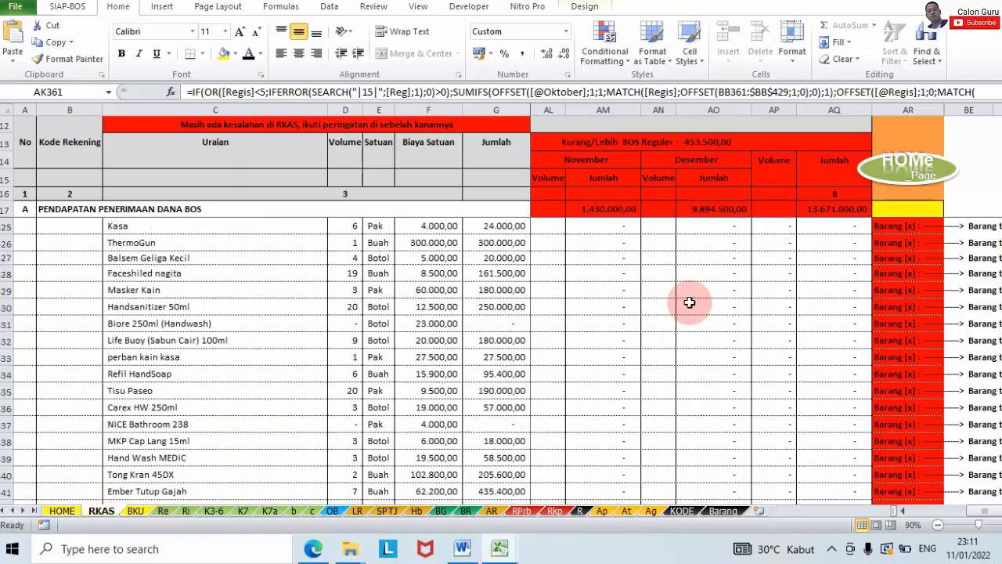
Step: Scroll up and down through the open Excel worksheet
scroll(689, 303, up, 12)
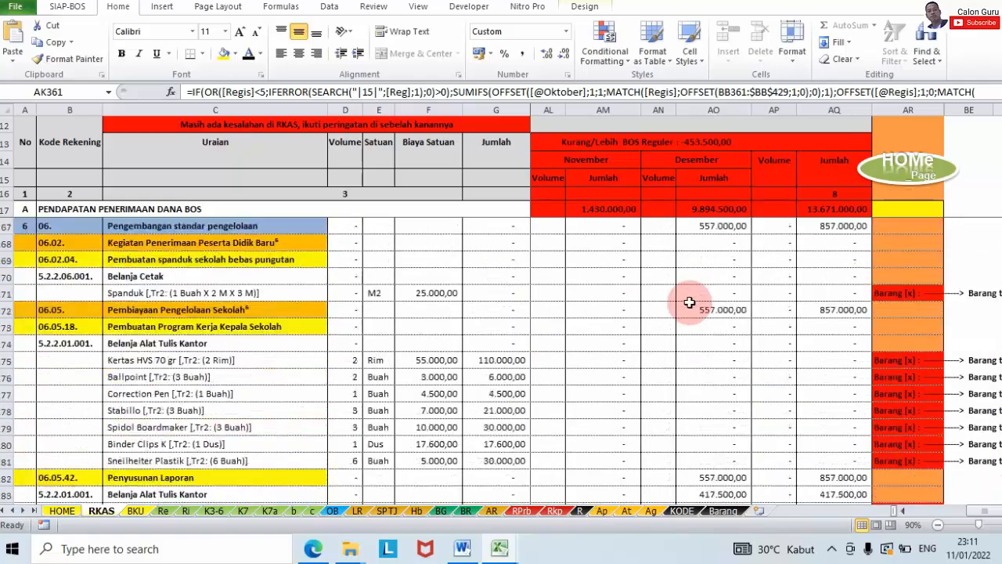
scroll(688, 302, down, 14)
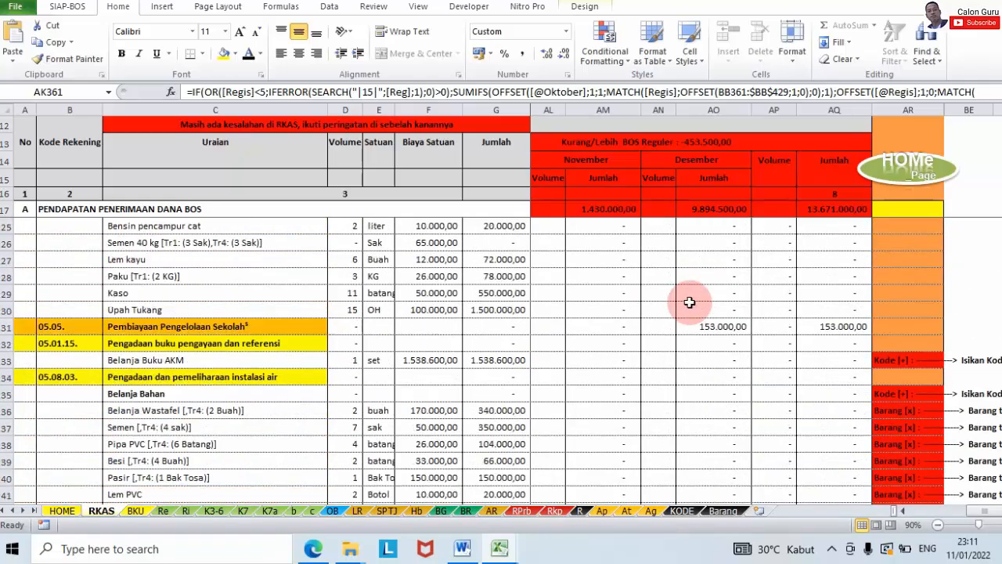
scroll(689, 302, down, 19)
scroll(689, 302, up, 5)
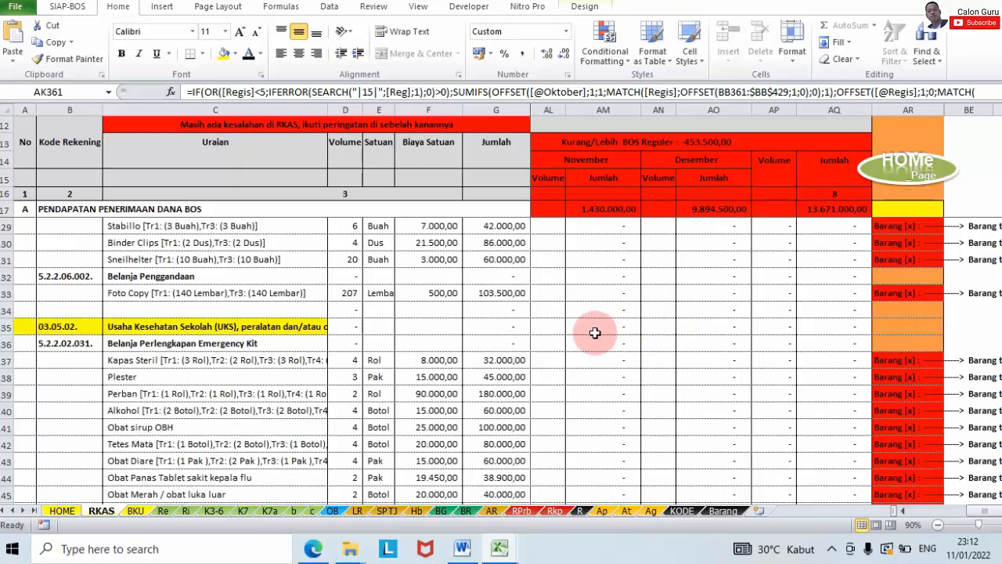
scroll(627, 317, down, 20)
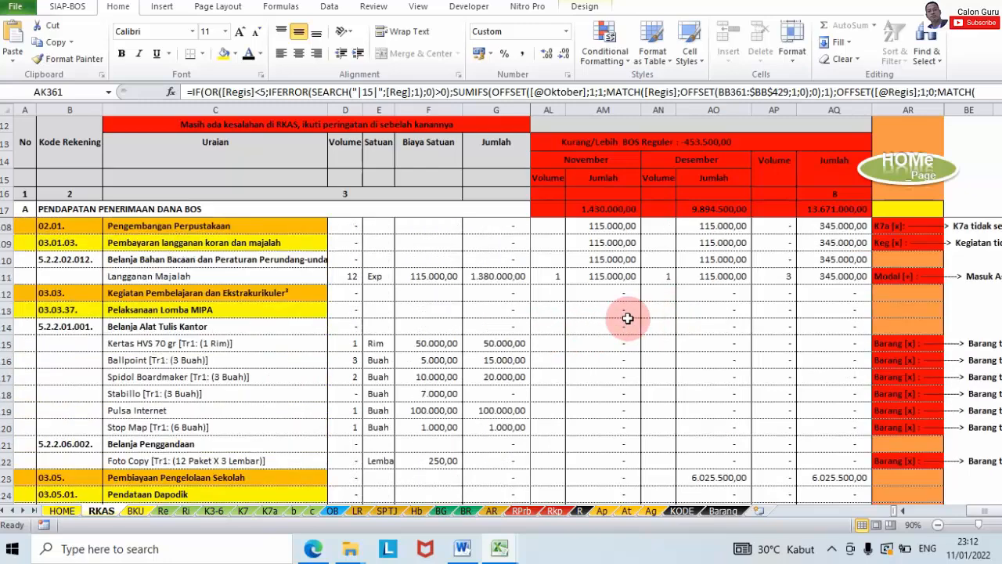
scroll(627, 318, up, 5)
scroll(627, 318, down, 3)
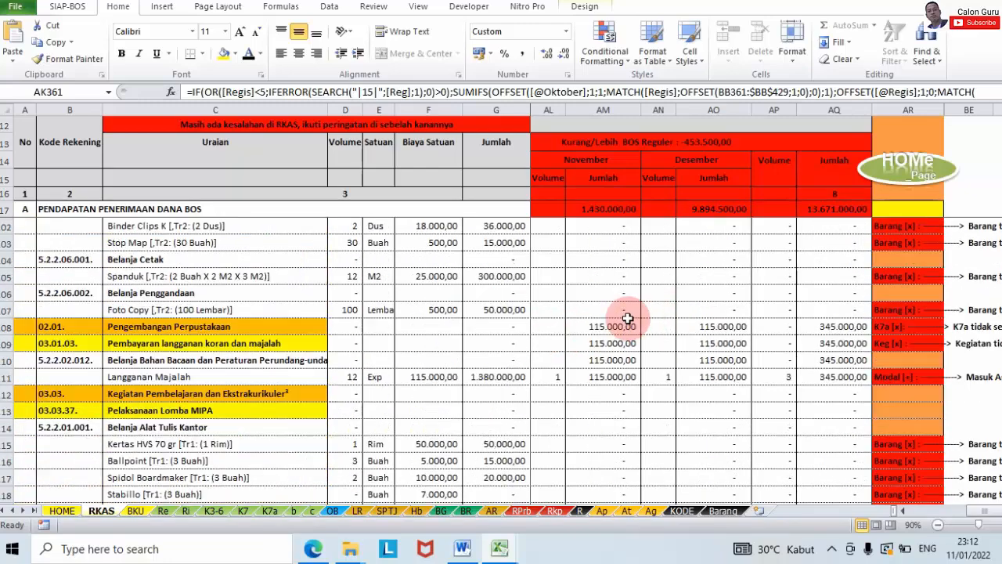
scroll(627, 318, down, 7)
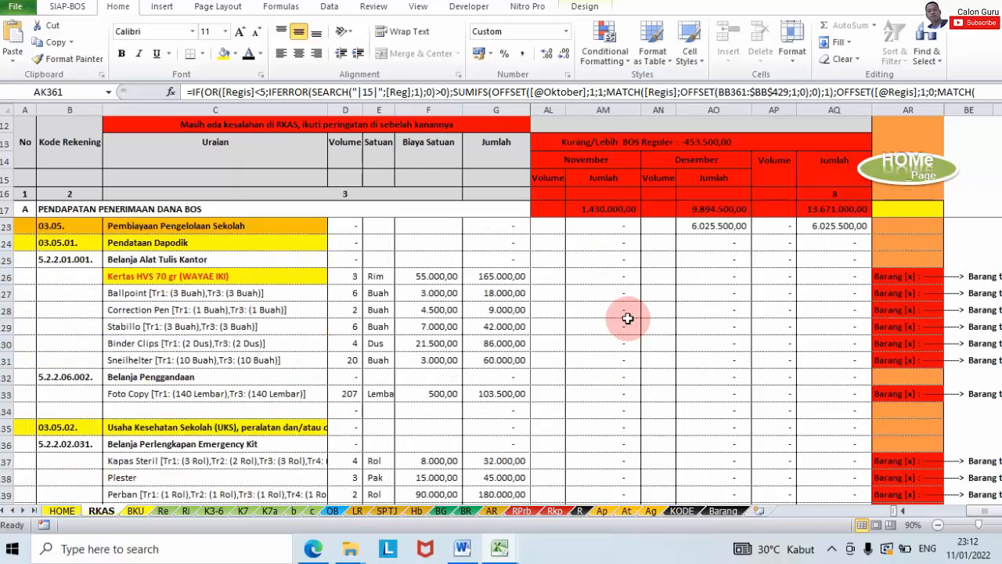
scroll(627, 318, down, 6)
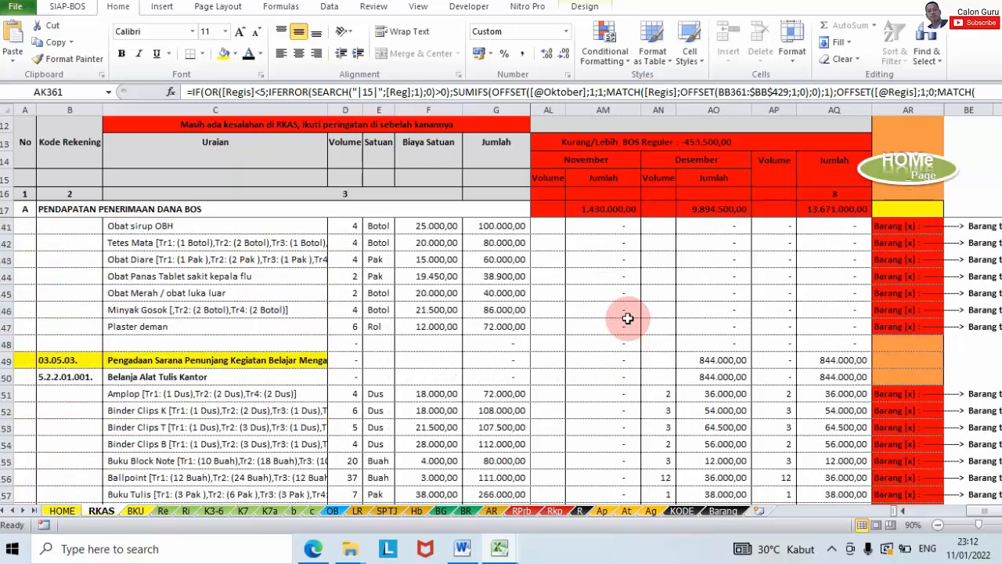
scroll(627, 318, down, 5)
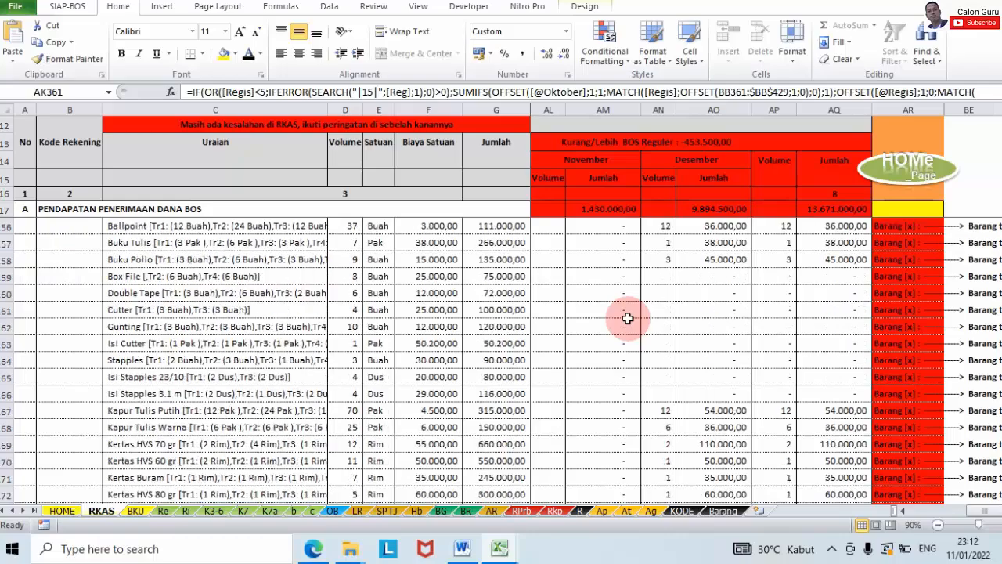
scroll(628, 318, up, 6)
scroll(627, 318, down, 15)
scroll(627, 318, up, 5)
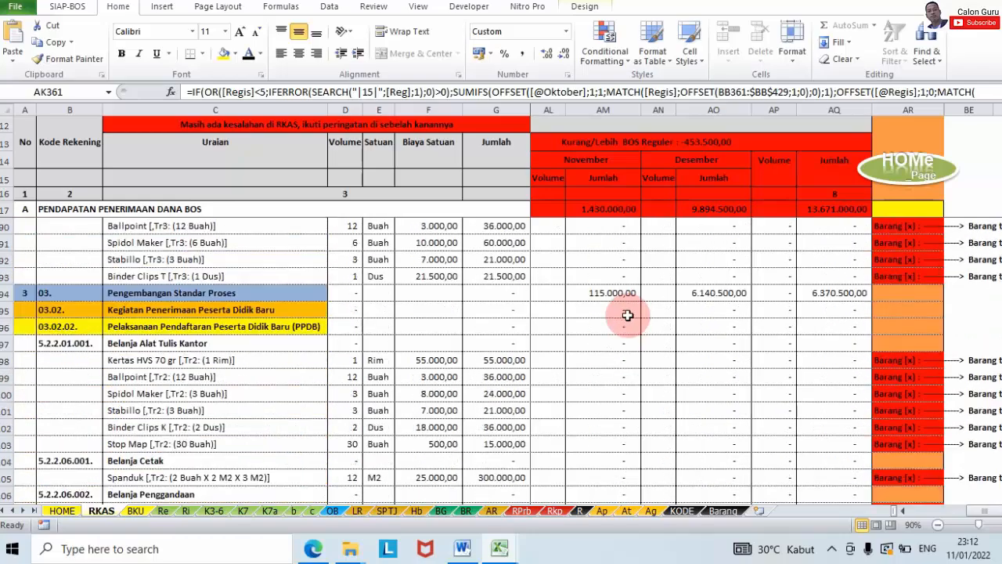
scroll(627, 315, up, 13)
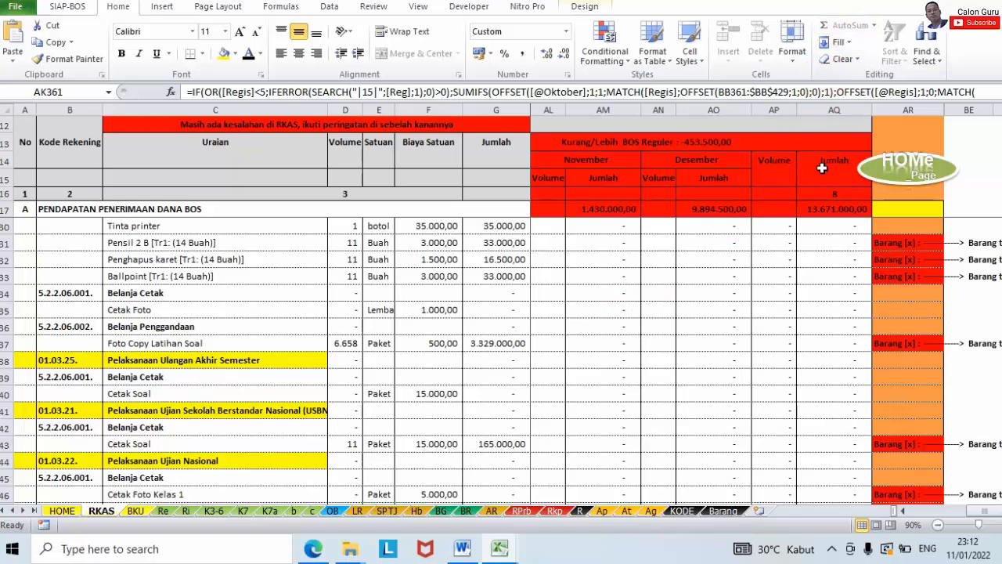
Step: Show the desktop, refresh it three times, and launch ARKAS to its login form
click(912, 3)
right_click(767, 108)
click(806, 154)
right_click(547, 72)
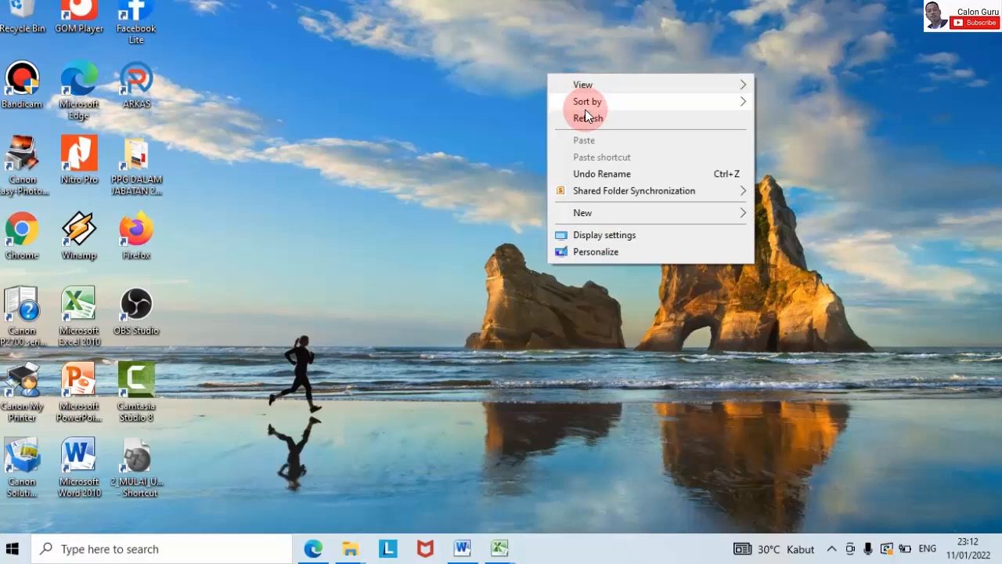
click(585, 118)
right_click(503, 65)
click(539, 110)
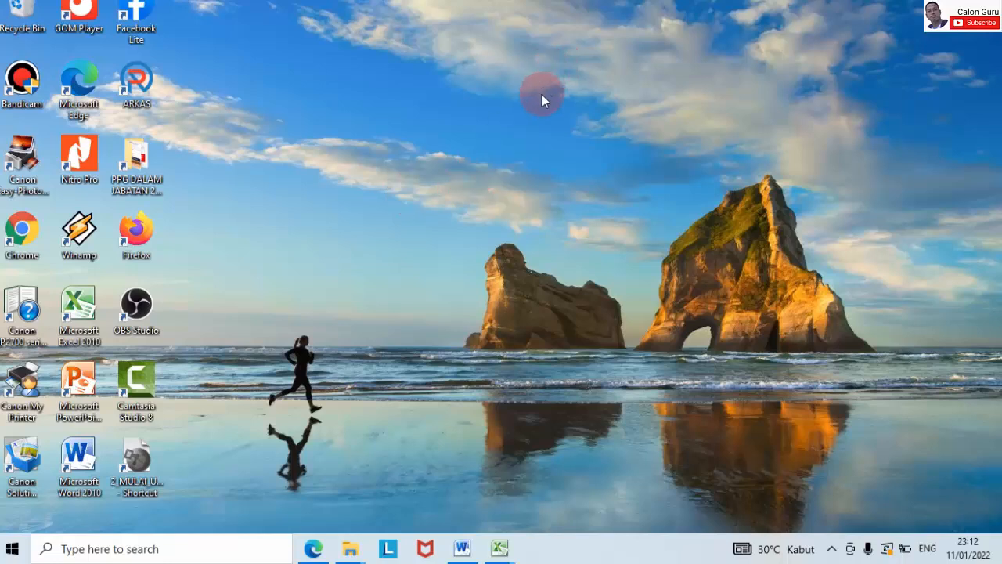
double_click(136, 80)
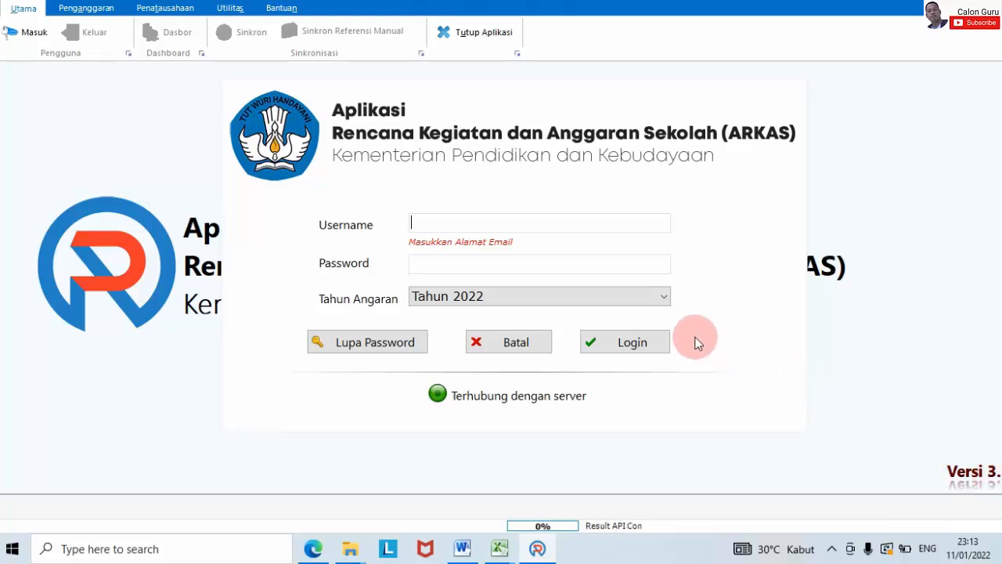
Step: Keep budget year Tahun 2022 and enter the account e-mail as Username, fixing its typo
click(662, 296)
click(662, 296)
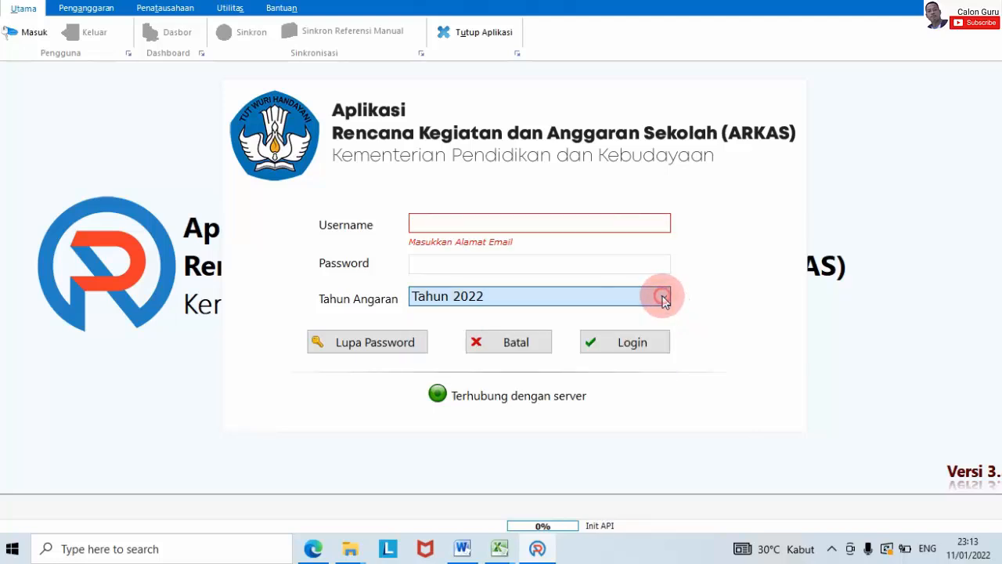
click(662, 296)
click(663, 296)
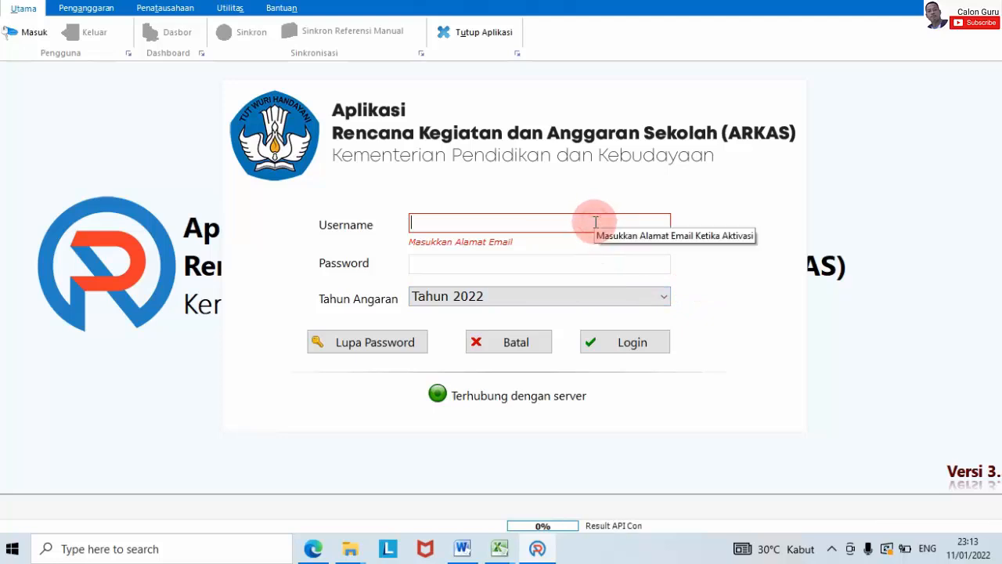
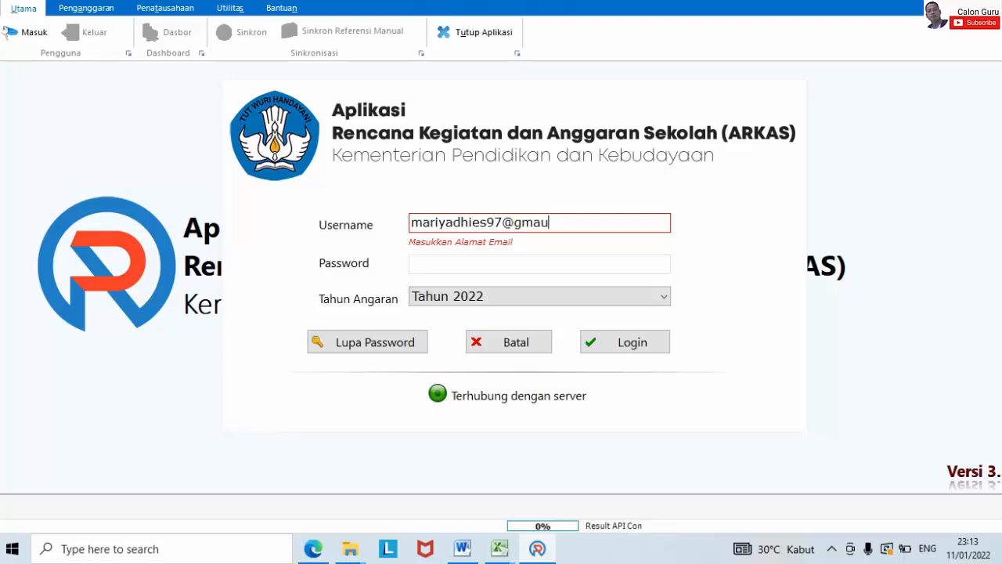
click(550, 223)
key(BackSpace)
text(i)
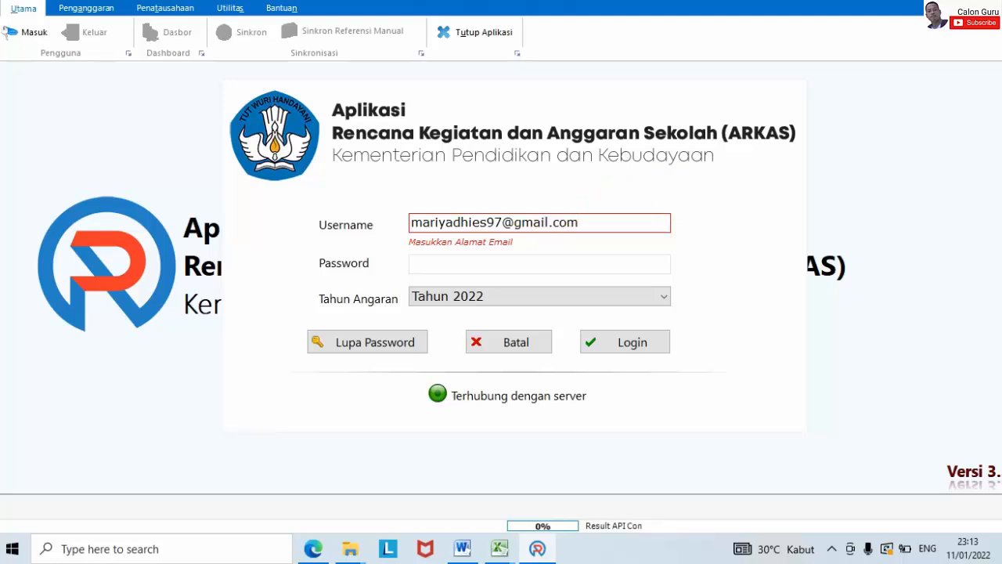
Step: Paste the account password and log in
click(573, 261)
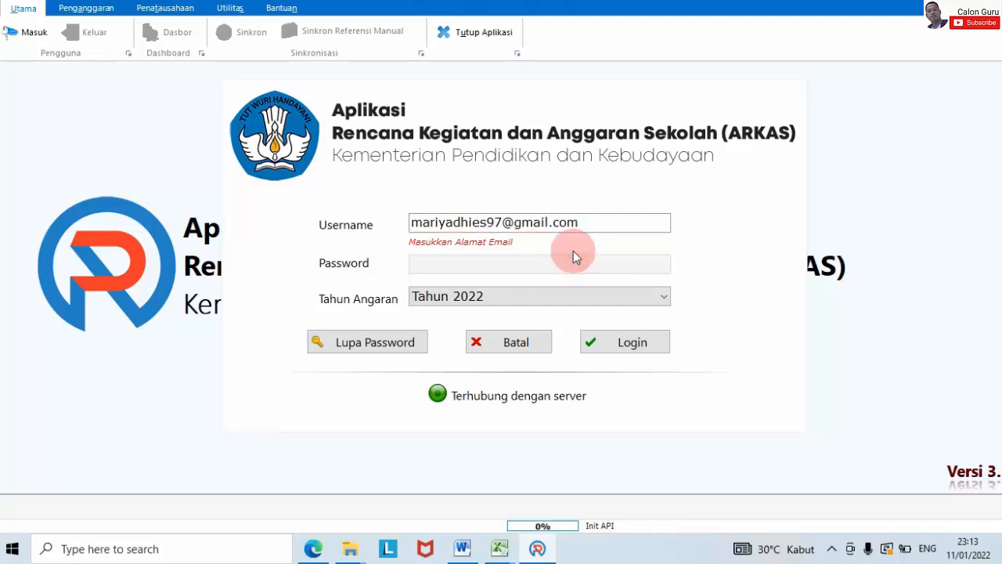
key(ctrl+v)
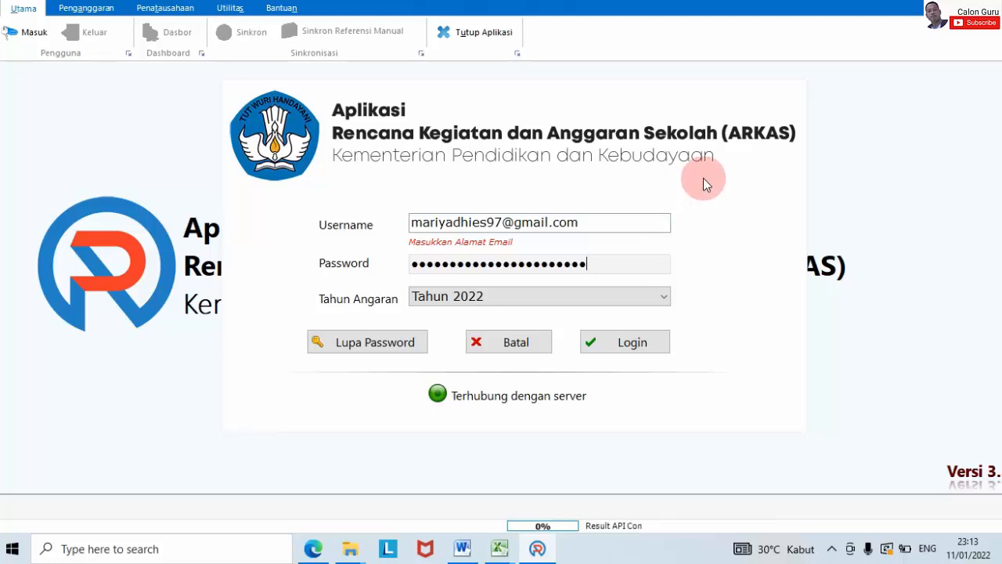
click(589, 341)
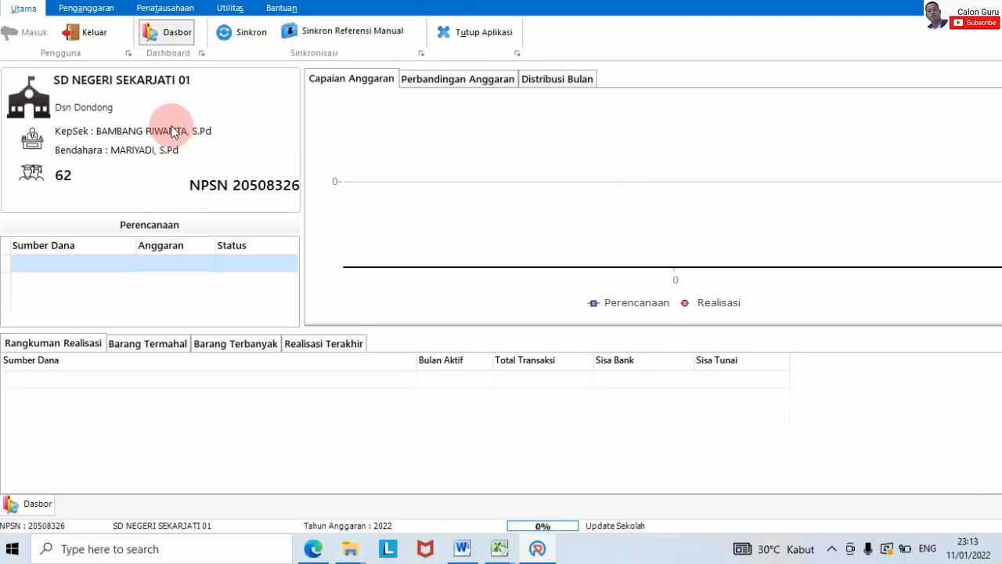
Step: Log out of ARKAS and return to the login form
click(94, 33)
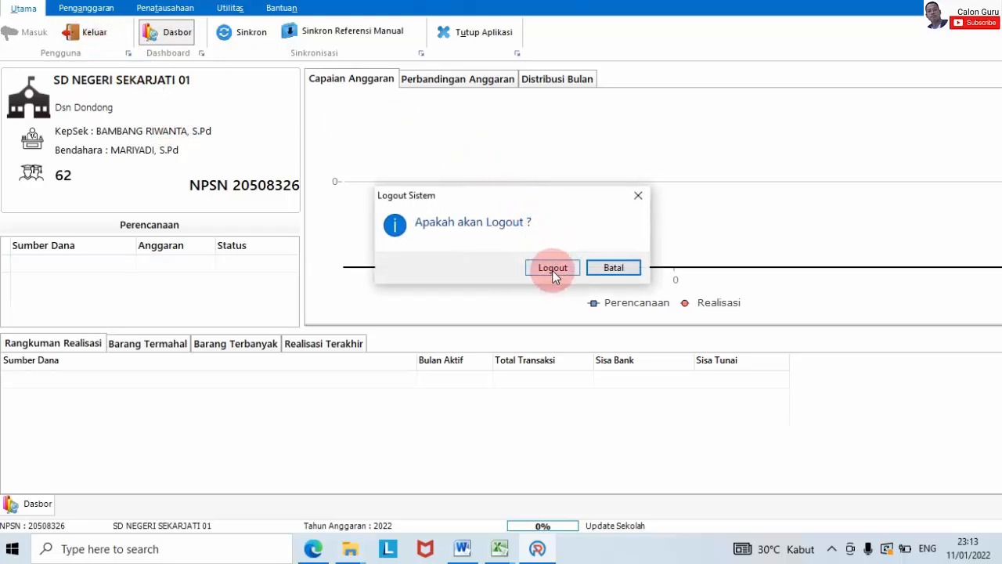
click(552, 268)
click(25, 32)
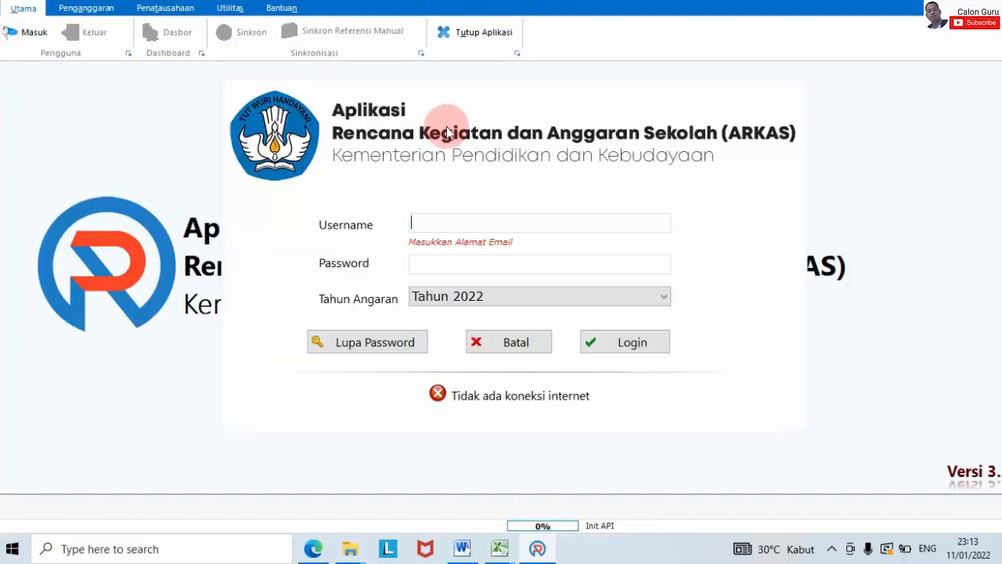
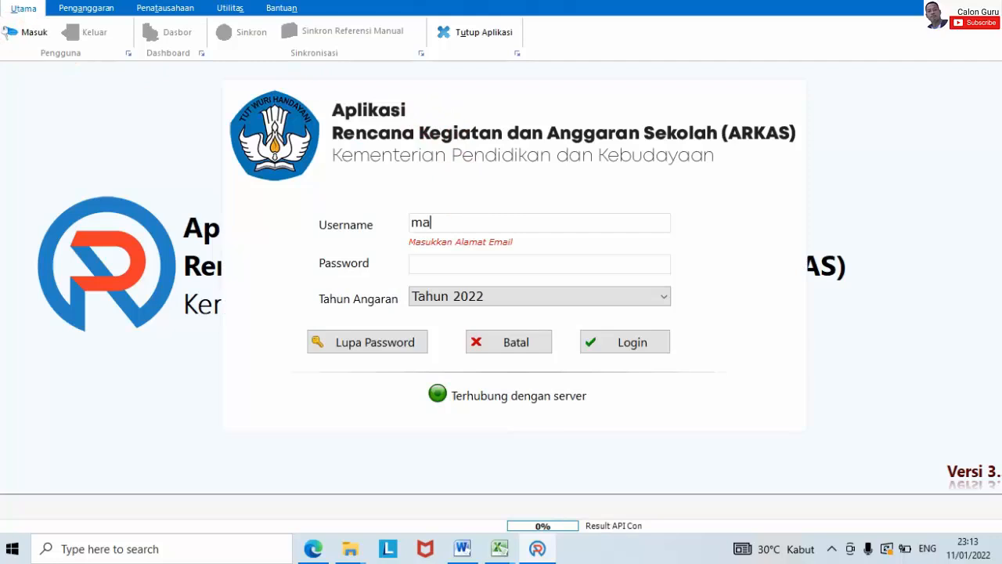
Step: Sign in again with the account e-mail and password, choosing Tahun Anggaran 2021
click(474, 266)
key(ctrl+v)
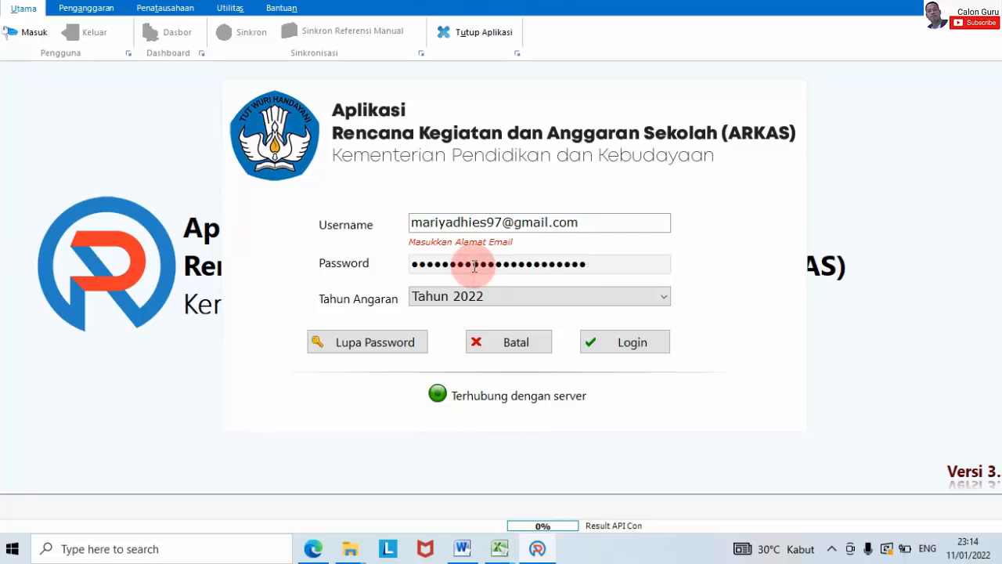
click(667, 298)
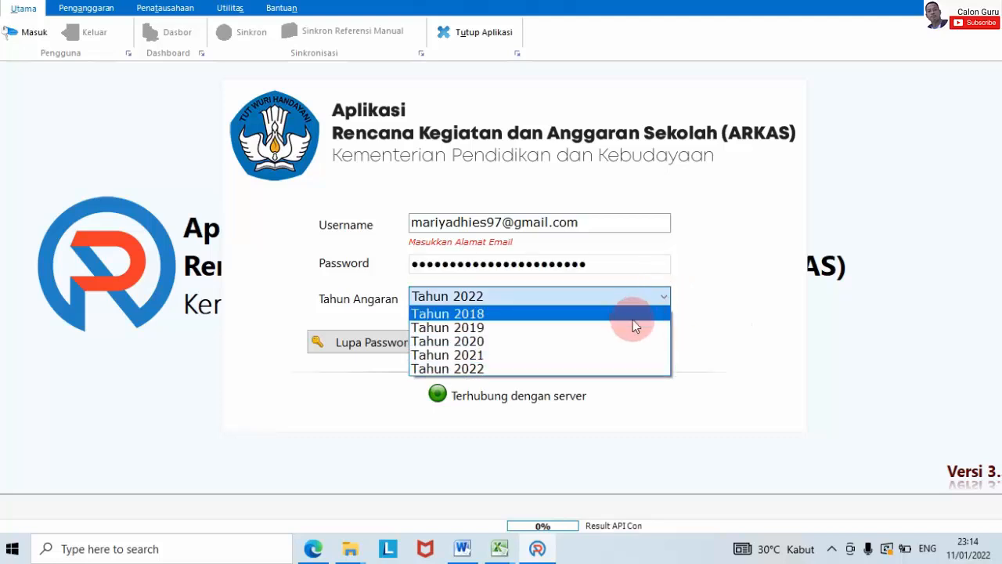
click(555, 356)
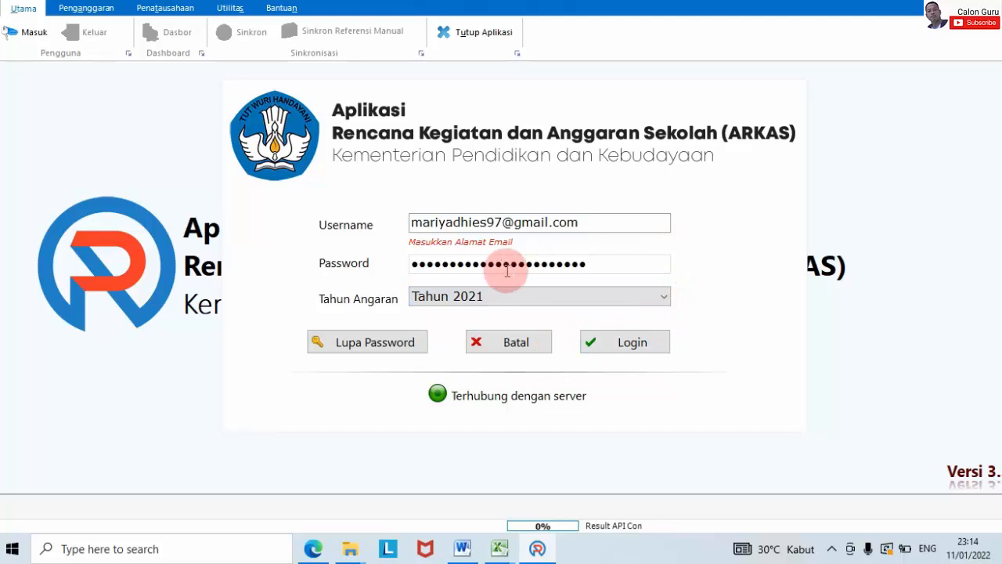
click(613, 345)
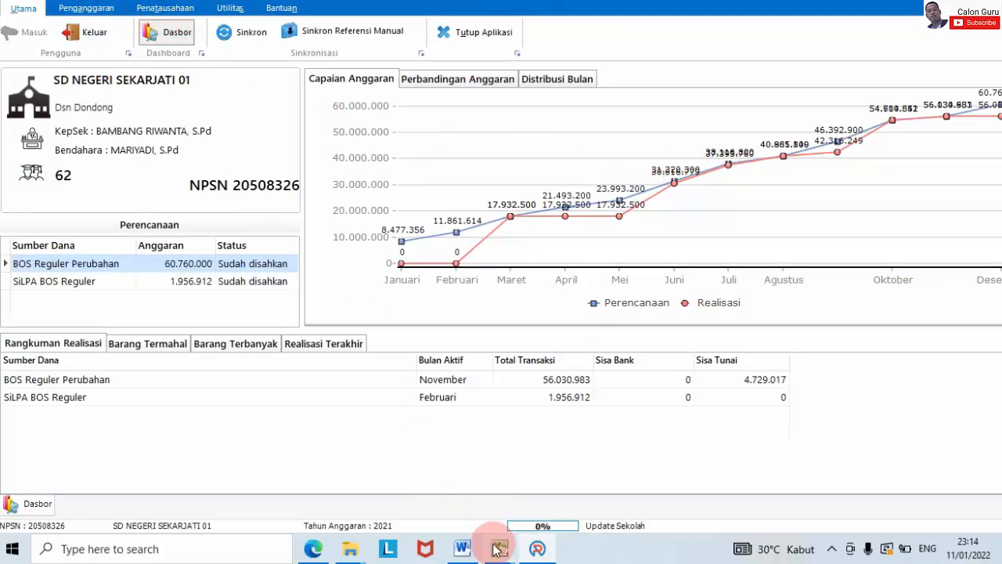
Step: Bring the RKAS workbook forward and select the November amount column AM
mouse_move(499, 548)
mouse_move(554, 510)
click(596, 469)
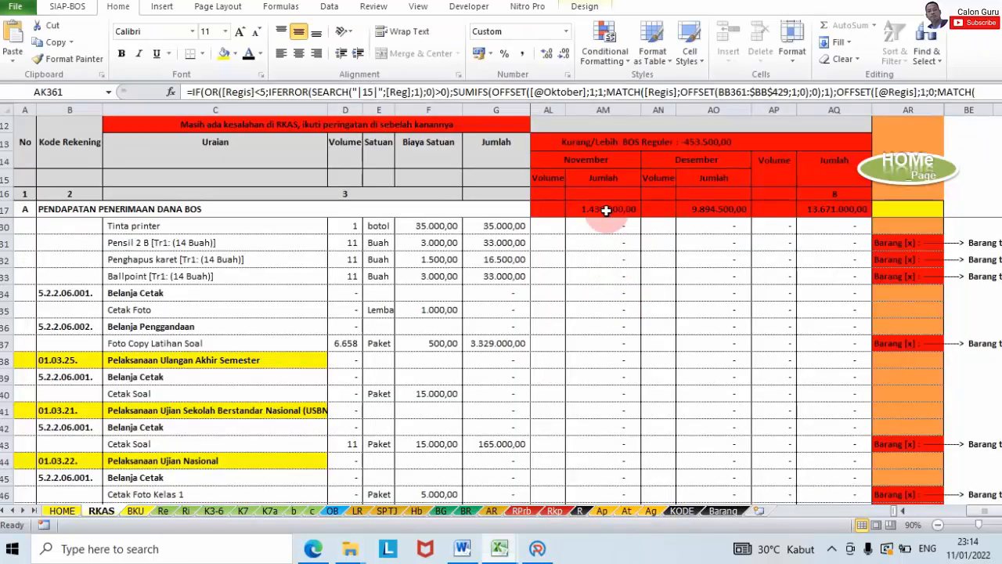
click(601, 109)
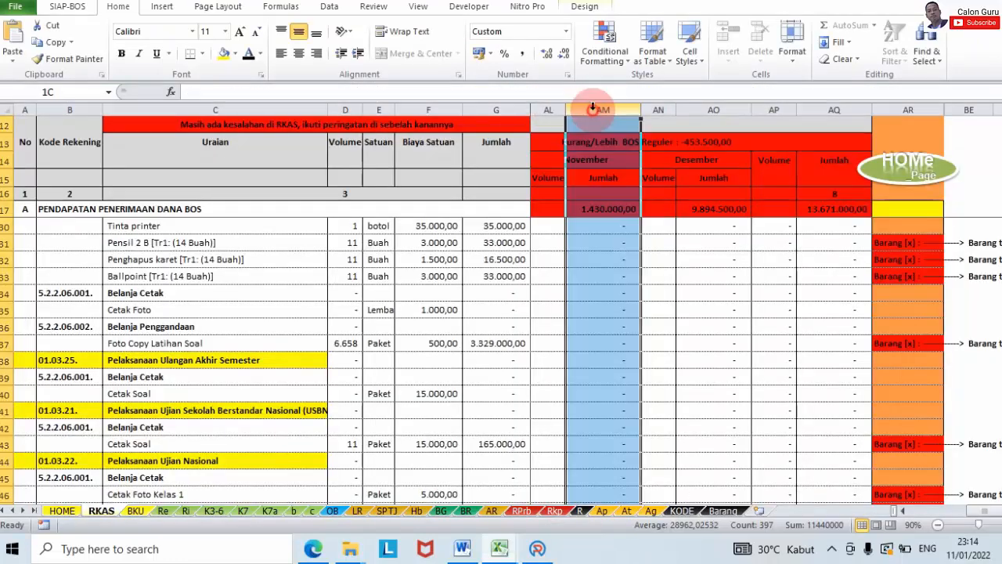
scroll(644, 246, down, 6)
scroll(642, 258, up, 10)
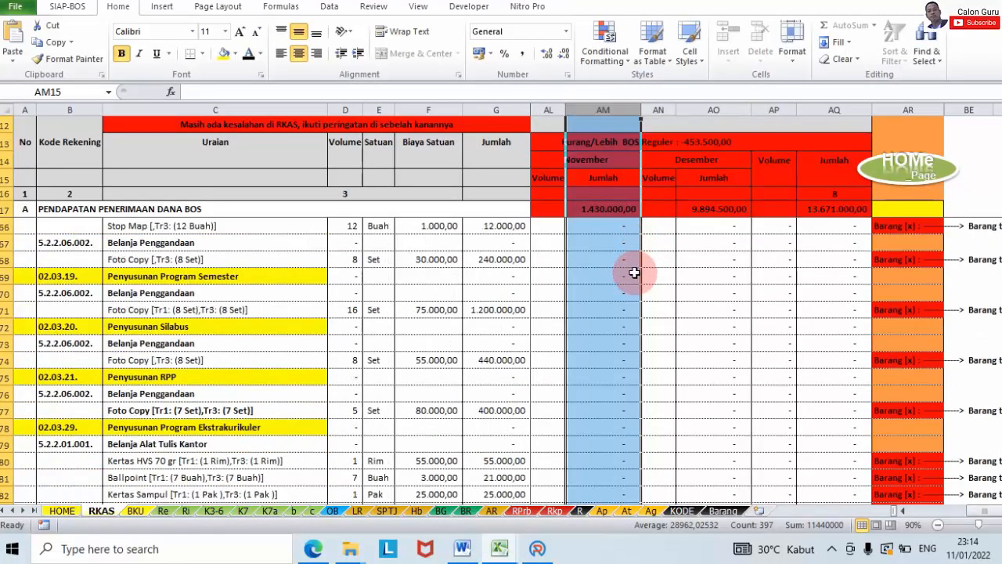
scroll(633, 258, down, 2)
scroll(633, 258, down, 1)
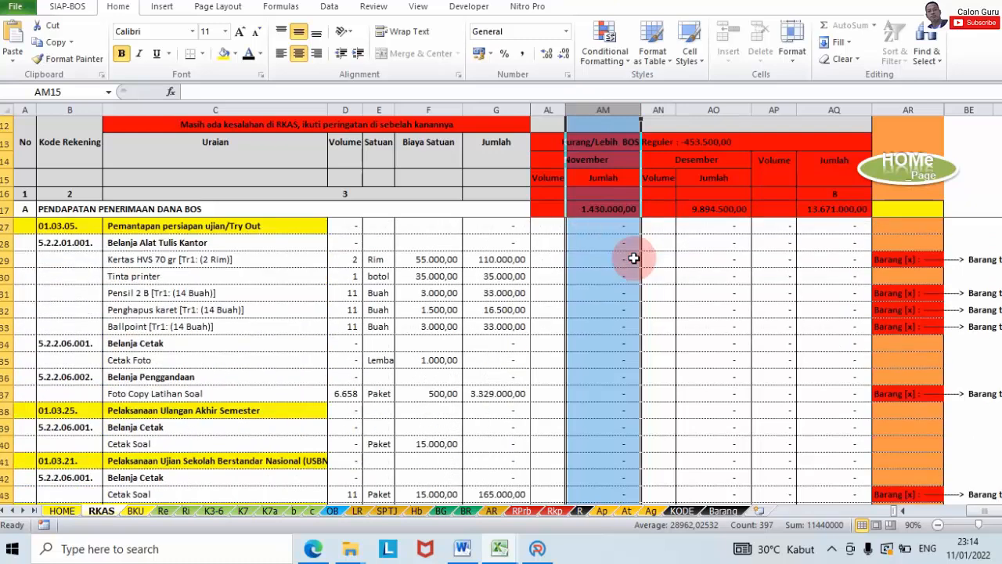
Step: Select Desember column AO and check AO36 and the 115.000,00 Langganan Majalah amount in AO111
click(690, 106)
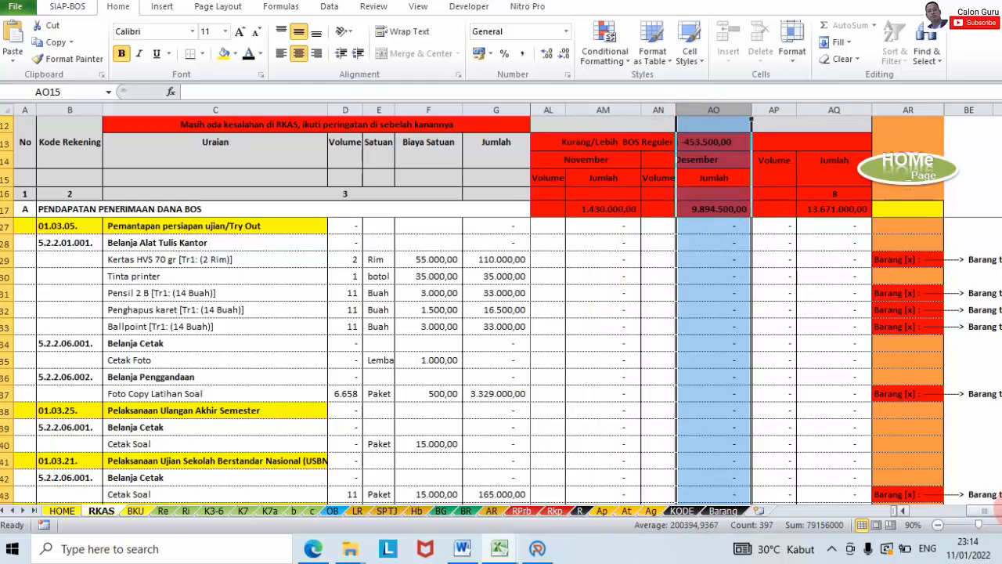
scroll(767, 309, right, 1)
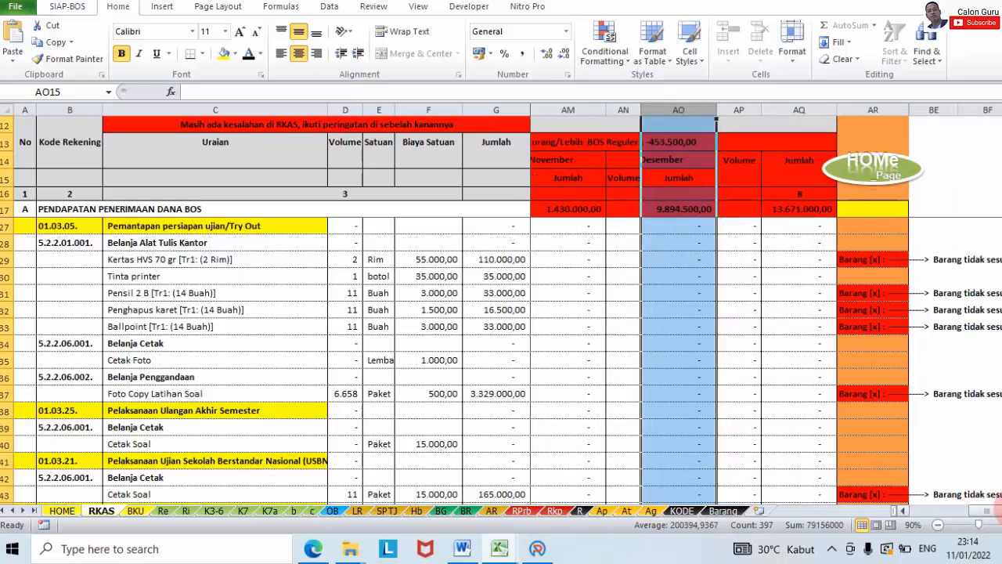
scroll(983, 501, right, 1)
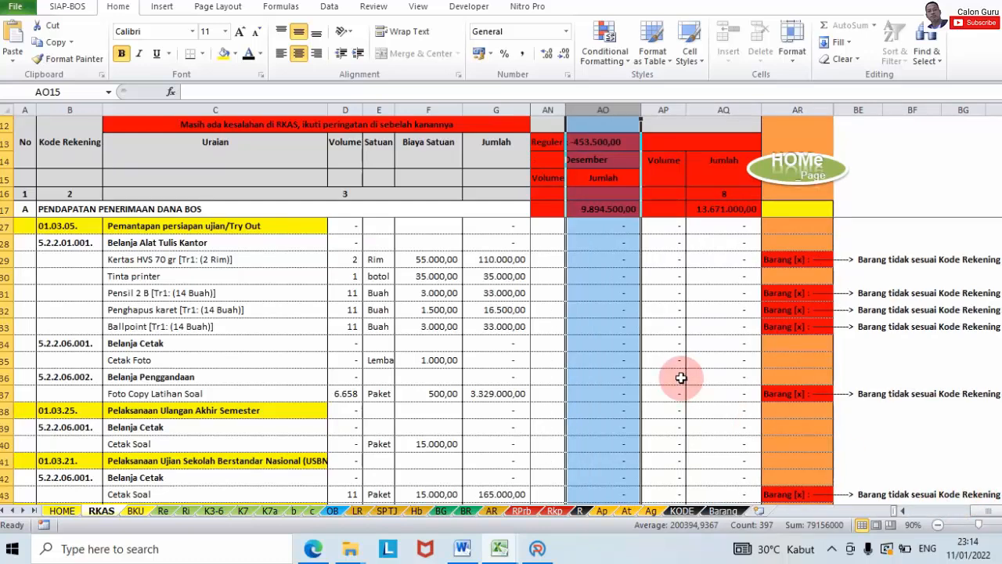
click(603, 377)
scroll(605, 377, down, 20)
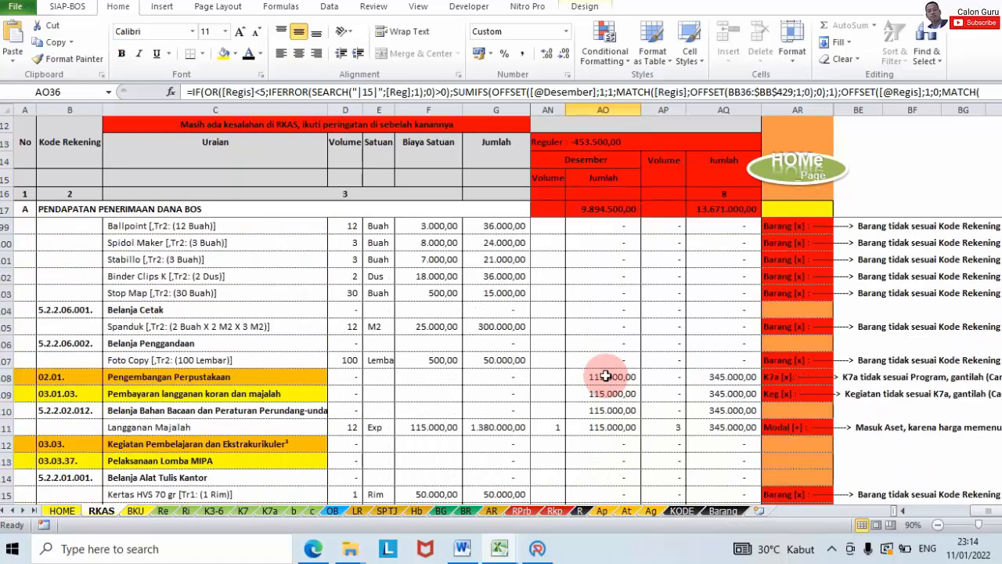
scroll(605, 374, down, 2)
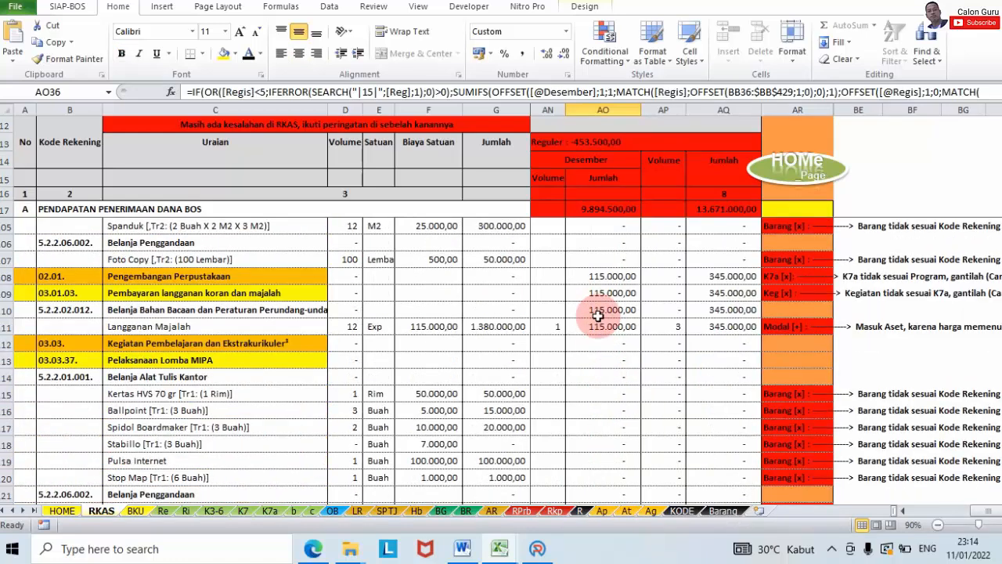
click(600, 326)
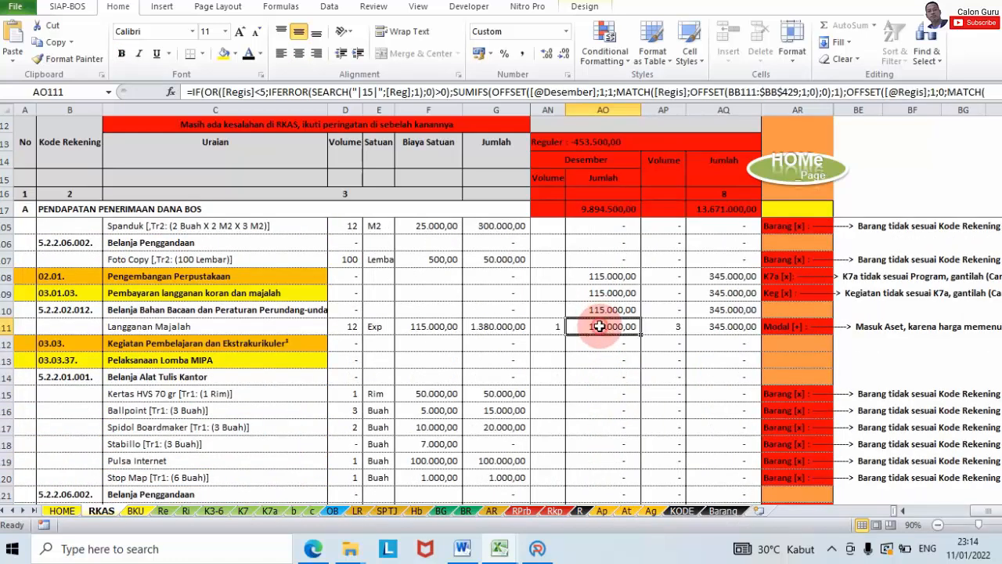
Step: Open the Buku Kas Umum for BOS Reguler Perubahan, showing November's 4.729.017 cash balance
click(548, 547)
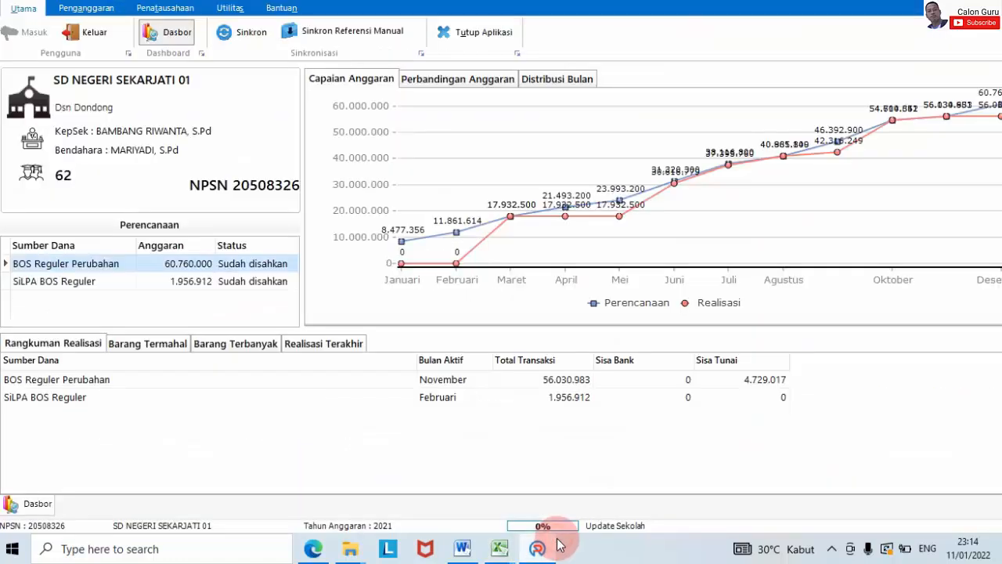
click(165, 7)
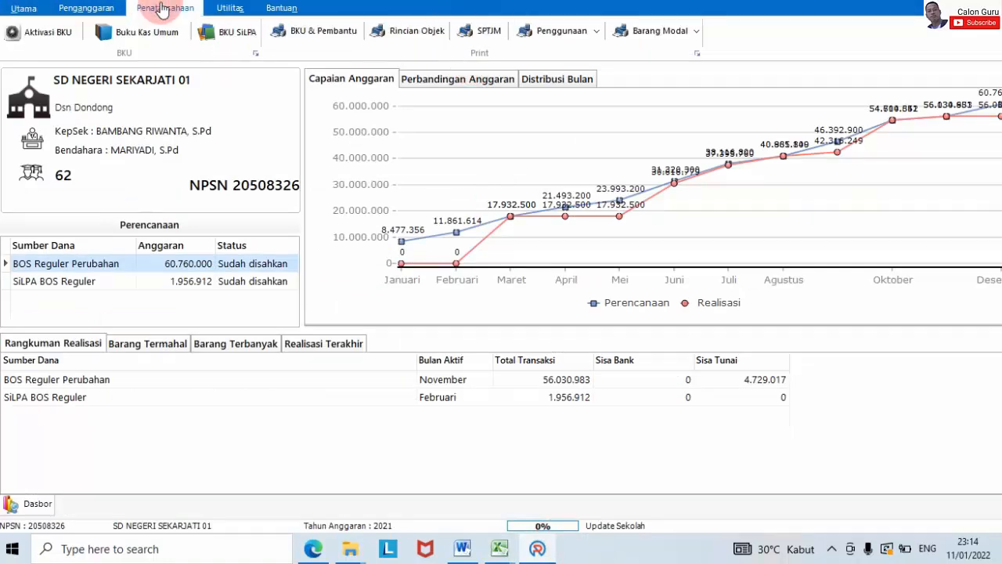
click(117, 30)
click(834, 84)
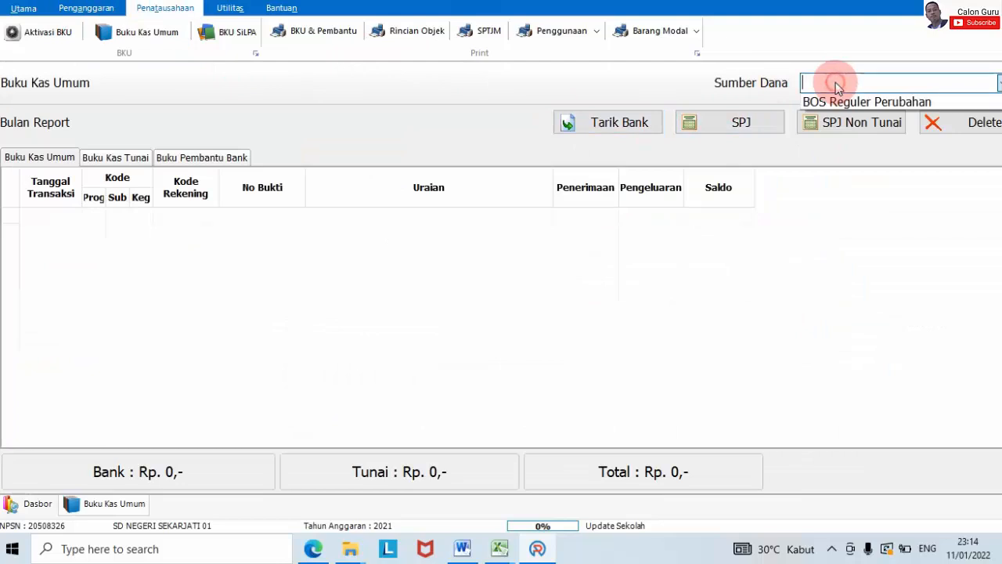
click(836, 103)
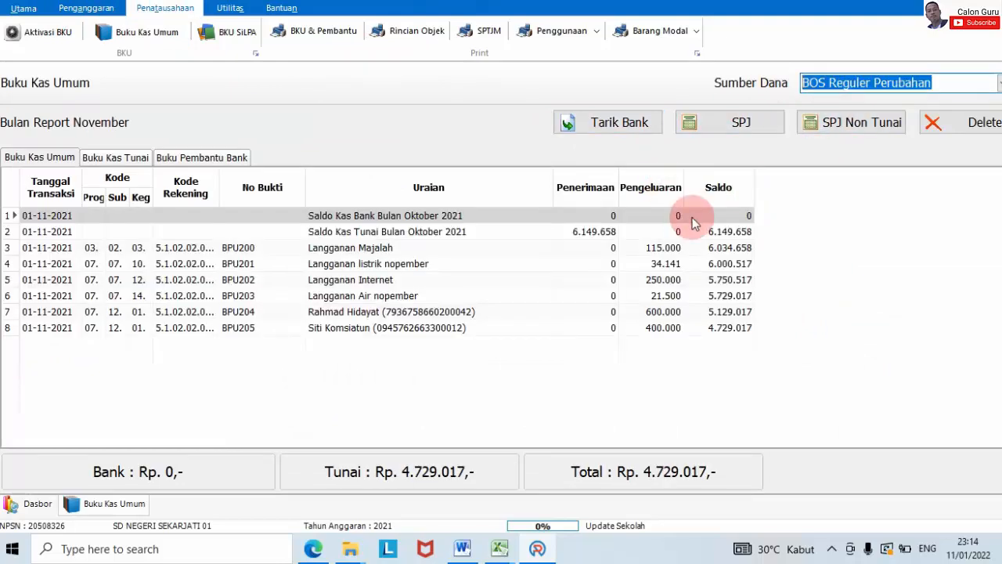
click(822, 219)
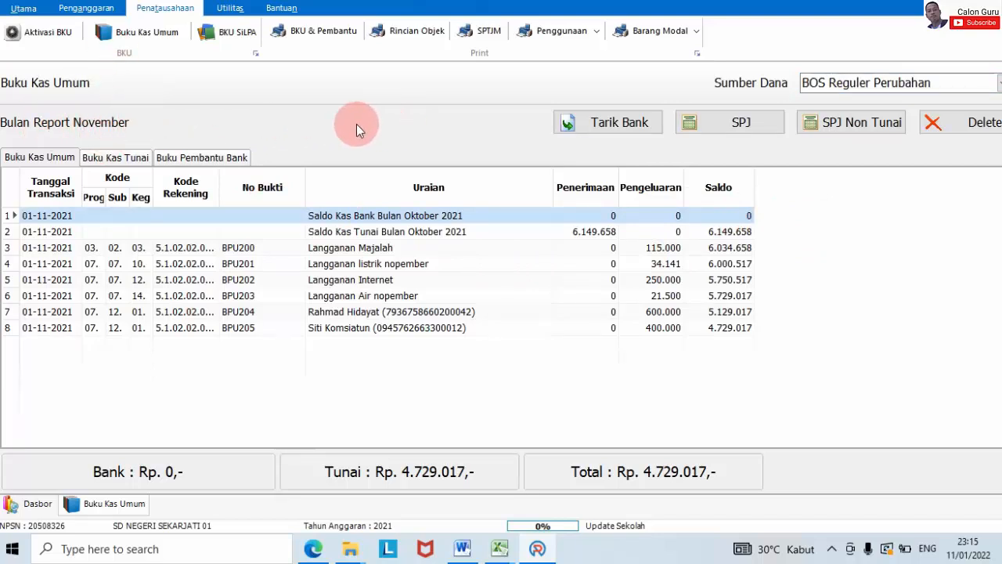
click(45, 33)
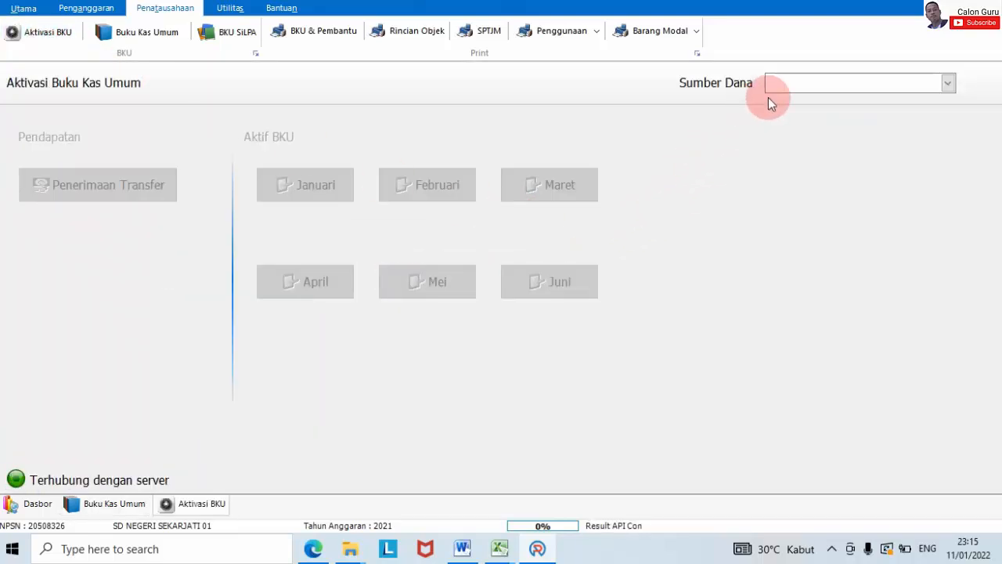
Step: Select BOS Reguler Perubahan, close November with confirmation, and confirm activating the Desember month
click(798, 81)
click(809, 108)
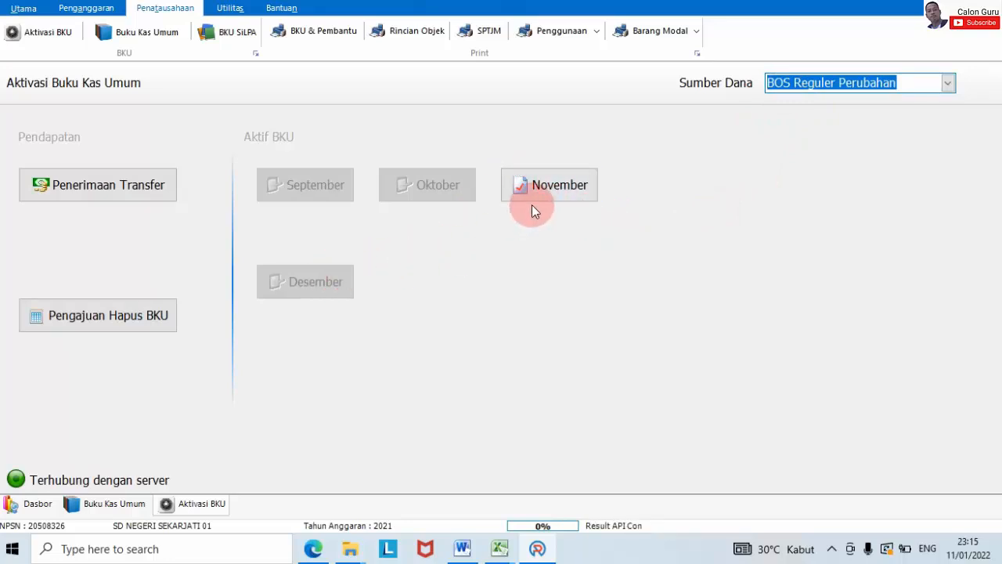
click(531, 195)
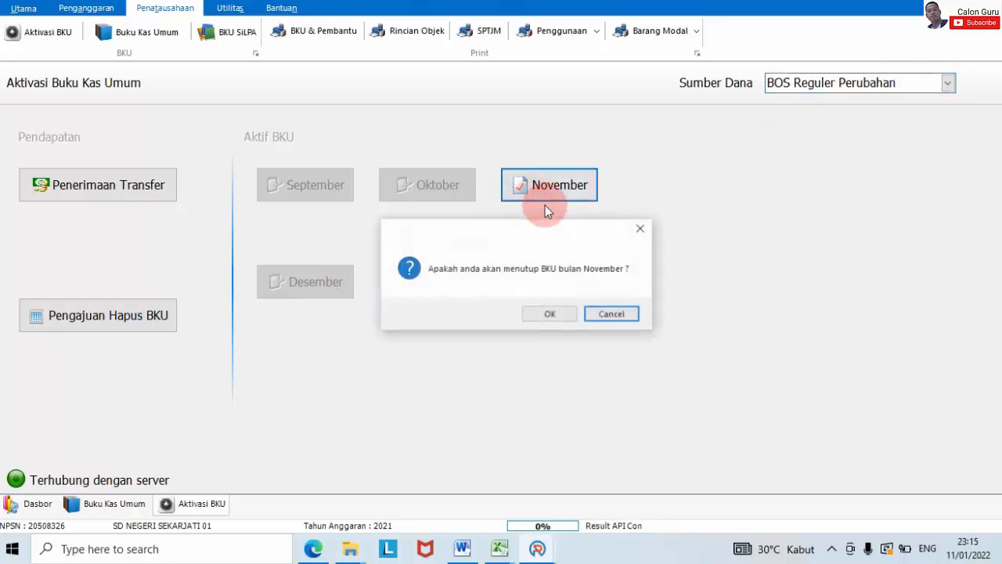
click(562, 315)
click(574, 314)
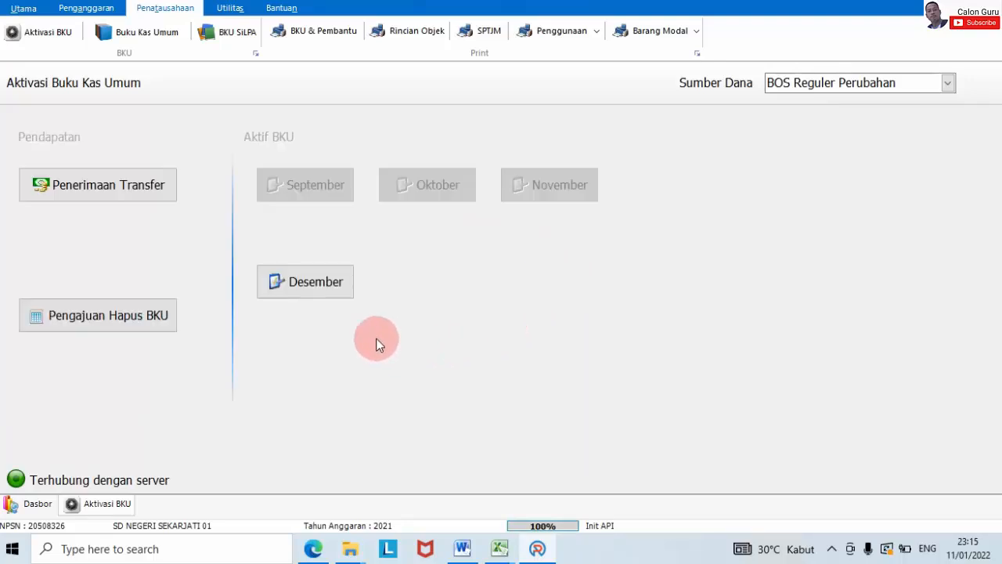
click(321, 295)
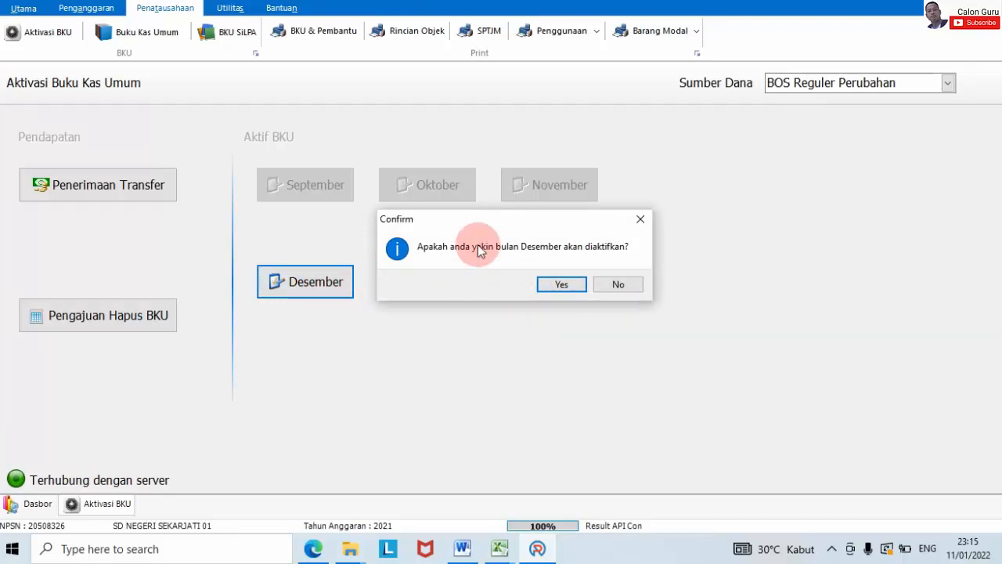
click(572, 284)
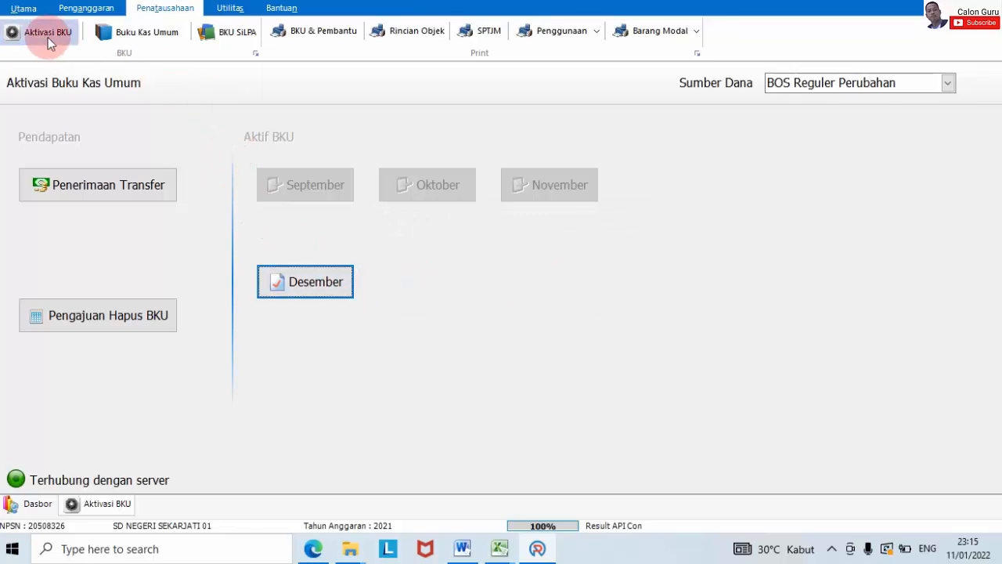
Step: Reopen Buku Kas Umum for BOS Reguler Perubahan, showing Desember with 4.729.017 carried over
click(170, 43)
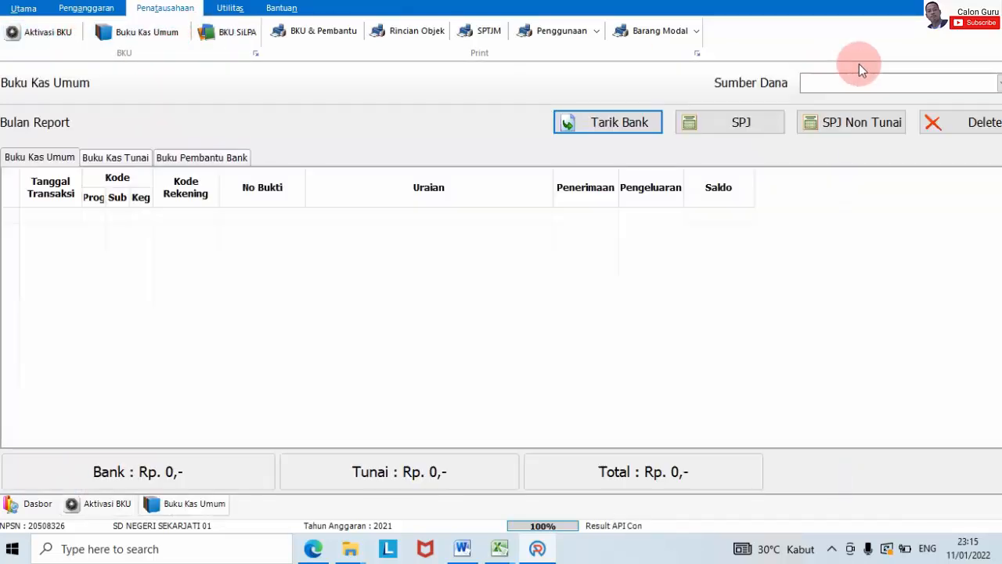
click(836, 85)
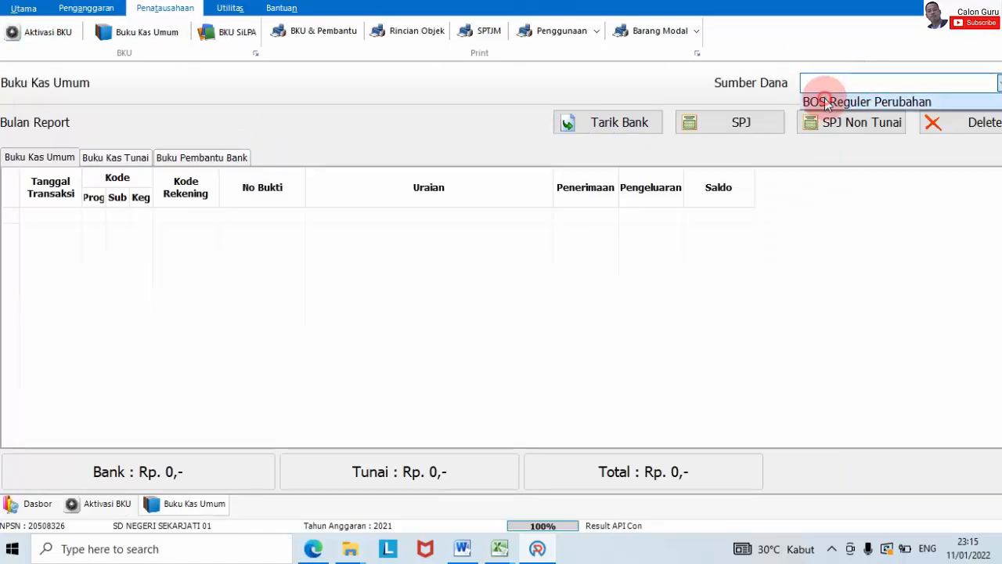
click(836, 101)
click(391, 303)
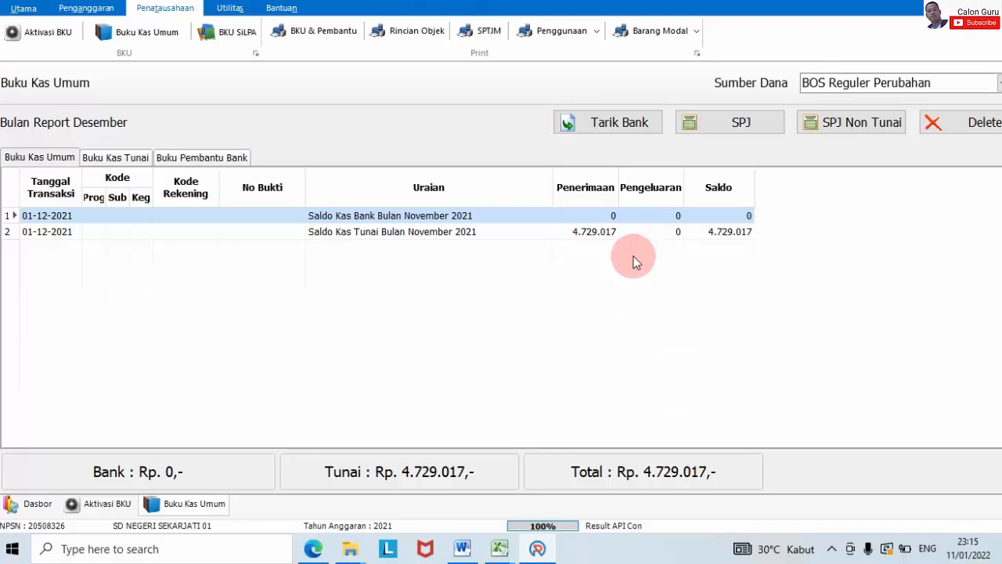
Step: Start an SPJ entry, browse the Rekening account list, then cancel the form
click(699, 125)
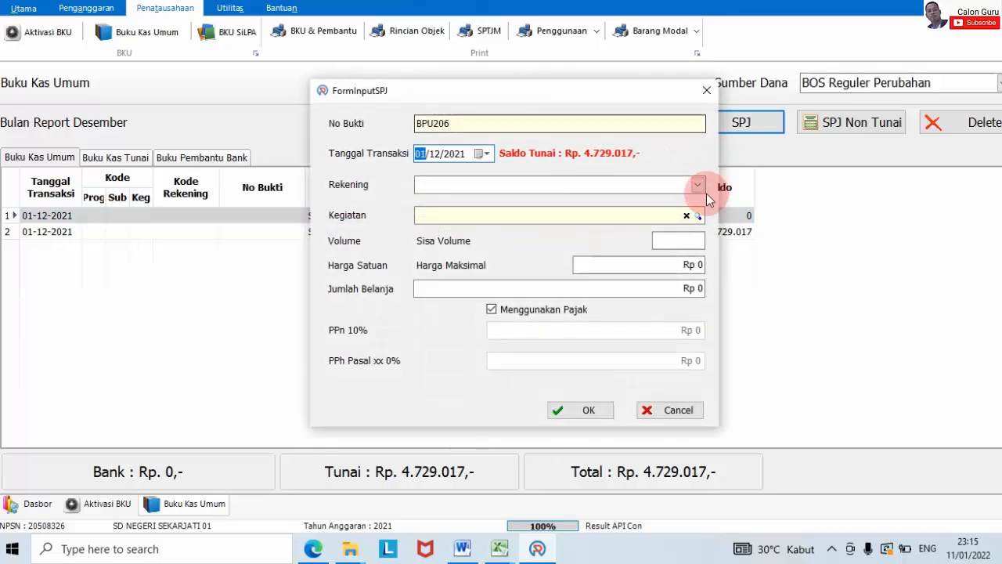
click(699, 187)
scroll(699, 237, down, 1)
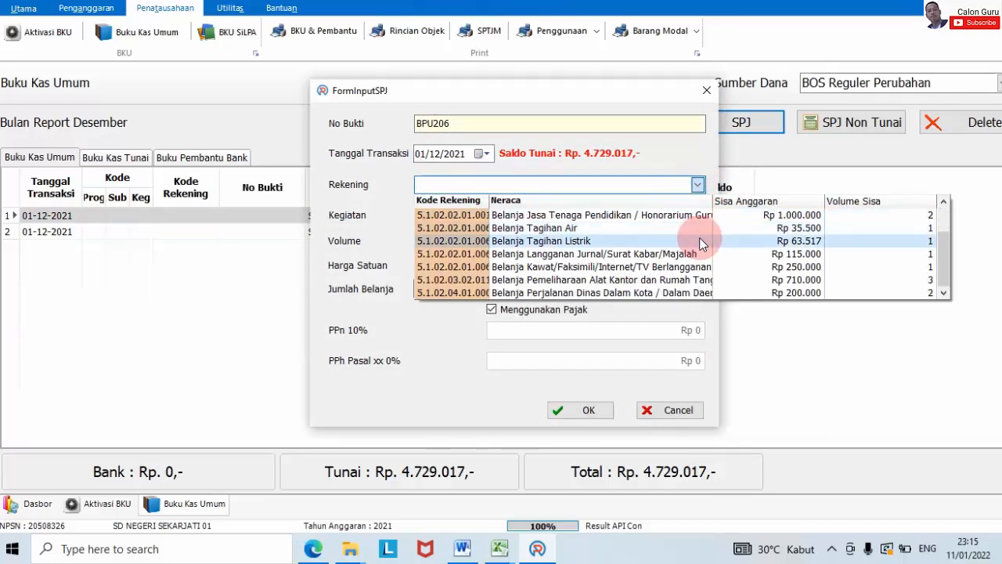
scroll(699, 238, up, 1)
scroll(699, 242, down, 1)
scroll(699, 243, up, 1)
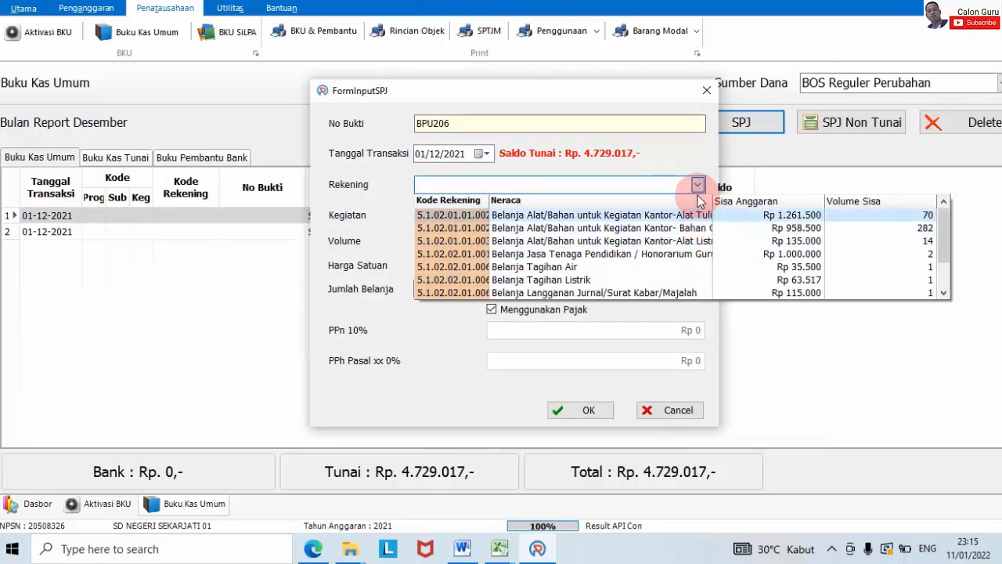
click(698, 188)
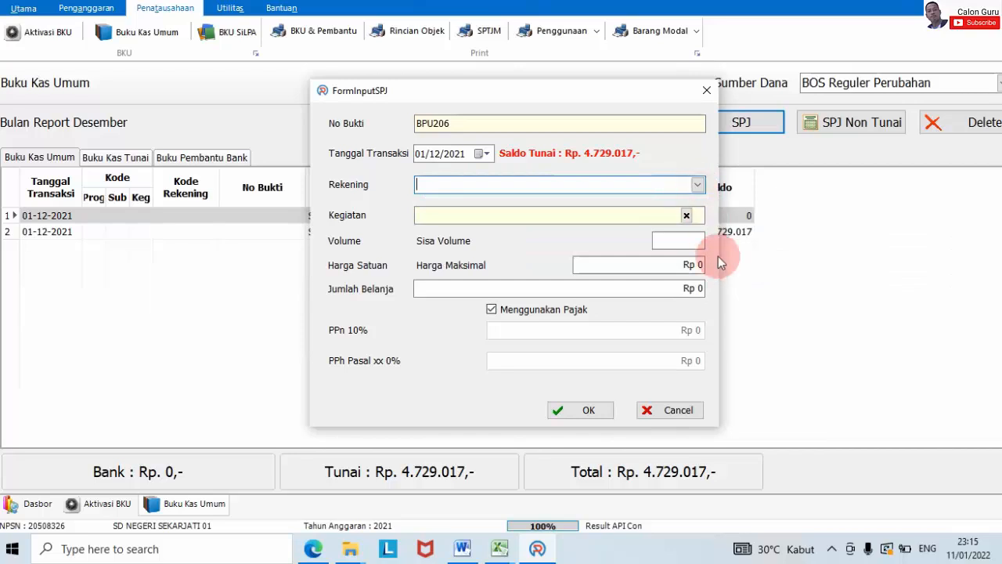
click(707, 92)
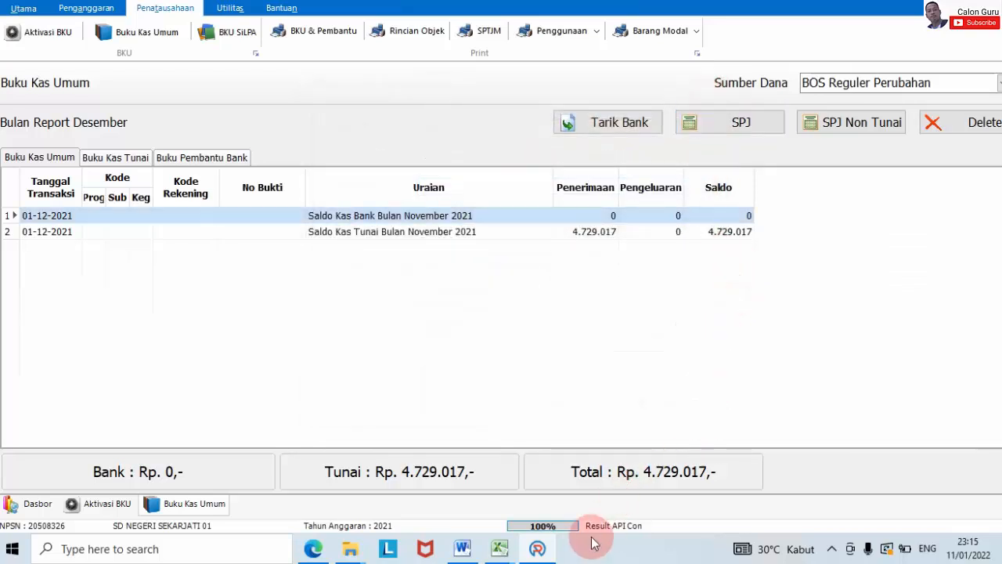
click(499, 548)
click(576, 482)
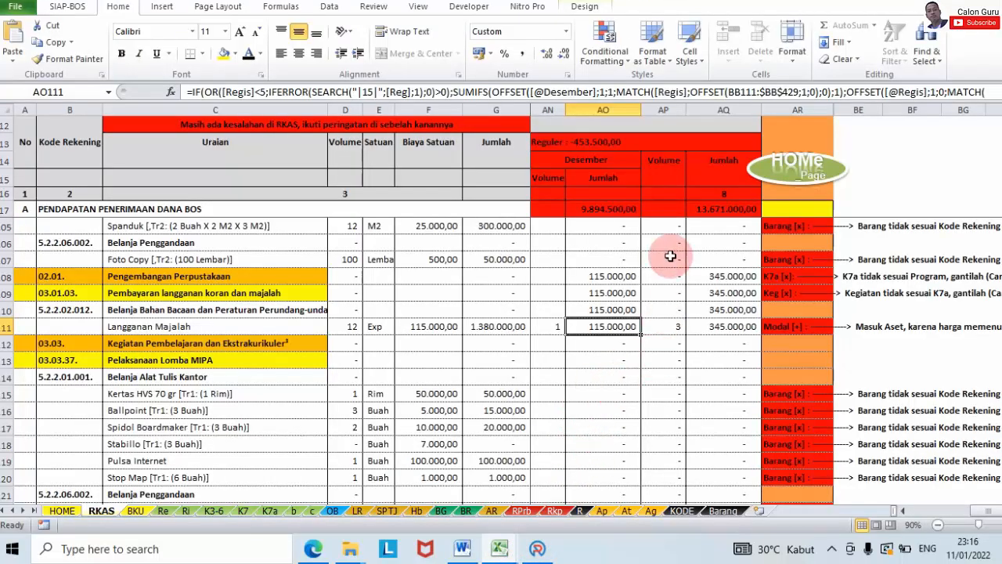
scroll(556, 276, up, 3)
scroll(555, 275, down, 3)
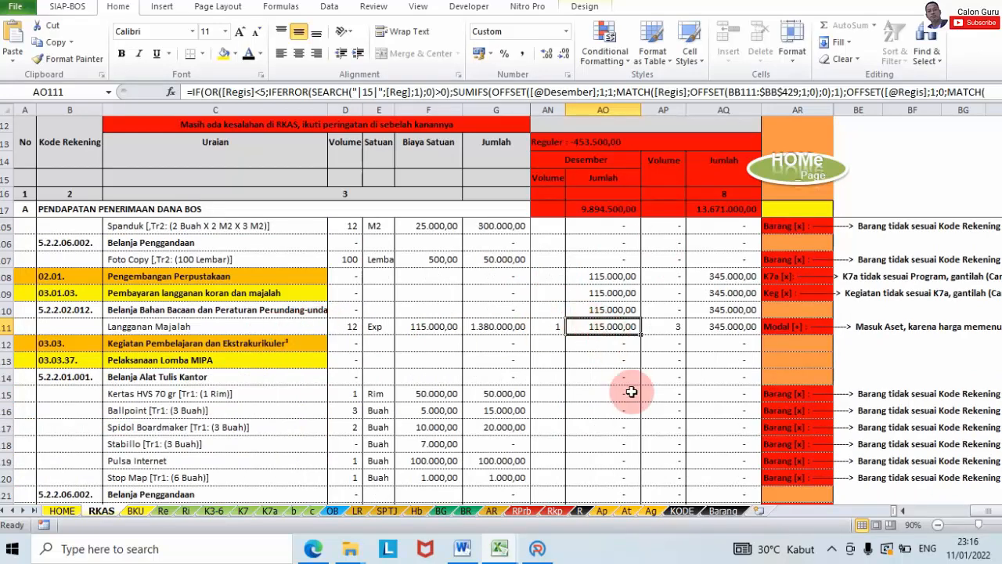
Step: Start an SPJ entry with Rekening Langganan Jurnal/Surat Kabar/Majalah and Kegiatan Langganan Majalah
click(537, 548)
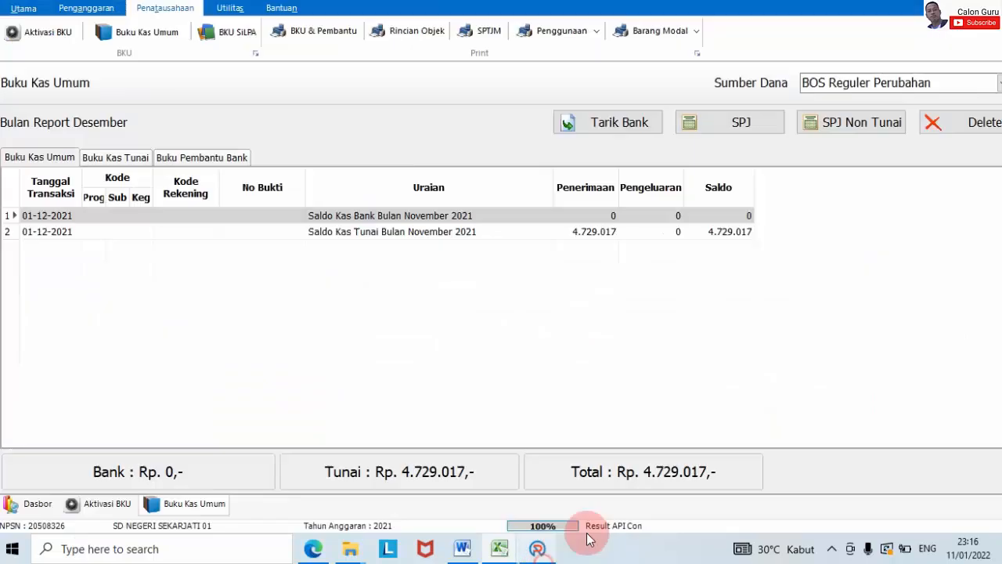
click(712, 129)
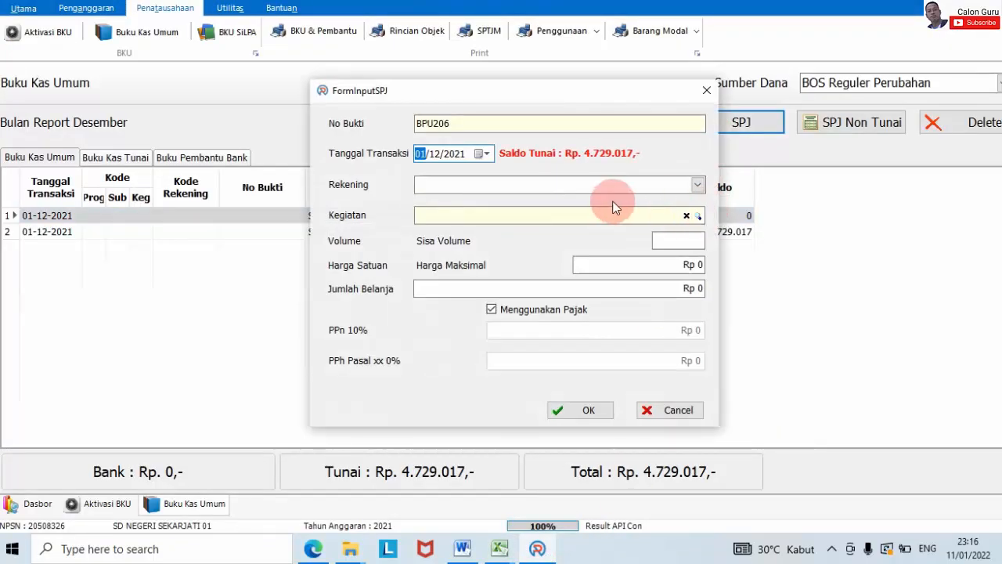
click(696, 185)
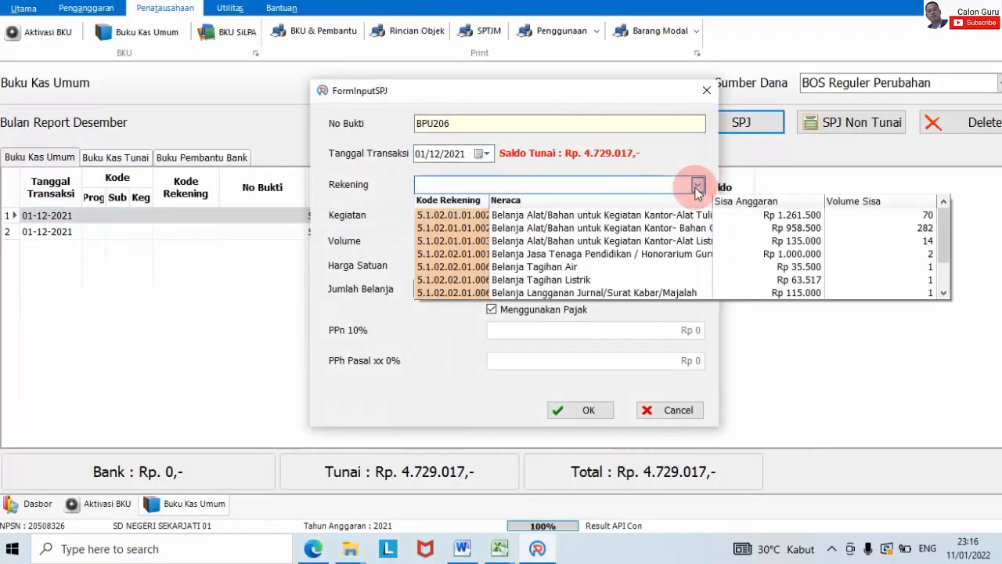
click(678, 293)
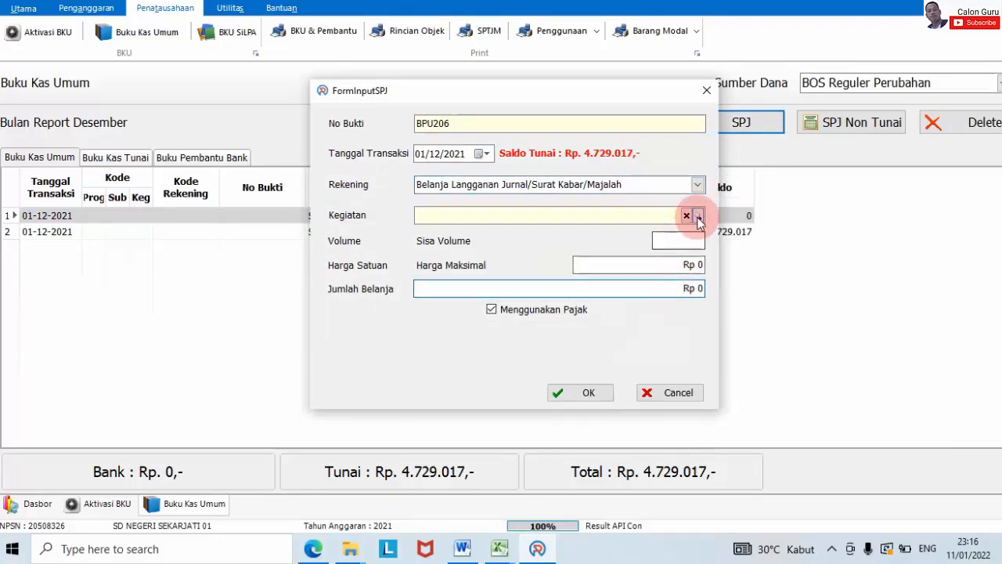
click(697, 216)
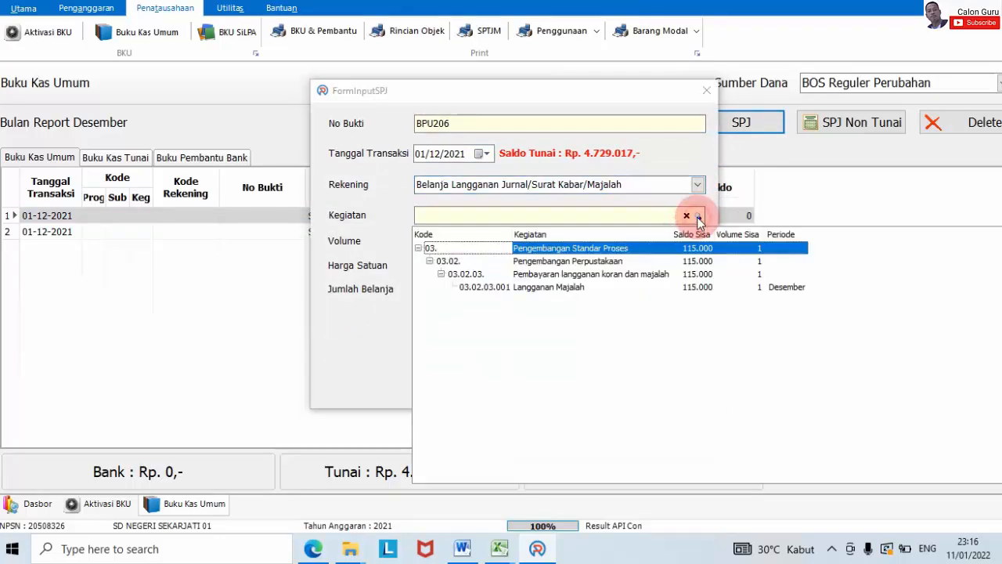
click(596, 290)
Step: Enter Volume 1, turn off tax, and save the 115.000 entry, leaving cash at Rp. 4.614.017
click(662, 240)
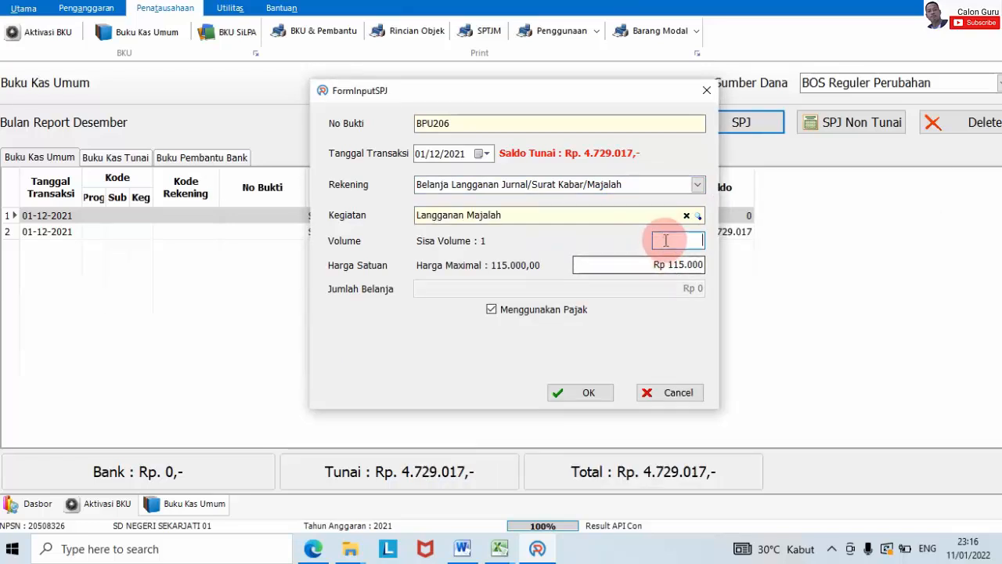
text(1)
click(566, 292)
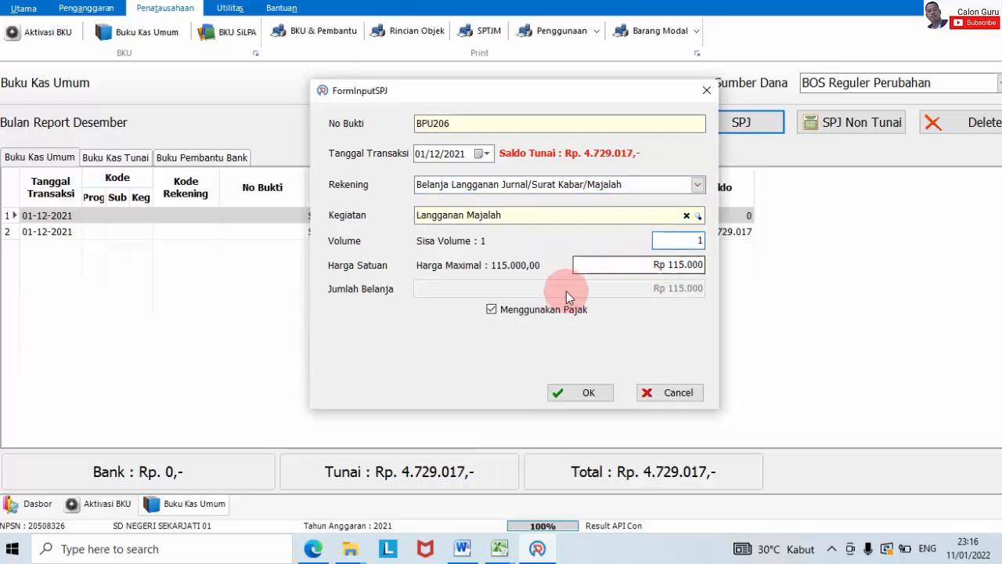
click(529, 309)
click(588, 339)
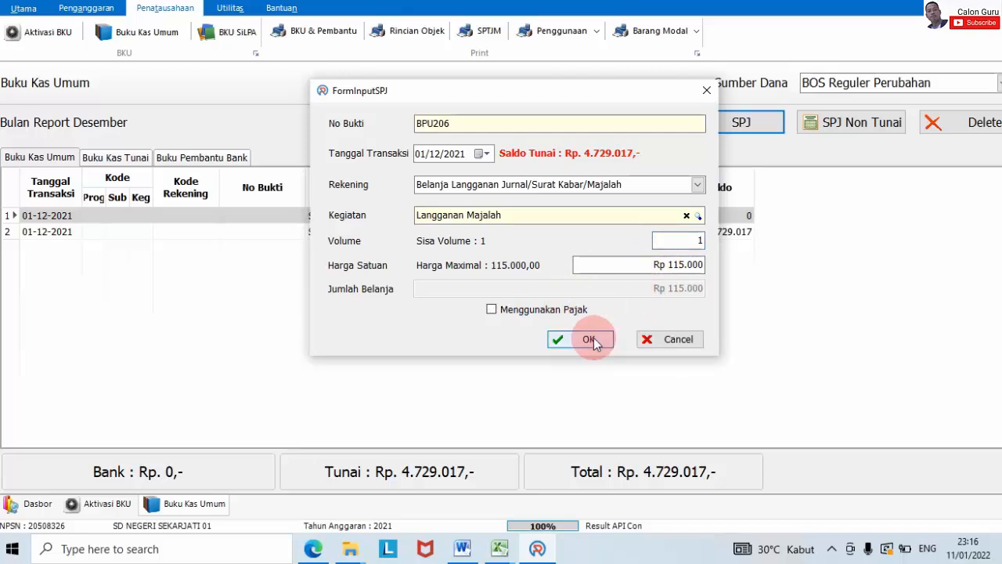
click(781, 257)
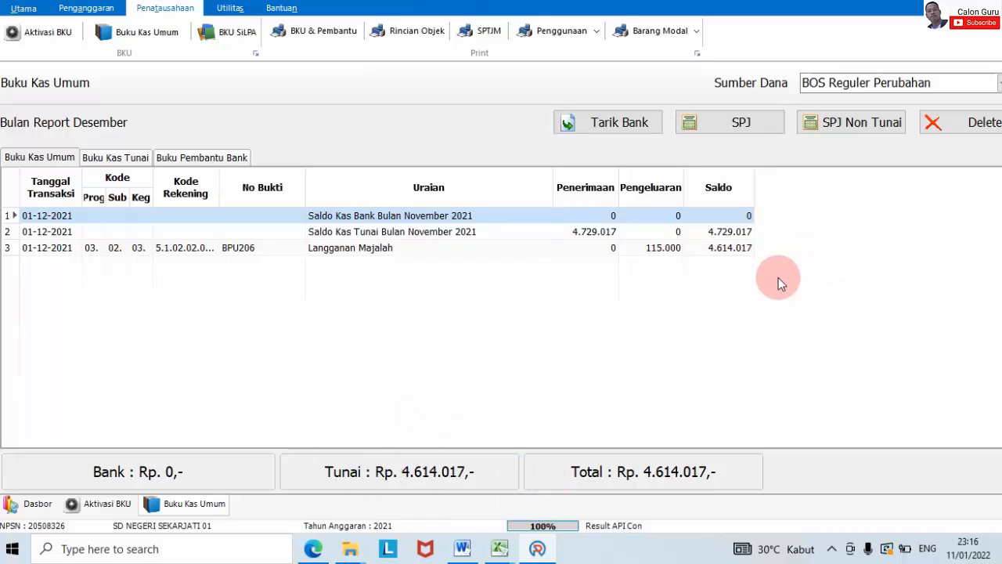
scroll(778, 277, down, 2)
scroll(778, 278, up, 2)
click(499, 548)
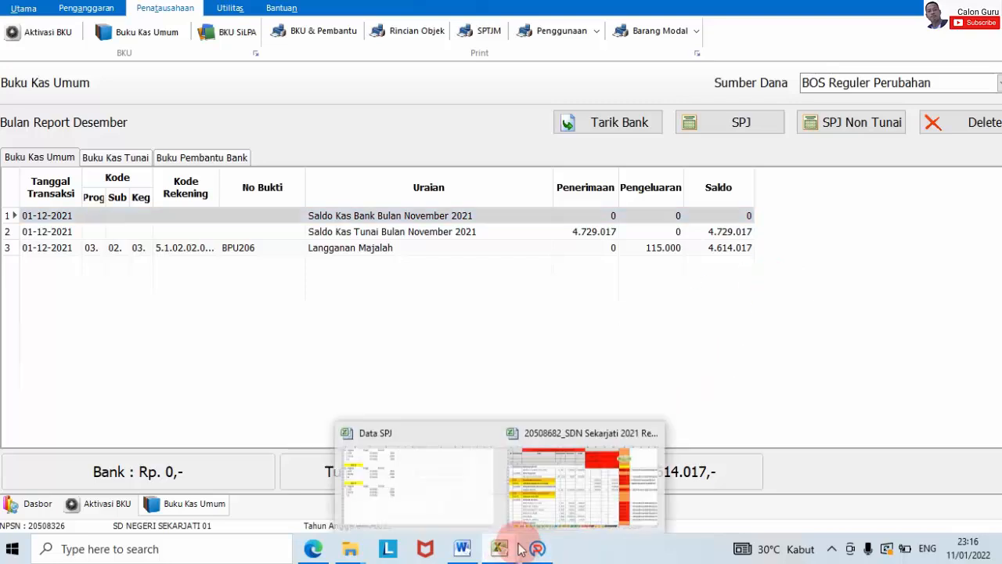
click(559, 518)
scroll(601, 329, down, 5)
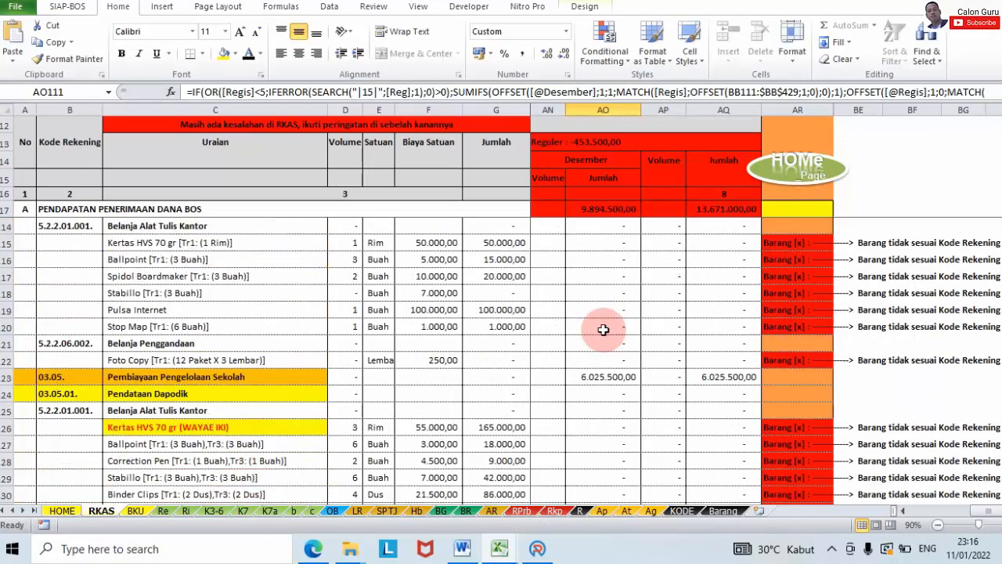
scroll(602, 329, down, 2)
scroll(602, 329, down, 7)
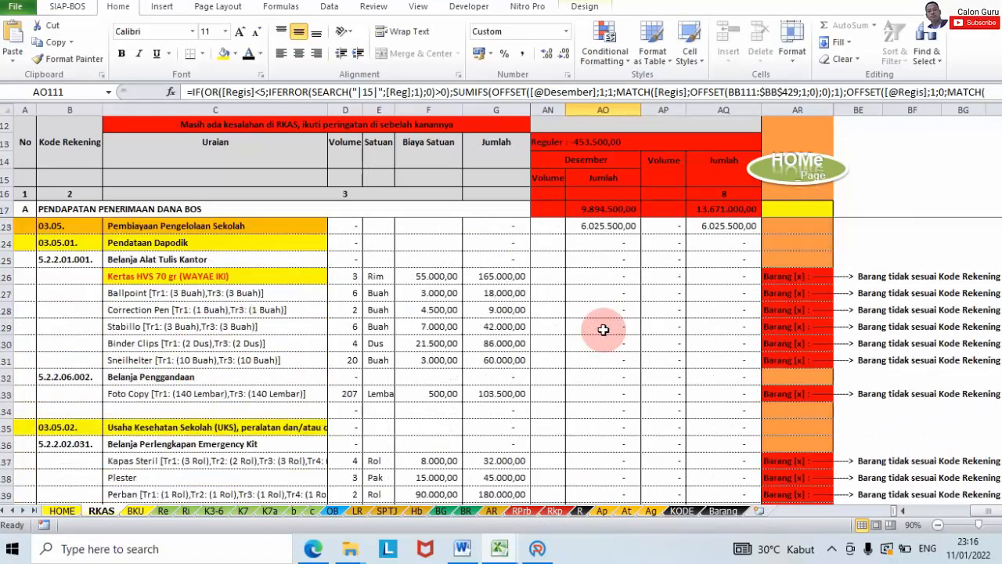
scroll(603, 330, down, 1)
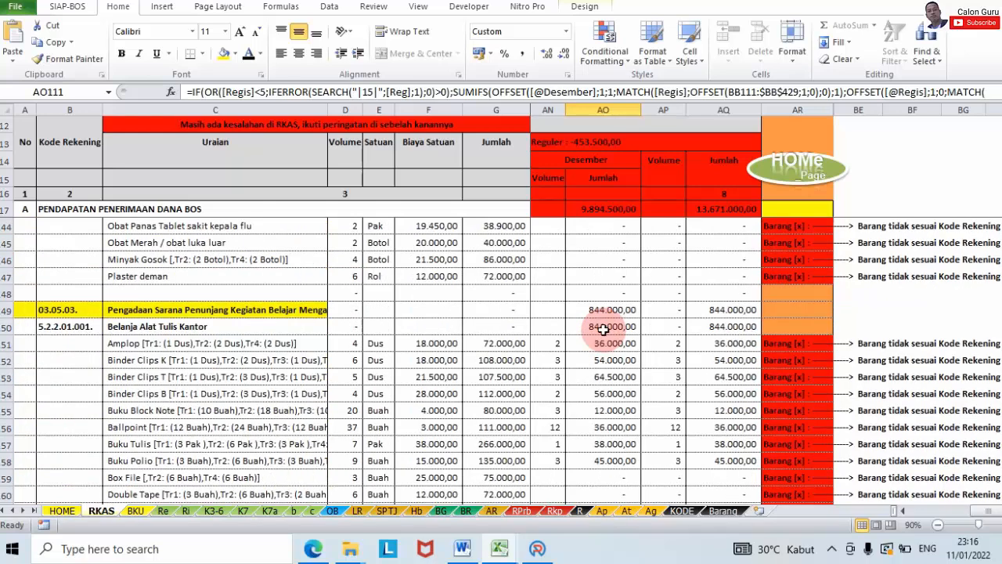
scroll(603, 330, down, 1)
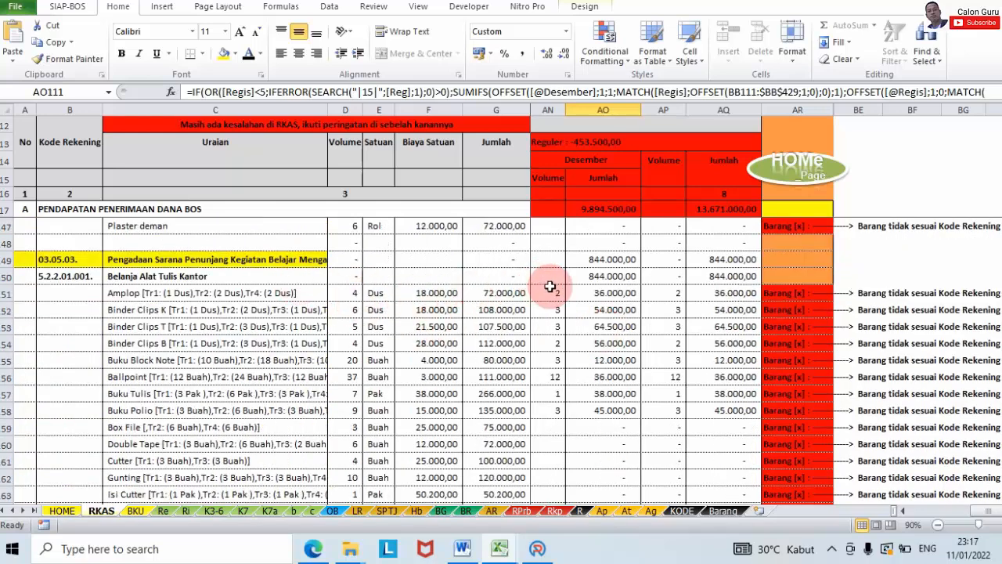
scroll(597, 312, down, 3)
scroll(597, 312, down, 3)
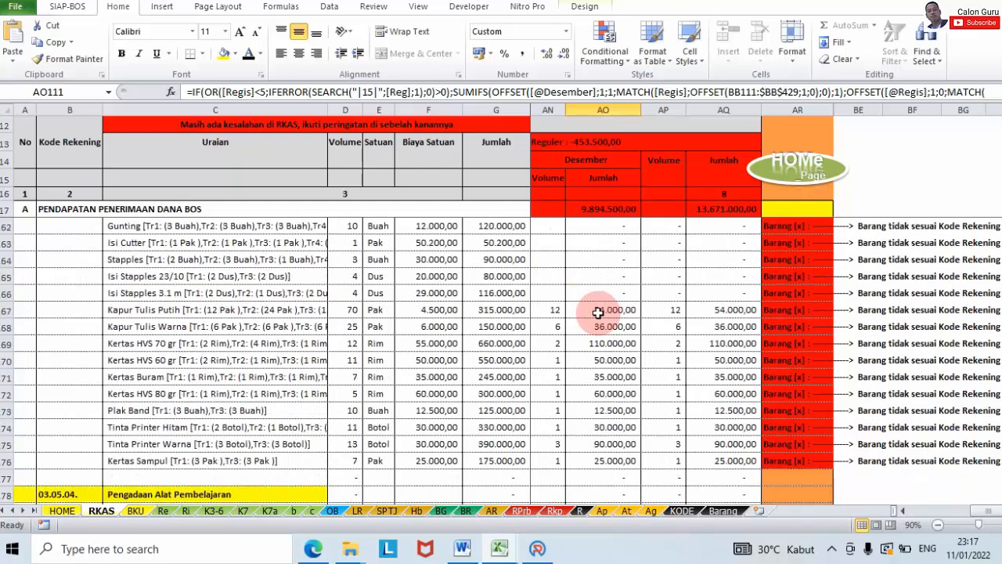
scroll(598, 313, up, 6)
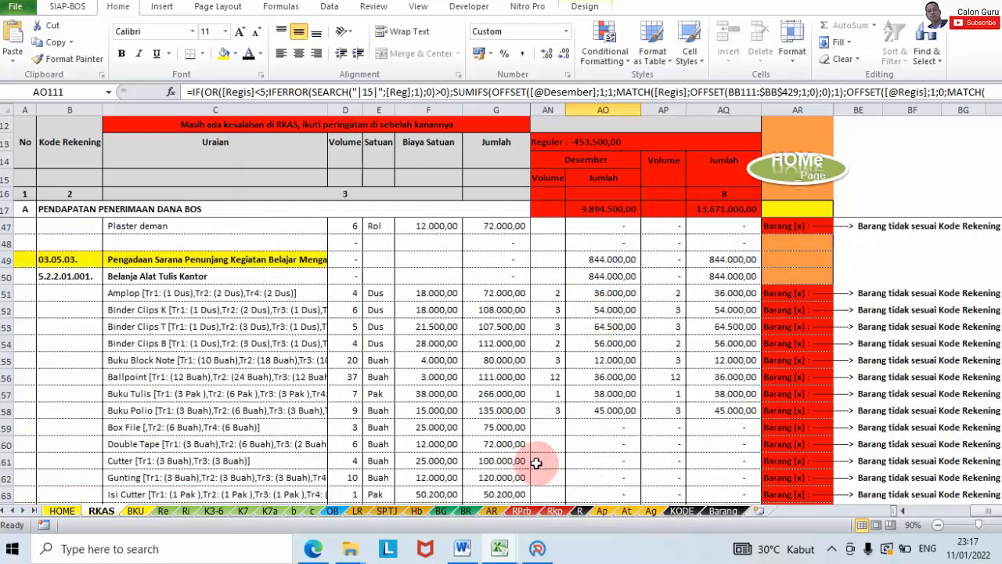
click(537, 548)
click(699, 140)
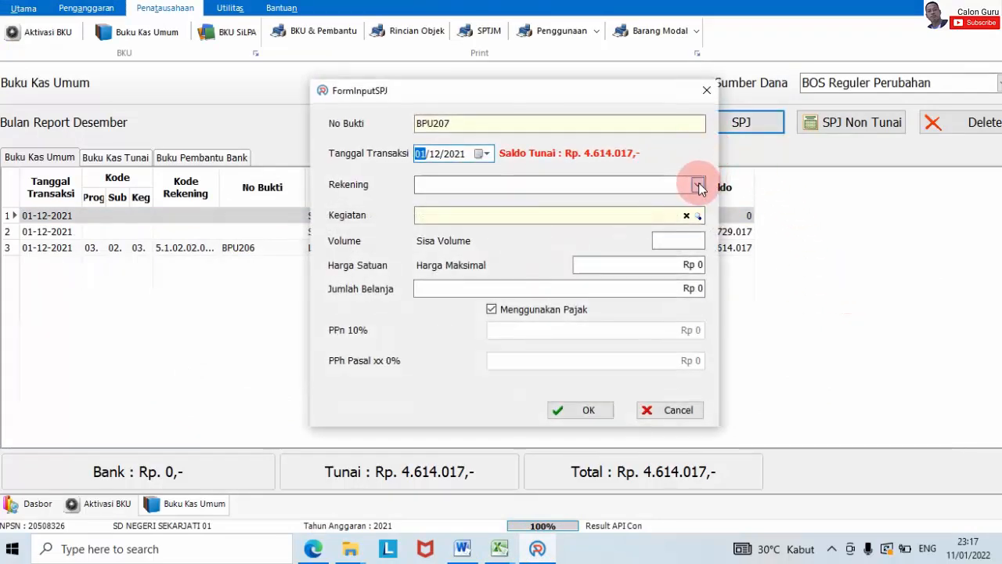
Step: Set the BPU207 Rekening to Alat Tulis Kantor and locate 03.05.03 Pengadaan Sarana Penunjang in Kegiatan
click(697, 185)
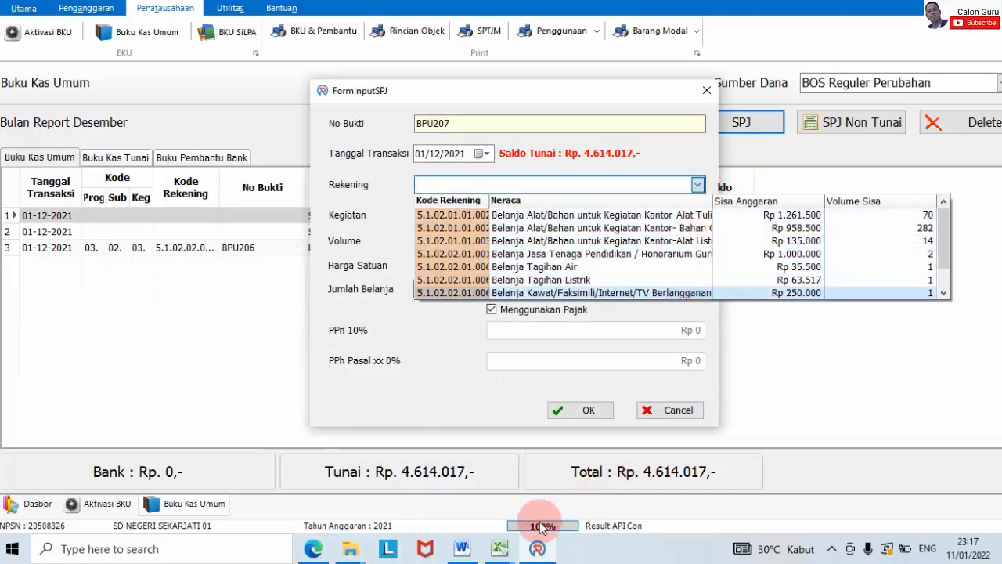
mouse_move(503, 543)
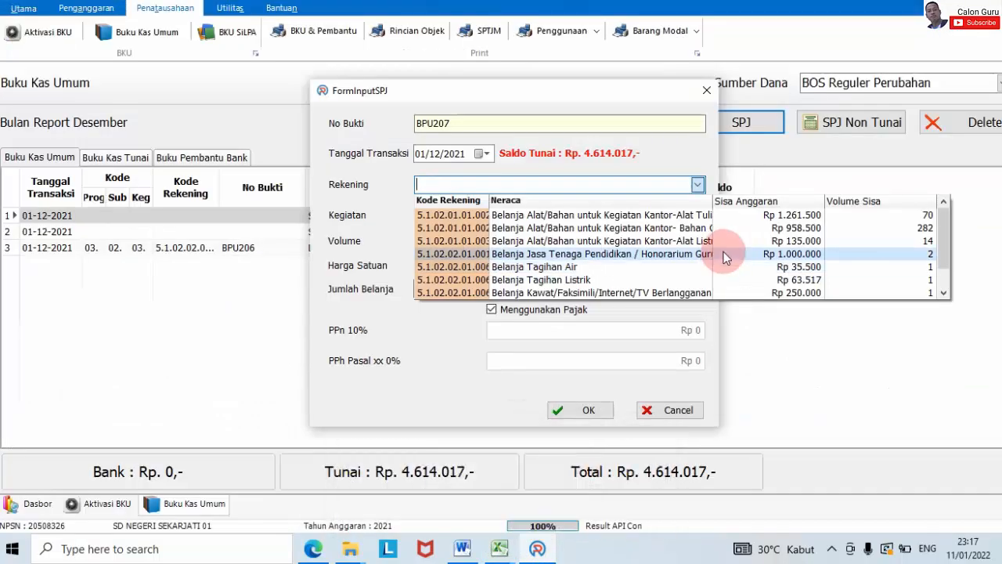
scroll(705, 250, down, 2)
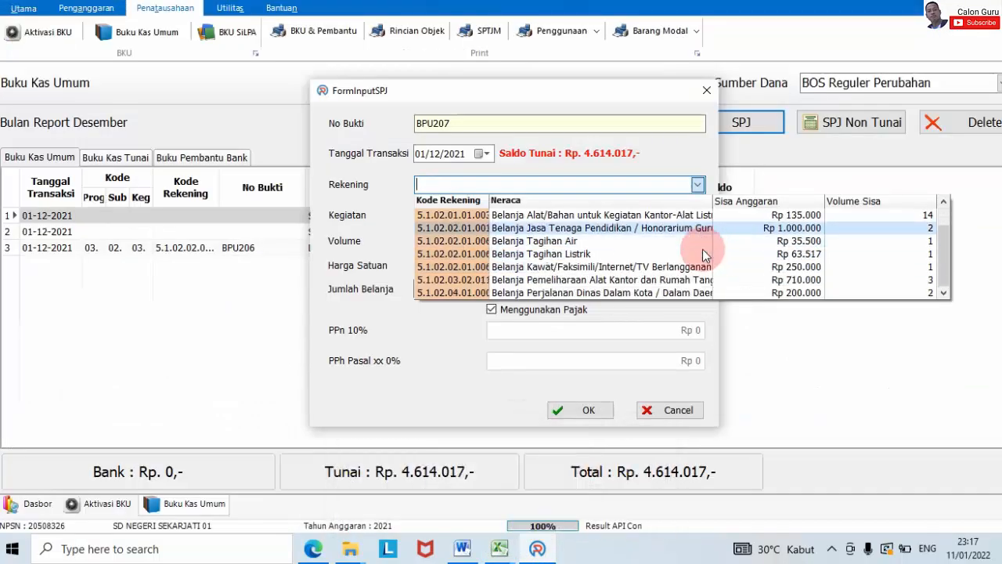
scroll(702, 249, up, 2)
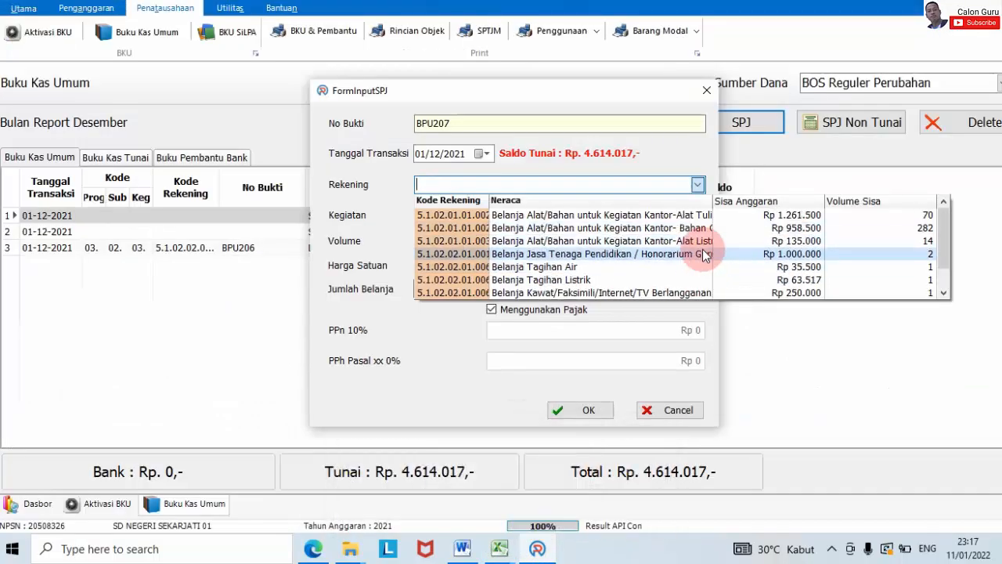
click(617, 229)
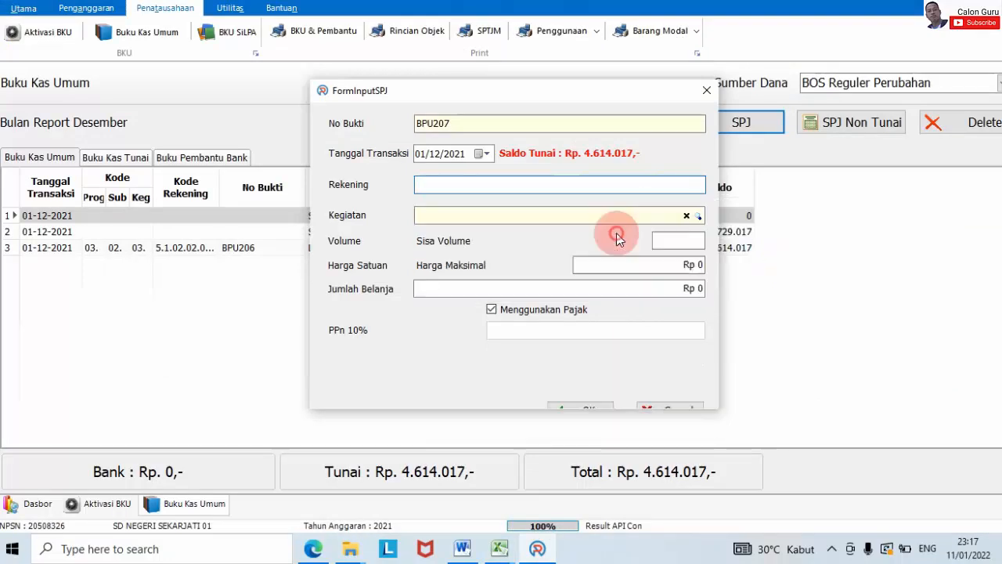
click(697, 215)
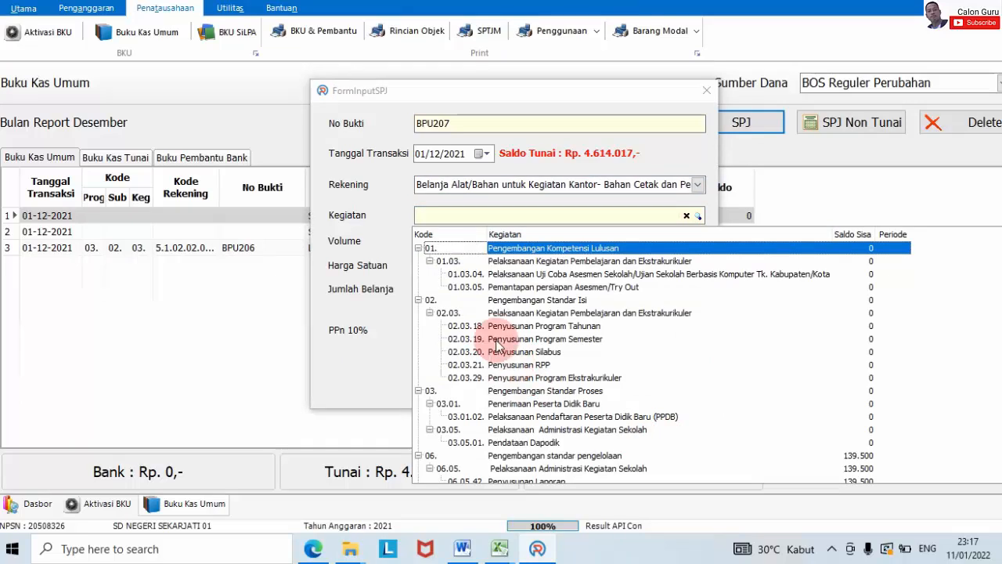
scroll(572, 307, down, 2)
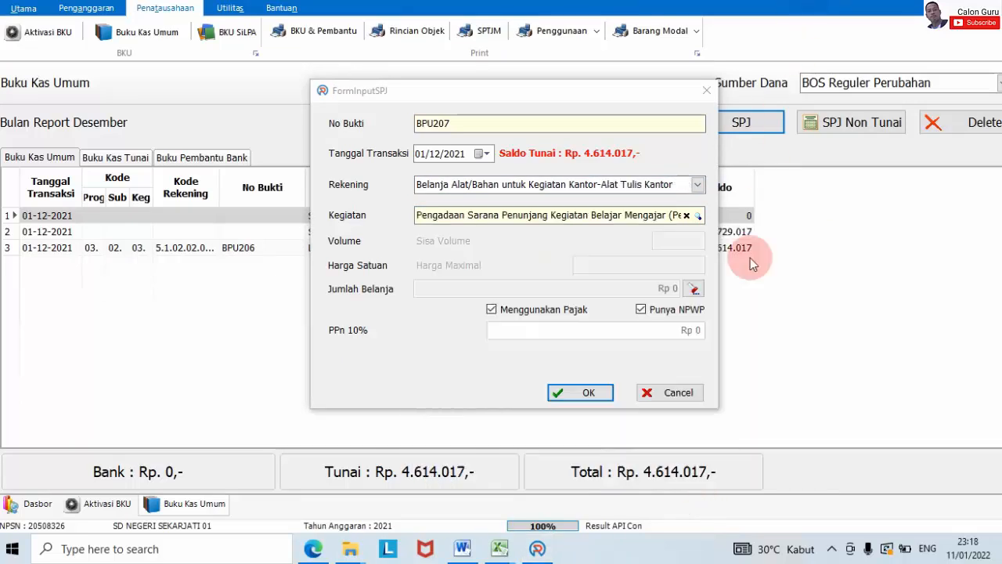
click(697, 185)
click(696, 185)
click(699, 216)
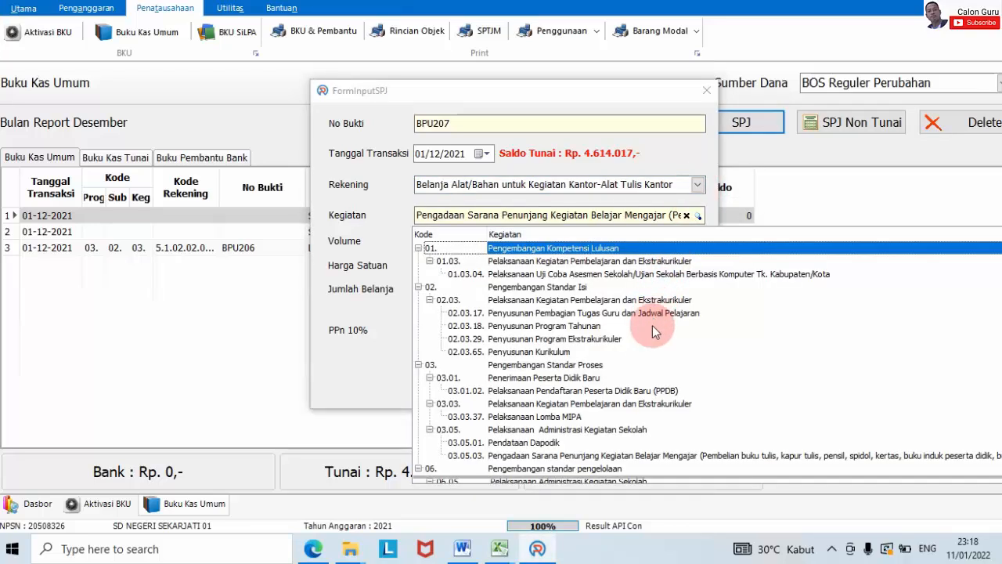
scroll(657, 458, down, 3)
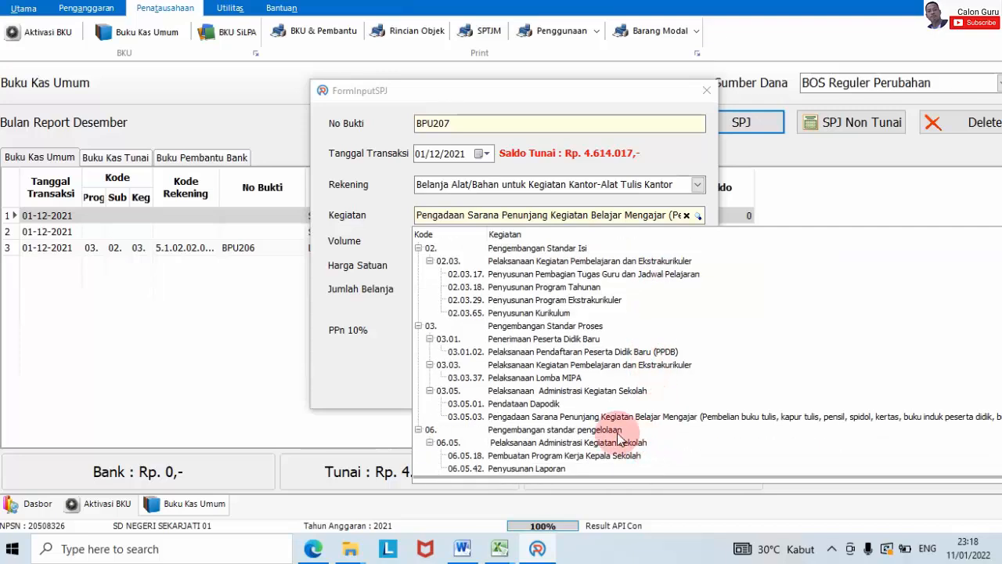
Step: Choose activity 03.05.03 and set Nama Toko to CV Anugerah Group
click(529, 419)
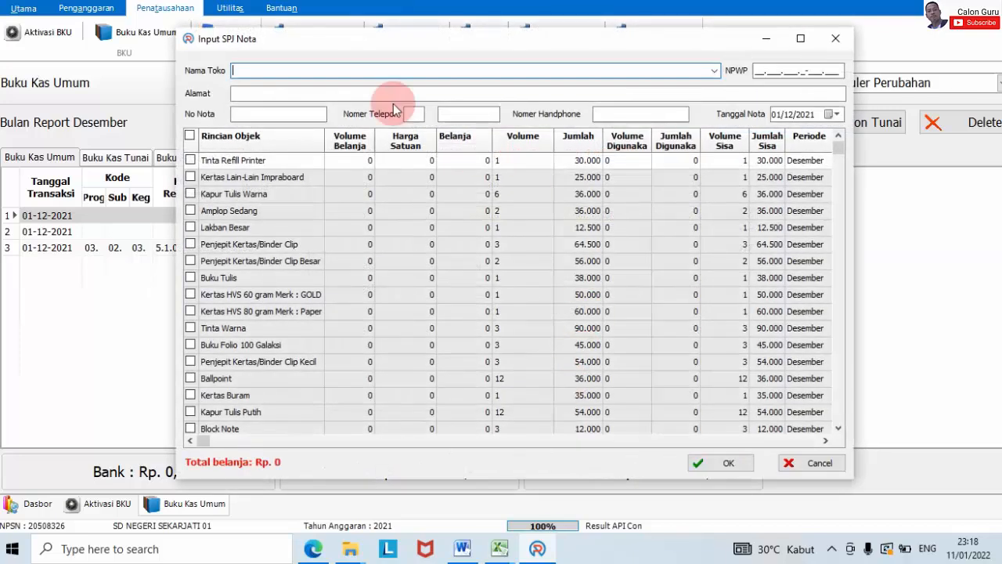
mouse_move(501, 548)
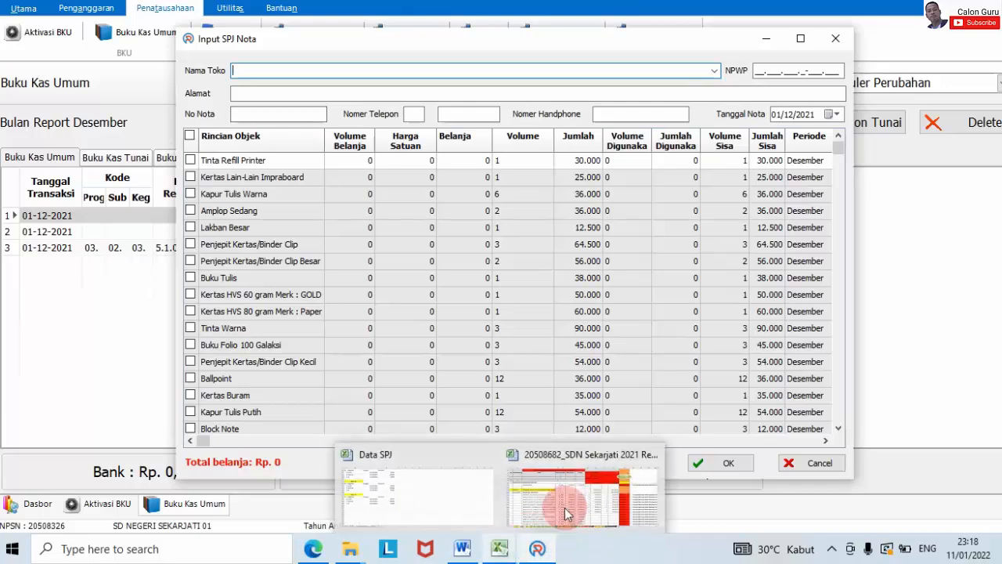
mouse_move(592, 481)
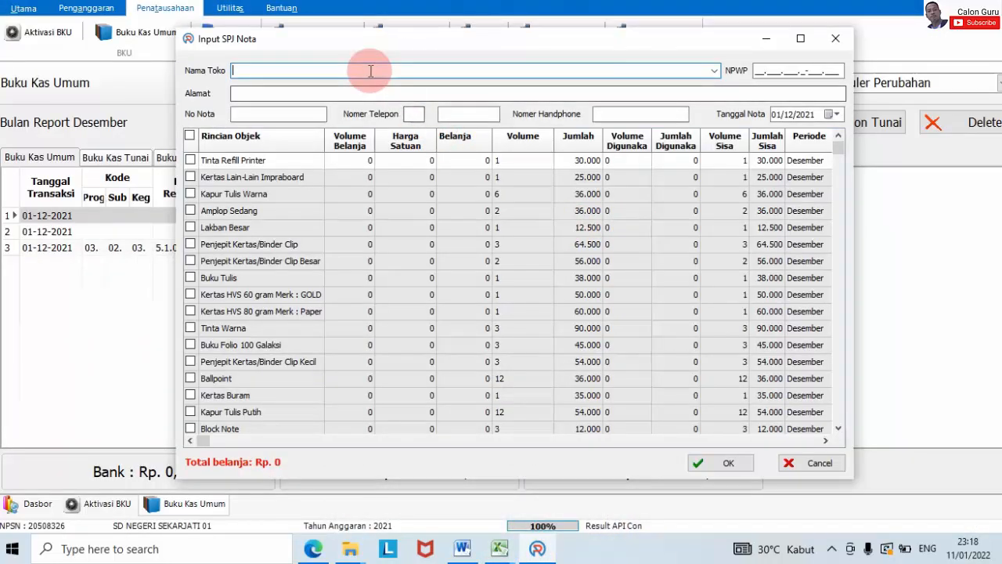
key(Caps_Lock)
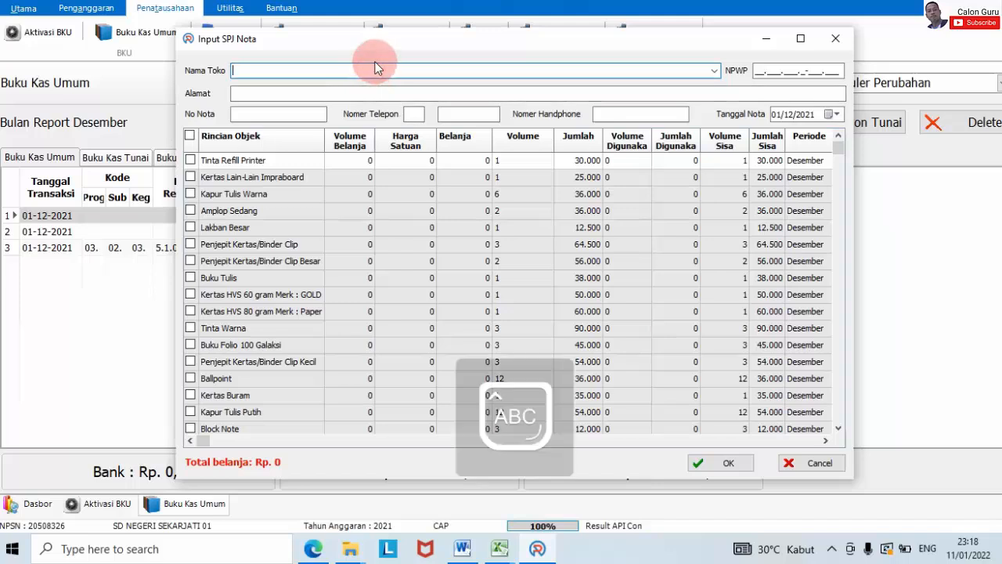
text(C)
key(Caps_Lock)
key(Return)
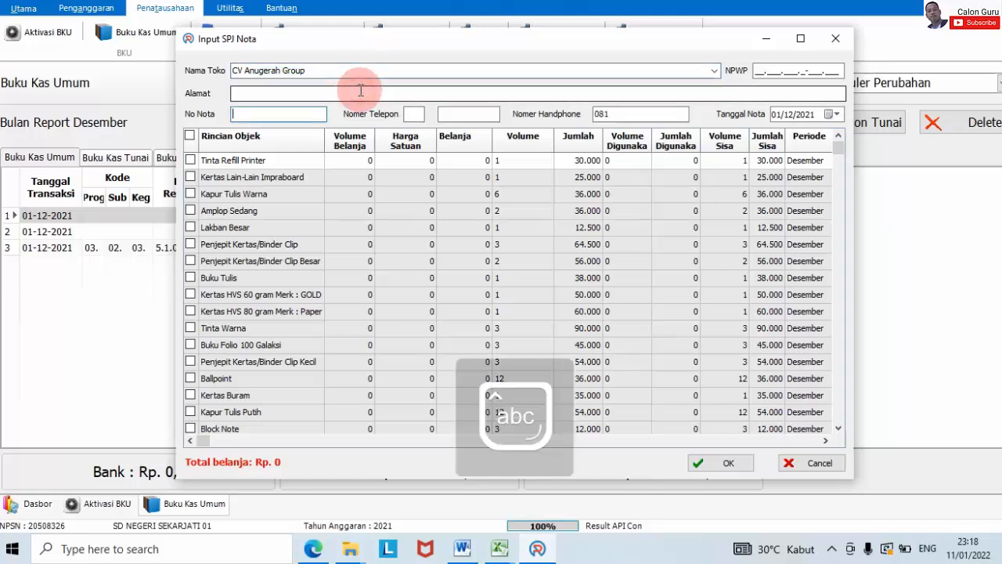
Step: Tick Tinta Refill Printer through the 80 gram HVS paper in the Rincian Objek grid
click(190, 159)
click(191, 177)
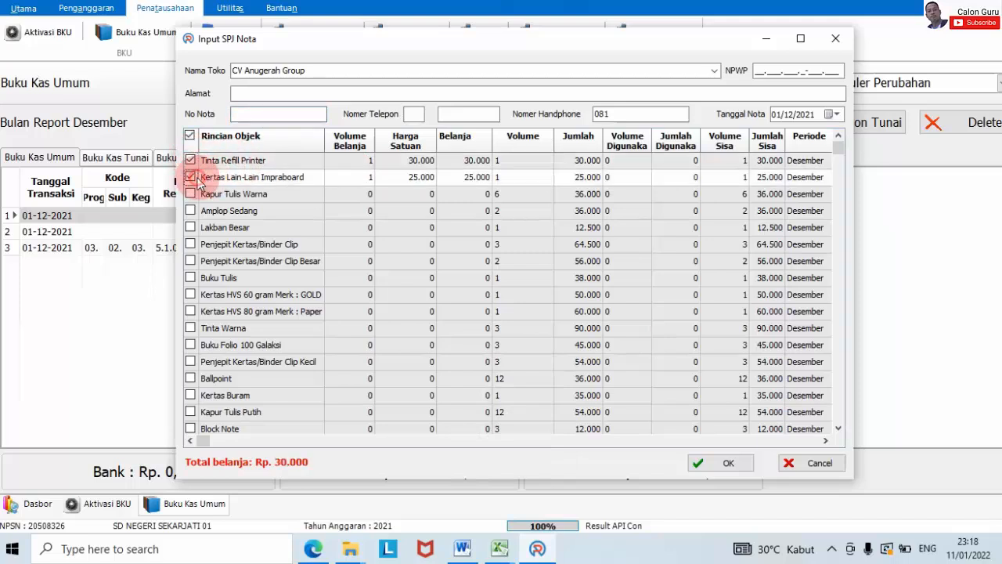
click(191, 194)
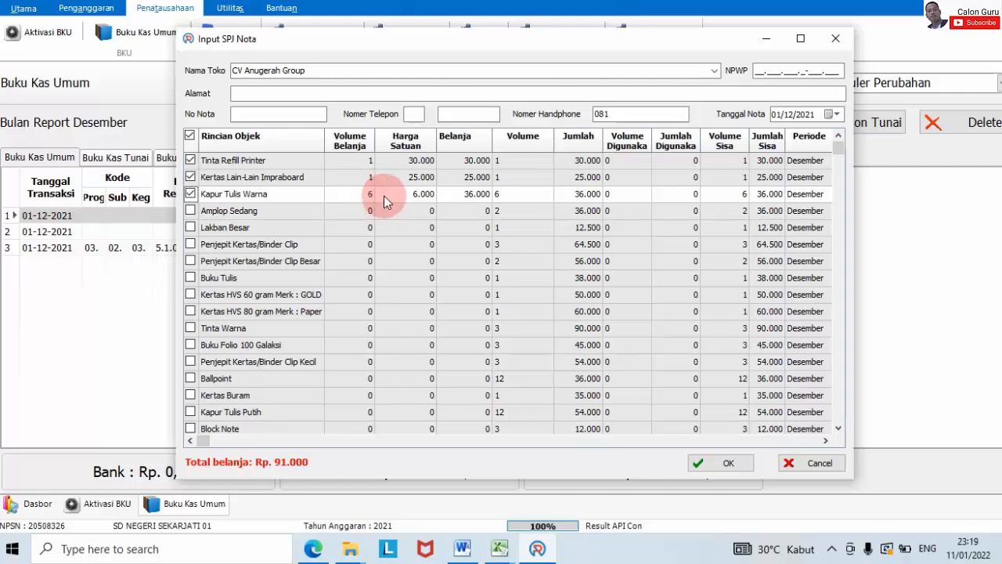
click(191, 211)
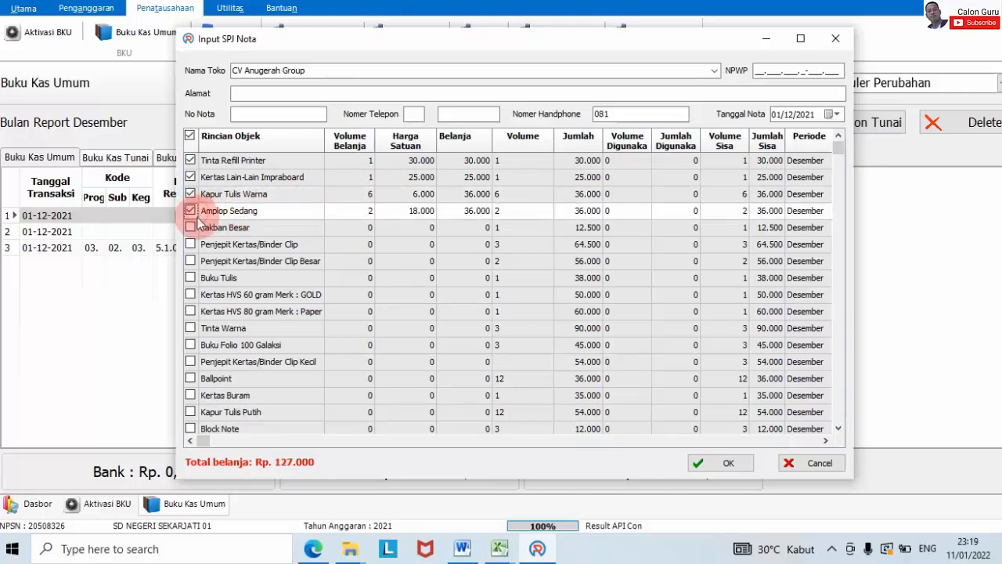
click(190, 227)
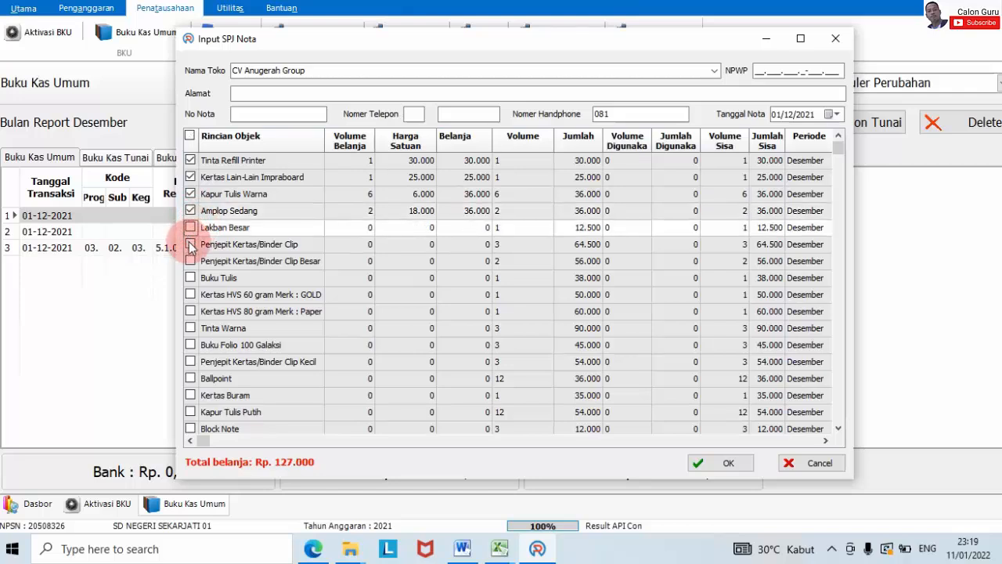
click(190, 244)
click(190, 227)
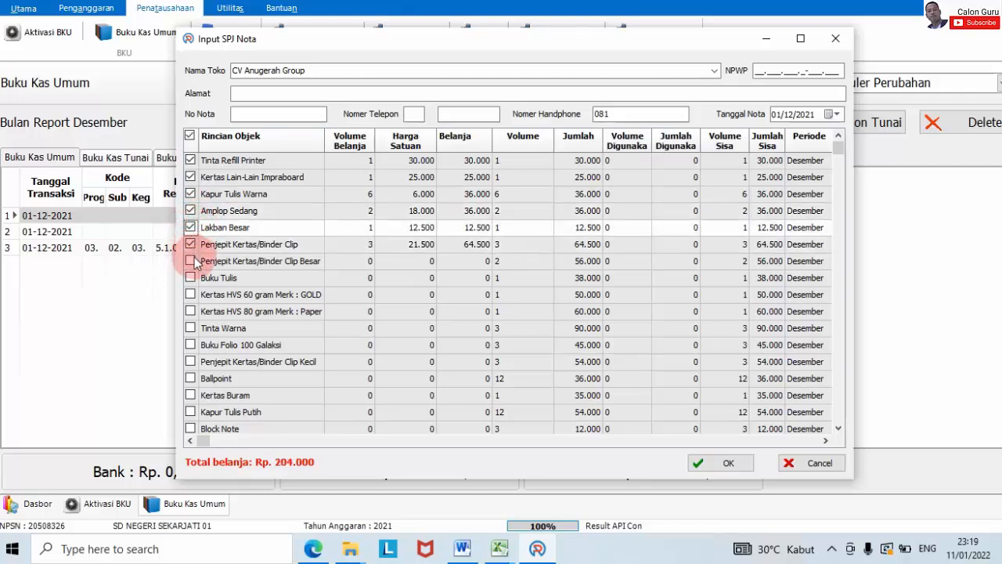
click(191, 261)
click(192, 277)
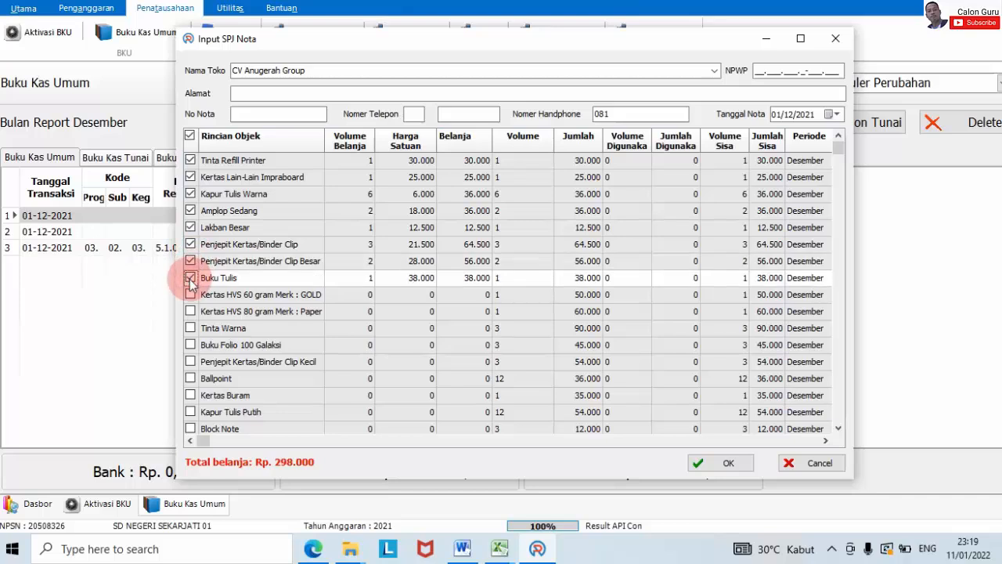
click(191, 295)
click(190, 311)
Step: Tick Tinta Warna through Kertas HVS 70 gram Sinar Dunia, bringing the total to Rp. 844.000
click(191, 328)
click(191, 344)
click(190, 361)
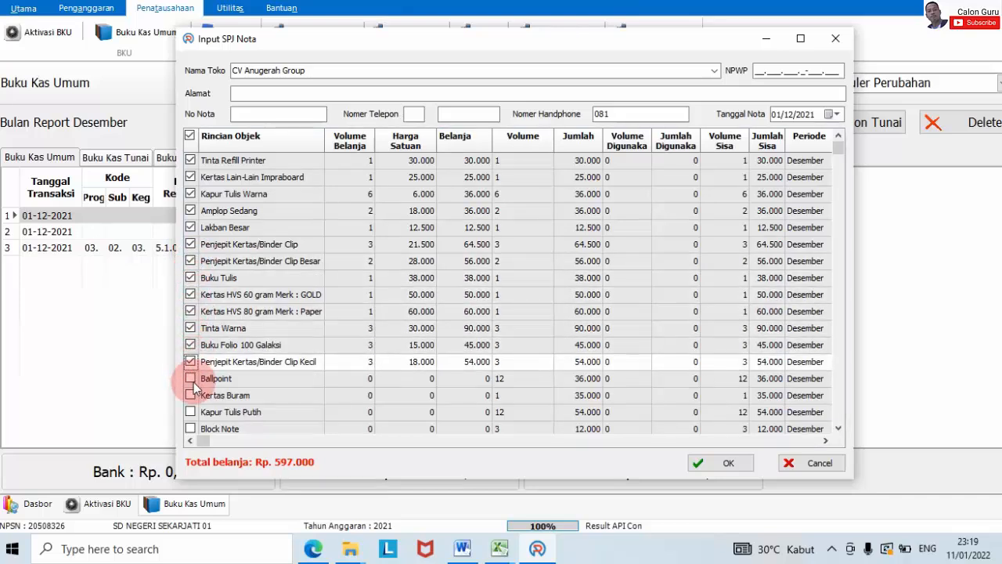
click(190, 378)
click(190, 395)
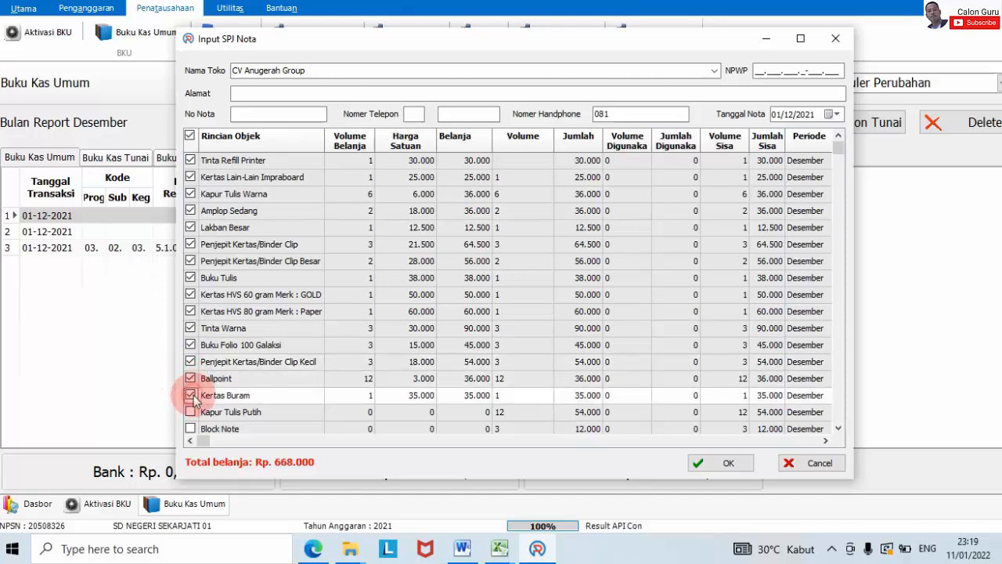
click(190, 412)
scroll(289, 388, down, 2)
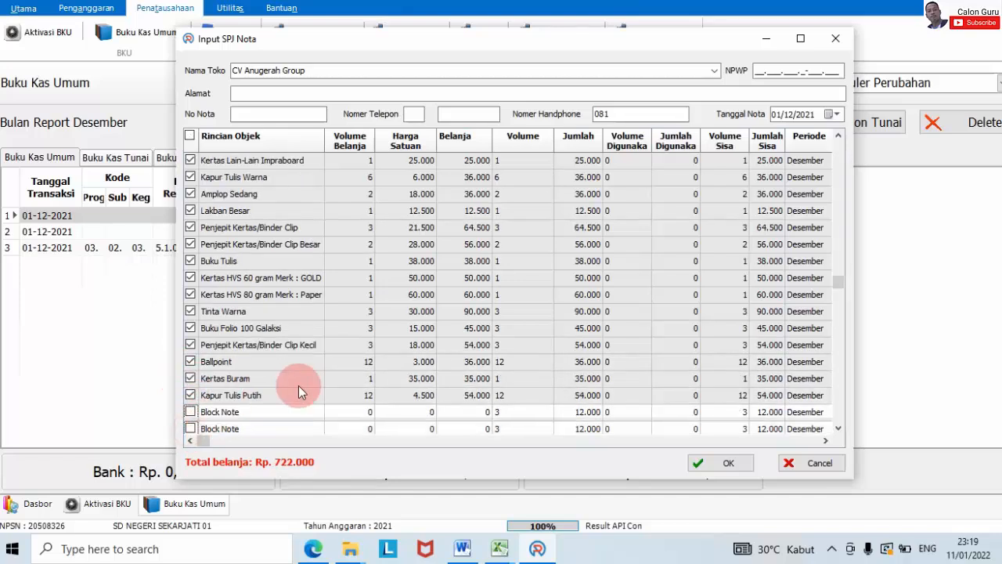
click(190, 395)
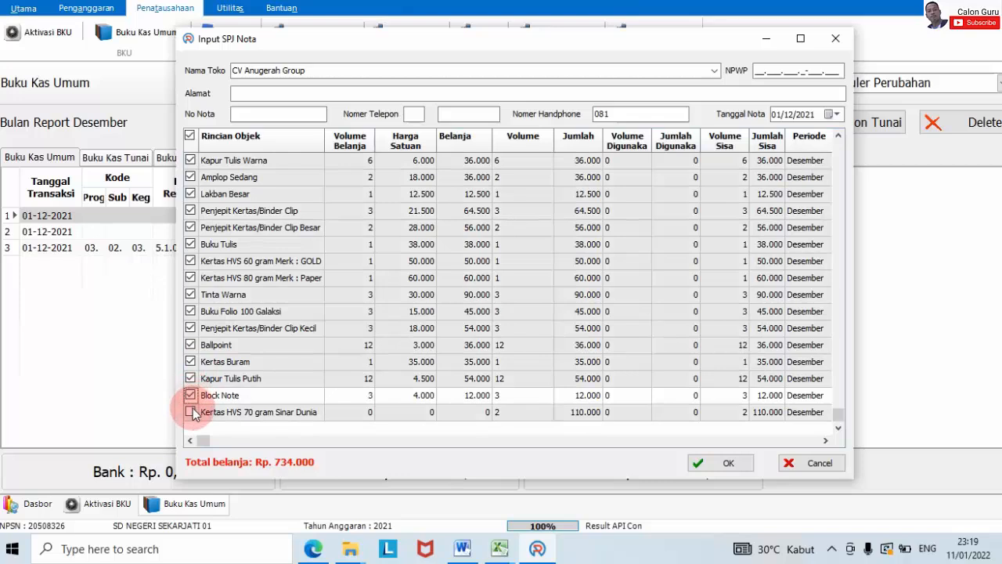
click(190, 412)
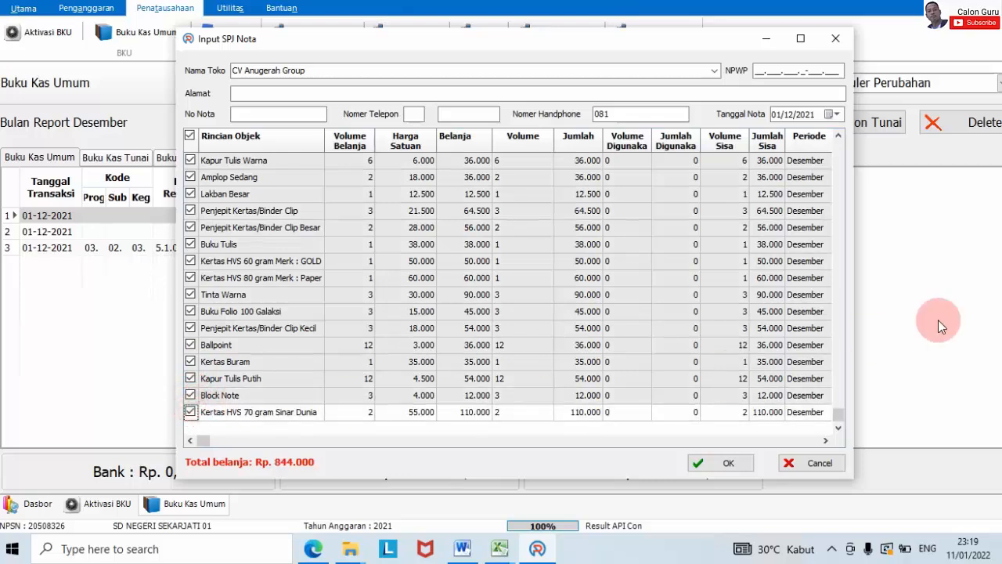
click(814, 3)
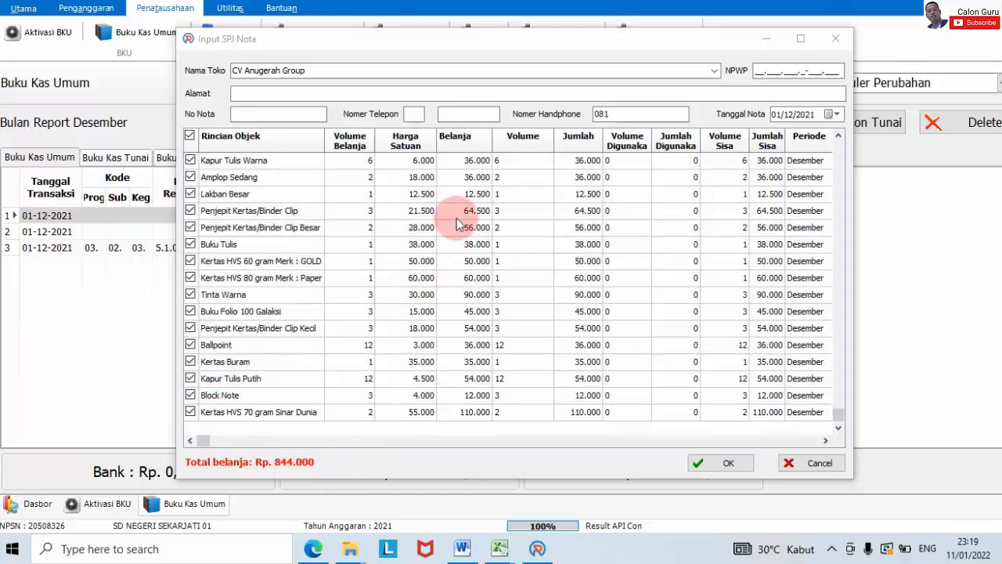
Step: Confirm the Rp 844.000 stationery receipt and post it as BPU207 without tax
scroll(492, 265, up, 1)
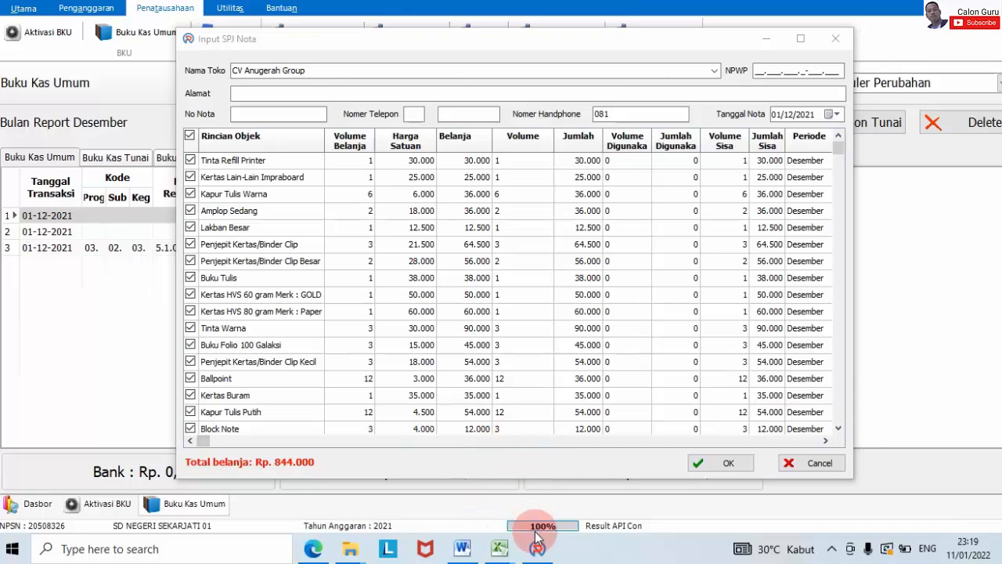
mouse_move(499, 548)
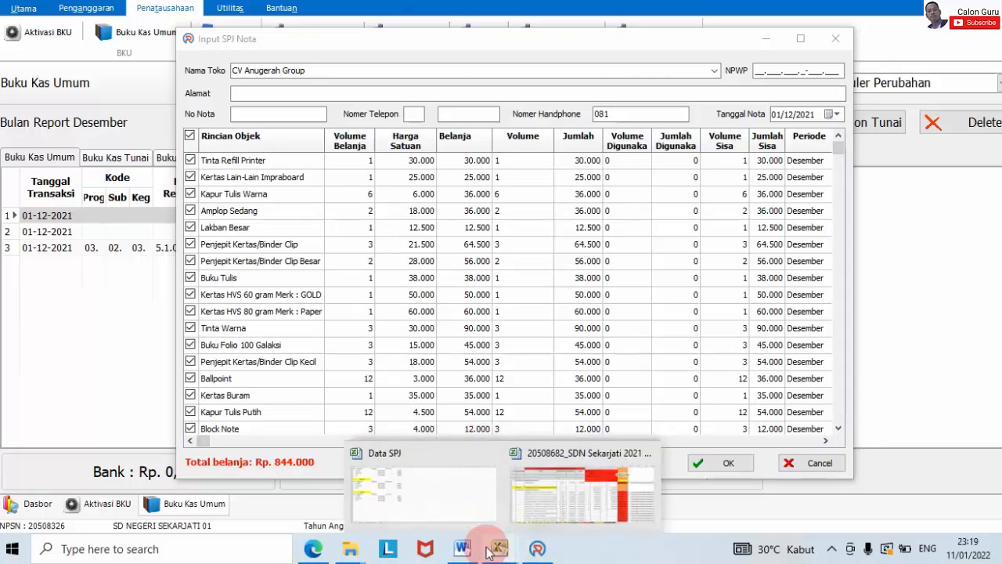
mouse_move(572, 516)
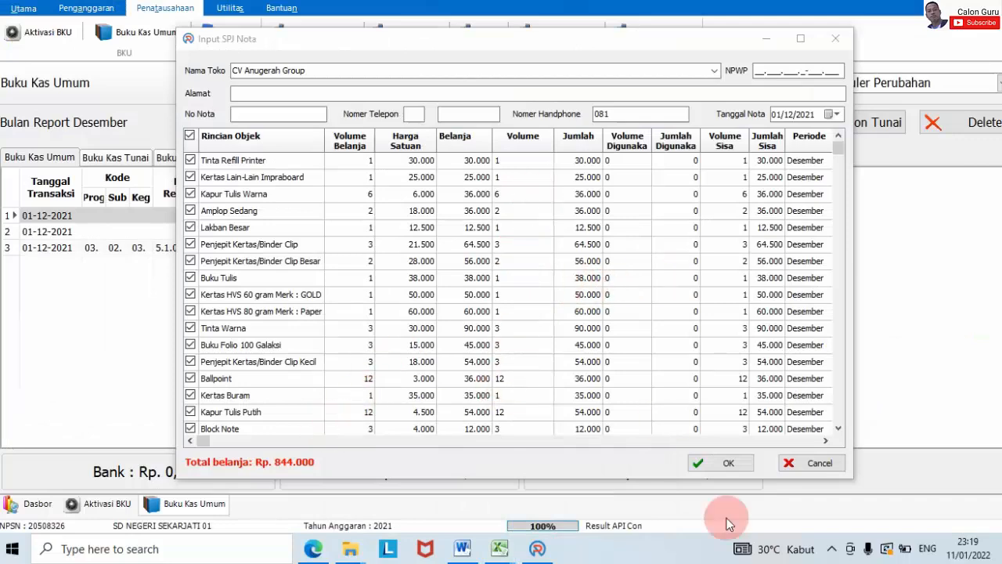
click(735, 463)
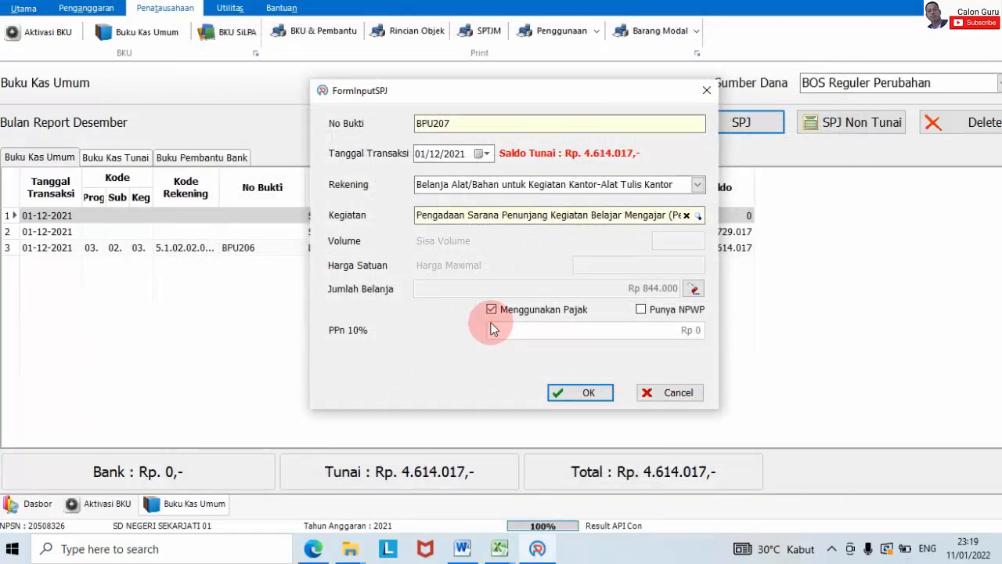
click(491, 310)
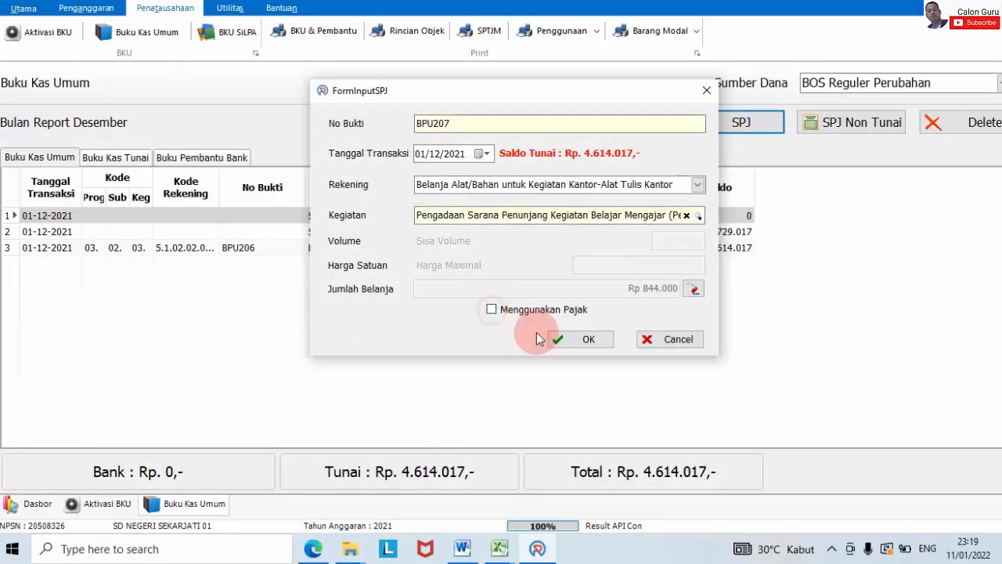
click(580, 340)
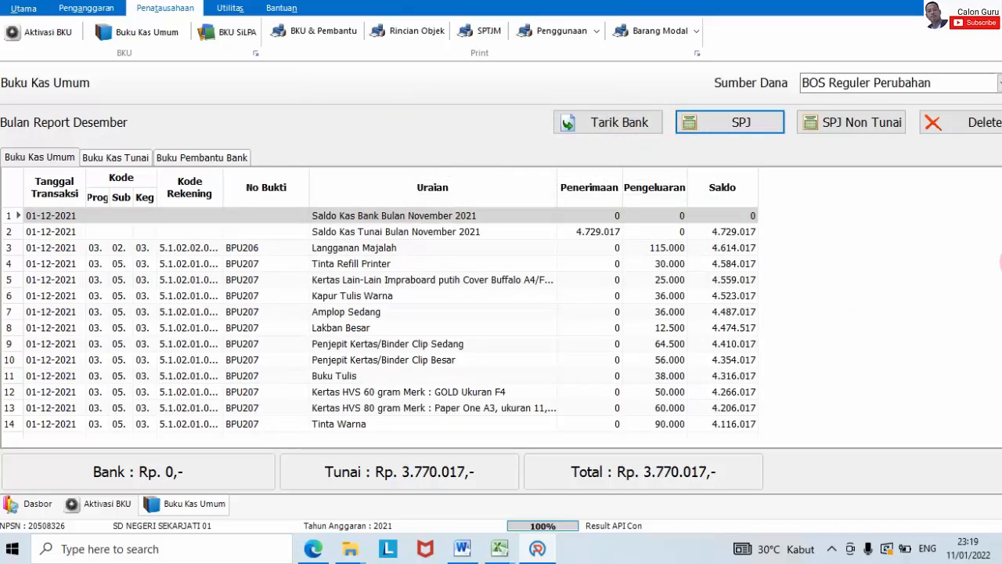
Step: Review the new BPU207 rows in the cash book, then bring the RKAS workbook forward
click(549, 345)
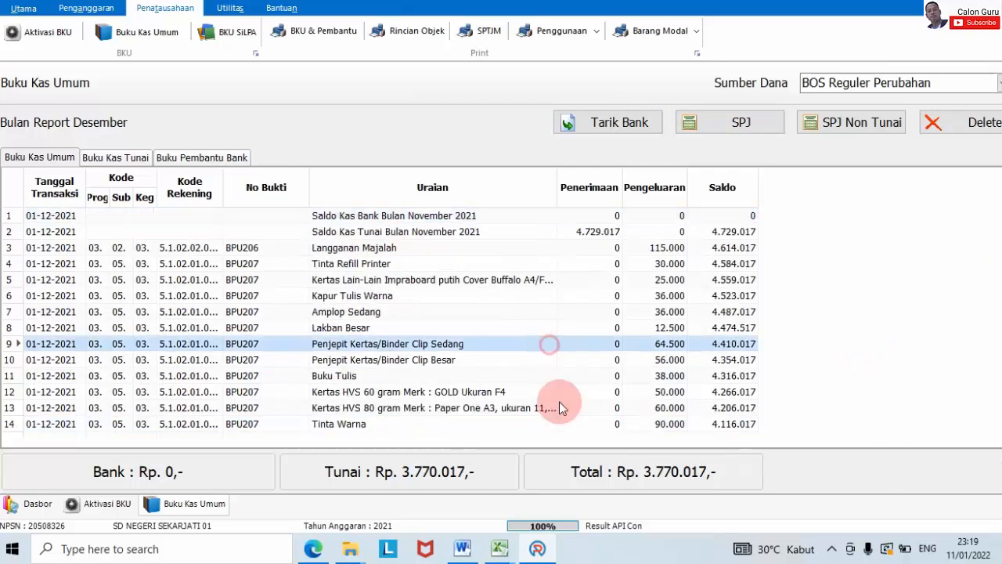
click(500, 548)
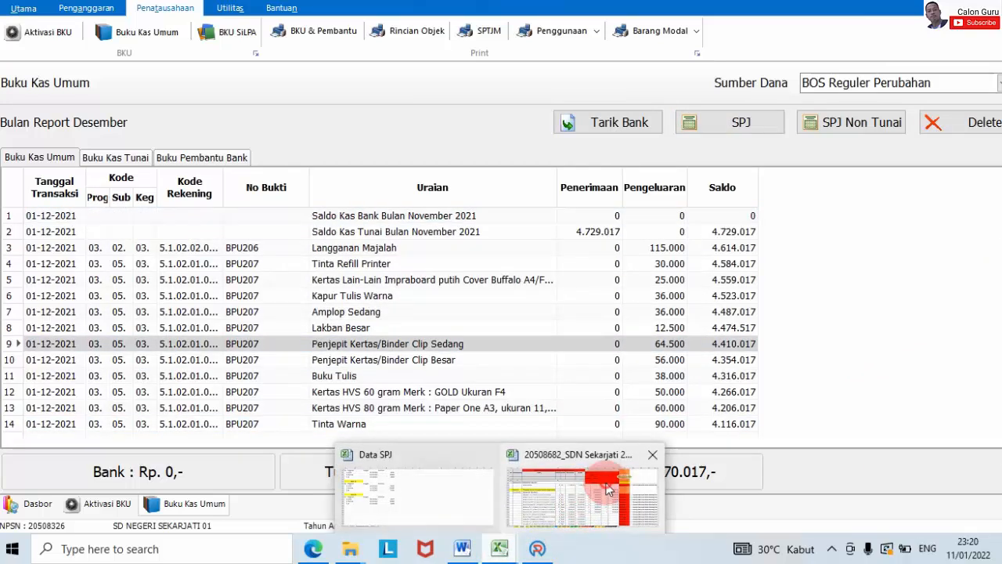
click(609, 489)
scroll(630, 298, up, 5)
scroll(639, 300, down, 1)
scroll(638, 299, down, 3)
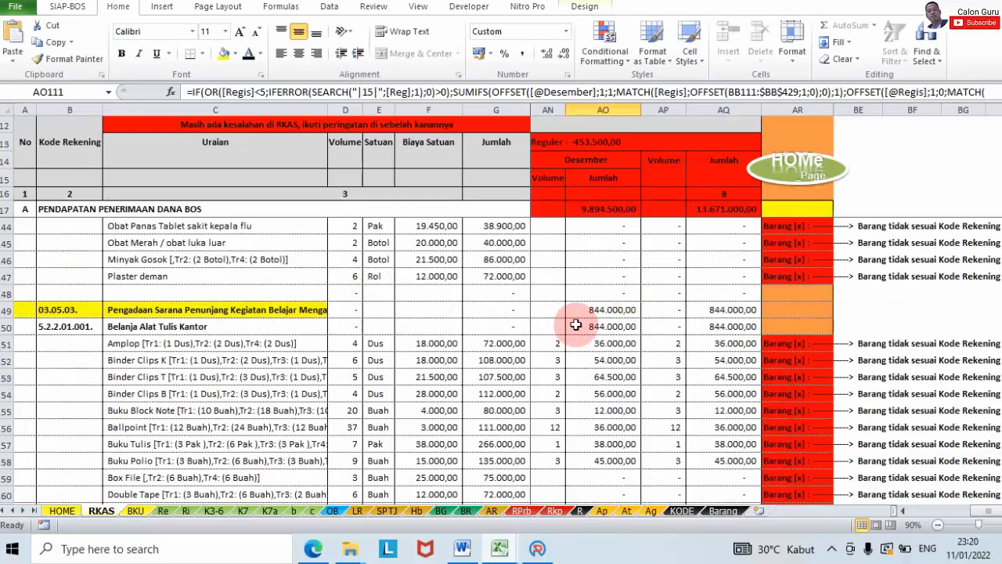
scroll(575, 325, down, 11)
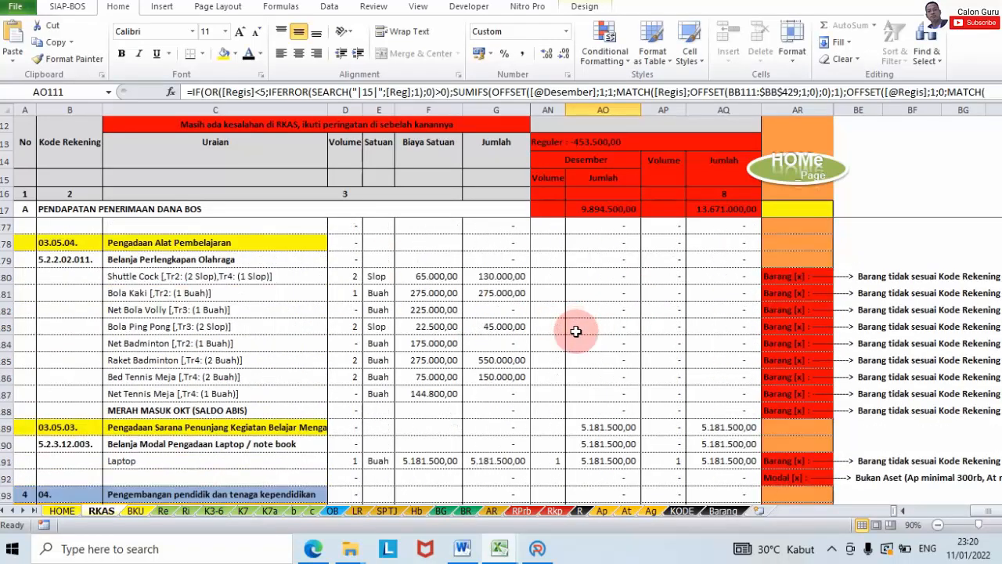
scroll(576, 331, up, 3)
scroll(548, 363, down, 4)
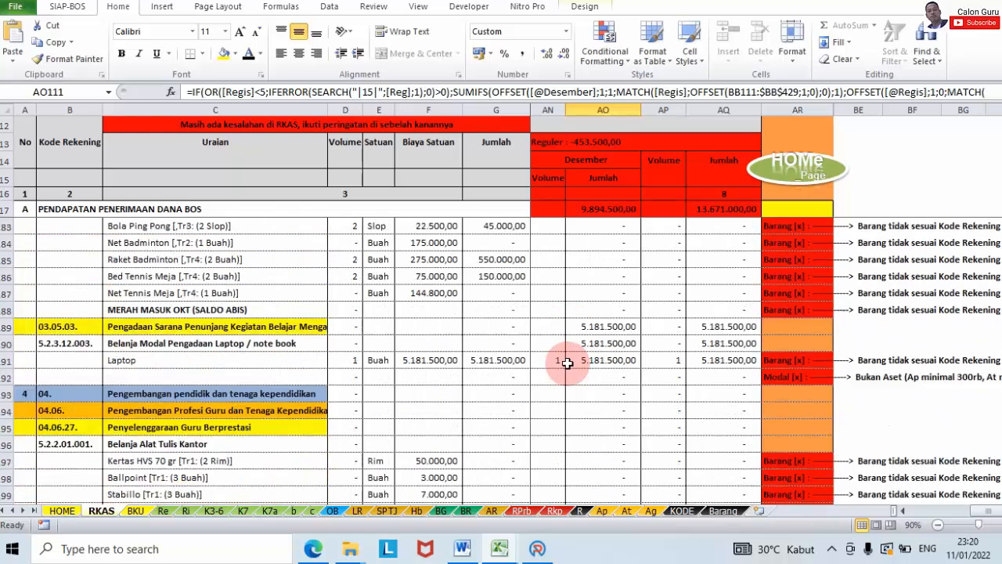
scroll(567, 363, down, 2)
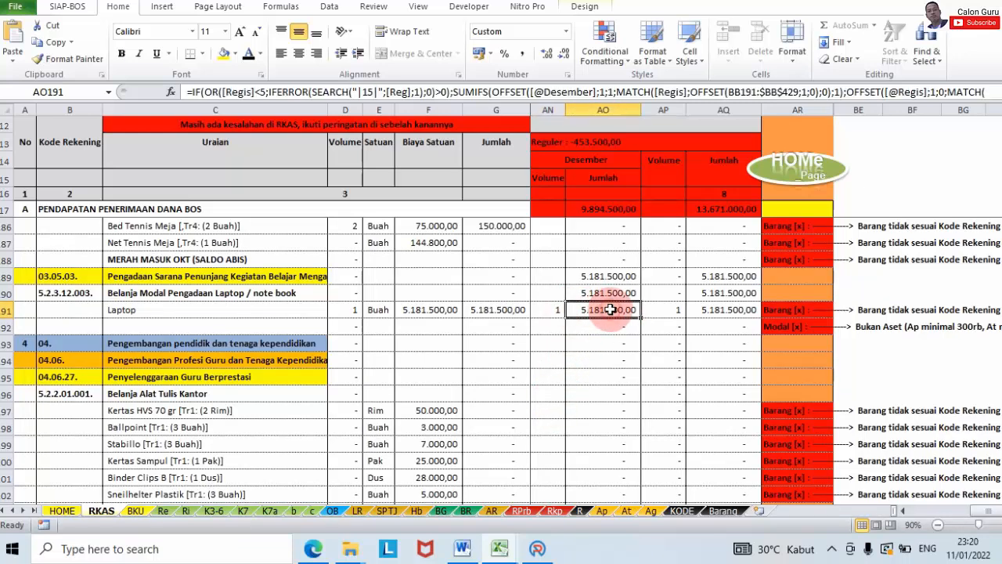
click(554, 310)
text(1)
key(Tab)
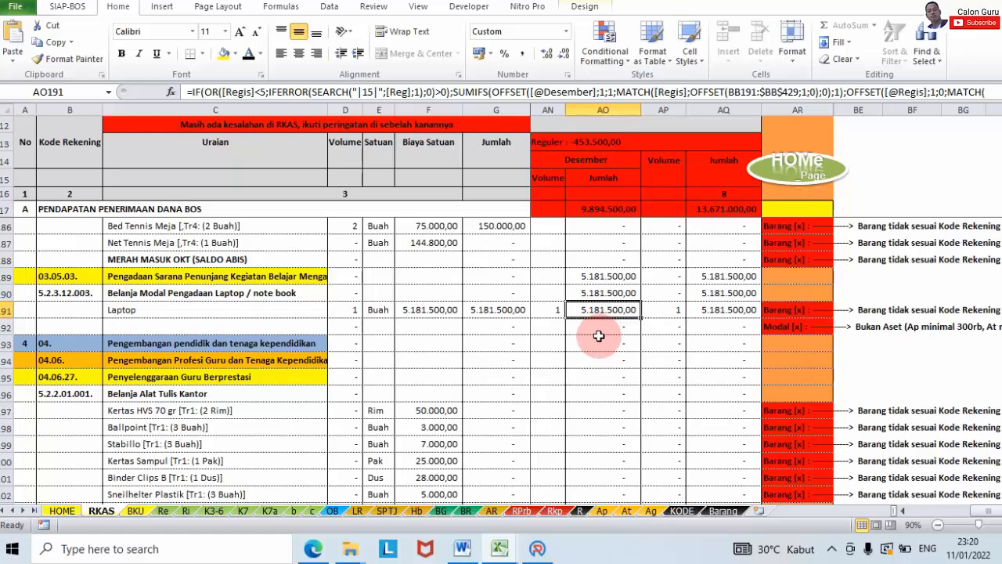
scroll(596, 336, down, 6)
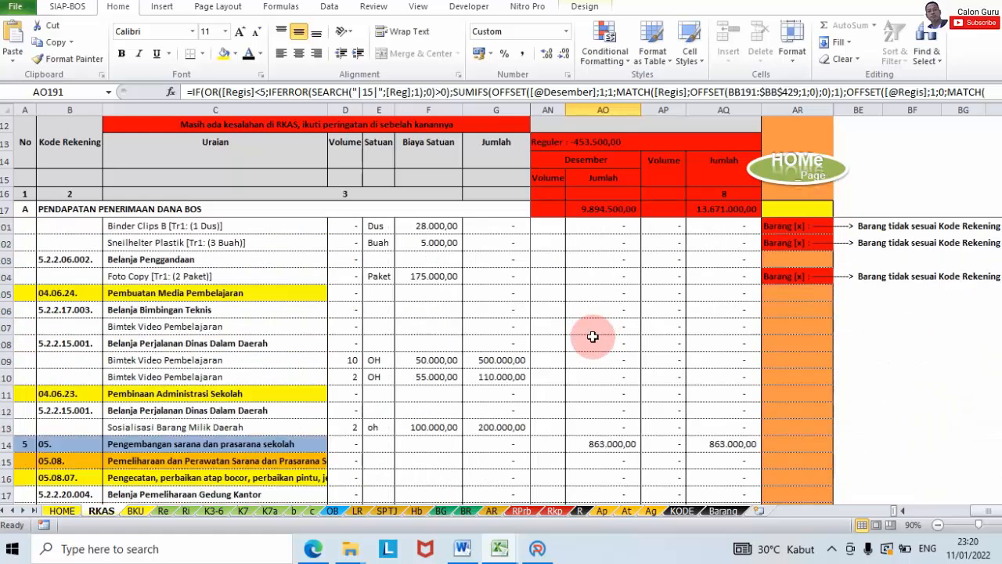
scroll(593, 328, up, 5)
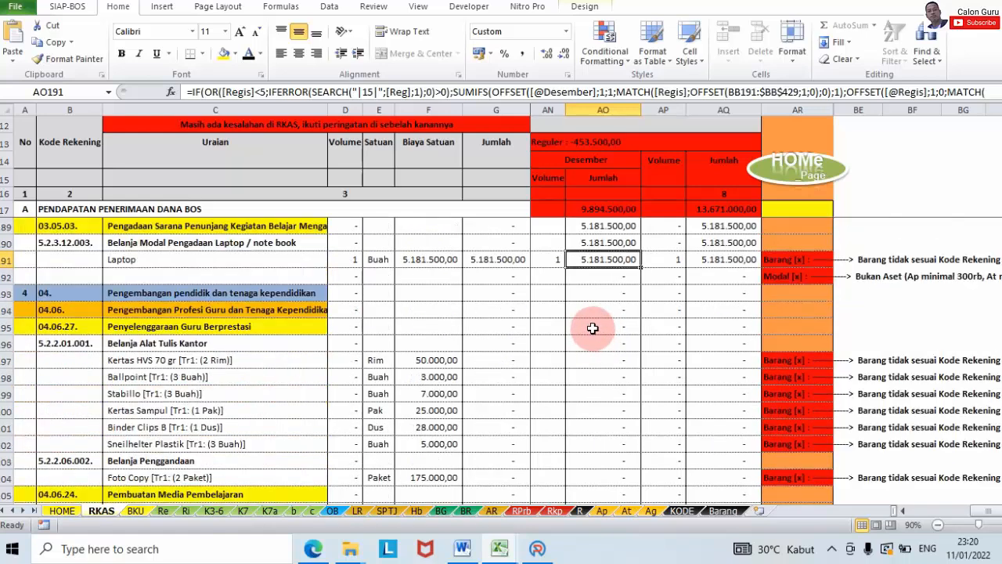
Step: Start SPJ entry BPU208, browse the Rekening account codes, then close the form
click(538, 548)
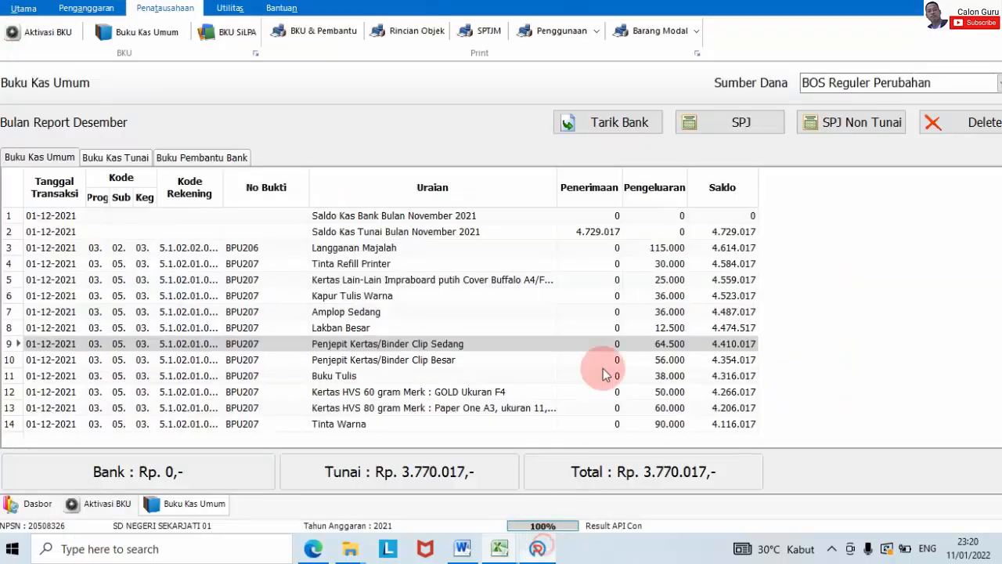
click(724, 122)
click(688, 192)
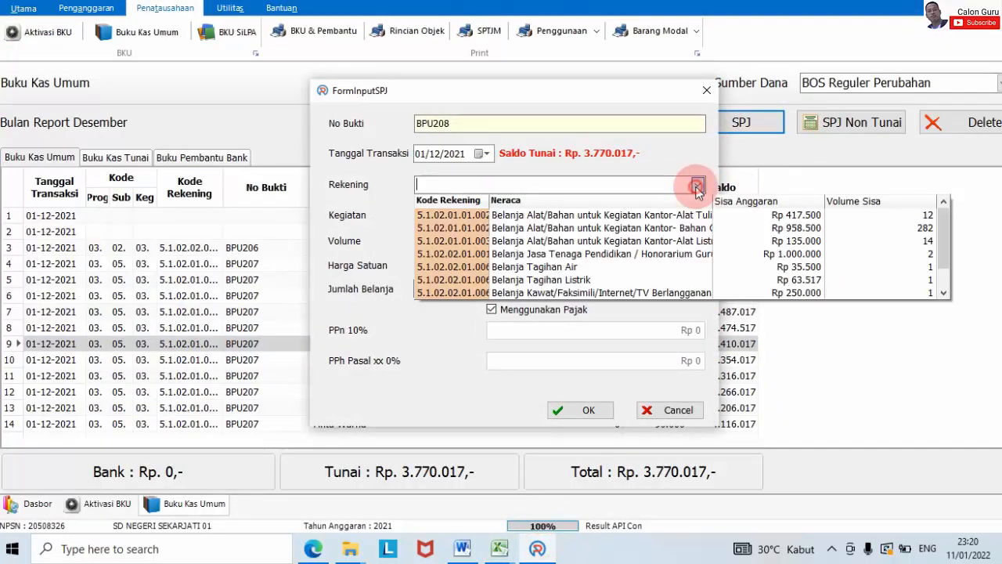
scroll(689, 238, up, 1)
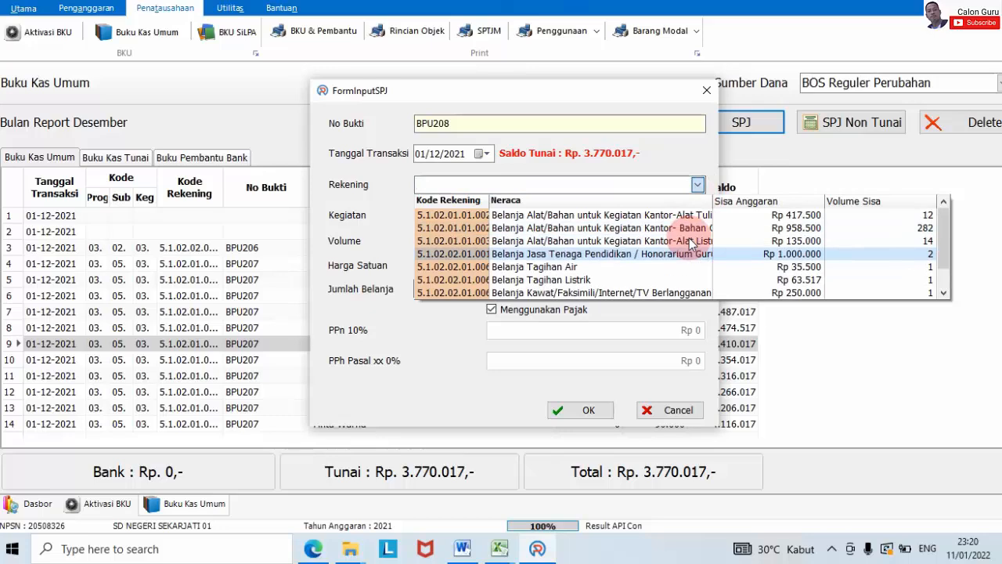
scroll(689, 238, down, 1)
scroll(684, 188, up, 1)
click(708, 91)
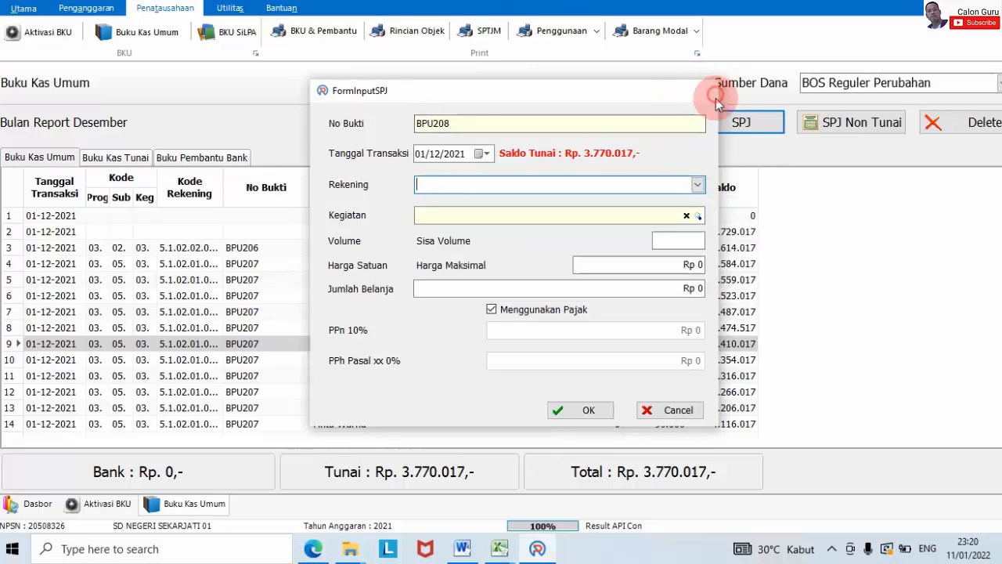
click(708, 91)
Step: Scroll the RKAS sheet to December's Saklar, Lampu Jari and Kabel NYA items, totalling 153.000,00
click(554, 534)
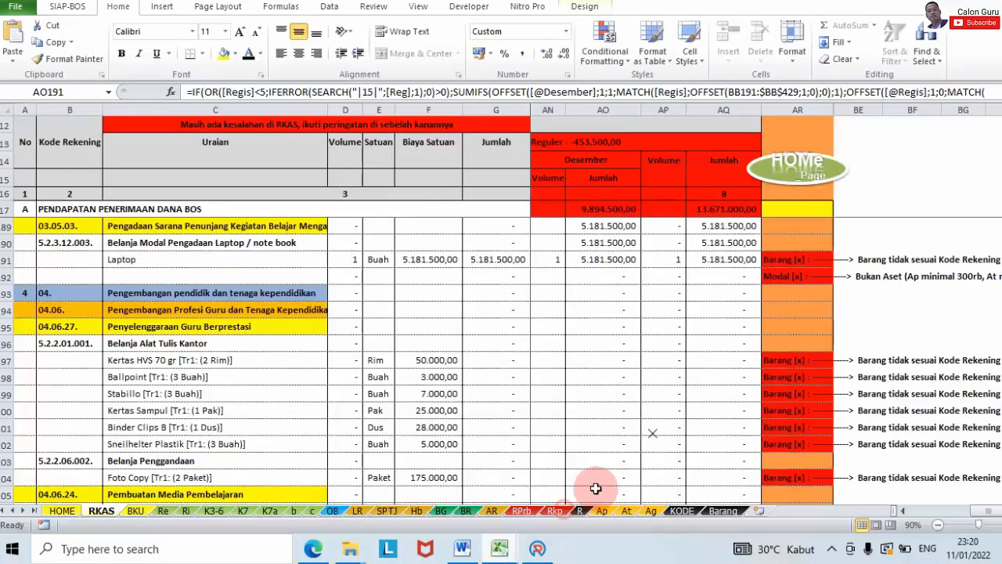
scroll(626, 313, down, 5)
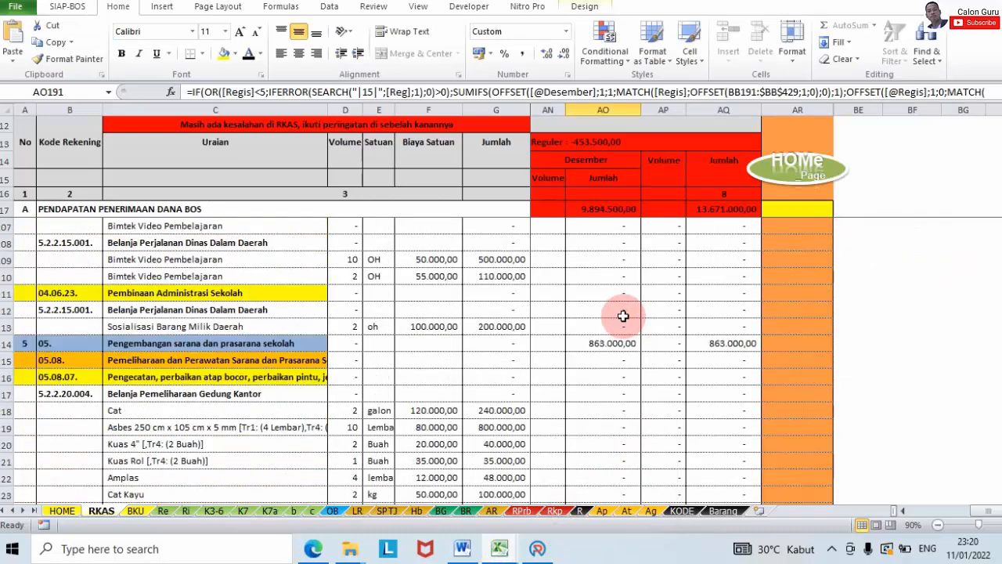
scroll(623, 315, down, 7)
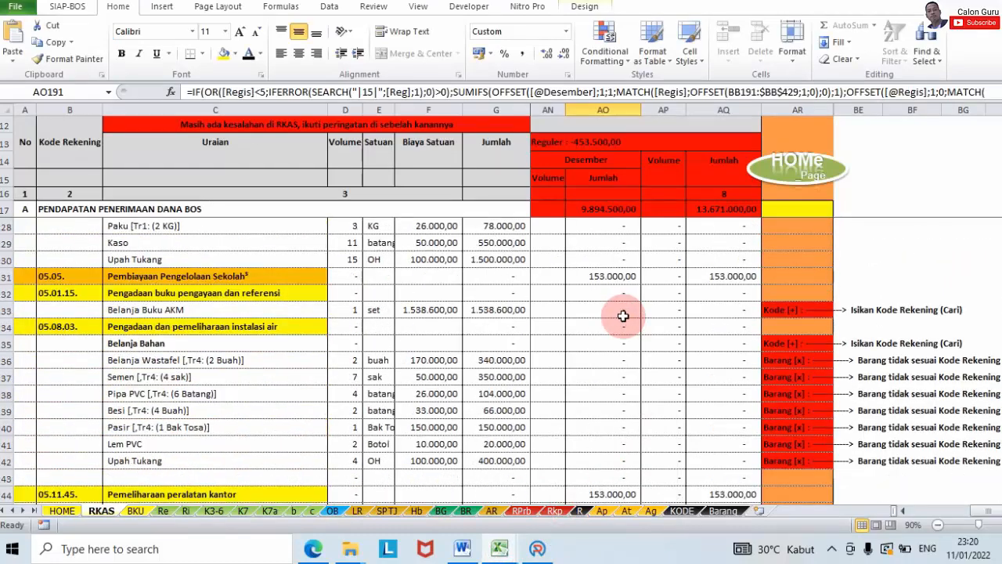
scroll(624, 316, down, 4)
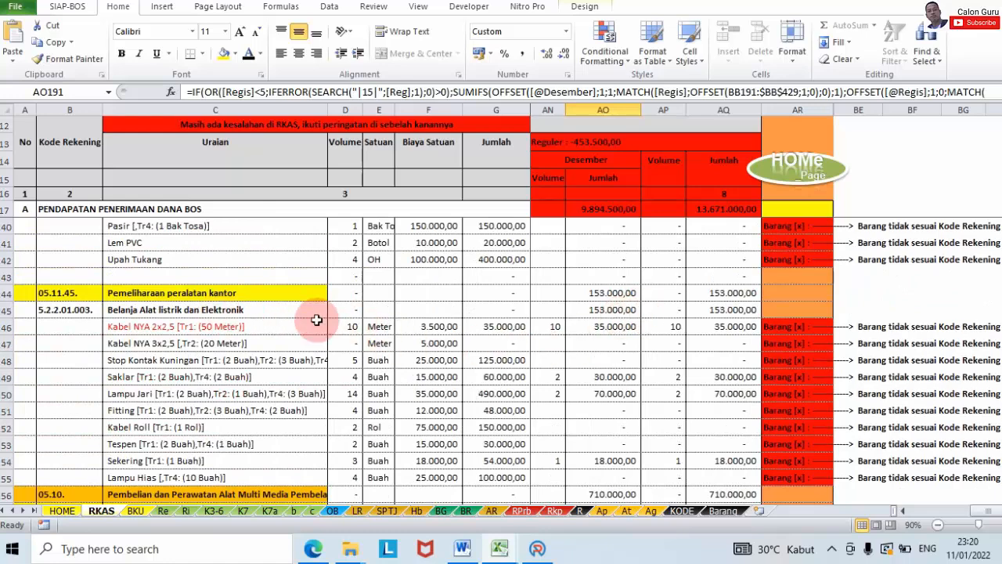
scroll(585, 328, up, 10)
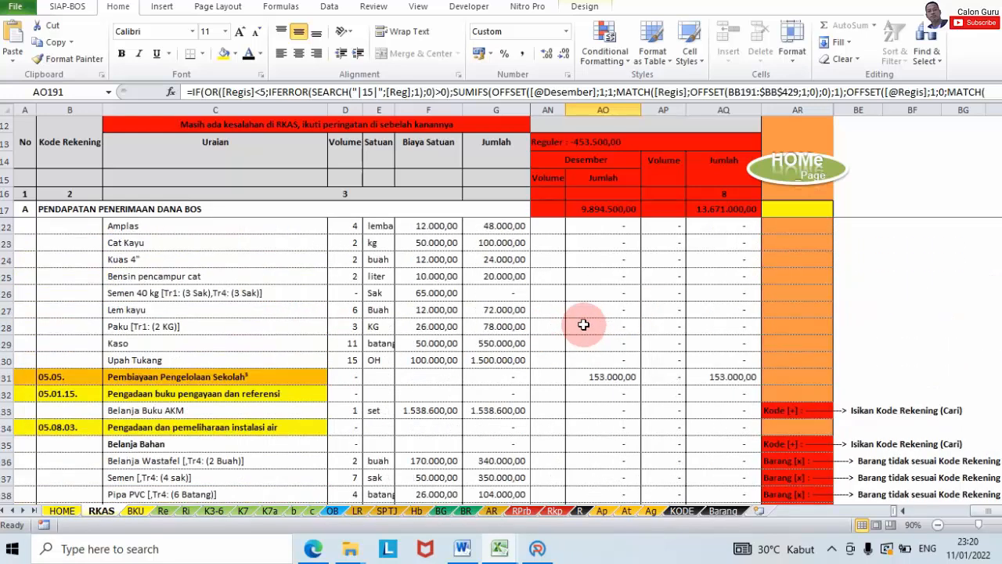
scroll(582, 321, down, 11)
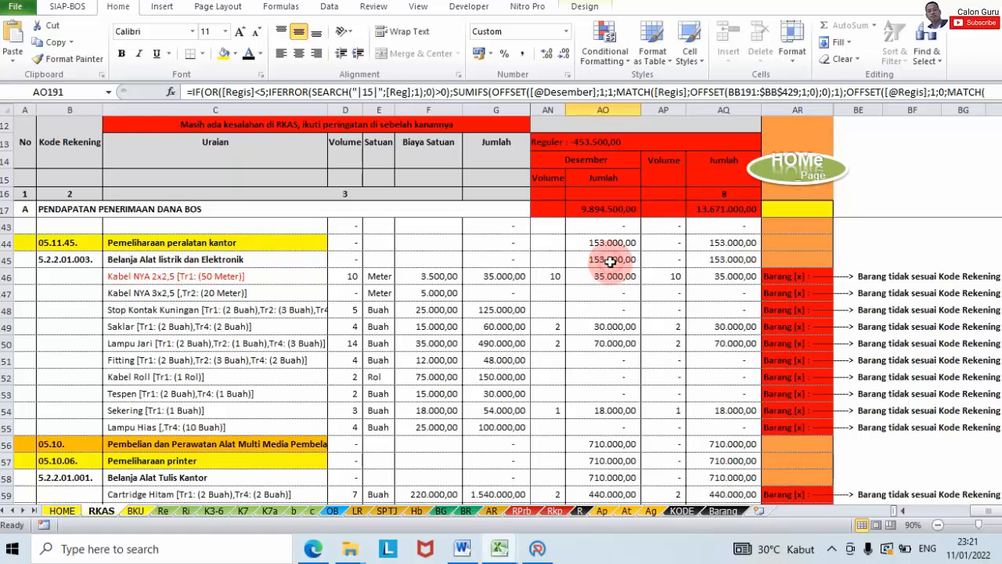
Step: Start an SPJ entry under the Alat Listrik account for activity Pemeliharaan instalasi listrik
click(537, 547)
click(705, 123)
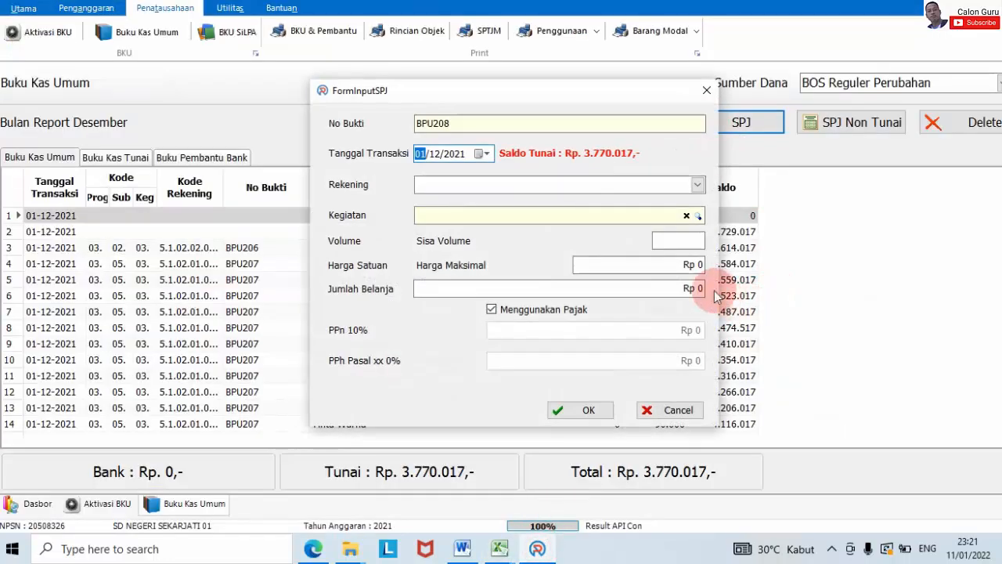
click(695, 188)
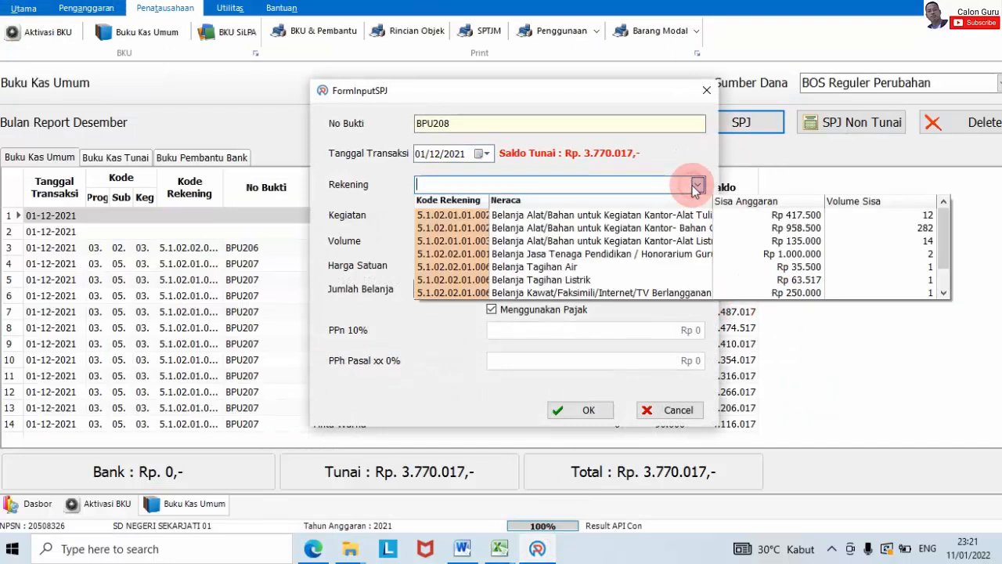
click(806, 243)
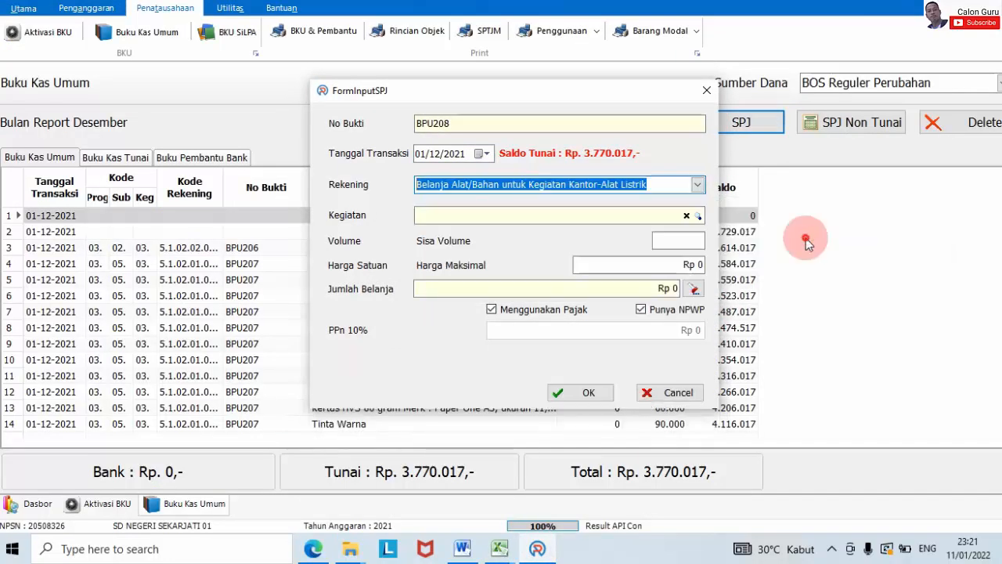
click(697, 220)
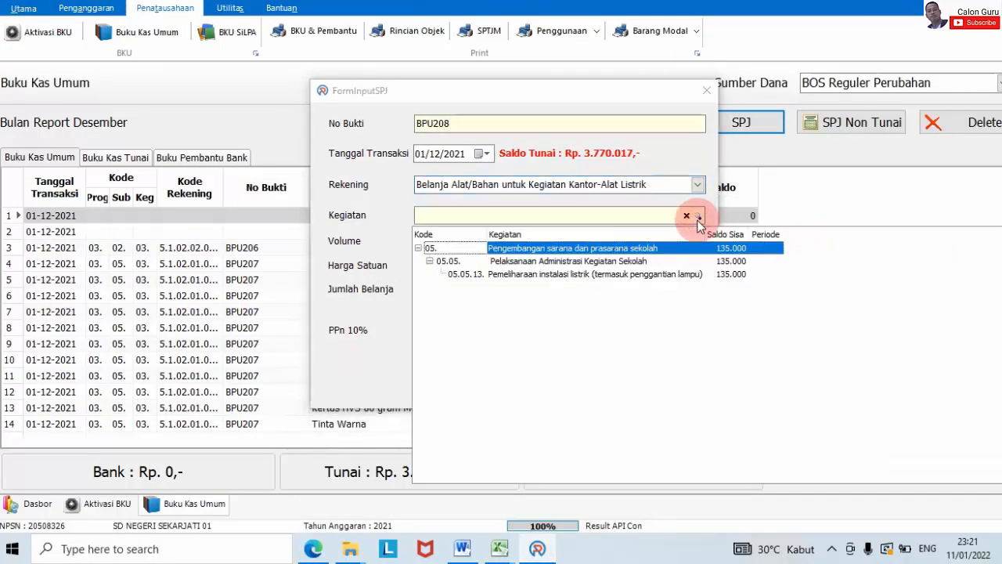
click(652, 277)
double_click(653, 277)
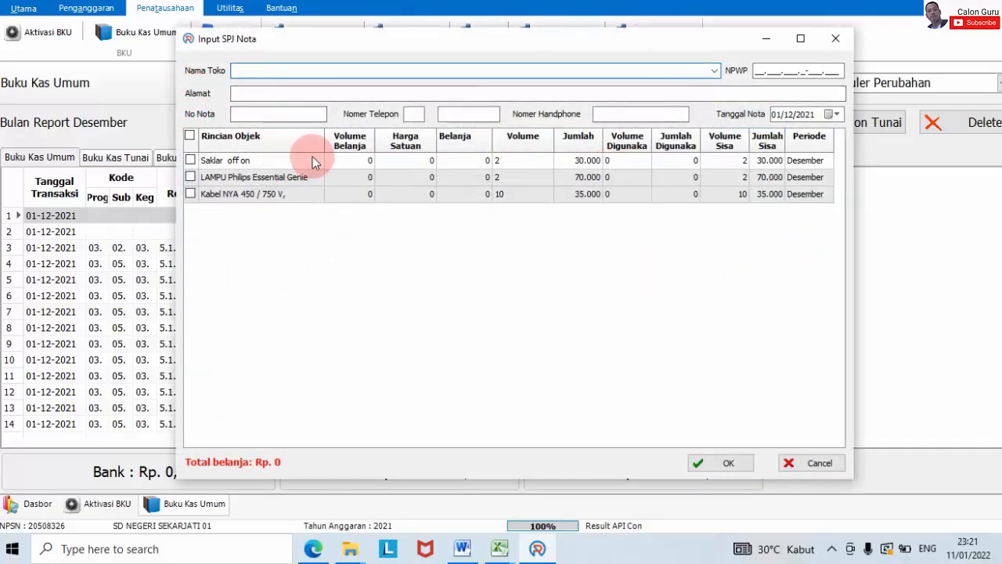
Step: Enter shop CV Mustika Jati Mantingan and tick Saklar, Lampu Philips and Kabel NYA
key(Caps_Lock)
text(T)
key(BackSpace)
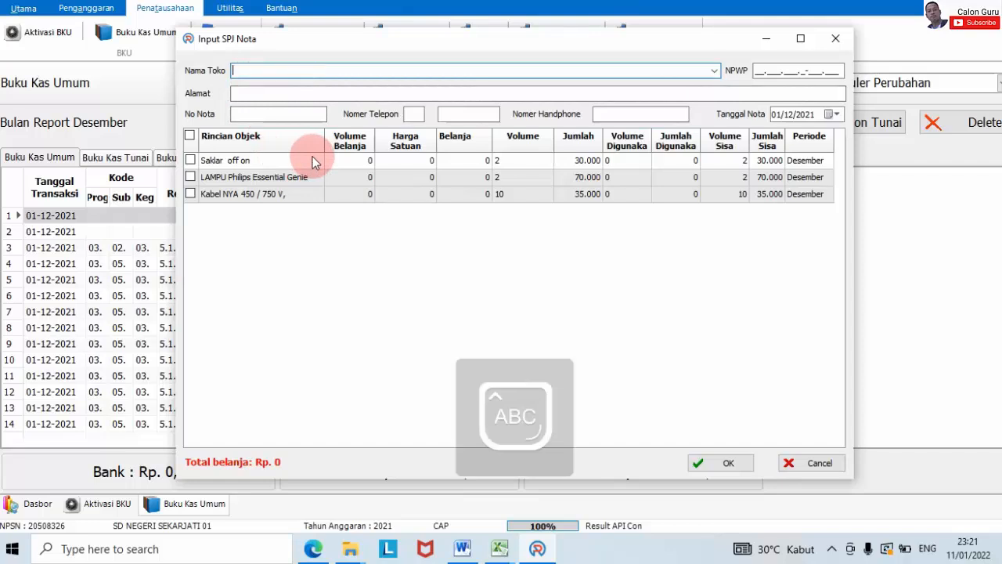
text(CV Mustika Jati Mantingan)
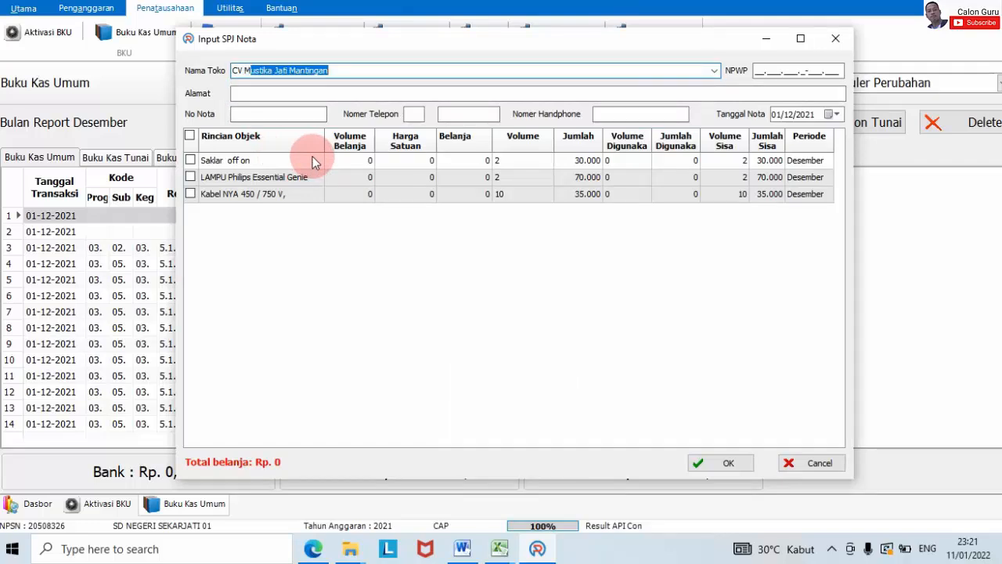
key(Caps_Lock)
text(ustika Jati Mantingan)
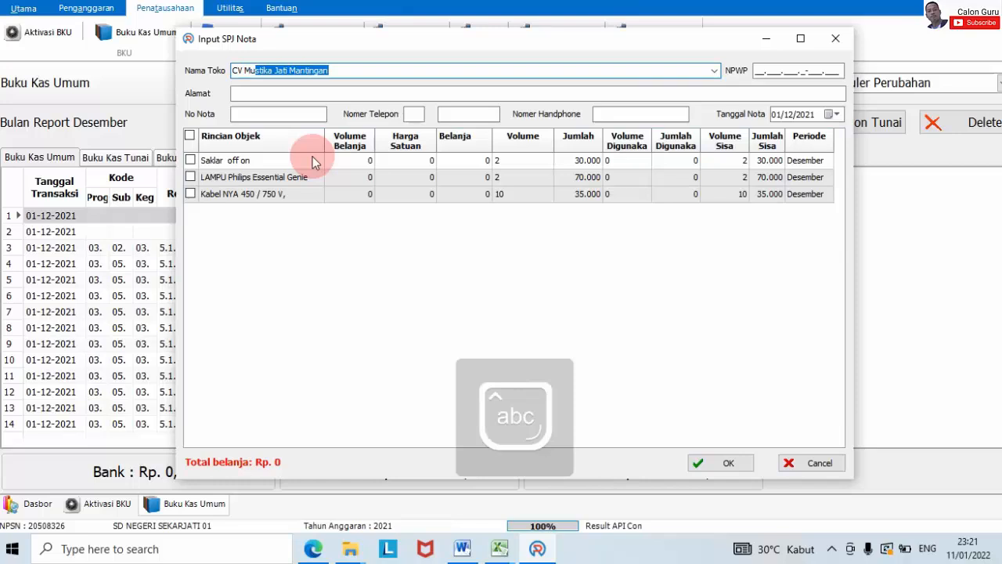
key(Return)
click(190, 160)
click(190, 177)
click(190, 194)
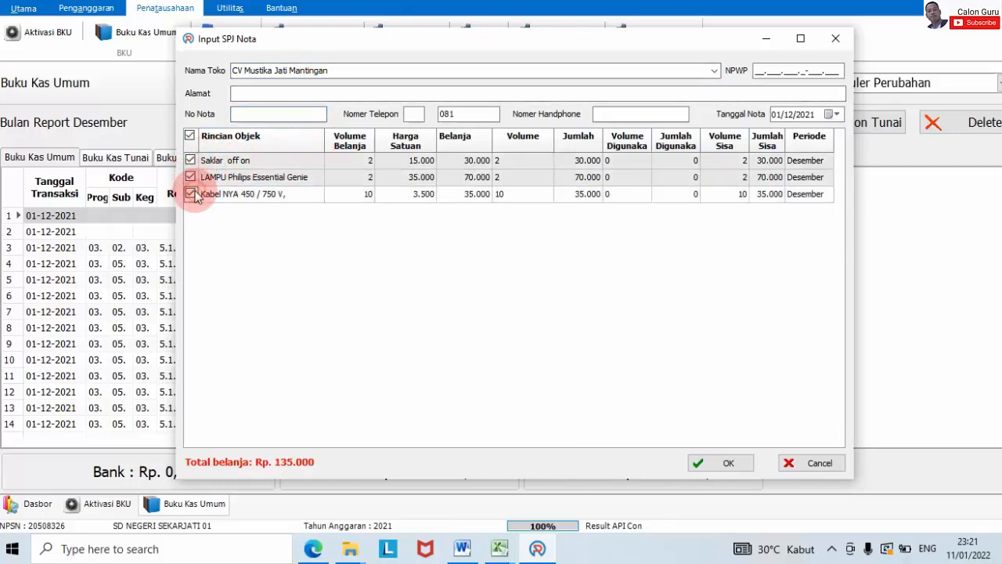
mouse_move(499, 548)
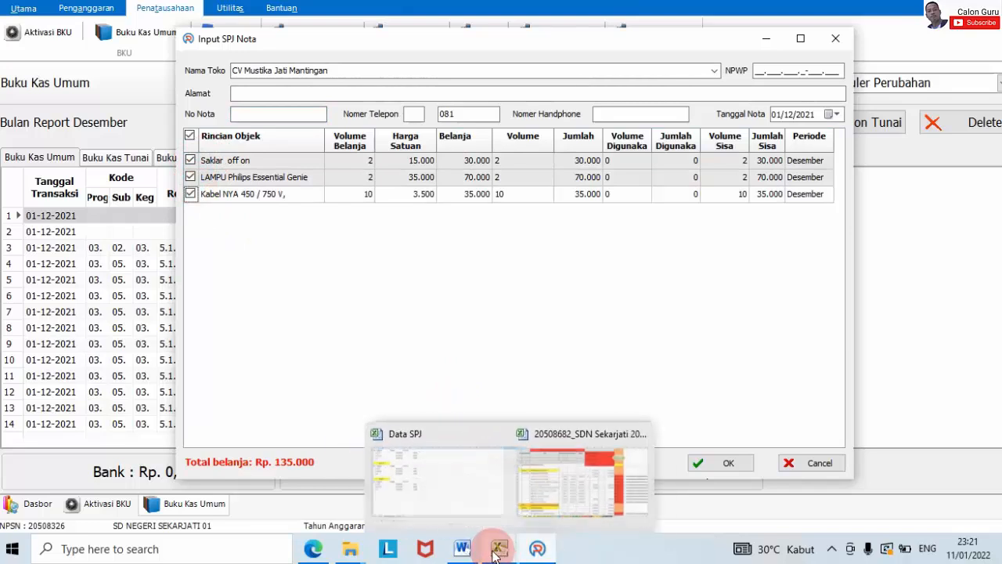
mouse_move(551, 512)
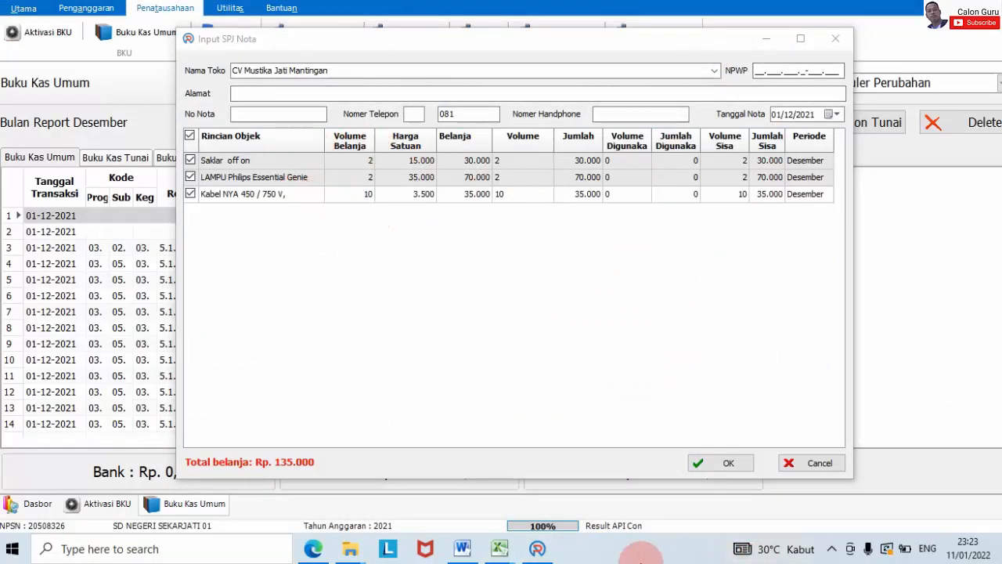
Step: Clear the December Sekering volume so electrical supplies total 135.000,00, then resume the ARKAS receipt
mouse_move(501, 548)
click(583, 495)
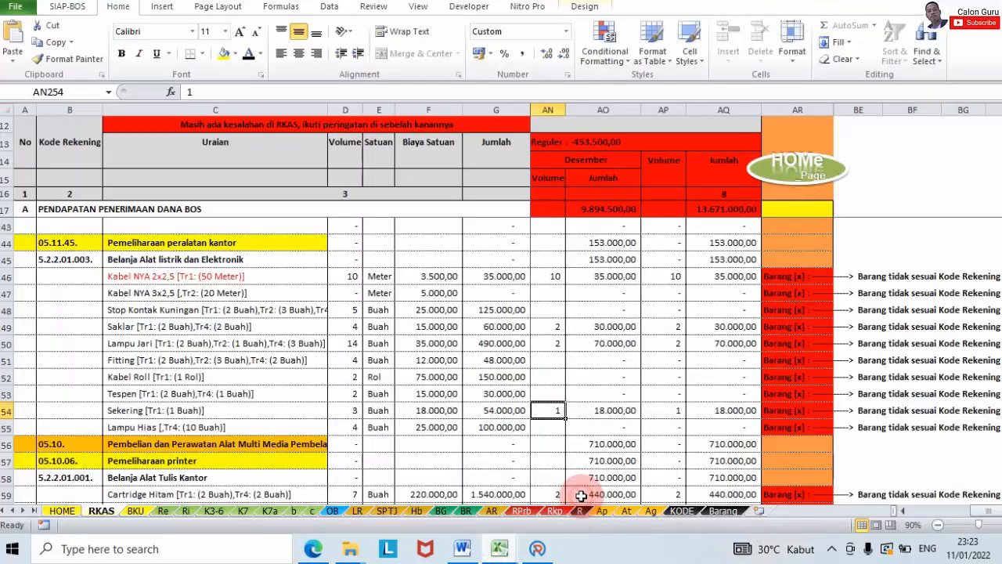
click(546, 389)
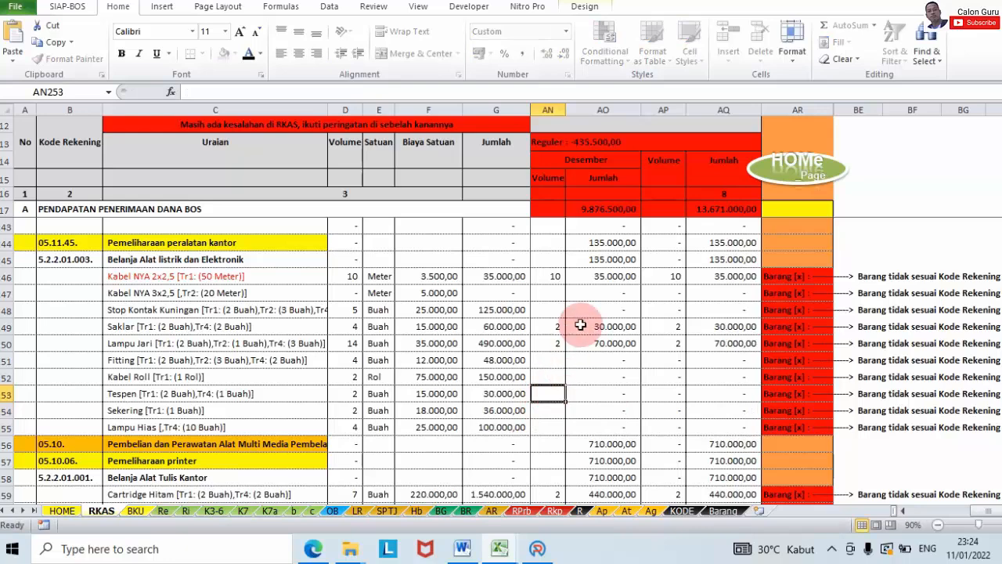
click(537, 550)
click(574, 297)
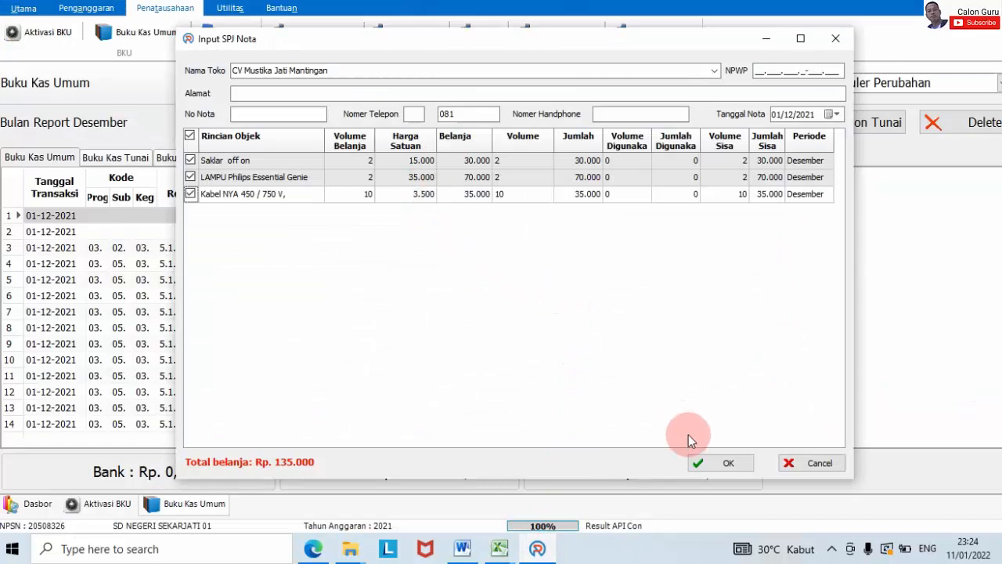
Step: Post the Rp 135.000 electrical-supplies receipt as BPU208 without tax
click(701, 461)
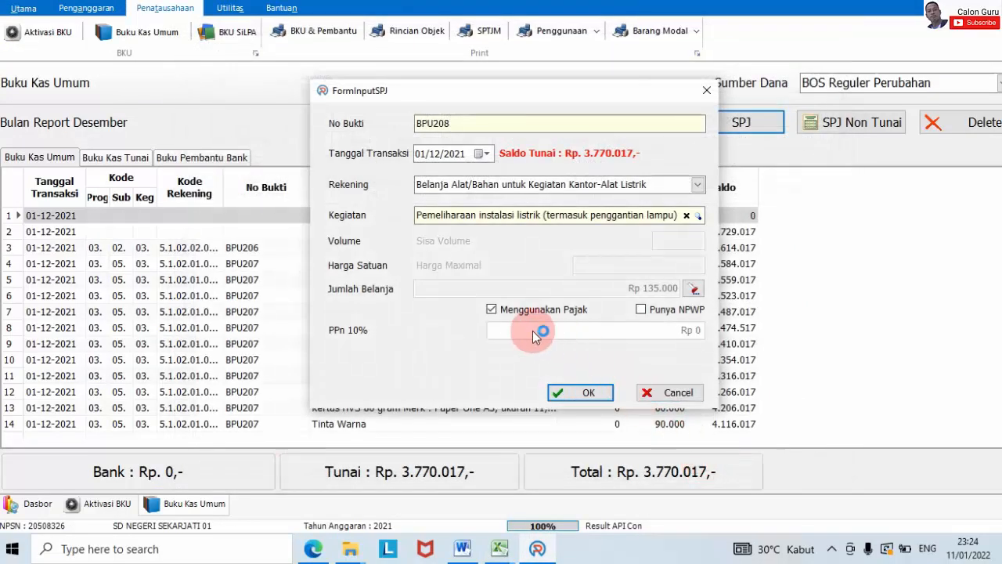
click(529, 310)
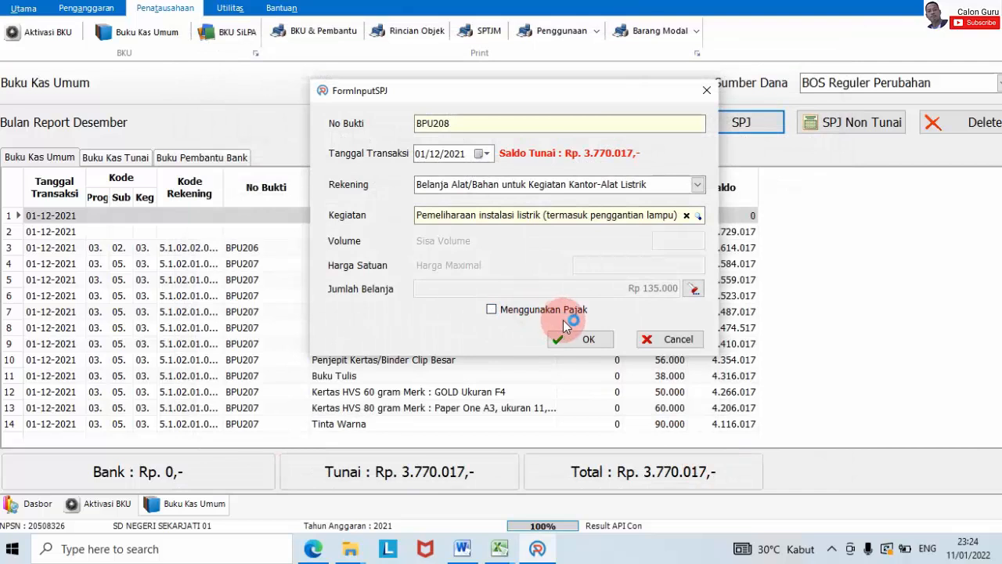
click(568, 328)
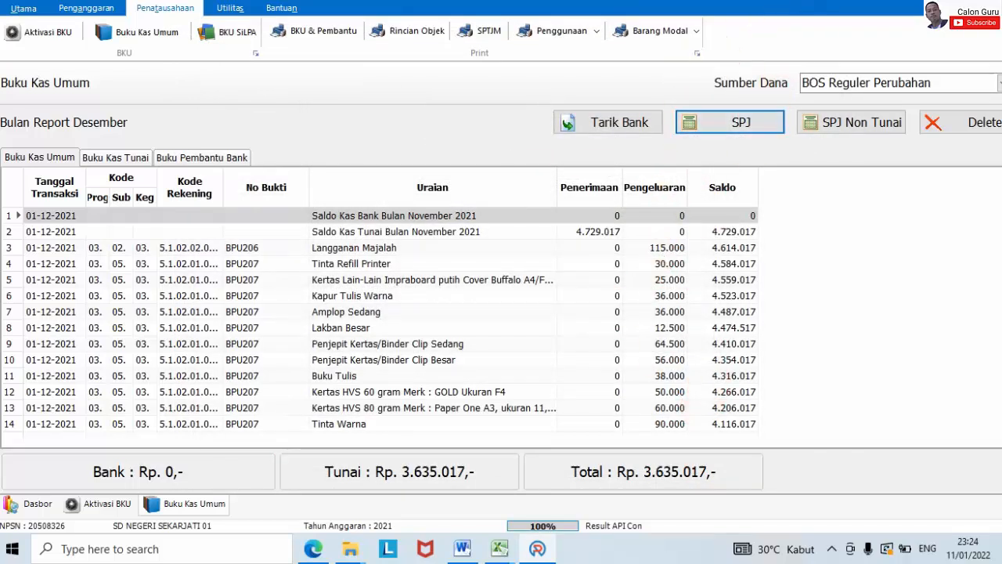
Step: Scroll the ledger down to the cable purchase entry, then bring up the RKAS workbook
drag(1001, 238, 1001, 474)
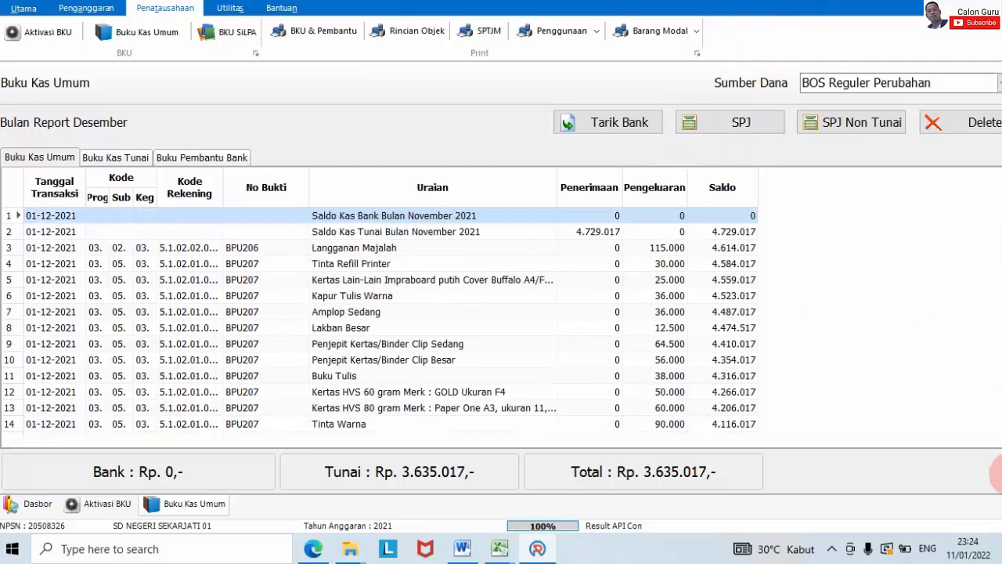
scroll(791, 236, down, 10)
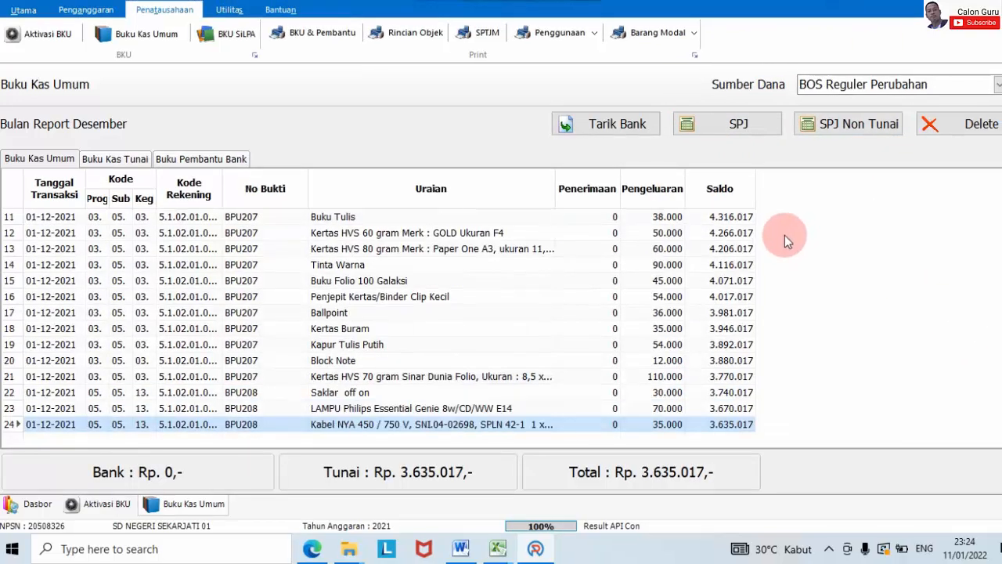
click(501, 547)
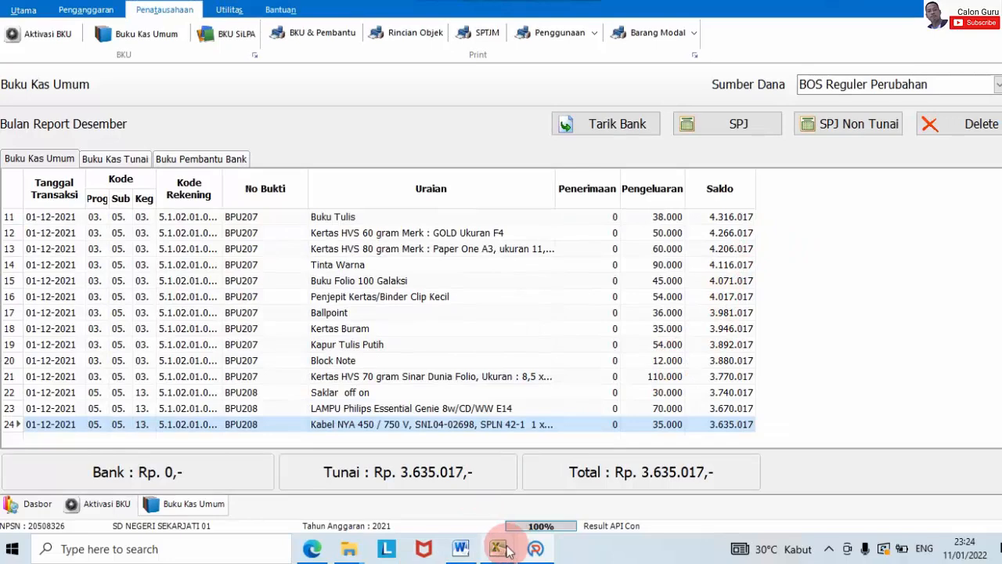
click(587, 438)
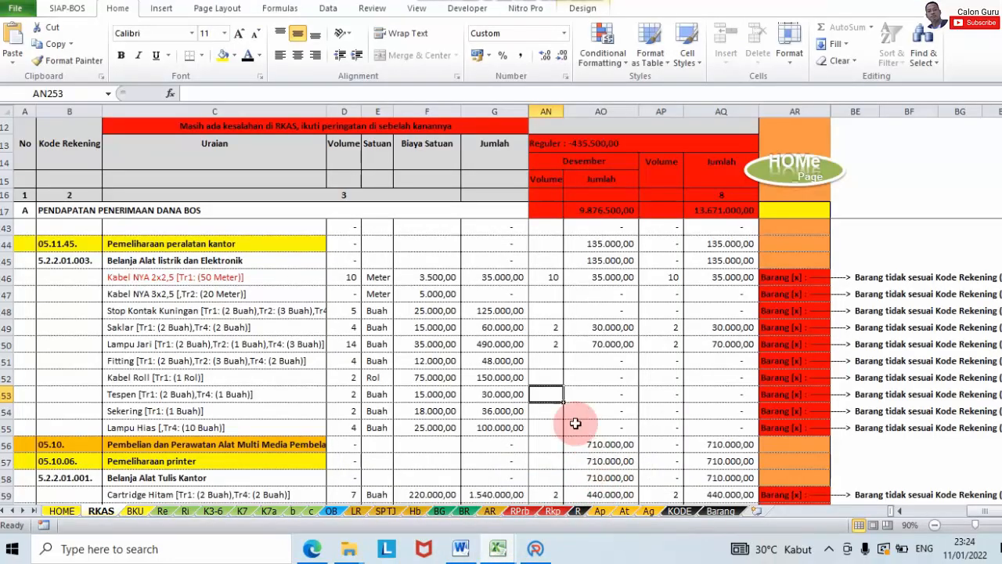
Step: Find December's Cartridge Hitam 440.000,00 and Cartridge Warna 270.000,00 in the RKAS sheet
click(548, 291)
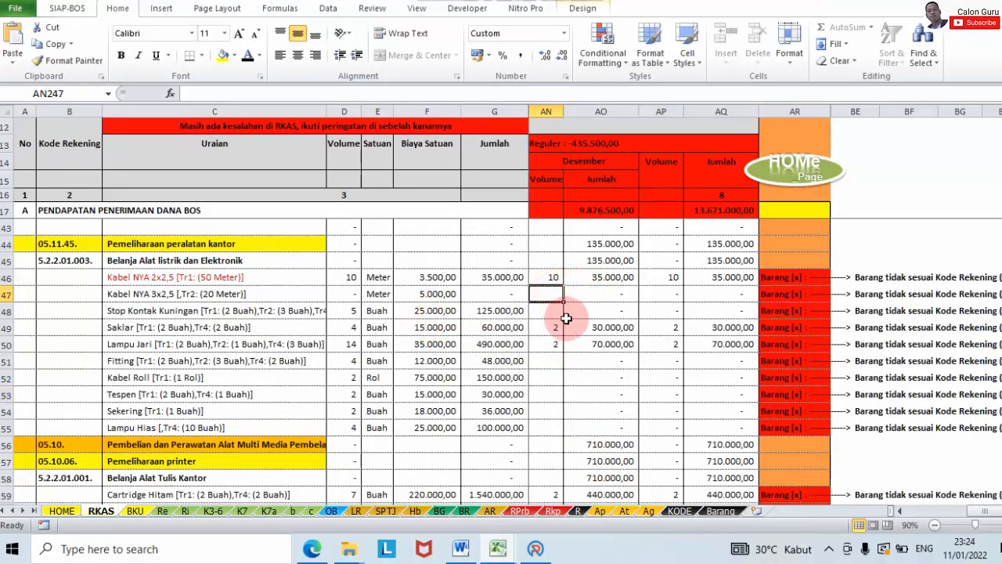
scroll(565, 346, down, 2)
scroll(565, 346, down, 1)
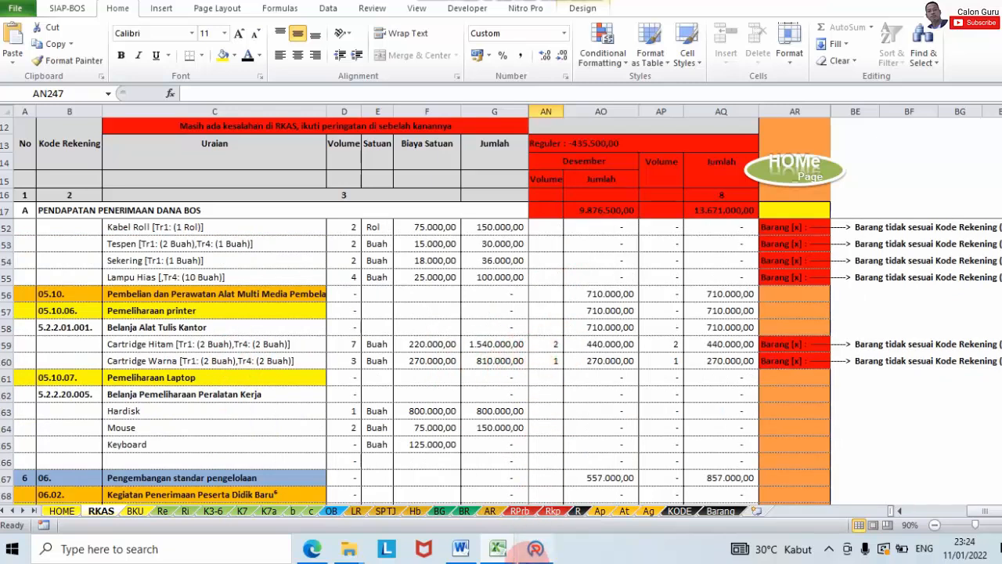
Step: Start an SPJ entry under Pemeliharaan Alat Kantor for the Catridge hitam activity
click(536, 549)
click(745, 125)
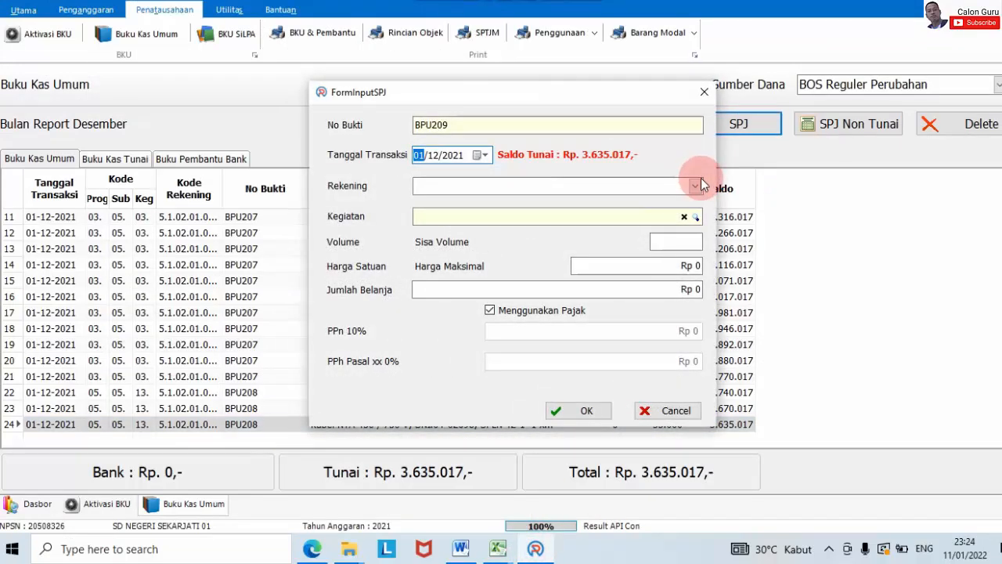
click(702, 186)
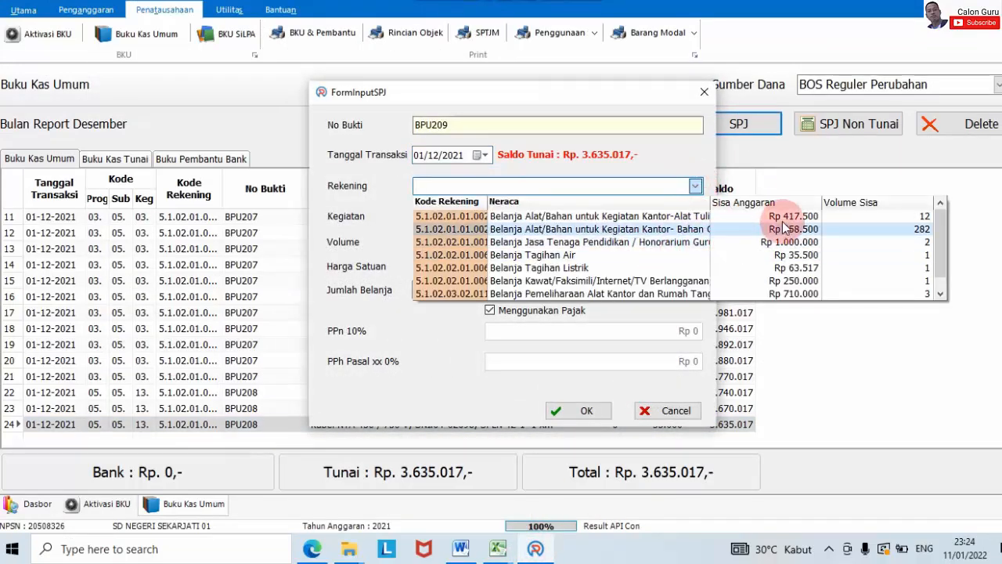
scroll(779, 246, down, 1)
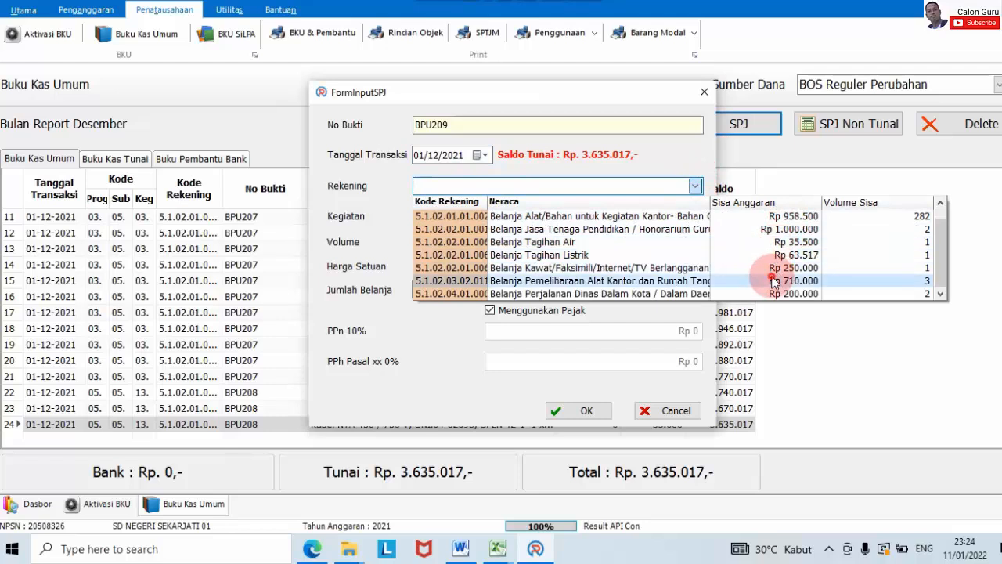
click(772, 280)
click(695, 217)
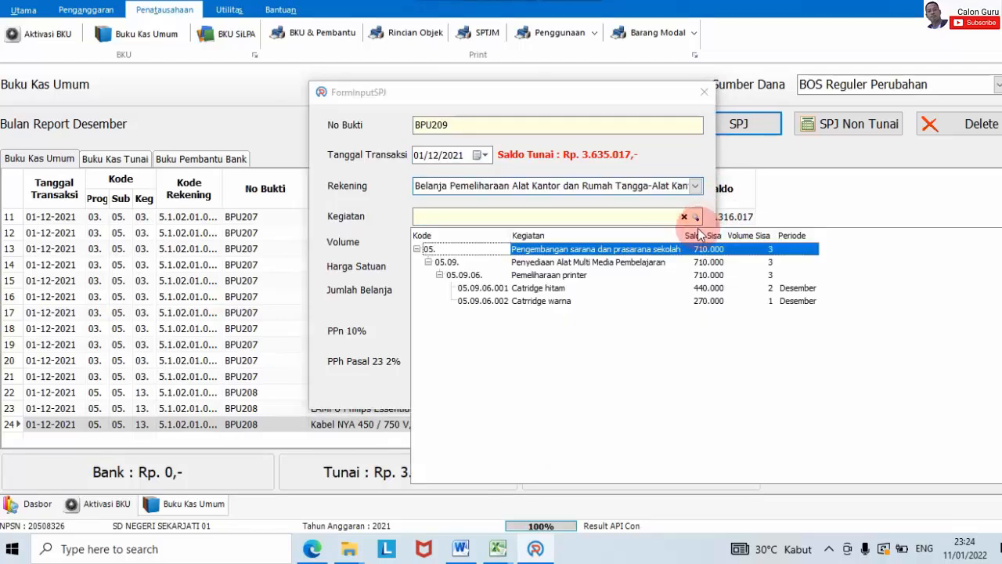
click(535, 288)
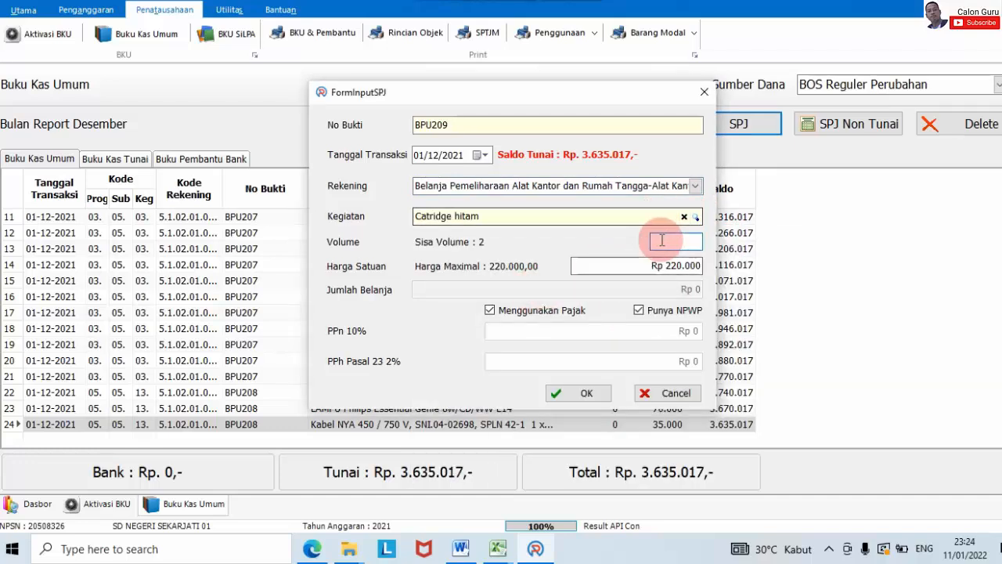
Step: Set volume 2 (Rp 440.000) and post it untaxed as BPU209
text(2)
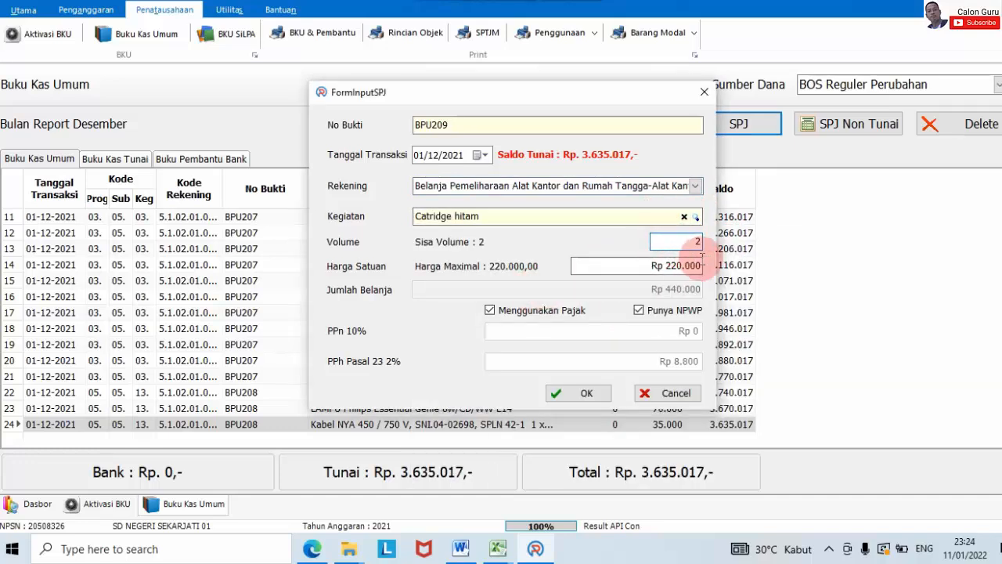
click(514, 312)
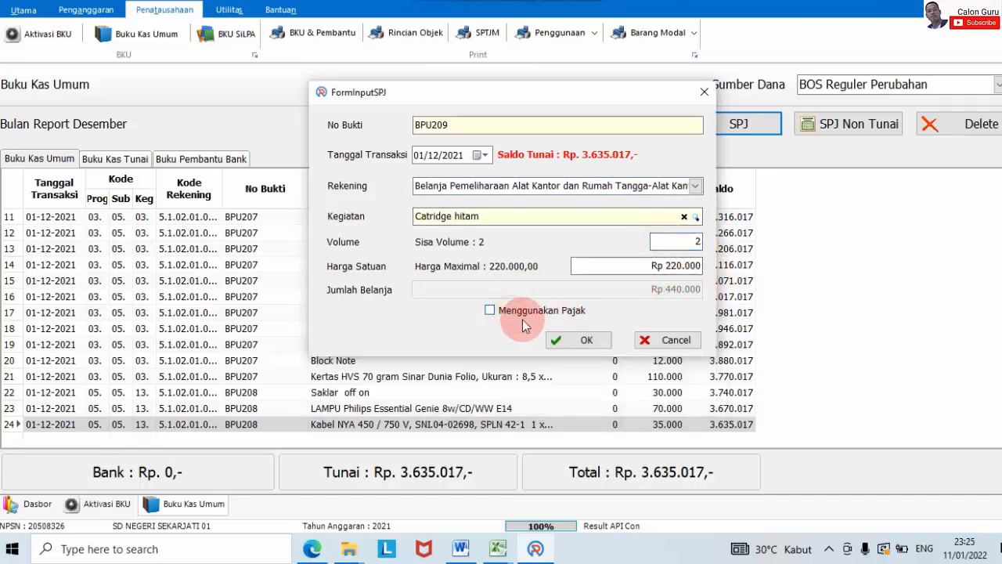
click(589, 341)
click(690, 125)
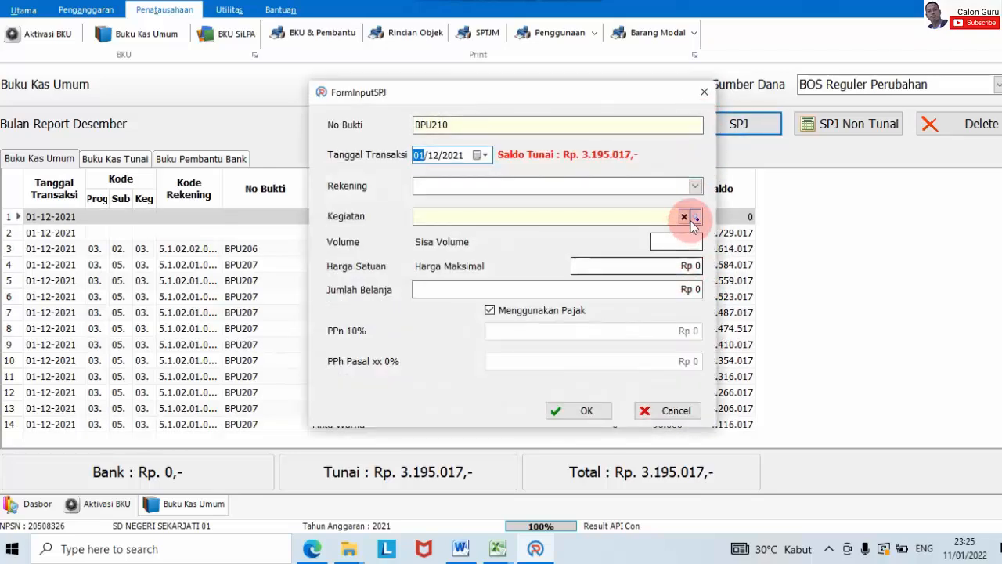
Step: Post BPU210 for 1 Catridge warna at Rp 270.000 untaxed under Pemeliharaan Alat Kantor
click(695, 186)
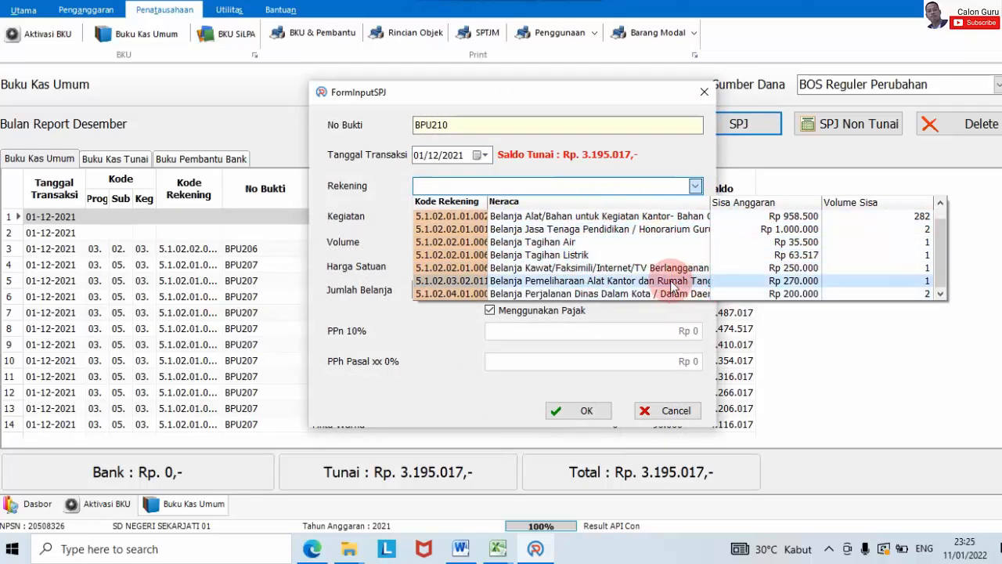
scroll(671, 282, up, 1)
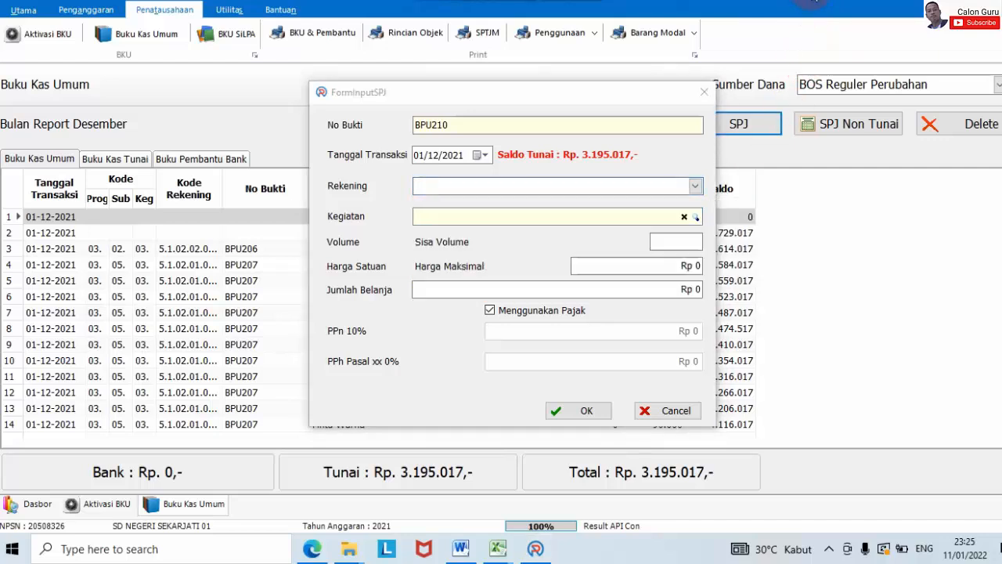
click(696, 185)
scroll(680, 250, down, 1)
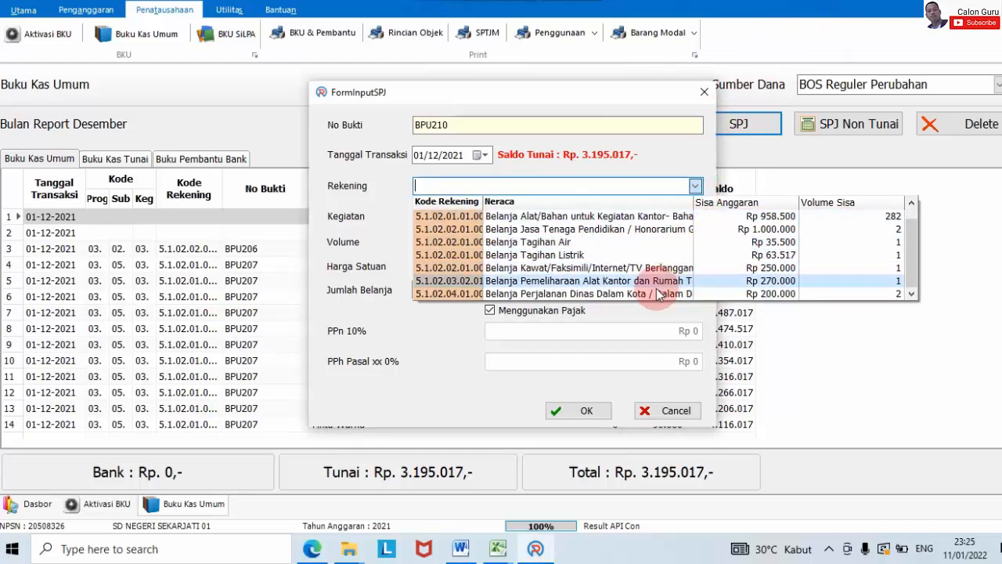
click(650, 281)
click(695, 217)
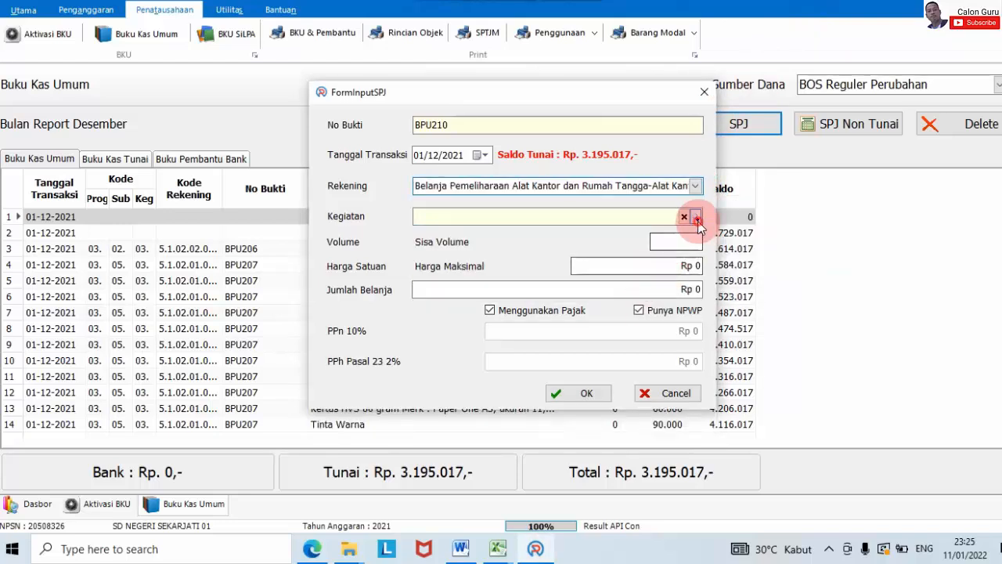
click(668, 291)
click(677, 243)
text(1)
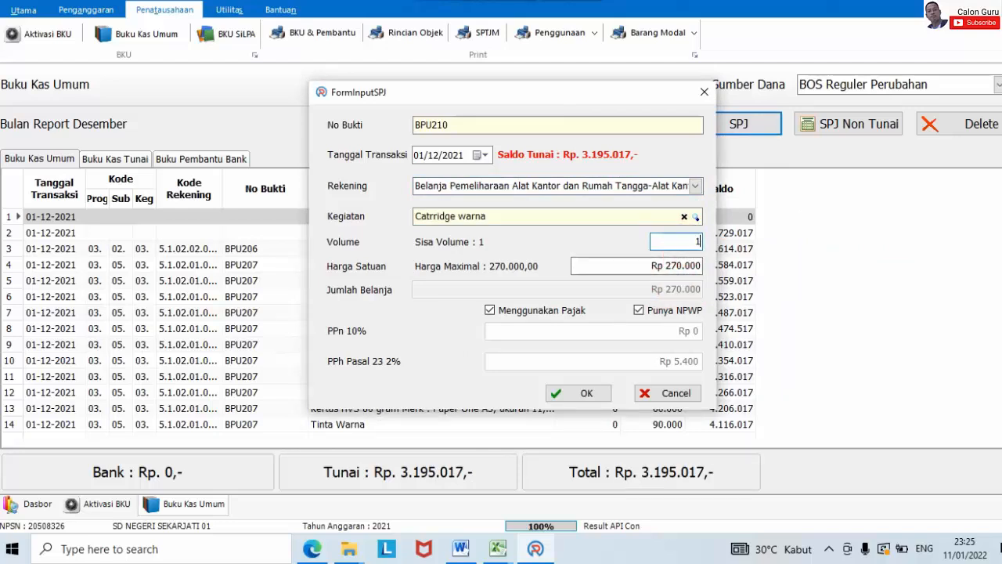
click(523, 312)
click(572, 344)
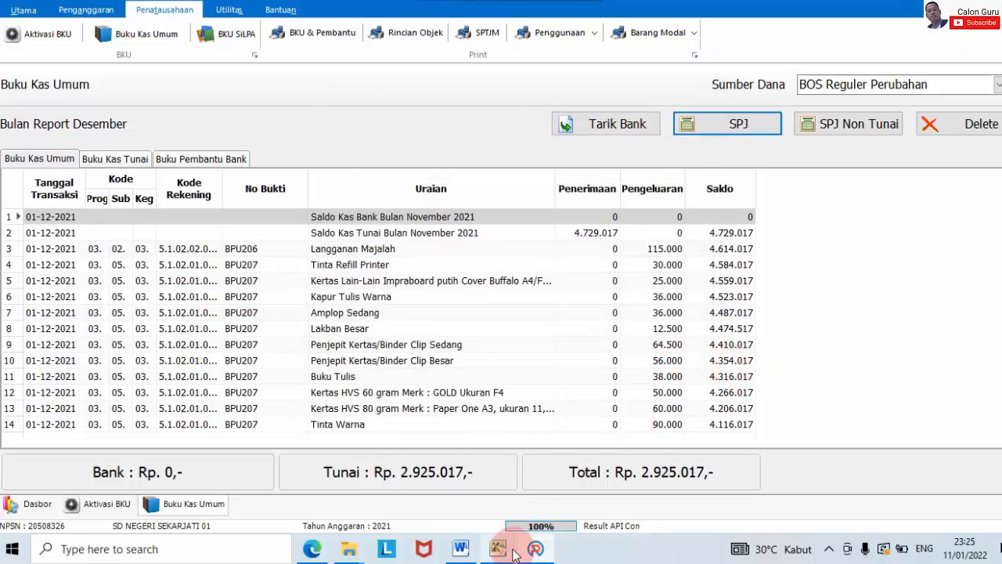
Step: Look up Penyusunan Laporan's 557.000,00 December budget in RKAS, then return to ARKAS
mouse_move(495, 553)
click(568, 514)
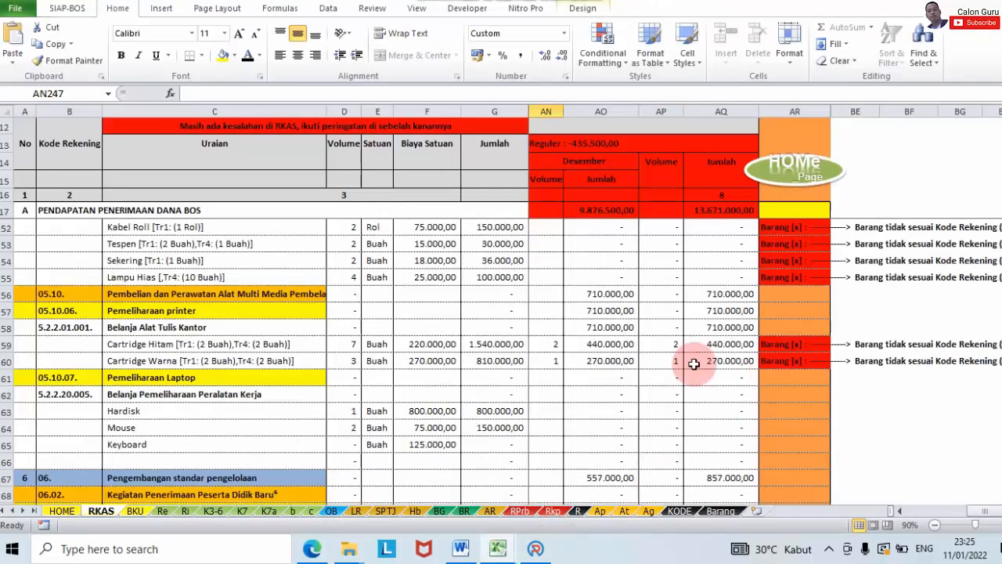
click(596, 347)
scroll(595, 360, down, 8)
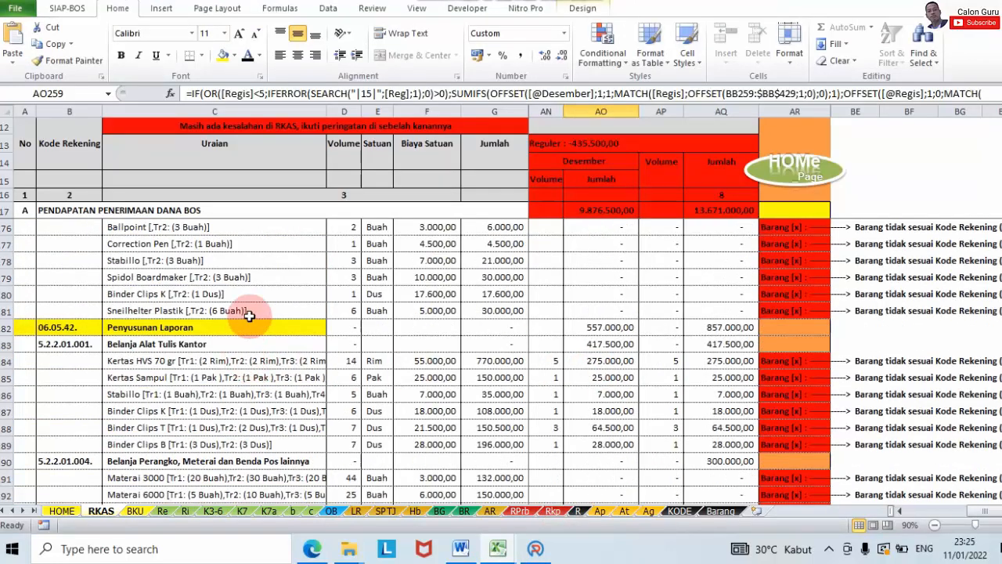
click(257, 331)
click(585, 328)
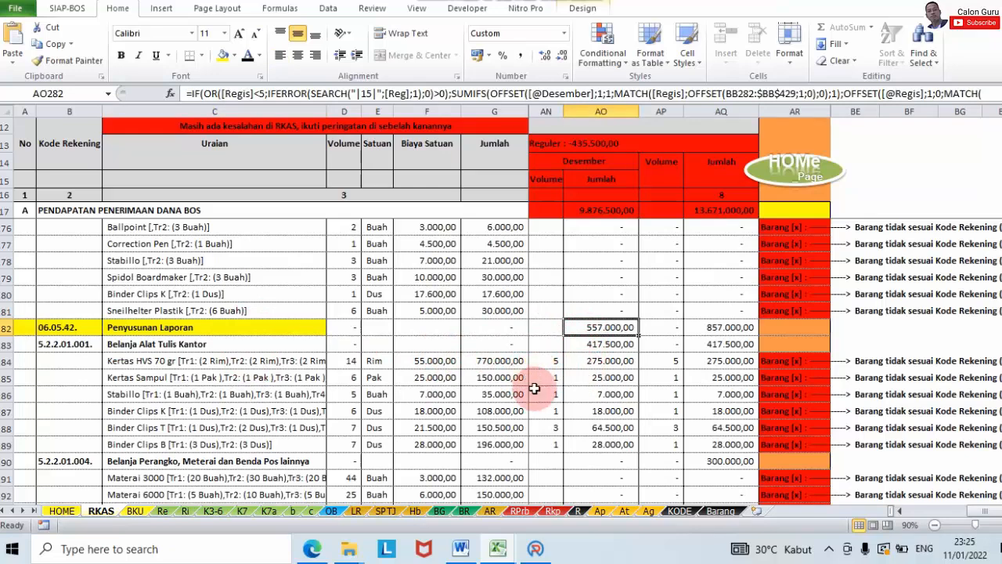
click(536, 548)
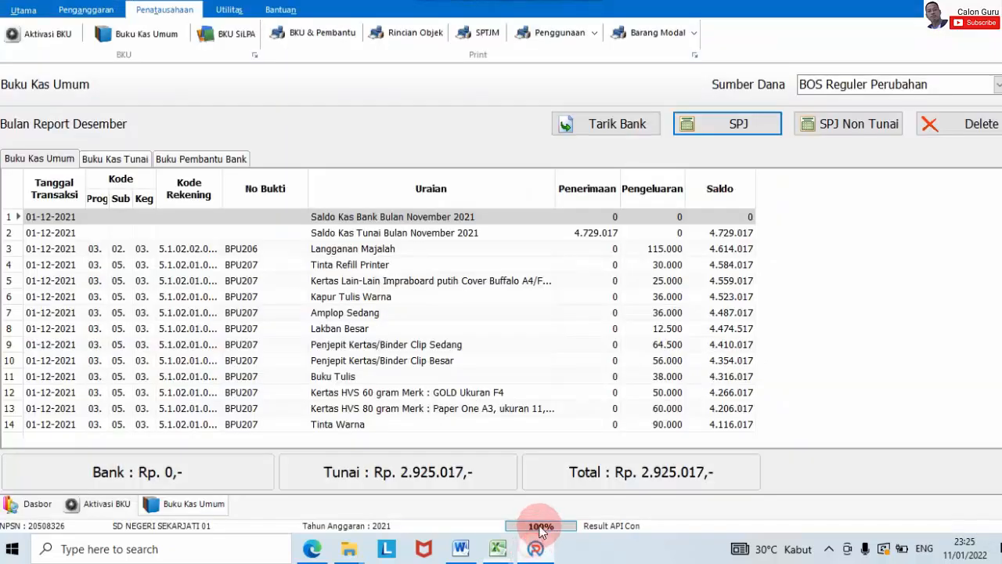
Step: Start SPJ entry BPU211 with the office stationery account and the Penyusunan Laporan activity
click(704, 125)
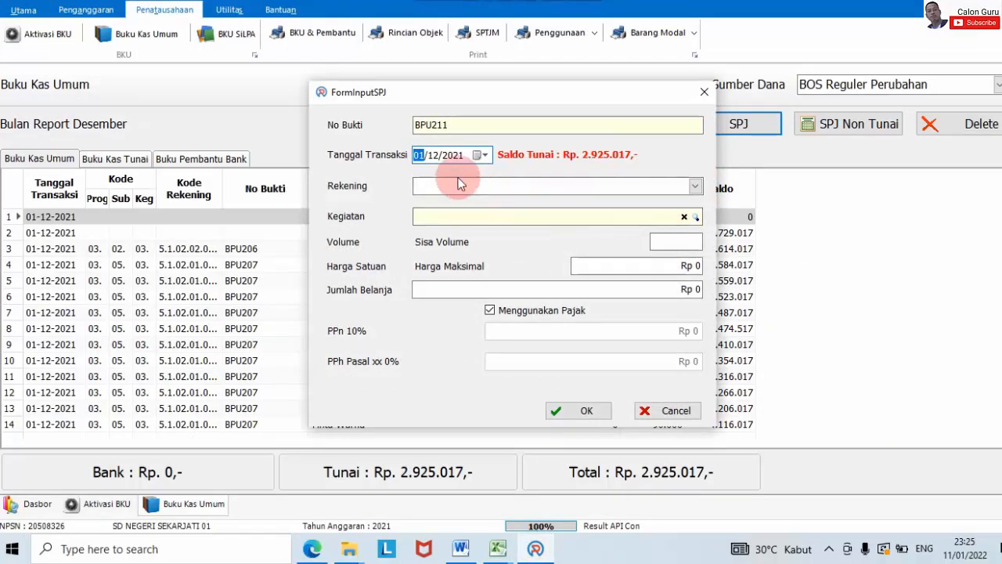
text(4)
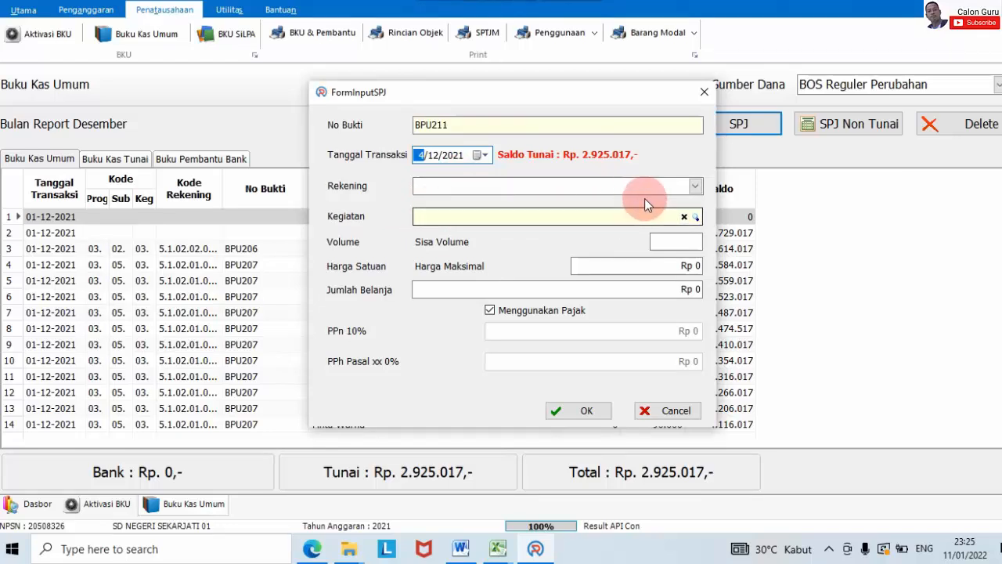
click(695, 186)
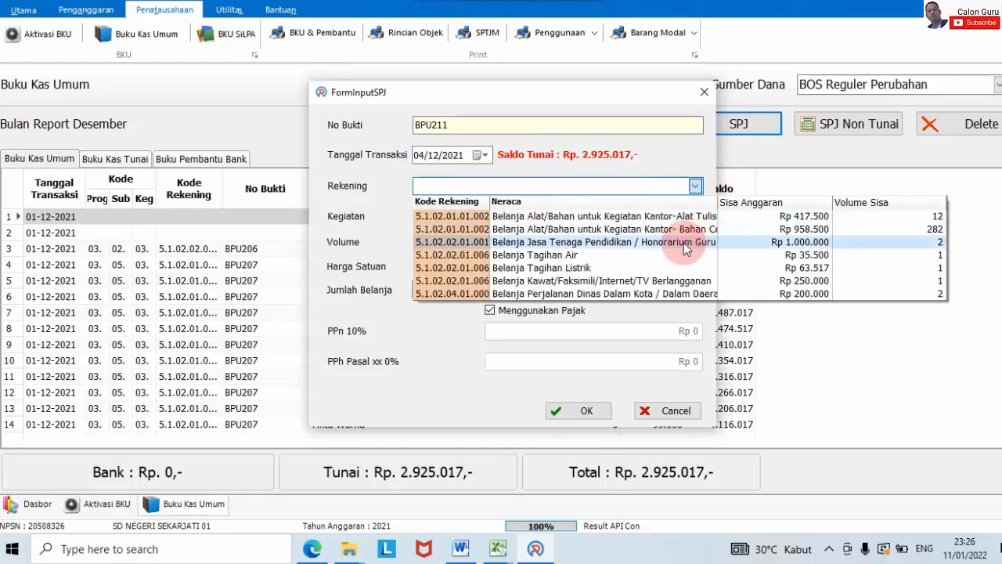
click(672, 216)
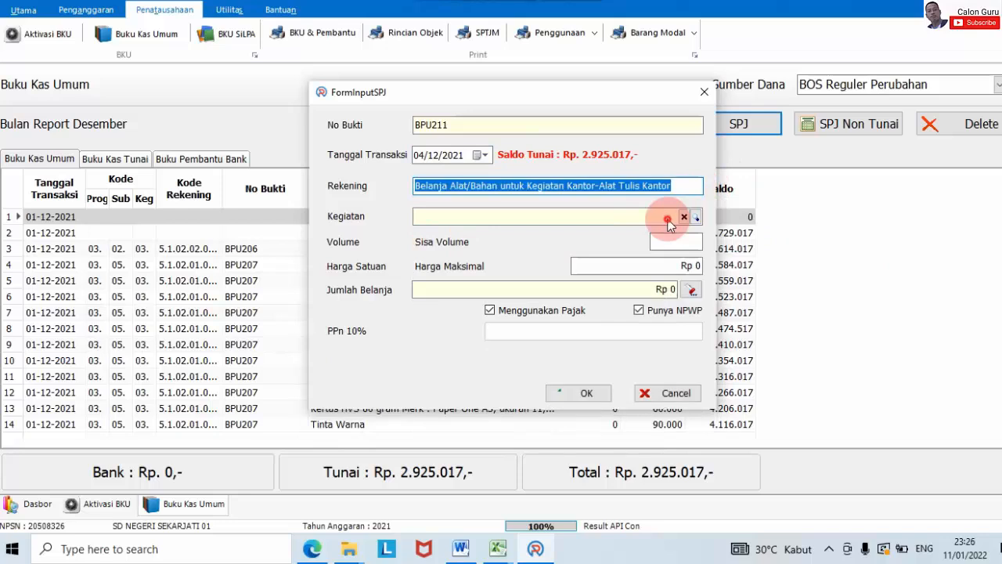
scroll(731, 308, down, 1)
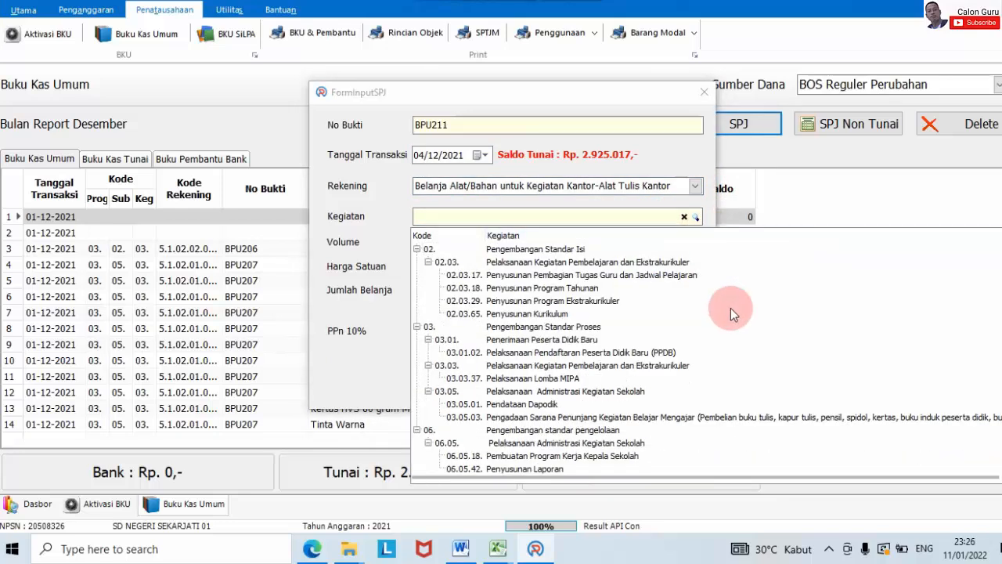
click(561, 408)
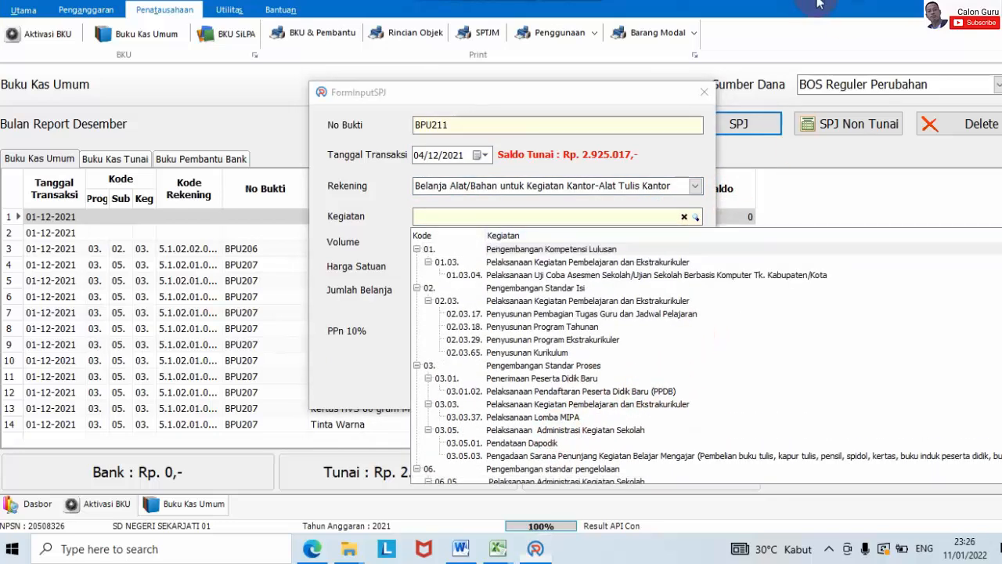
click(548, 461)
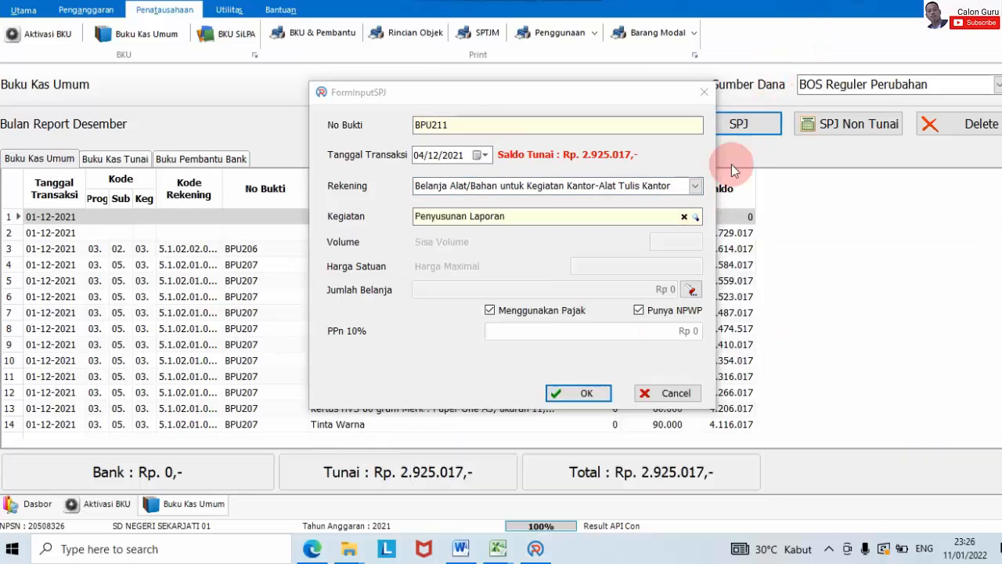
Step: Reconfirm Penyusunan Laporan, glance at the RKAS workbook, and return to the six-item receipt form
click(696, 220)
scroll(659, 384, down, 1)
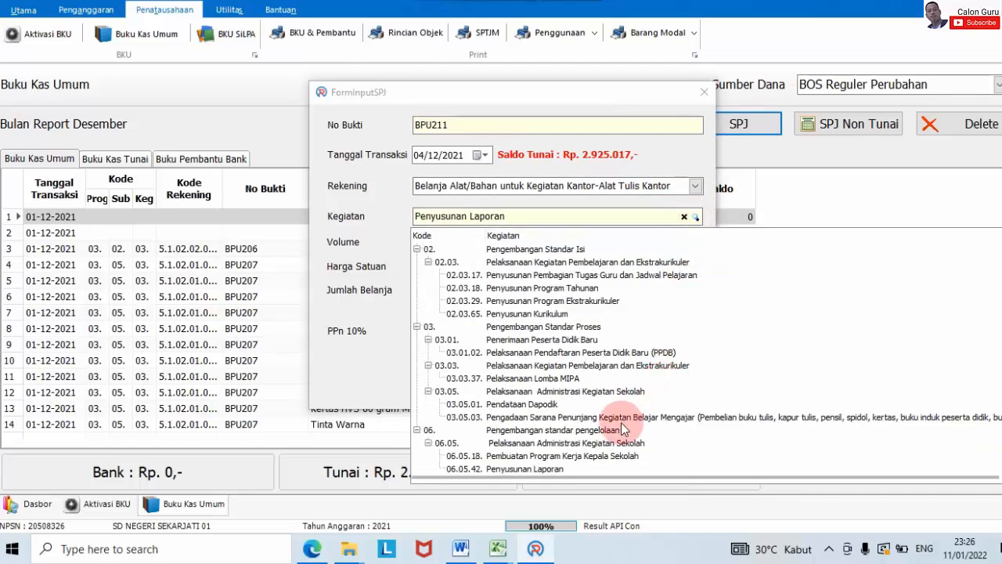
click(623, 468)
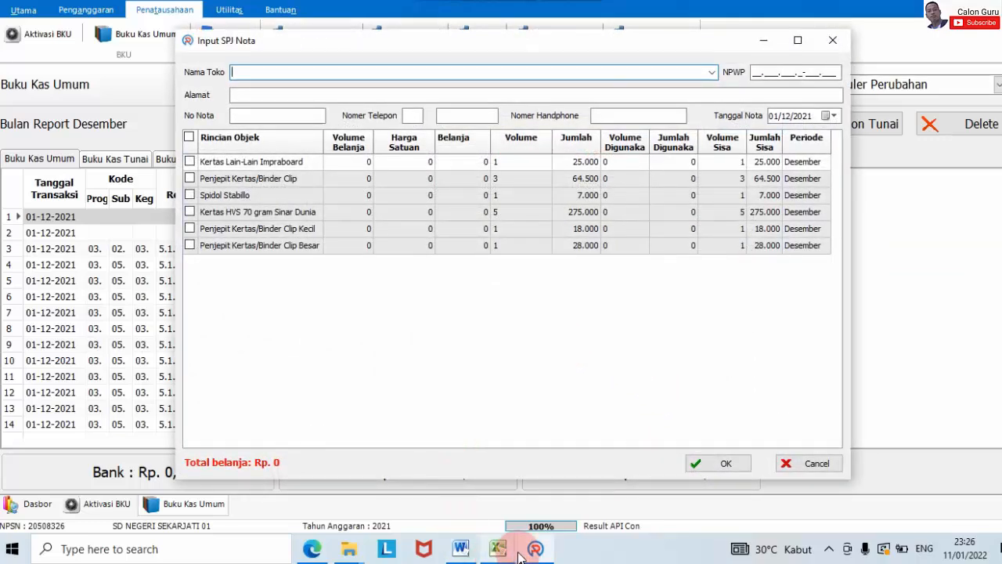
mouse_move(501, 552)
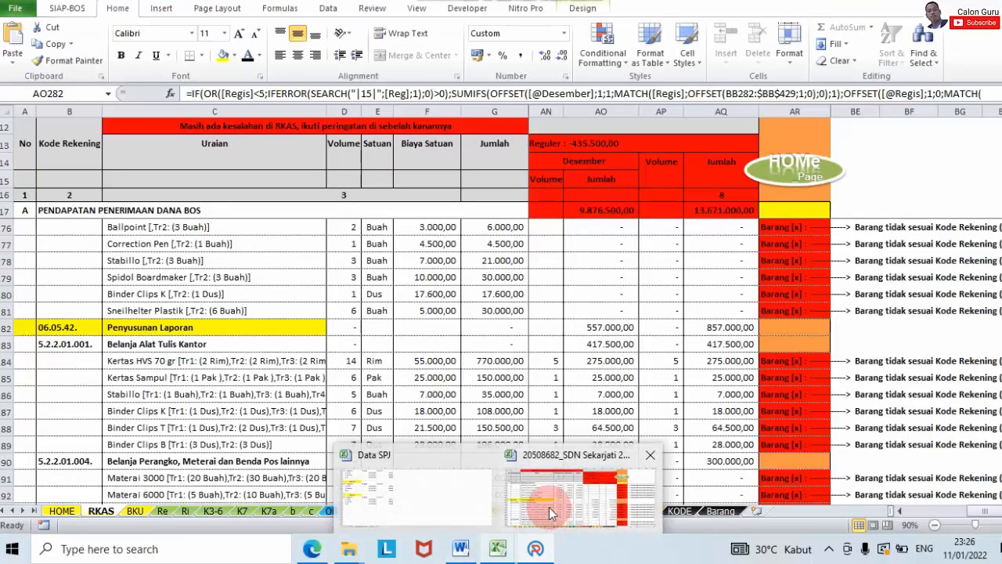
click(549, 506)
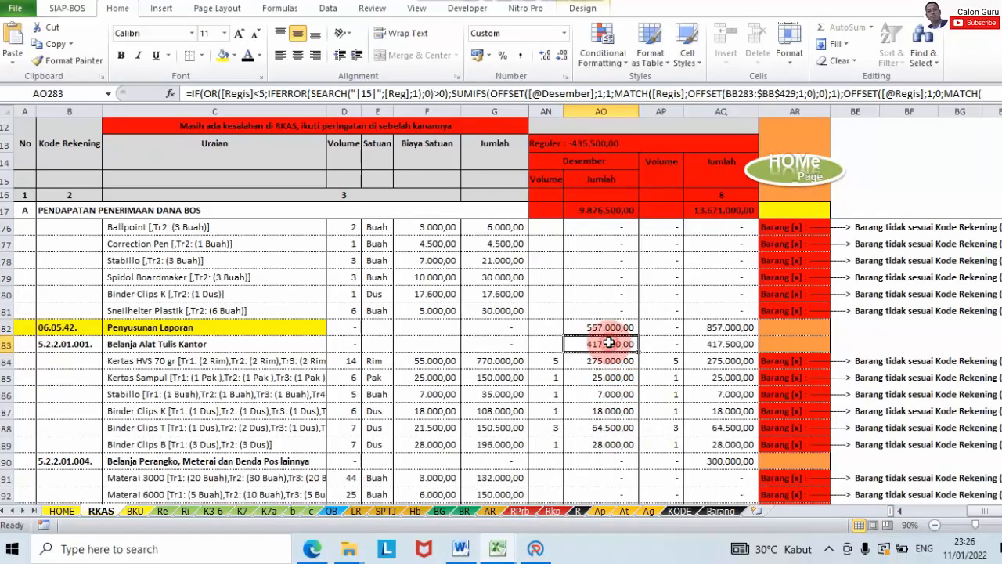
click(536, 548)
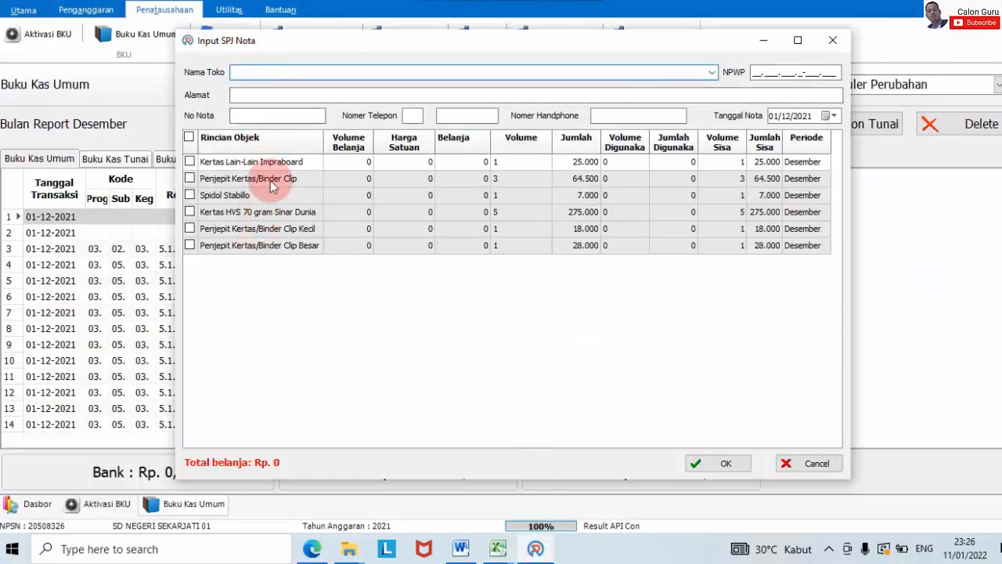
Step: Enter store name CV Anugerah Group and tick all the December stationery items
key(Caps_Lock)
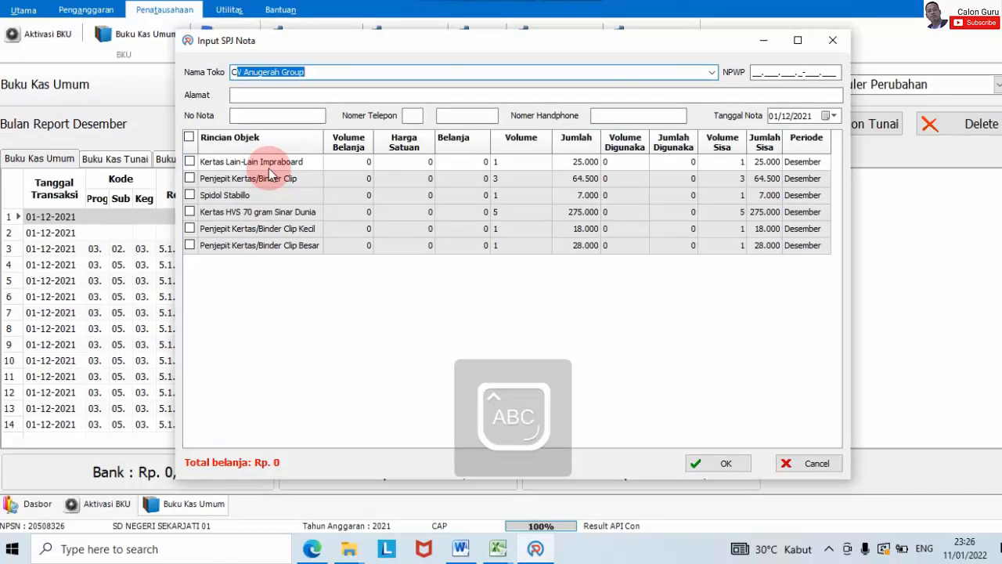
key(Return)
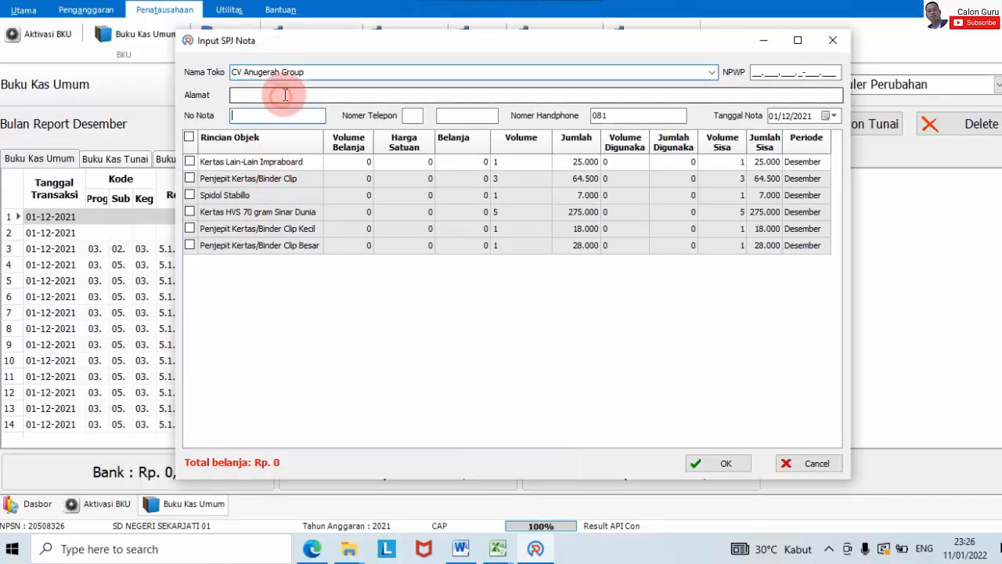
click(189, 178)
click(189, 195)
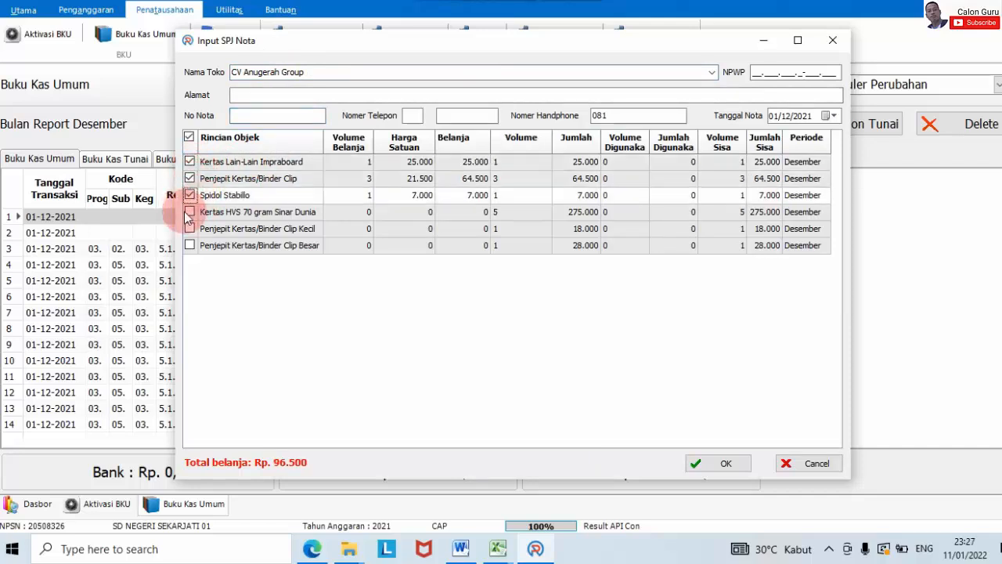
click(189, 211)
click(189, 228)
click(190, 245)
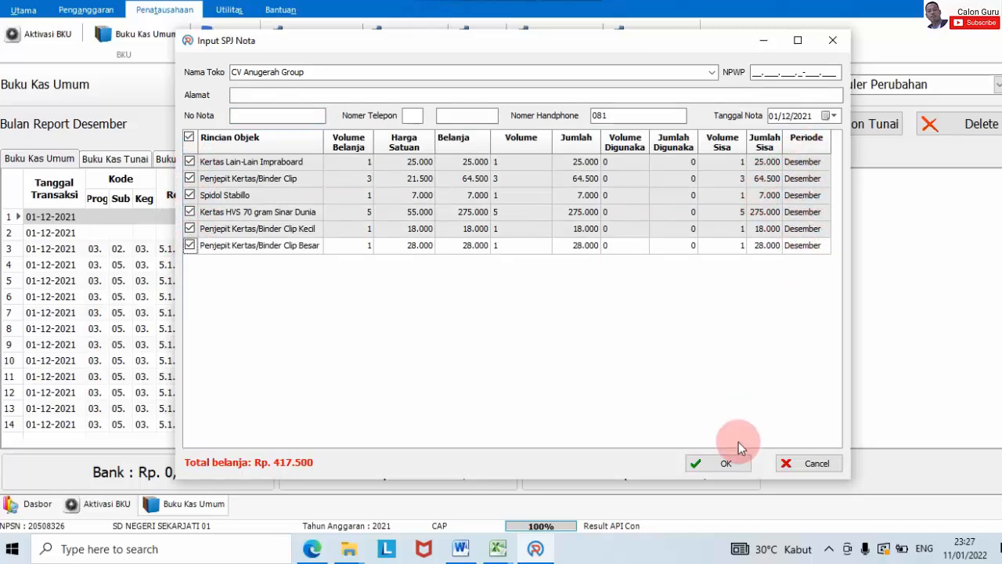
Step: Save the Rp 417.500 stationery receipt untaxed, dropping cash to Rp 2.507.517
click(736, 463)
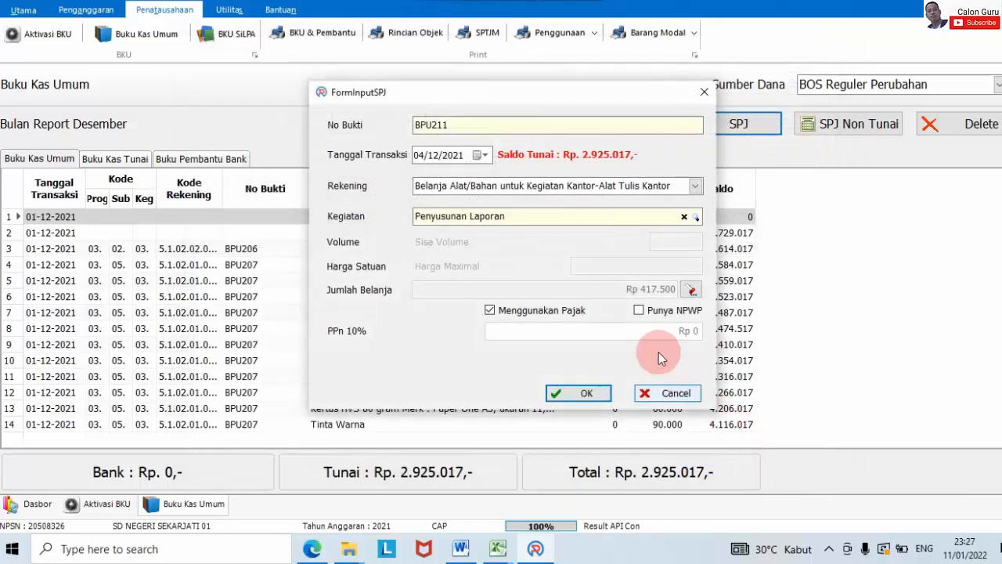
click(524, 309)
click(557, 340)
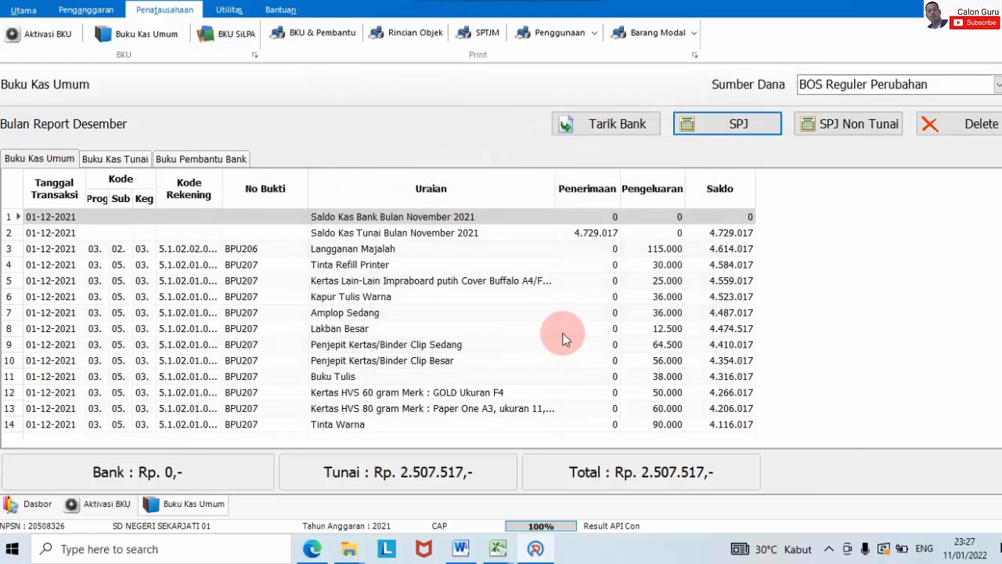
drag(1001, 213, 1001, 396)
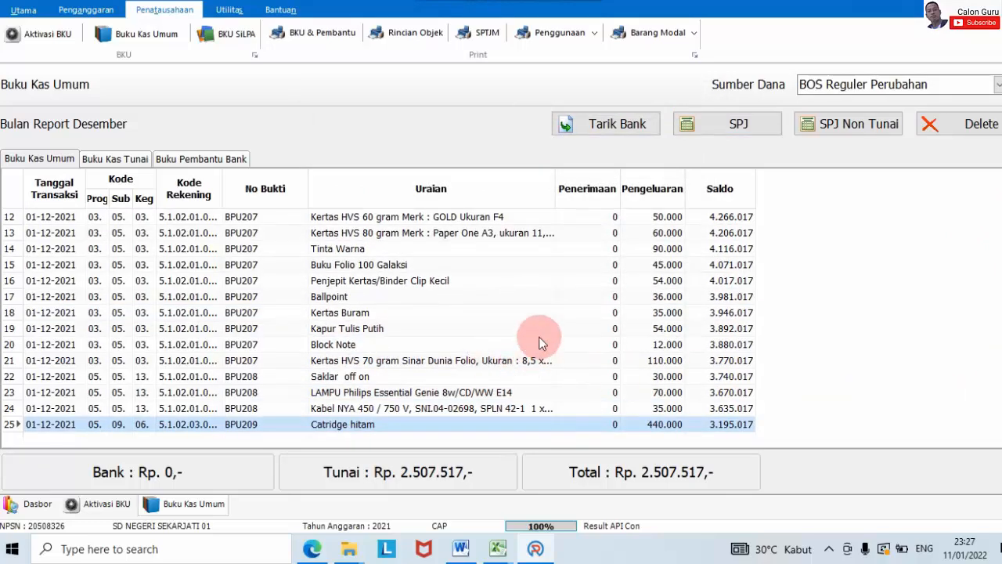
scroll(532, 352, up, 20)
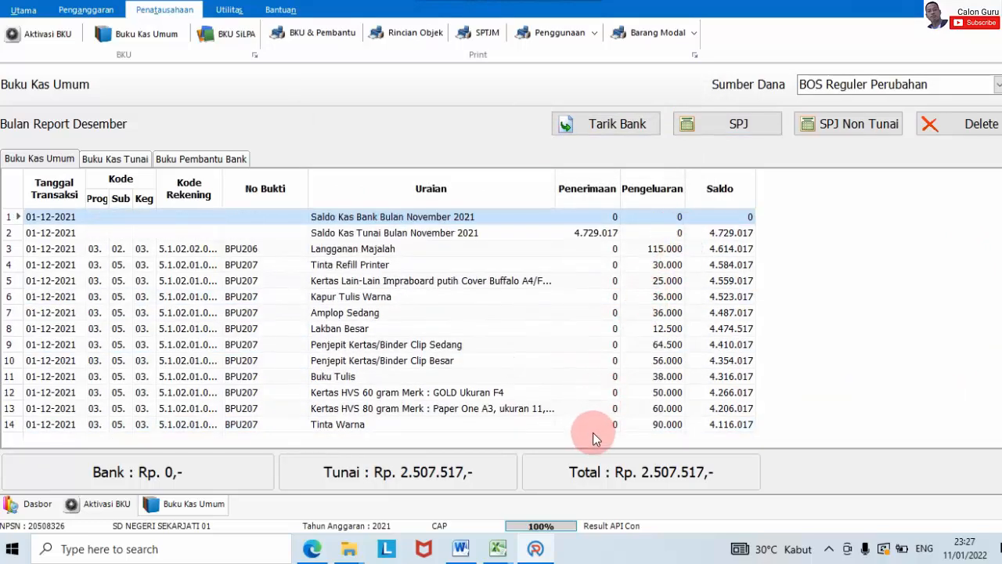
Step: Read the RKAS December Jilid budget (15 books, 37.500) and Foto Copy budget (204 sheets, 102.000)
mouse_move(498, 547)
click(599, 482)
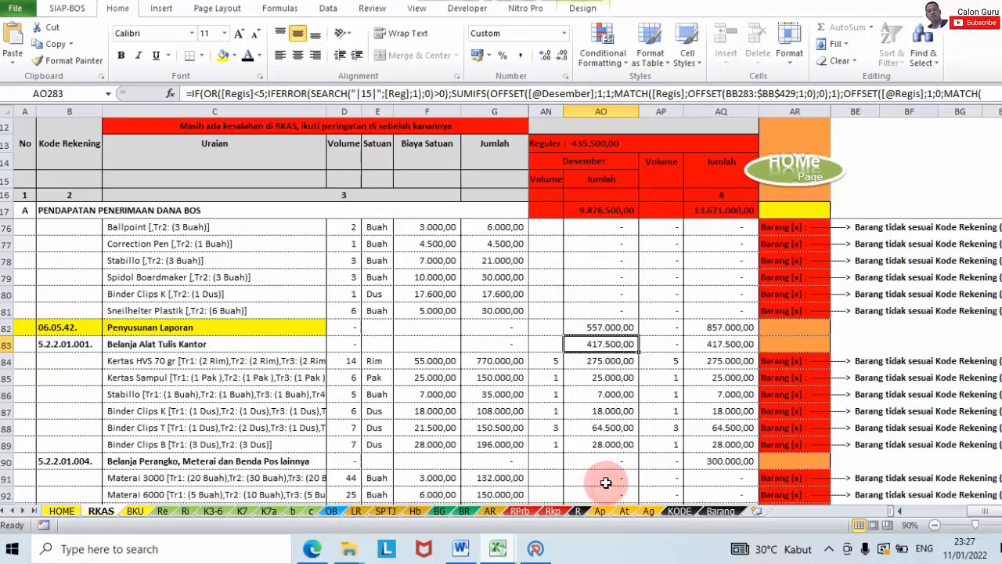
scroll(600, 423, down, 1)
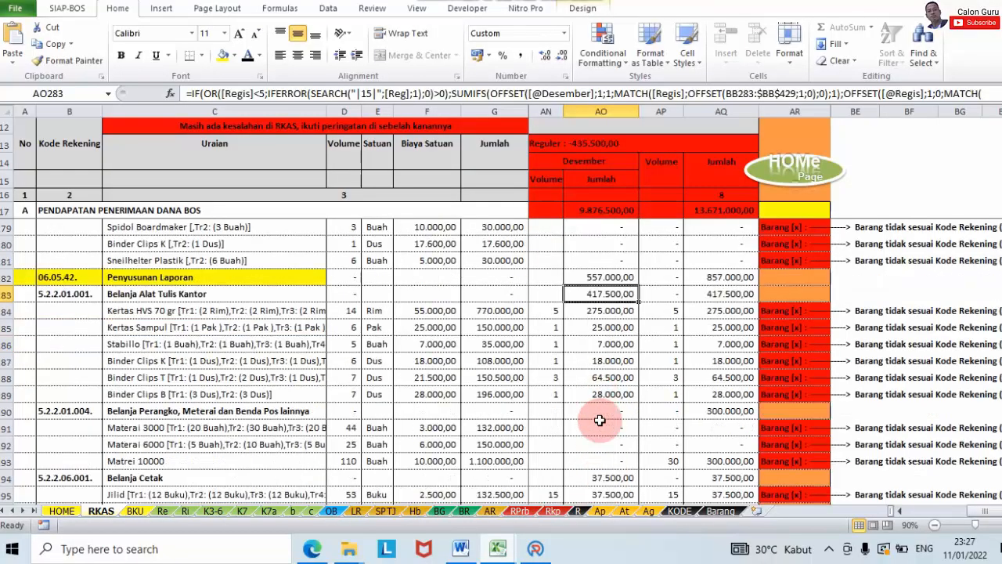
scroll(600, 421, down, 1)
scroll(600, 421, down, 1)
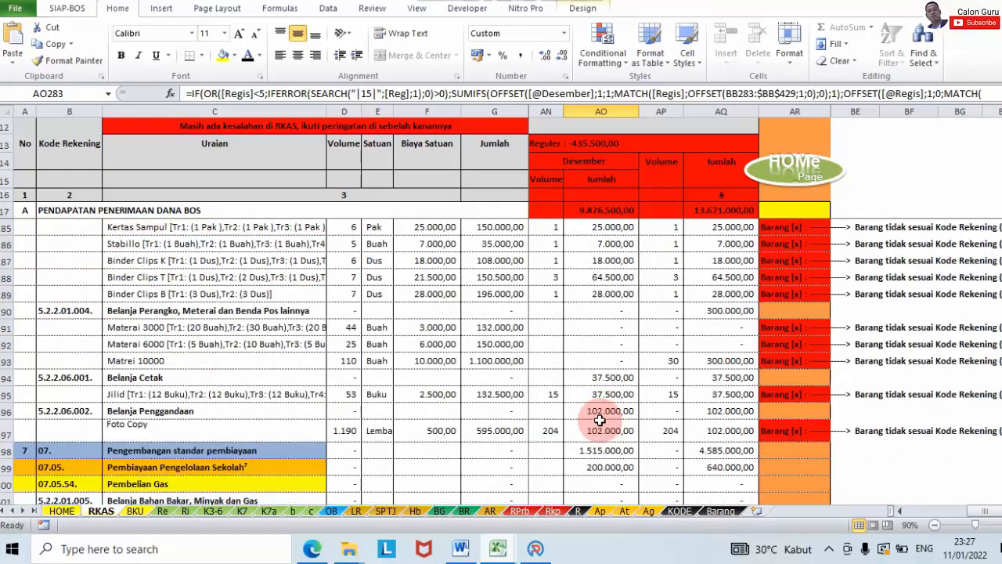
click(323, 392)
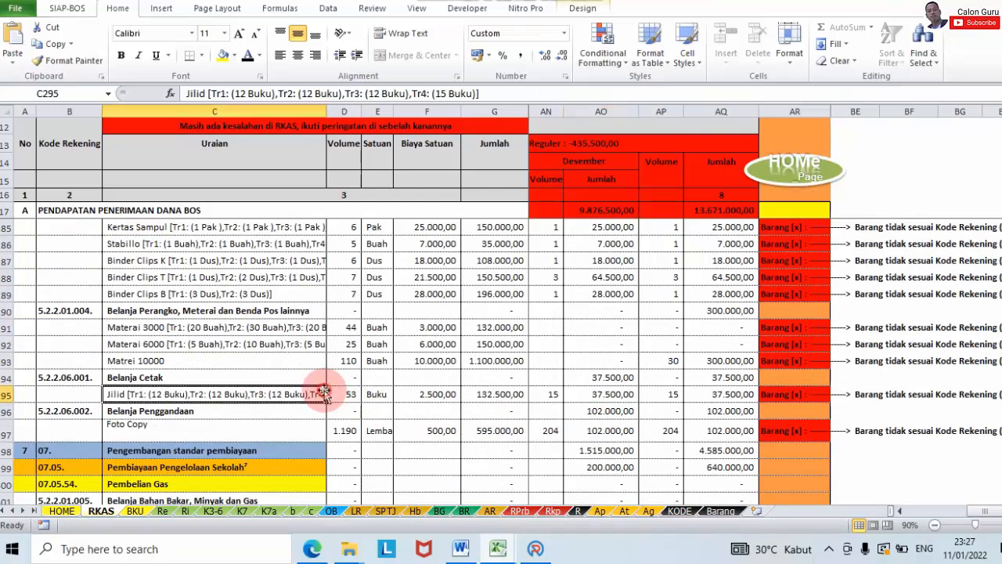
click(566, 398)
click(552, 395)
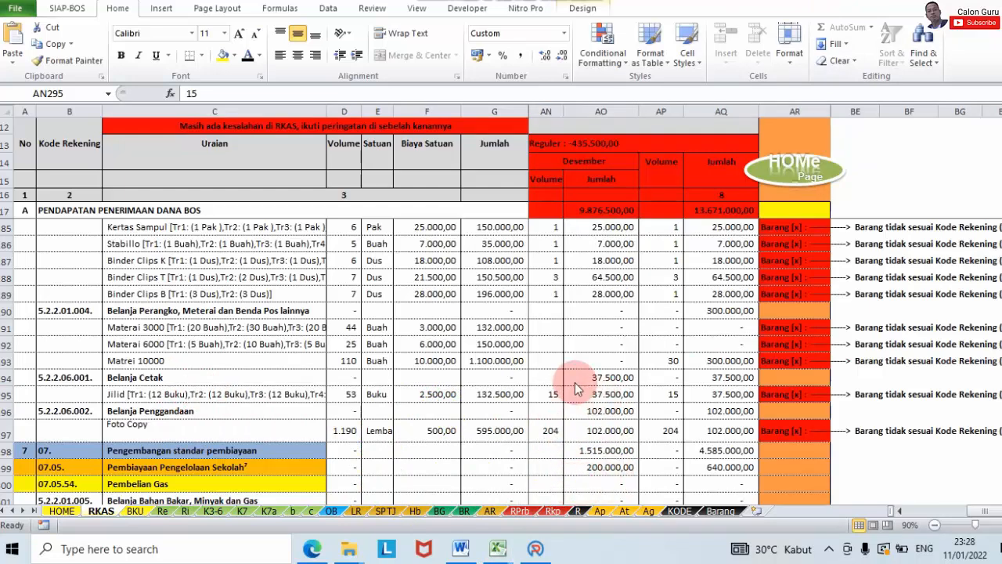
Step: Start SPJ BPU212 with the office printing-materials account and the Penyusunan Laporan activity
click(547, 554)
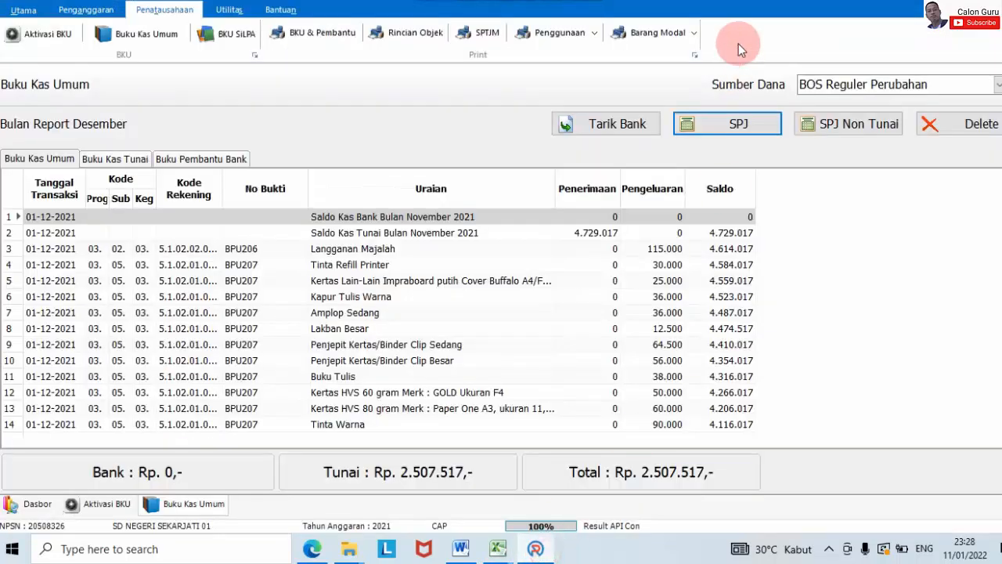
click(738, 123)
click(695, 186)
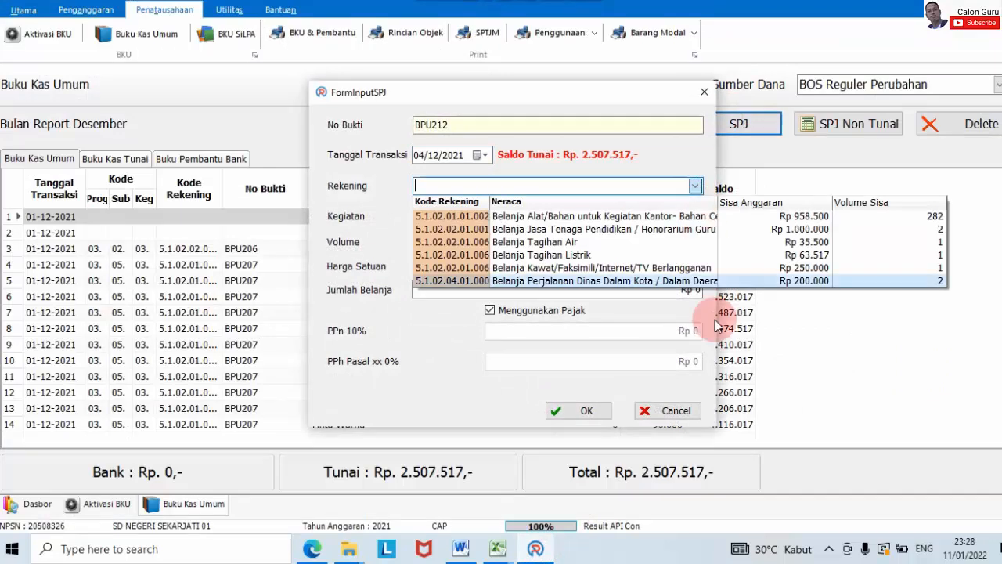
click(654, 219)
scroll(587, 452, down, 4)
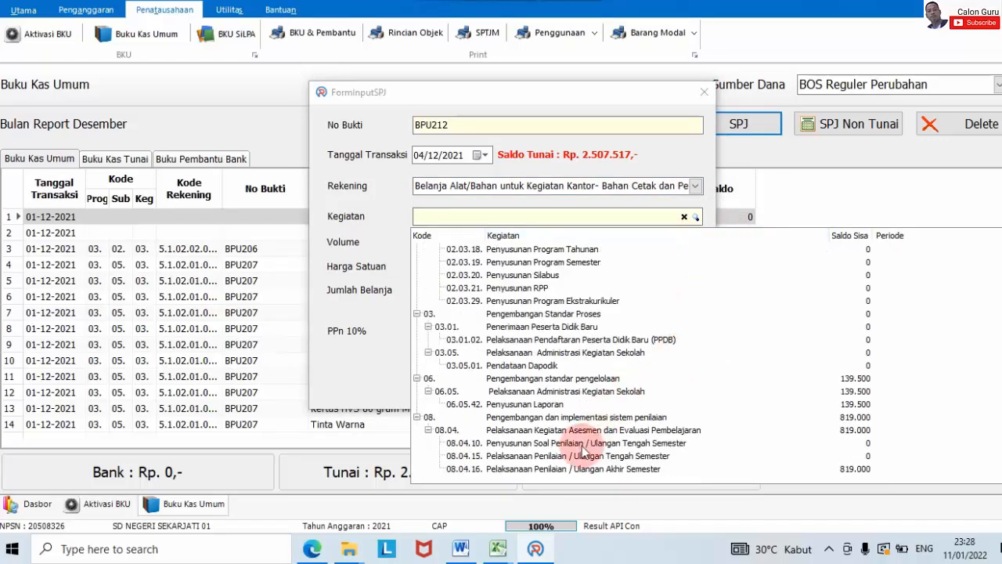
click(549, 401)
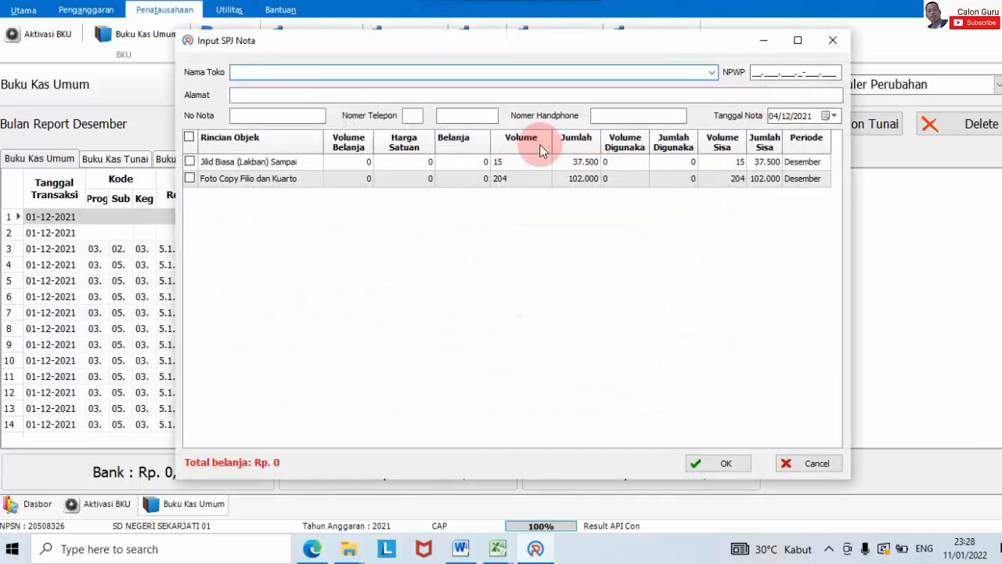
Step: Enter store Berkah Abadi and tick the Jilid Biasa (Lakban) and Foto Copy Folio items
click(273, 73)
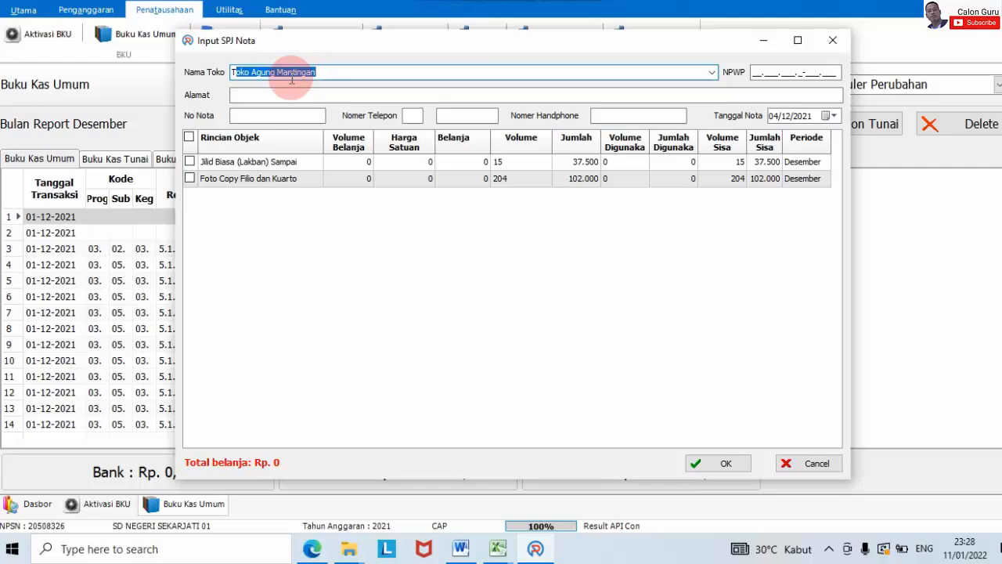
key(Caps_Lock)
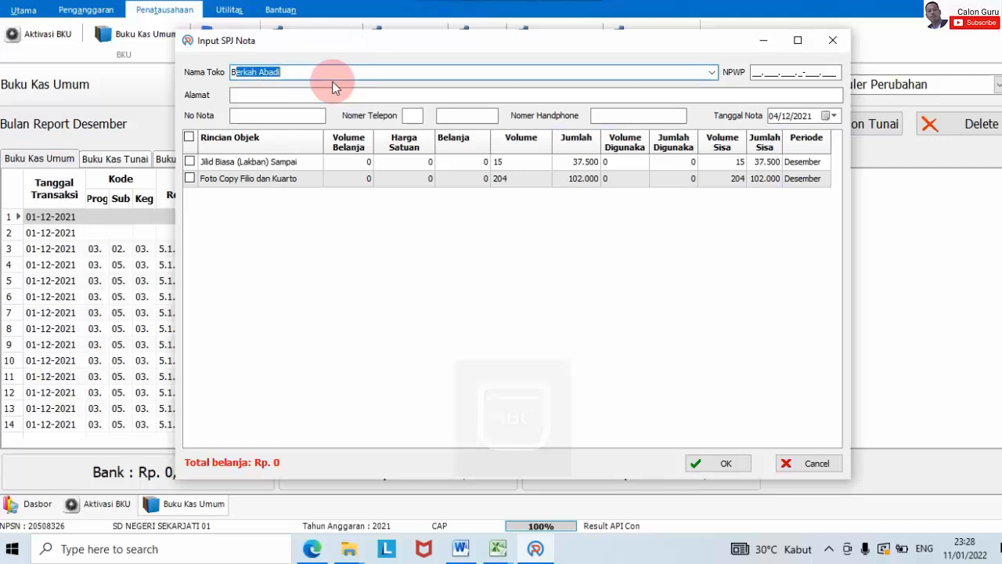
key(Return)
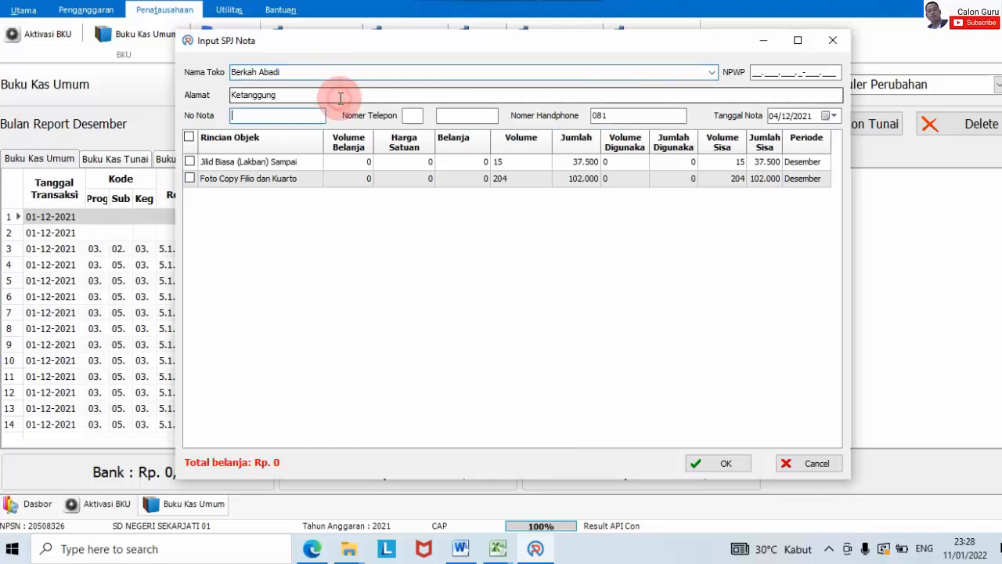
click(189, 161)
click(190, 179)
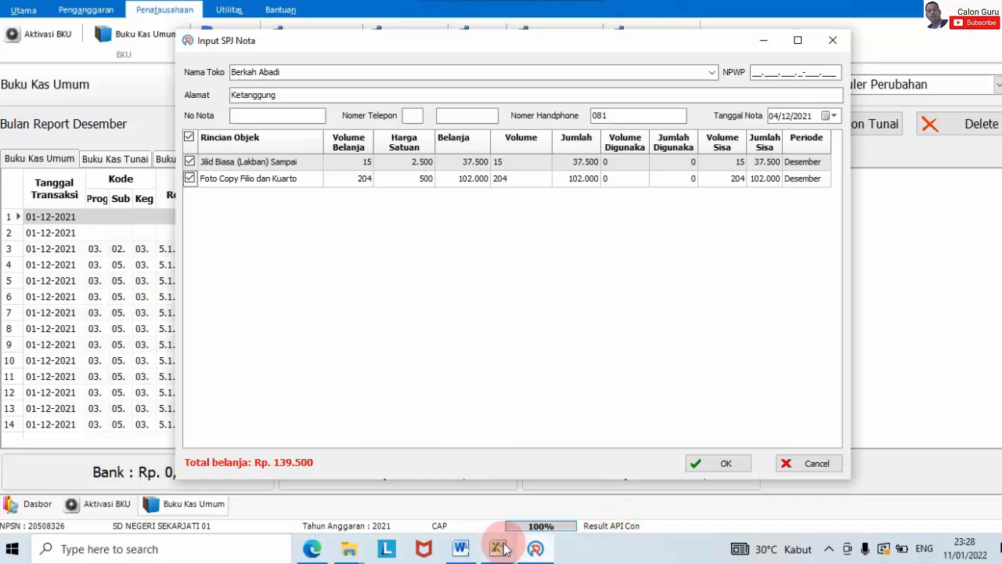
mouse_move(498, 549)
mouse_move(541, 502)
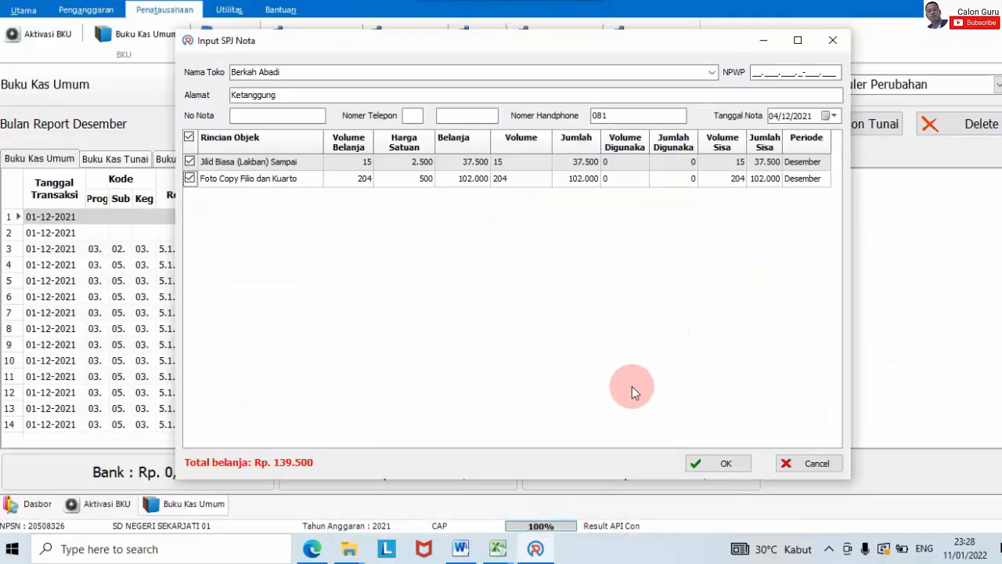
Step: Save the Rp 139.500 receipt untaxed, cutting cash to Rp 2.368.017
click(727, 463)
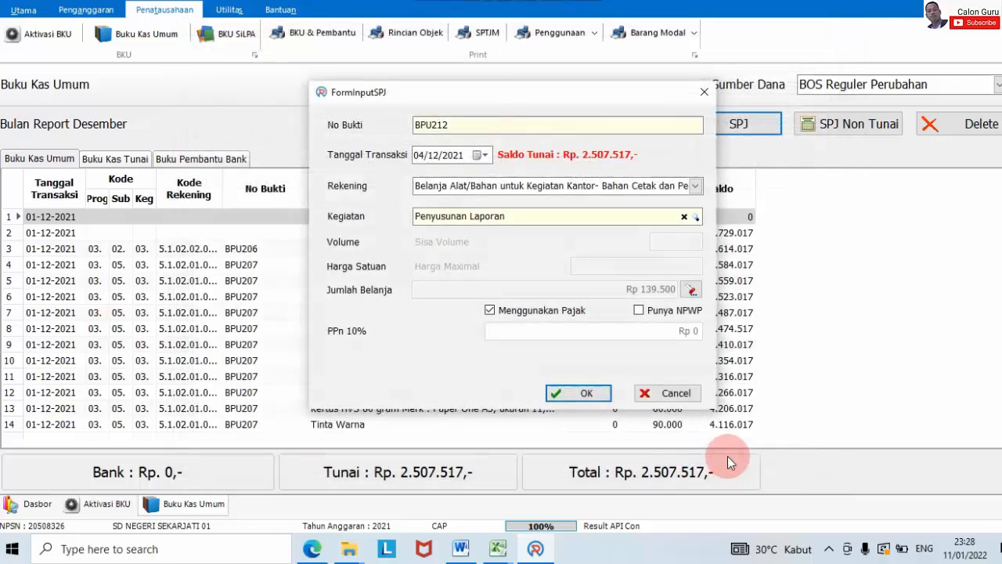
click(528, 312)
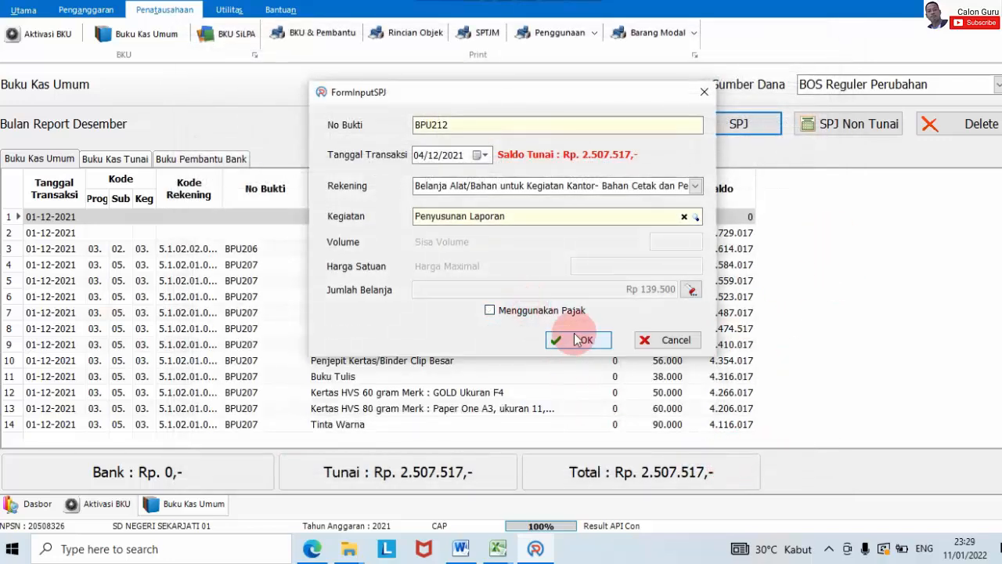
click(584, 344)
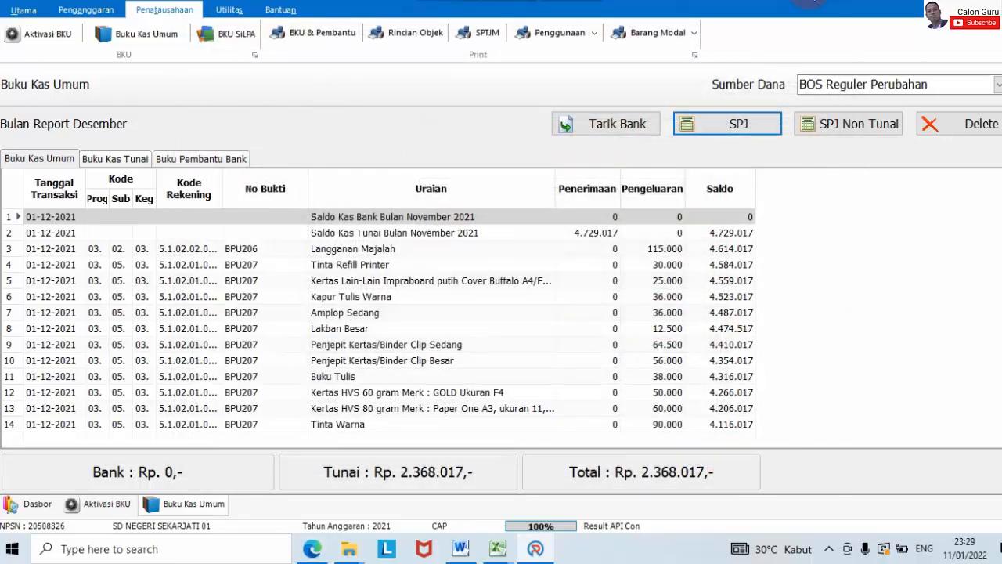
key(alt+Tab)
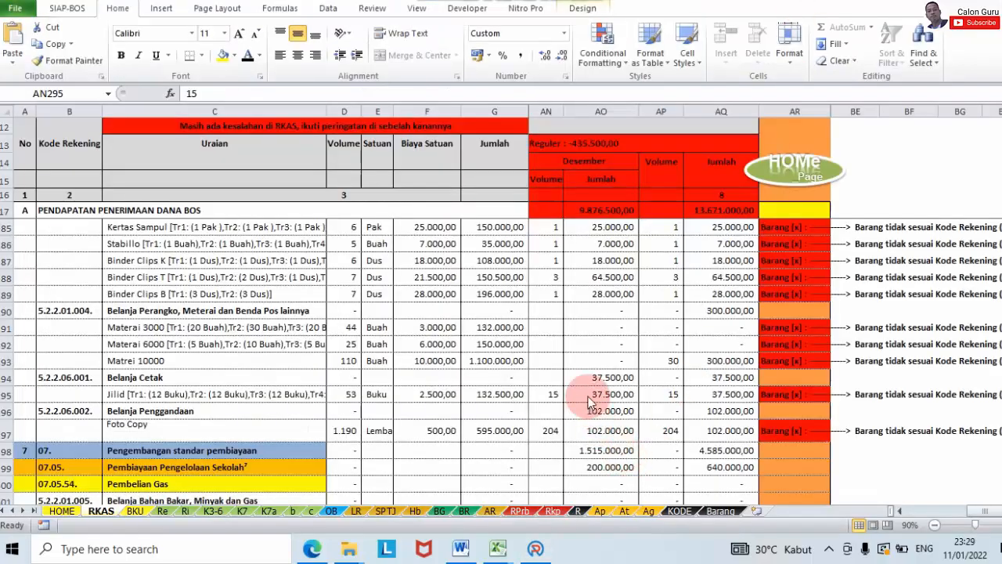
Step: Read the December Transpot Pengambilan Dana BOS budget (2 × 200.000,00), then start SPJ BPU213 in ARKAS
scroll(587, 396, down, 14)
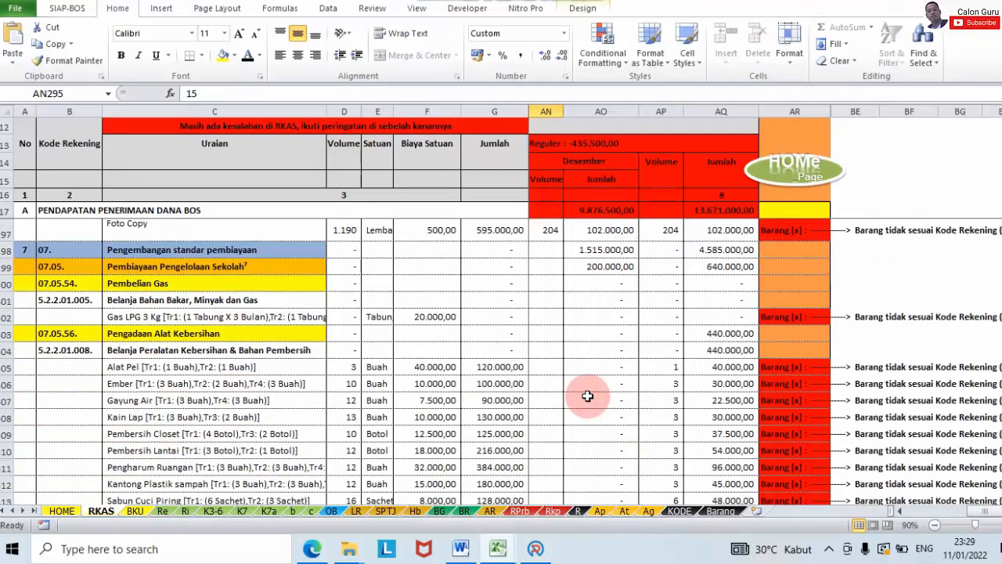
scroll(587, 395, down, 3)
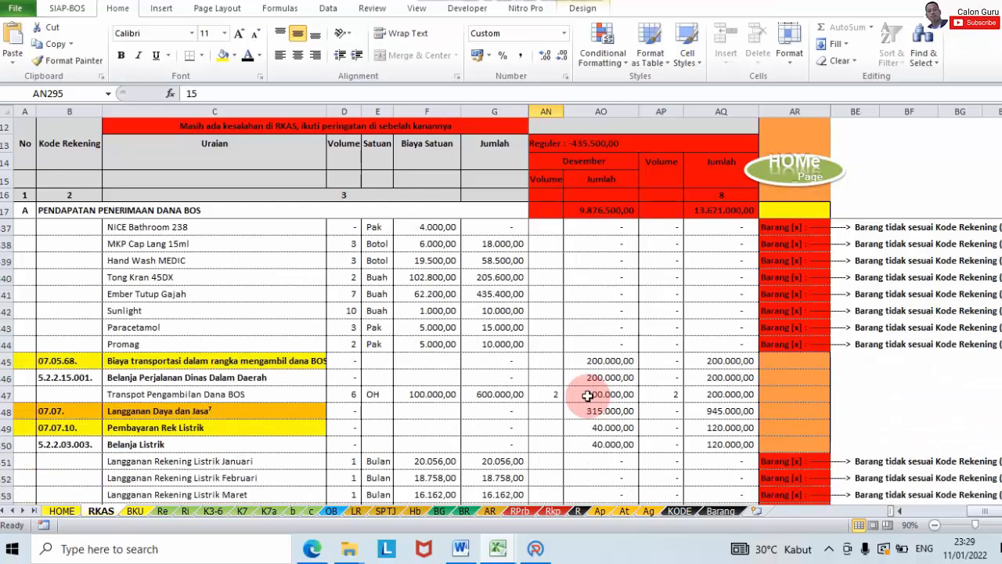
scroll(573, 390, down, 1)
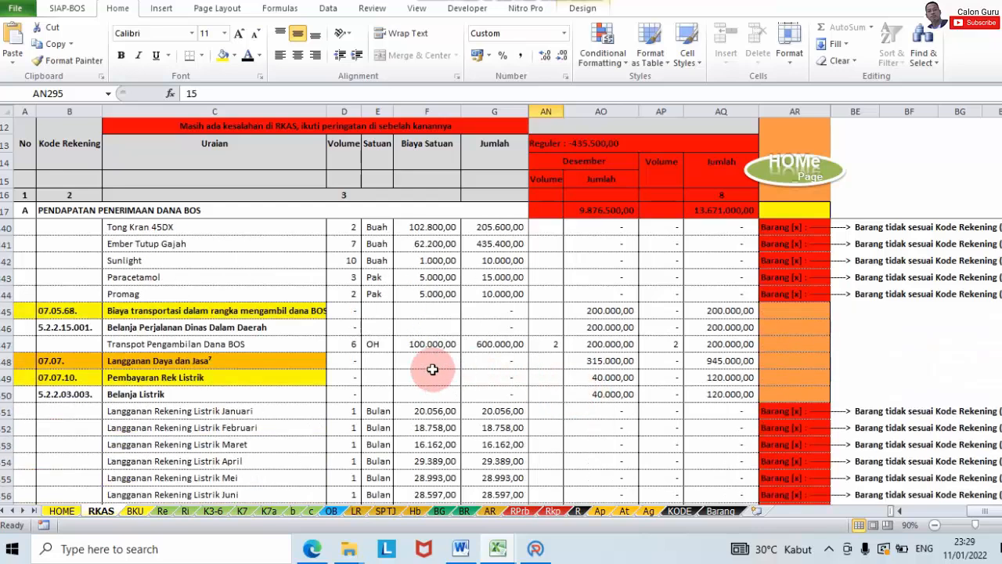
click(591, 345)
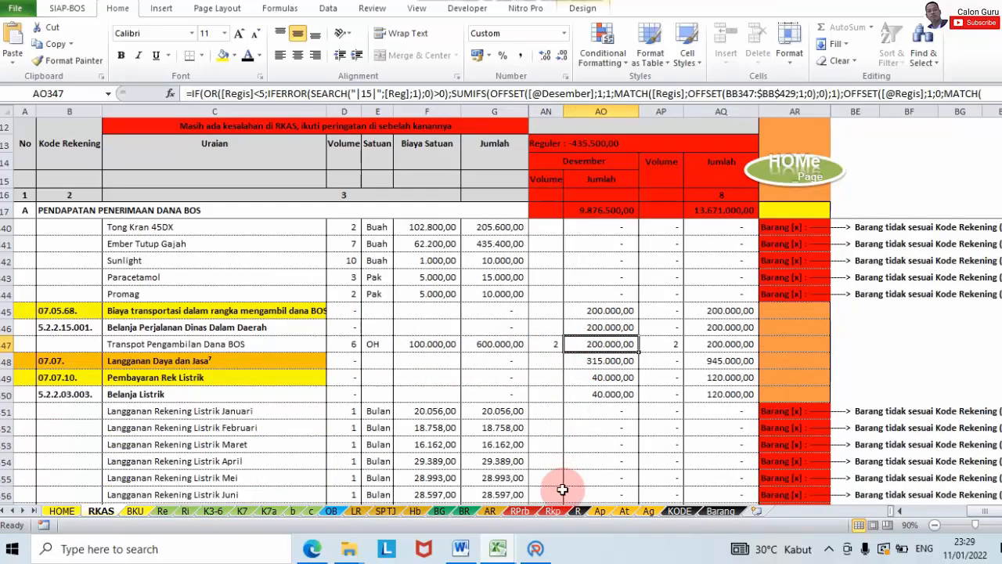
click(536, 548)
click(740, 123)
Step: Post BPU213 under Belanja Perjalanan Dinas Dalam Kota: Transport mengambil dana BOS, volume 2, untaxed
click(696, 187)
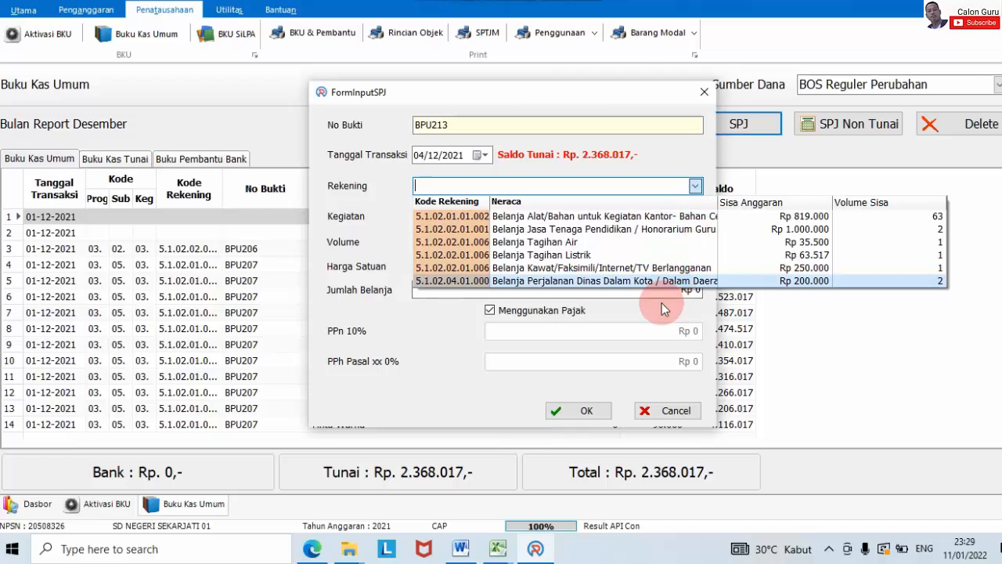
click(626, 280)
click(695, 216)
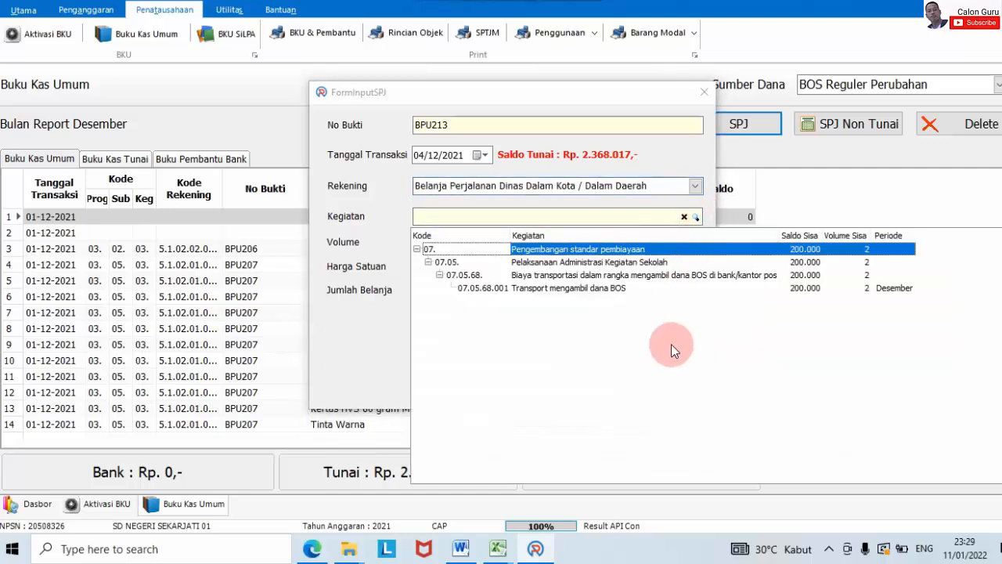
click(624, 288)
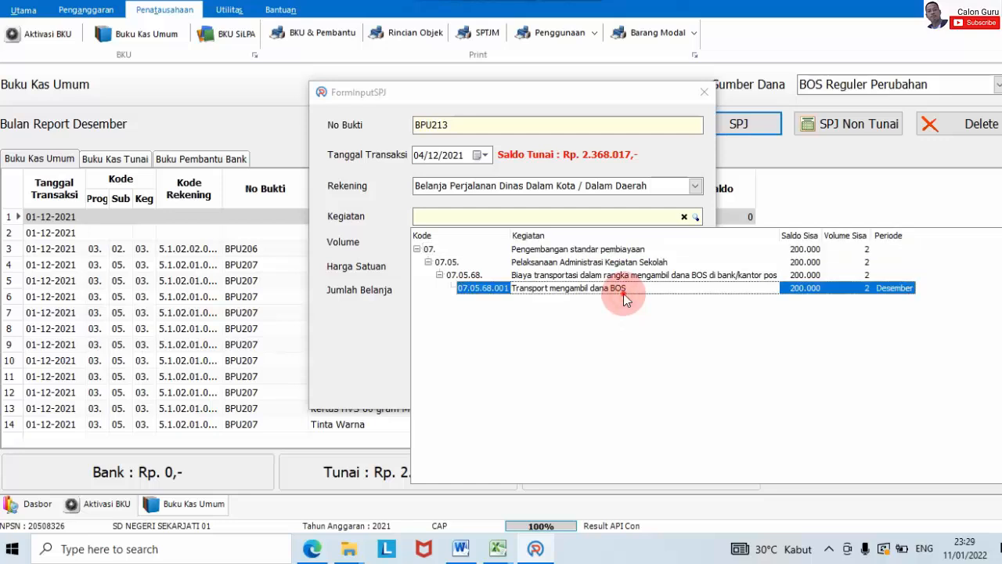
double_click(625, 289)
text(2)
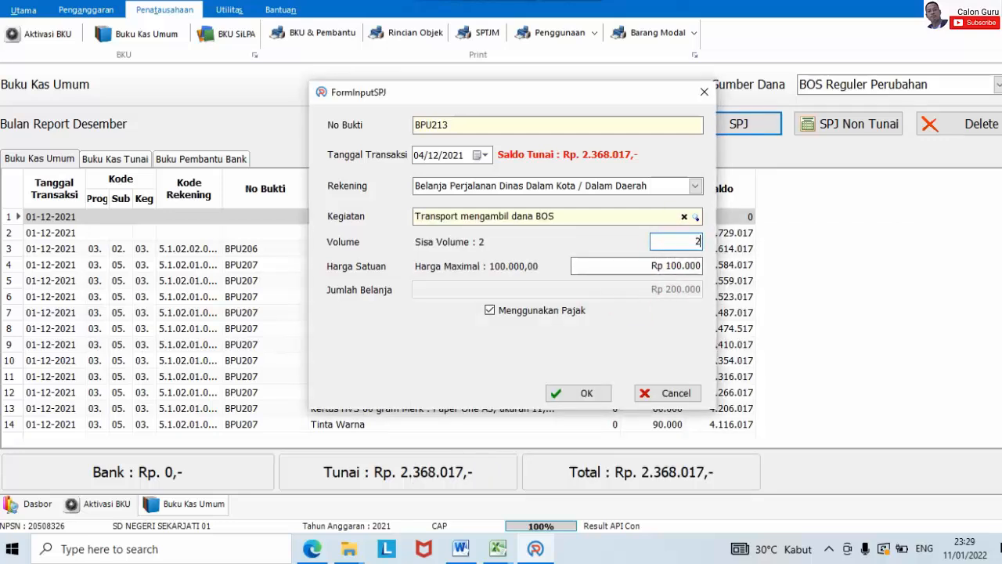
click(563, 314)
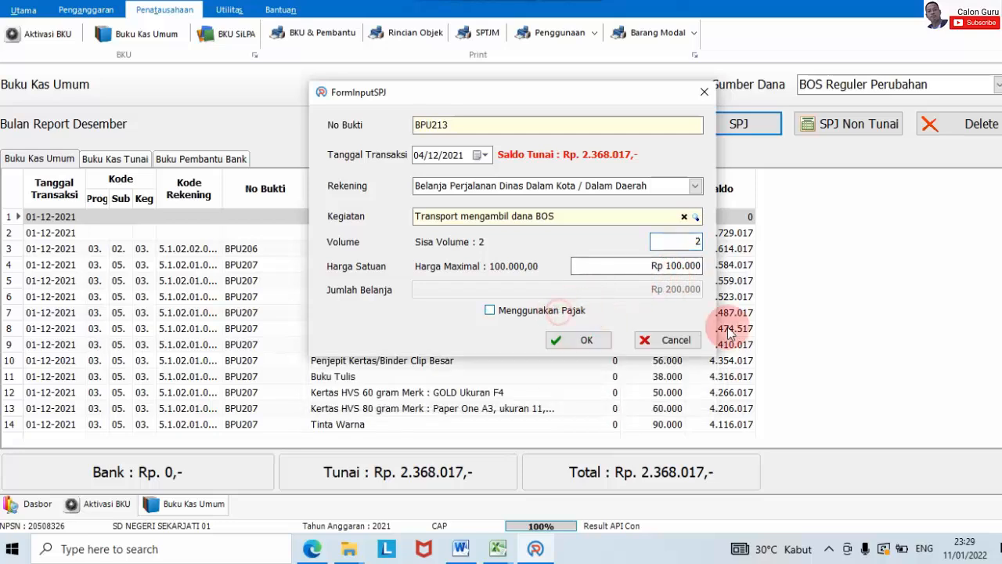
click(595, 343)
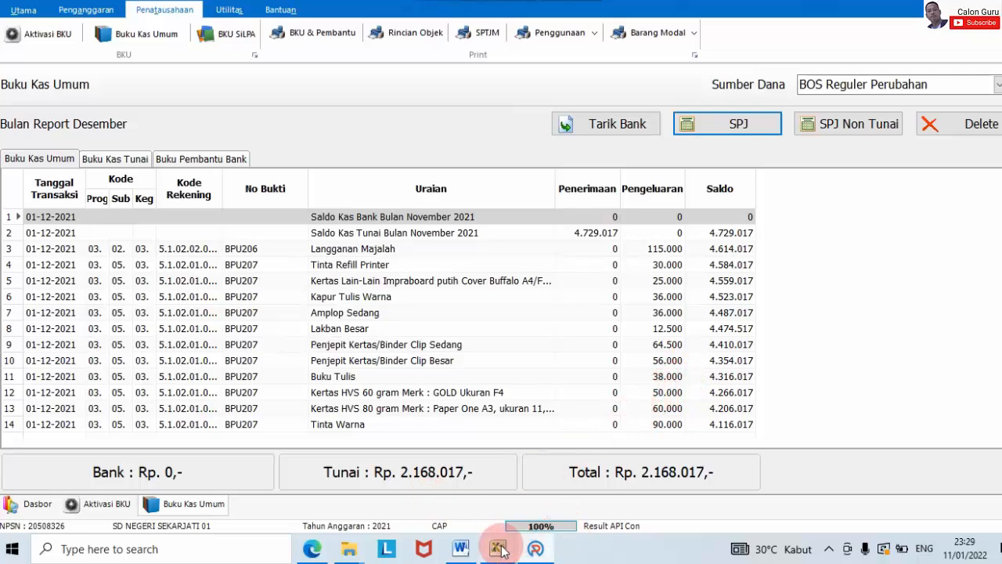
click(595, 492)
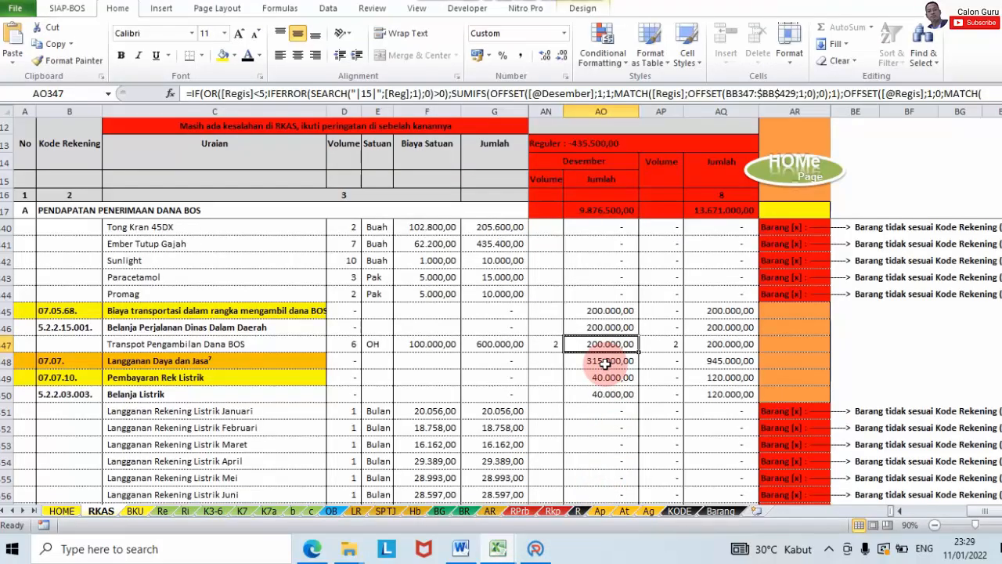
Step: Open the Data SPJ Pengeluaran Rutin sheet and read December's Listrik bill of 30577
scroll(605, 363, down, 6)
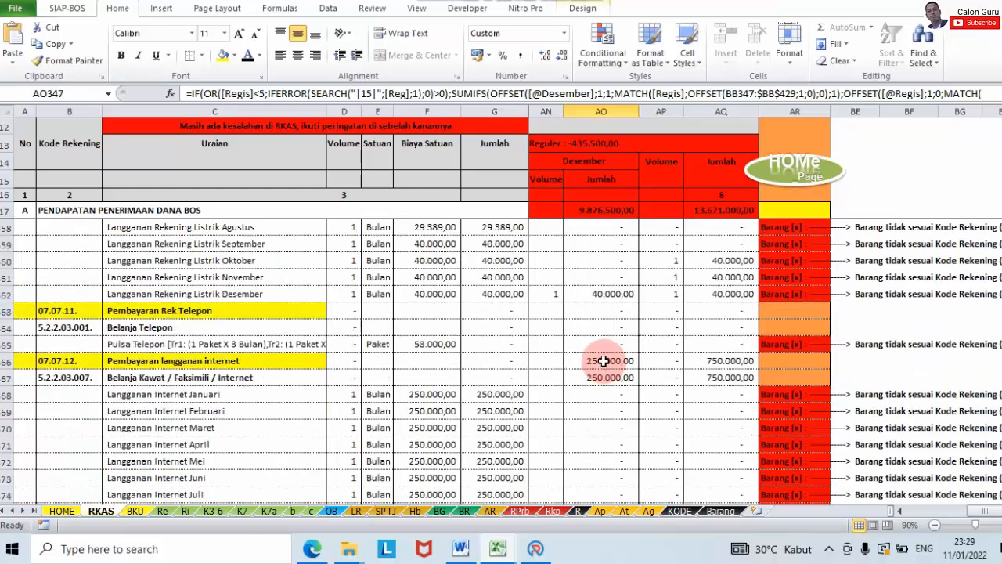
scroll(604, 360, up, 2)
scroll(604, 346, up, 5)
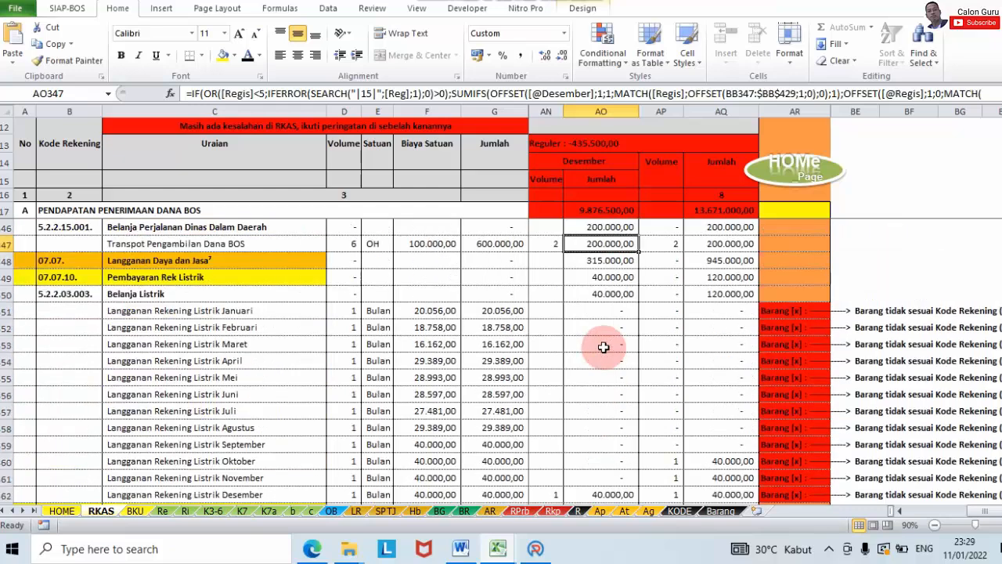
scroll(603, 347, down, 6)
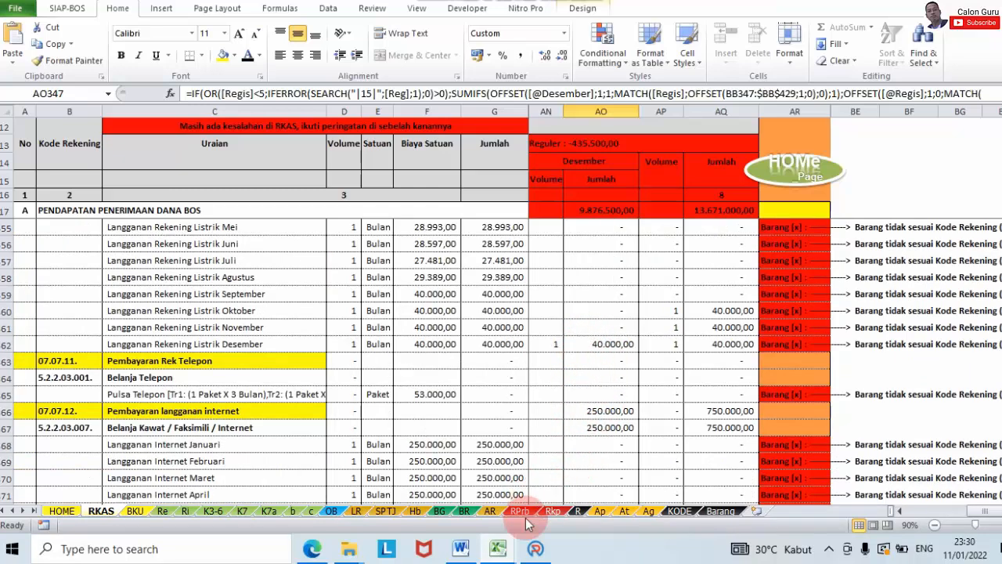
click(498, 549)
click(399, 473)
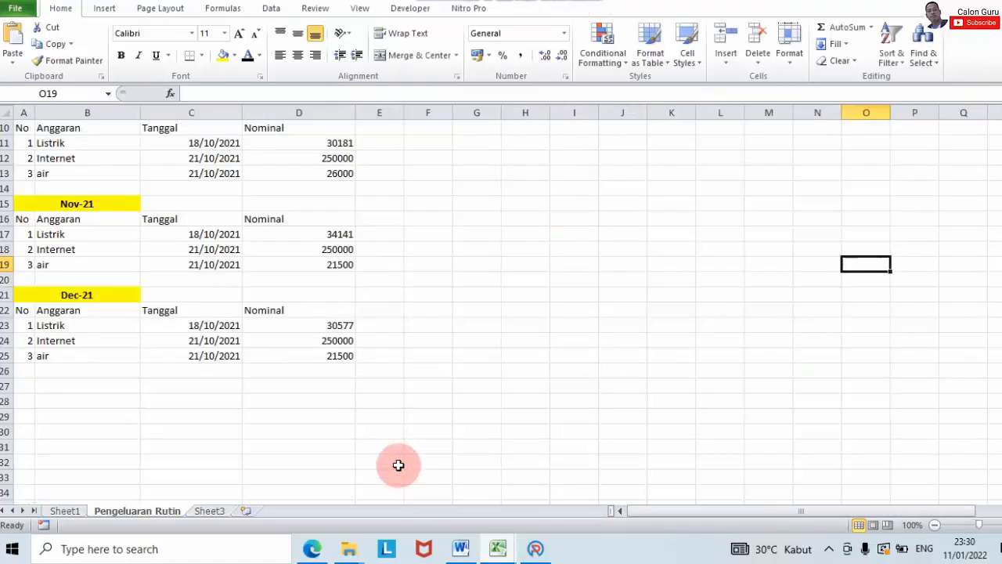
click(301, 323)
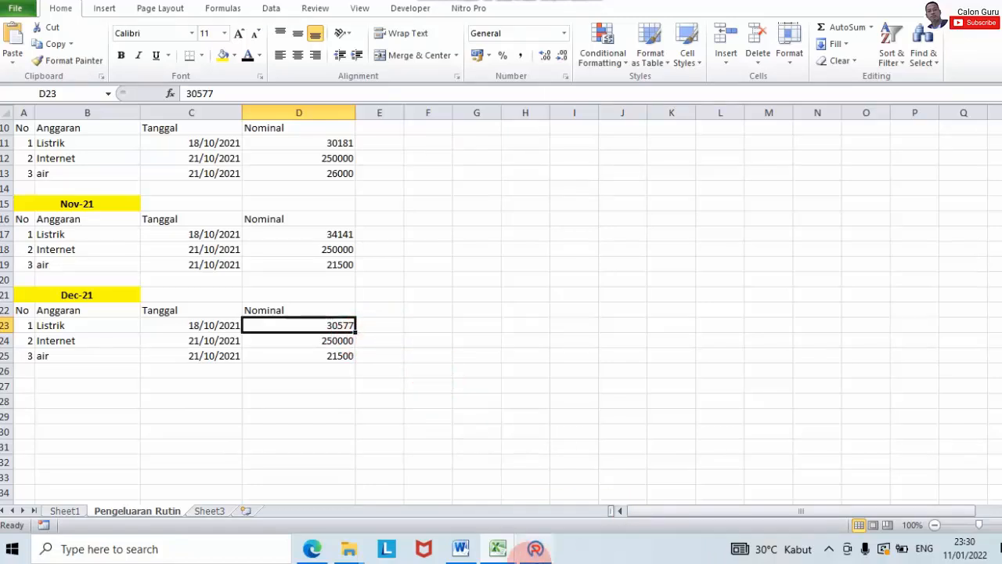
click(537, 551)
Step: Fill SPJ BPU214 with Belanja Tagihan Listrik, Langganan listrik desember, 1 × Rp 30.577, untaxed
click(748, 129)
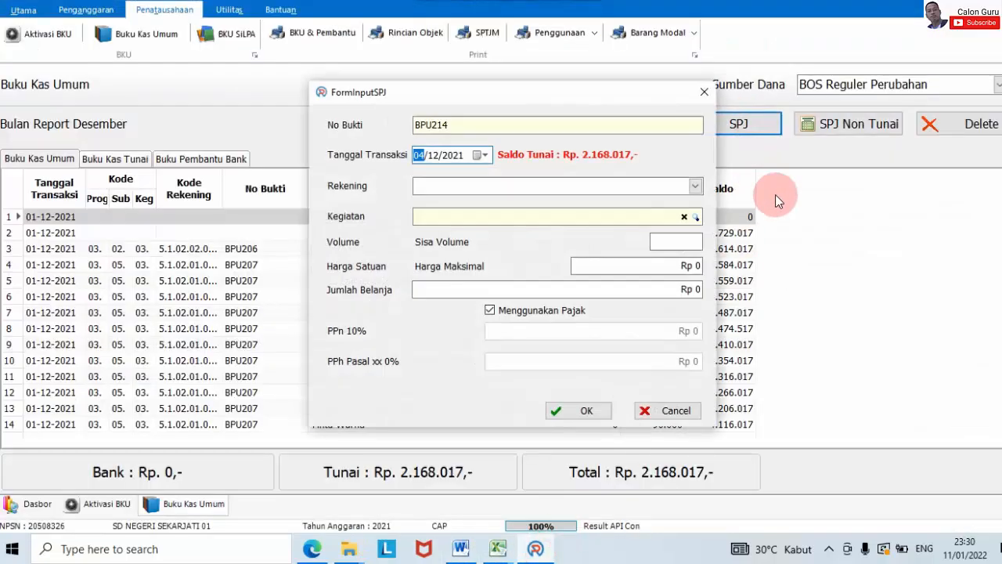
click(695, 185)
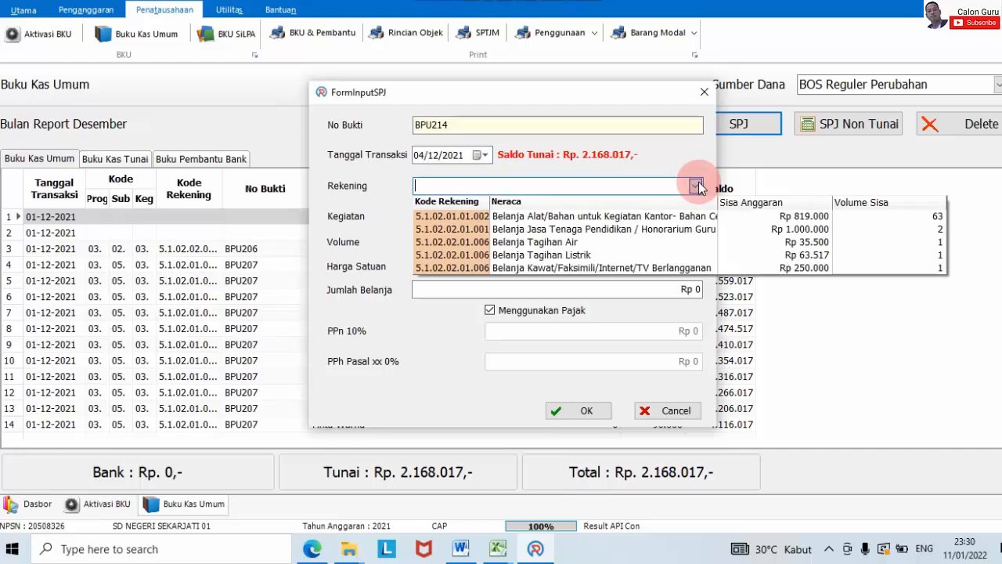
click(649, 254)
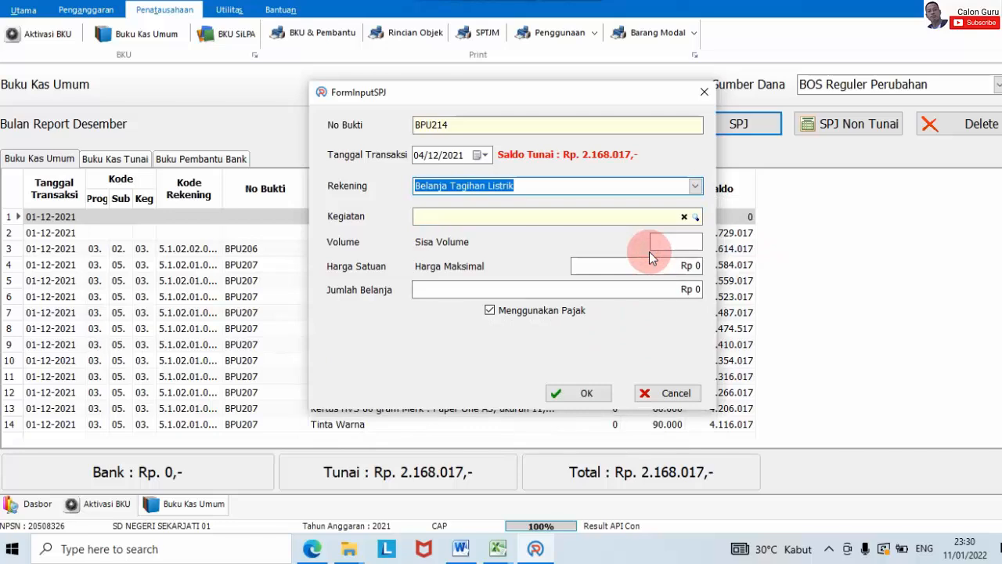
click(695, 219)
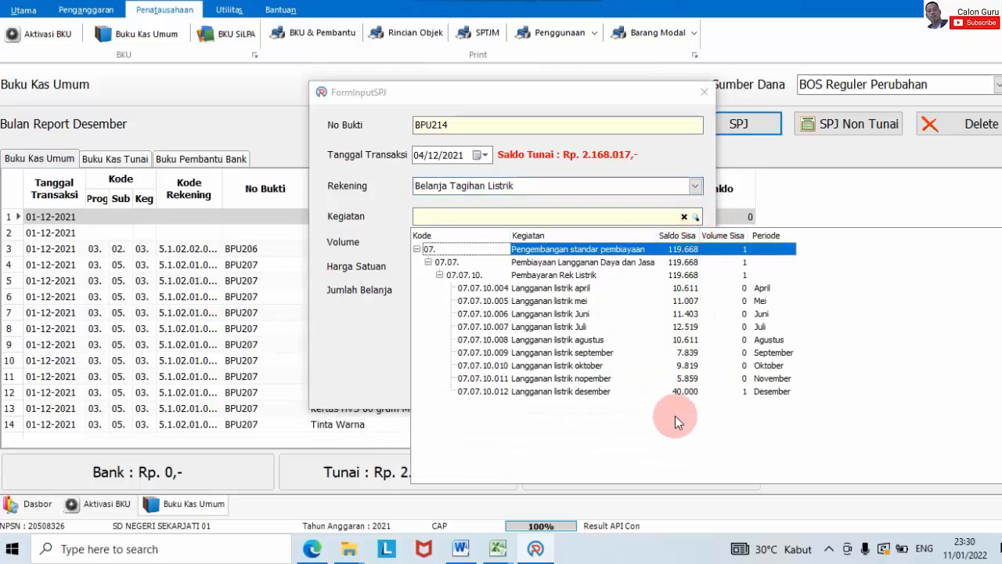
double_click(684, 391)
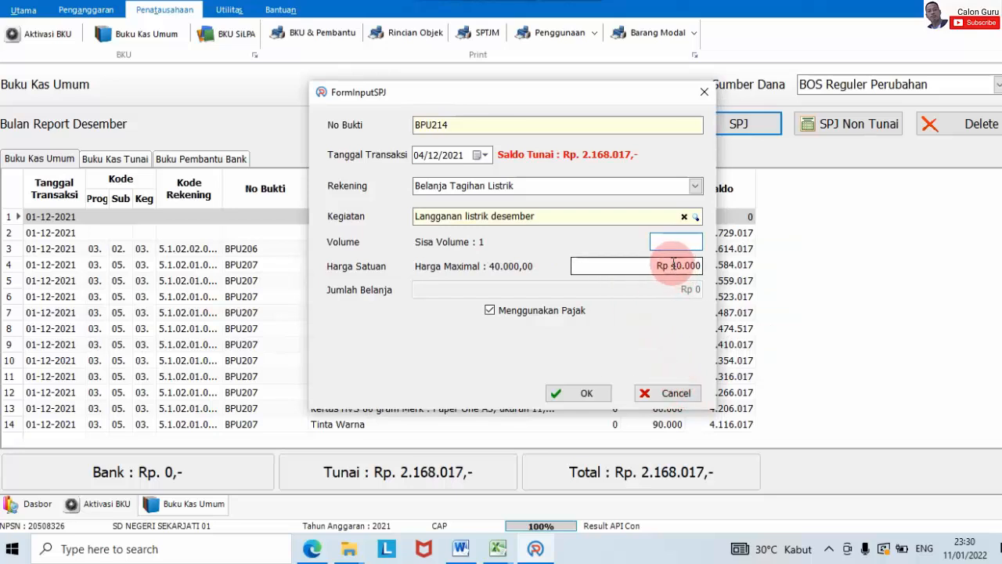
click(544, 252)
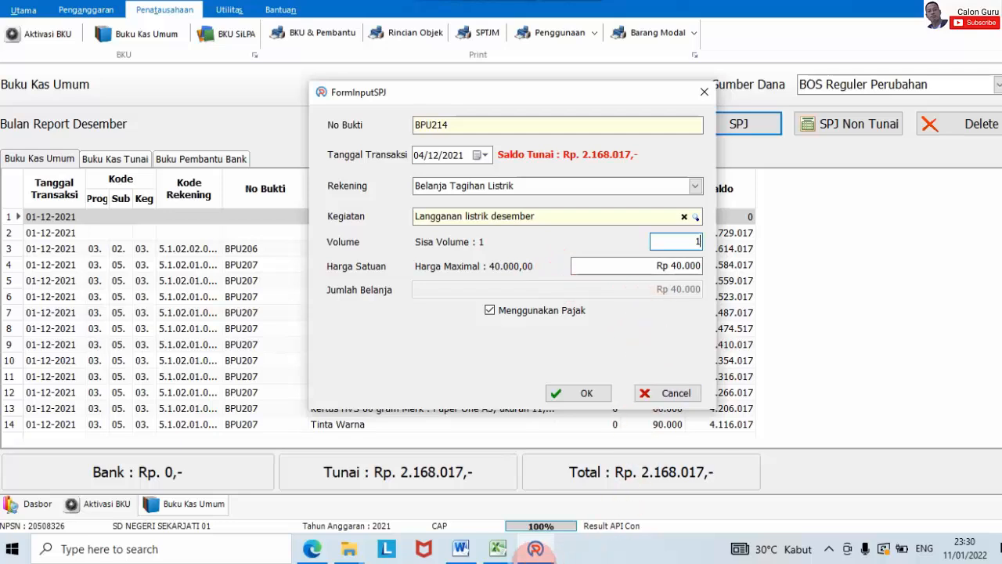
mouse_move(497, 546)
mouse_move(407, 501)
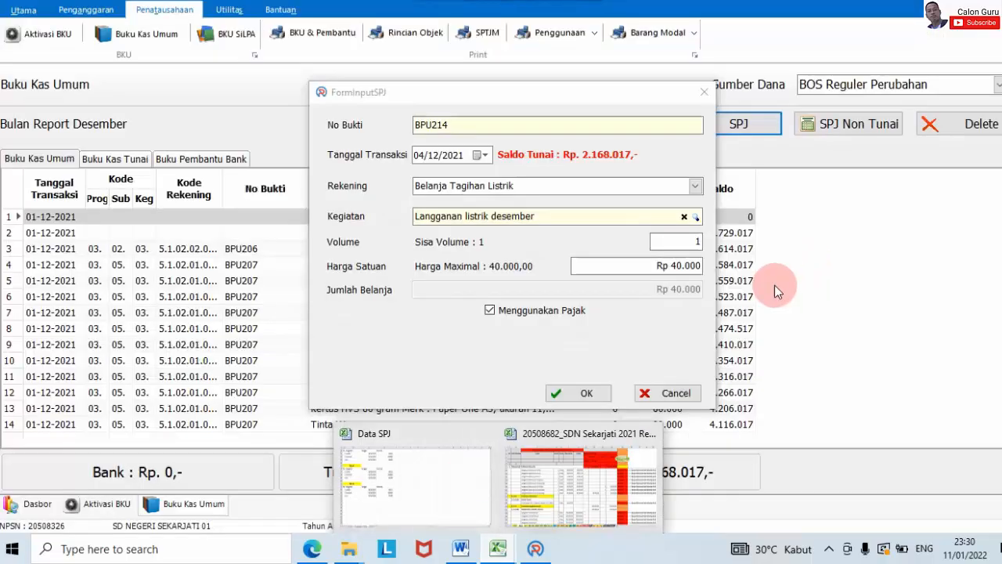
click(649, 266)
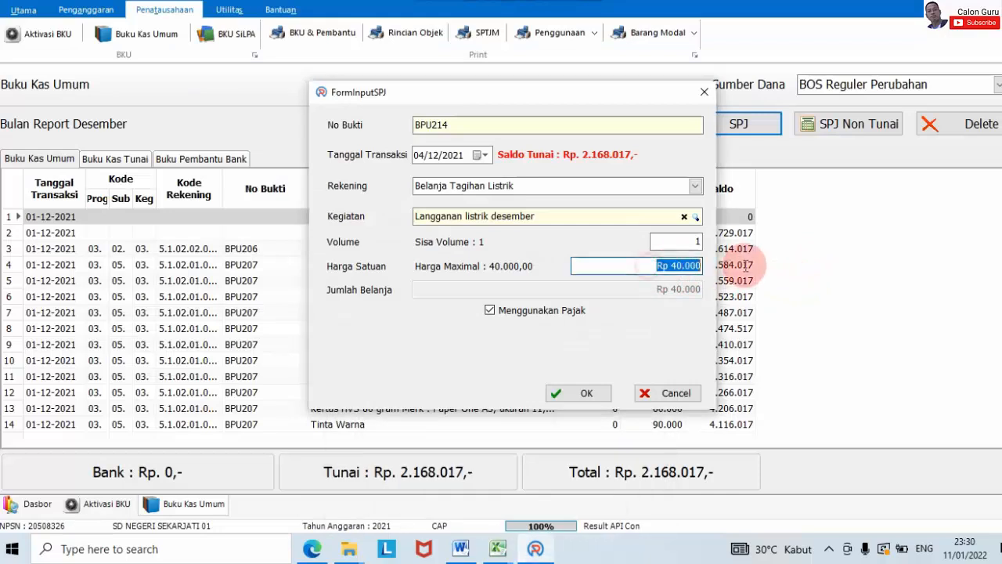
text(30577)
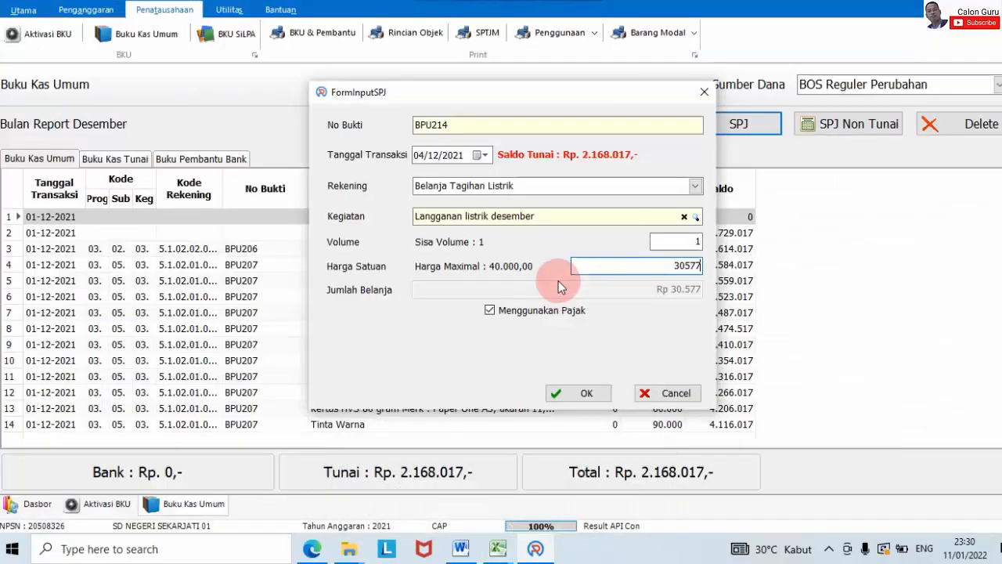
click(542, 311)
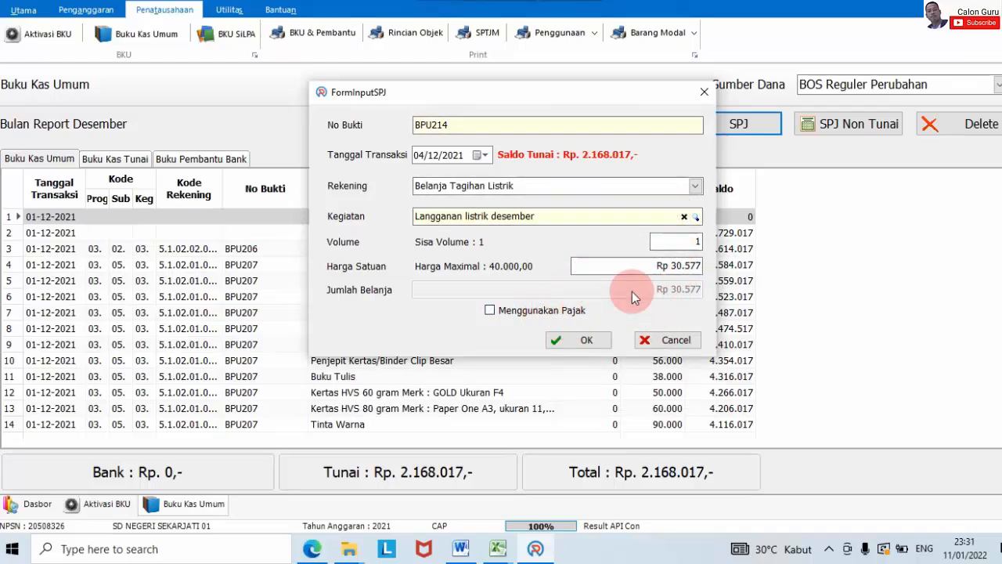
Step: Save the Rp 30.577 electricity SPJ, then read the RKAS December internet amount of 250.000,00
click(586, 340)
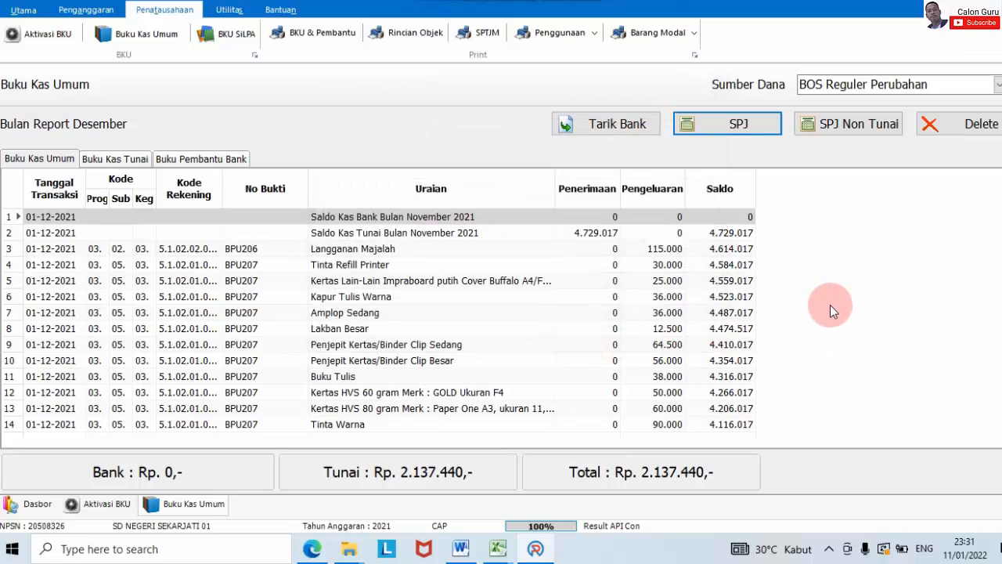
click(600, 472)
click(612, 344)
scroll(616, 369, down, 2)
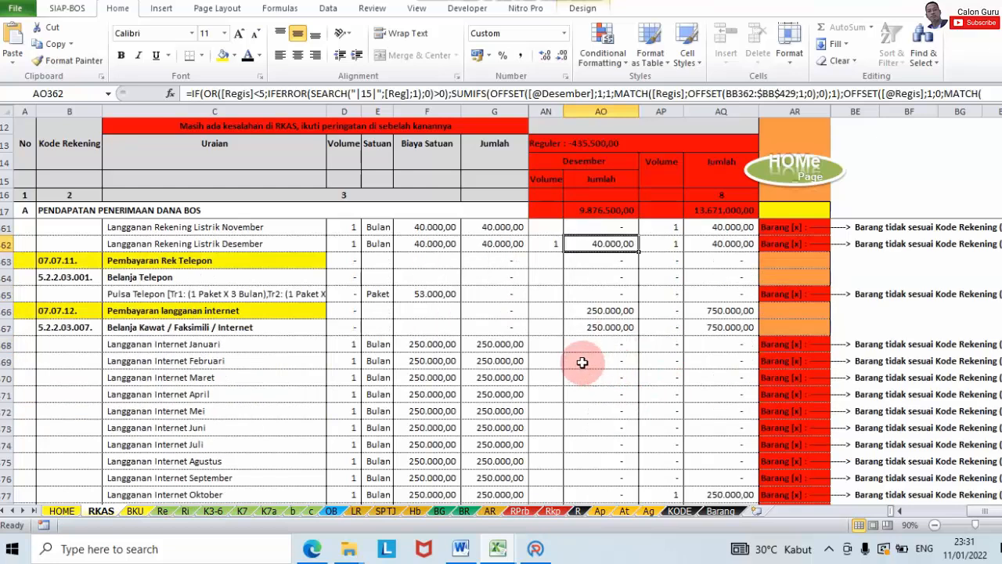
click(579, 328)
scroll(593, 336, down, 4)
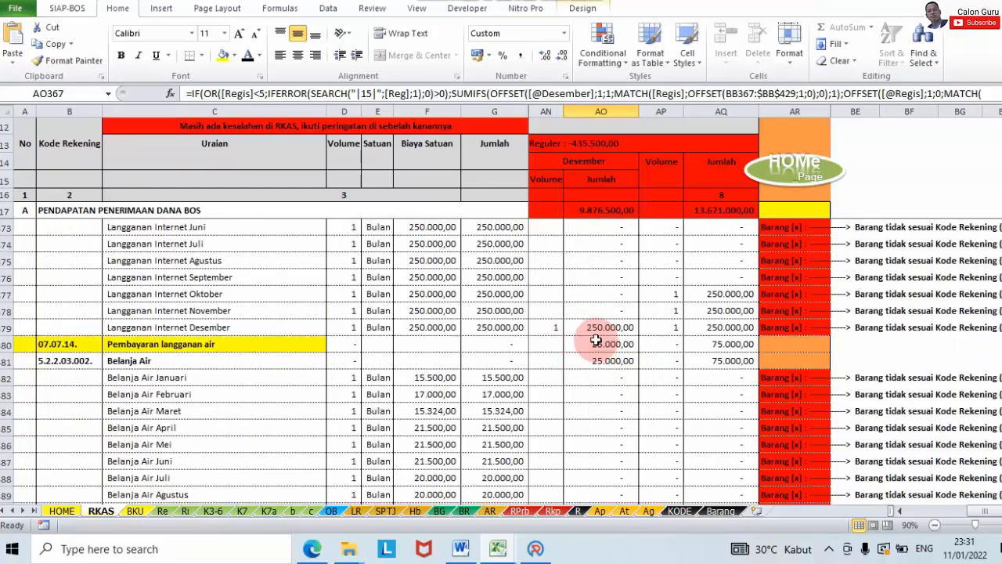
click(600, 328)
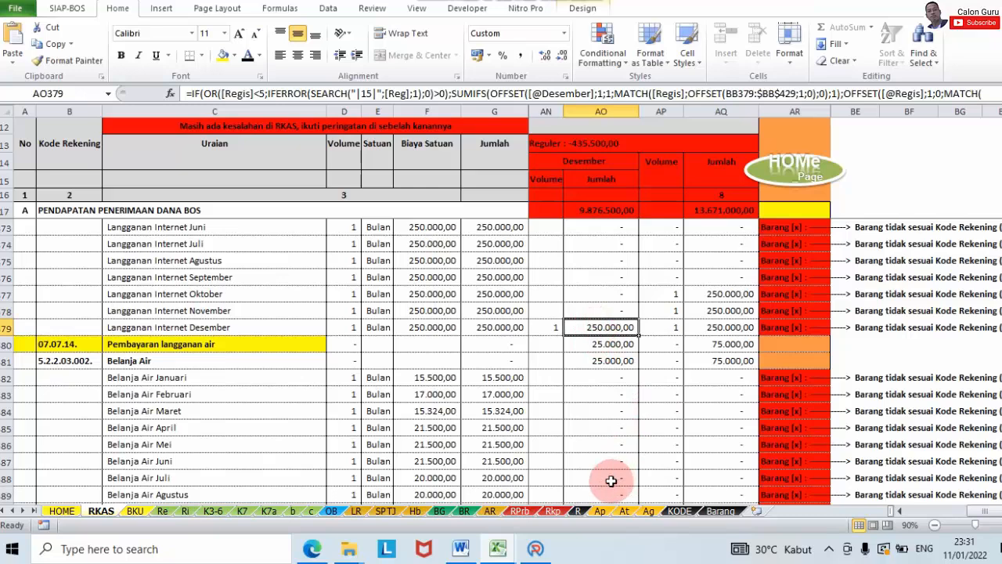
click(535, 548)
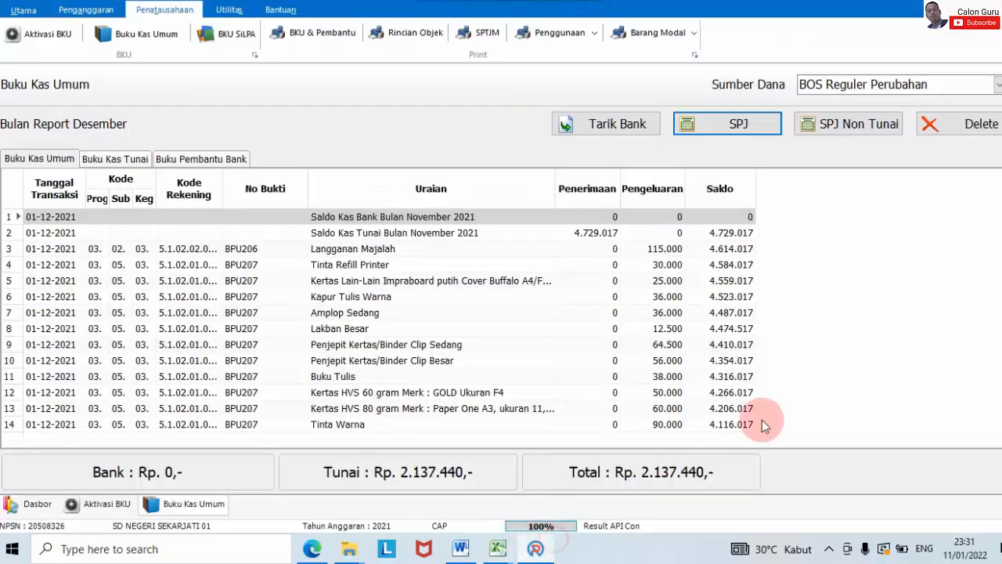
Step: Post BPU215 under Belanja Kawat/Faksimili/Internet/TV Berlangganan: Langganan Internet, 1 × Rp 250.000, untaxed
click(707, 129)
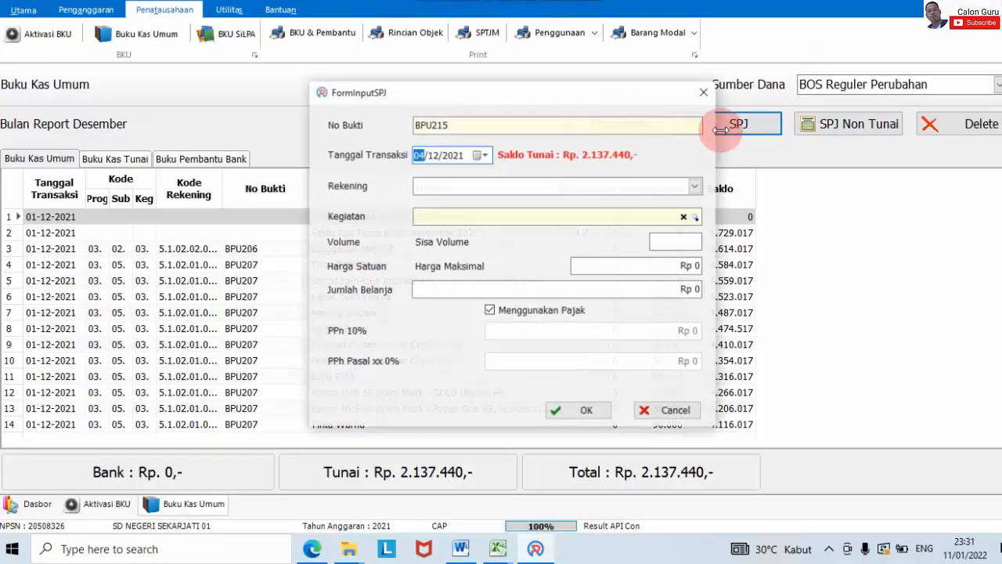
click(694, 194)
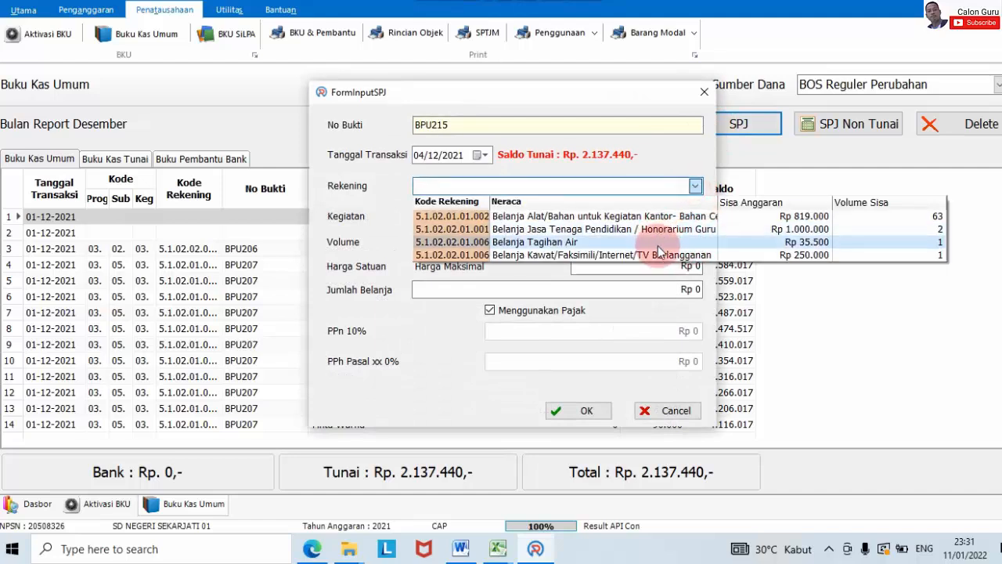
click(661, 258)
click(695, 217)
double_click(693, 288)
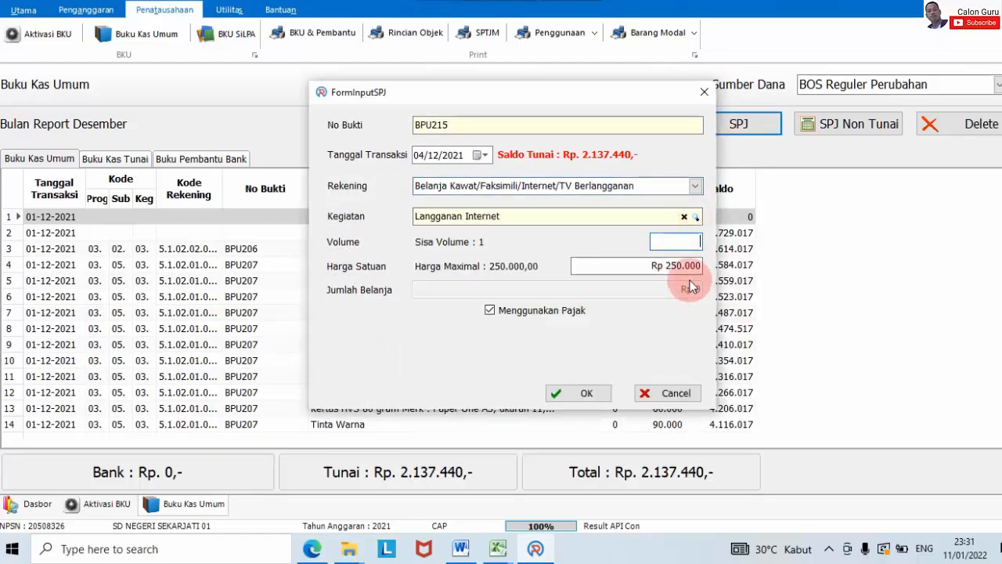
text(1)
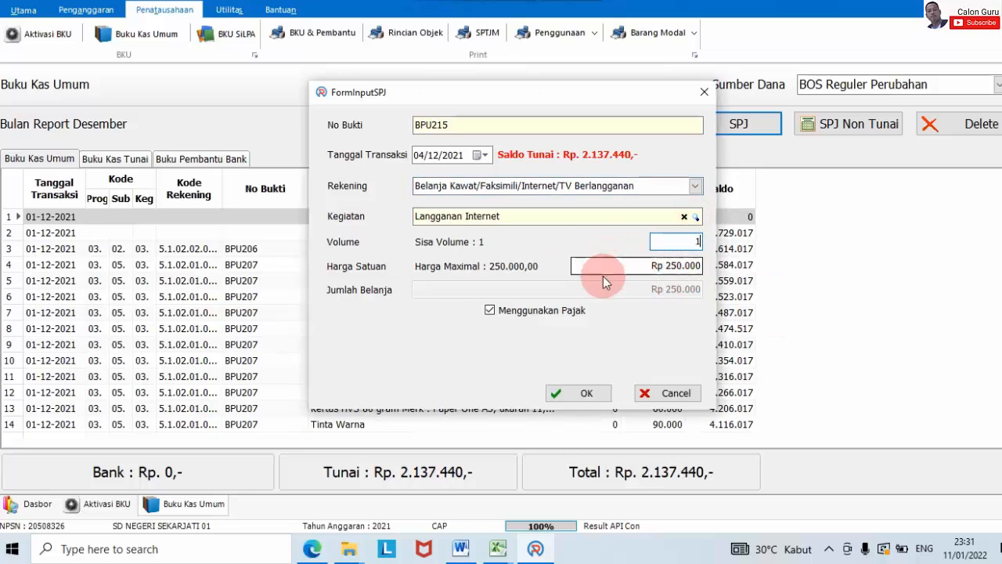
click(557, 310)
click(583, 341)
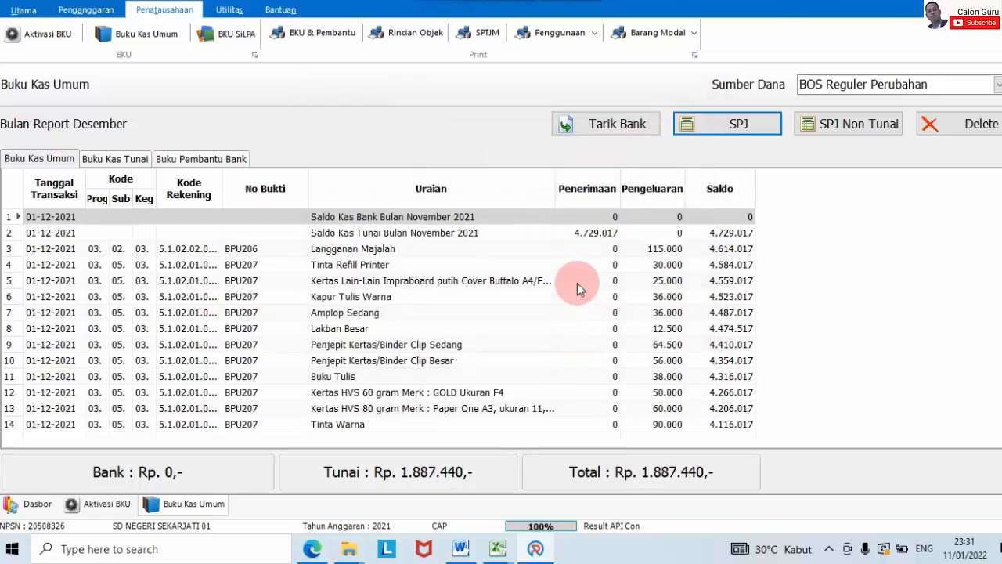
Step: Check the Belanja Air Desember budget of 25.000,00 in the RKAS sheet
mouse_move(511, 553)
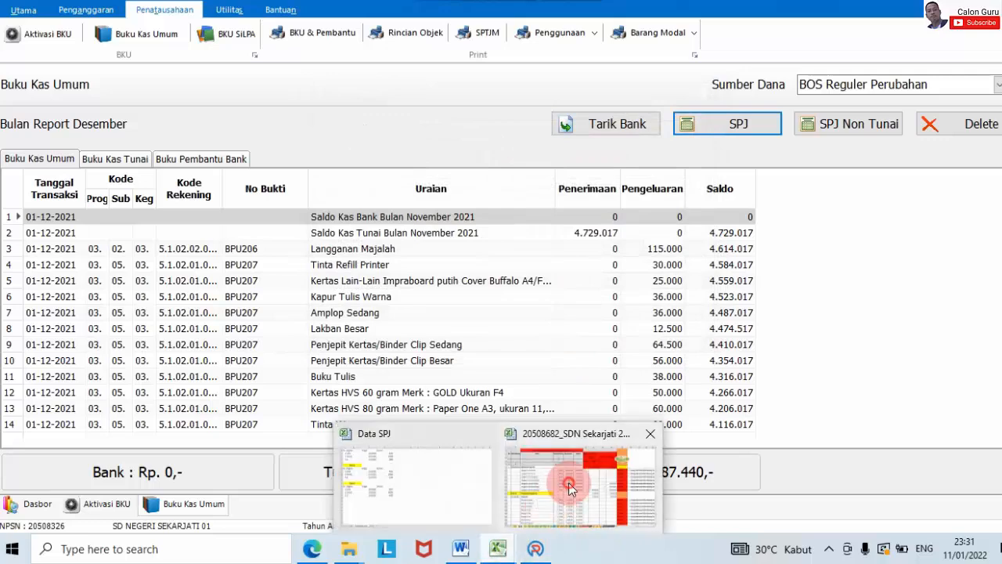
click(509, 479)
scroll(599, 358, down, 1)
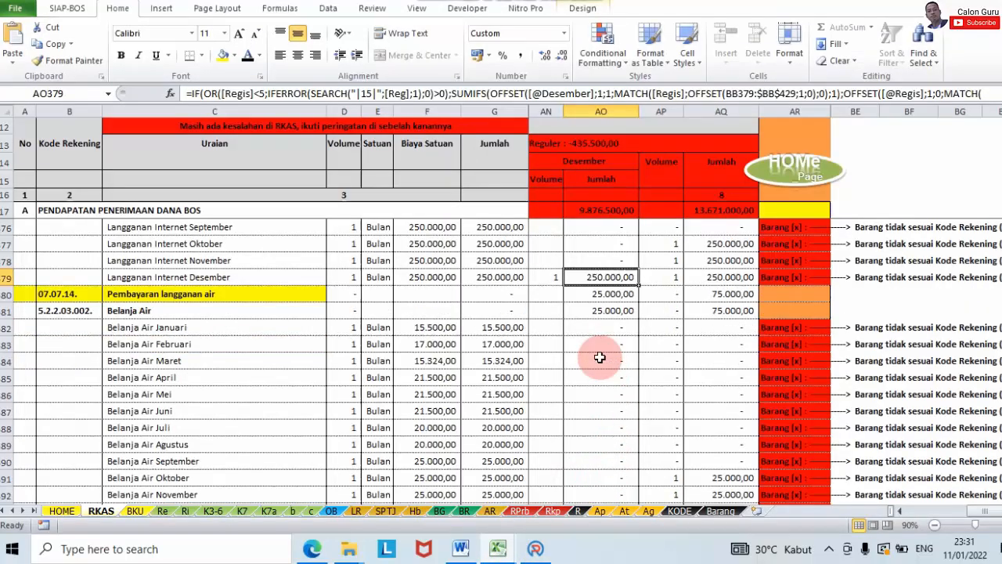
scroll(602, 286, down, 3)
click(611, 361)
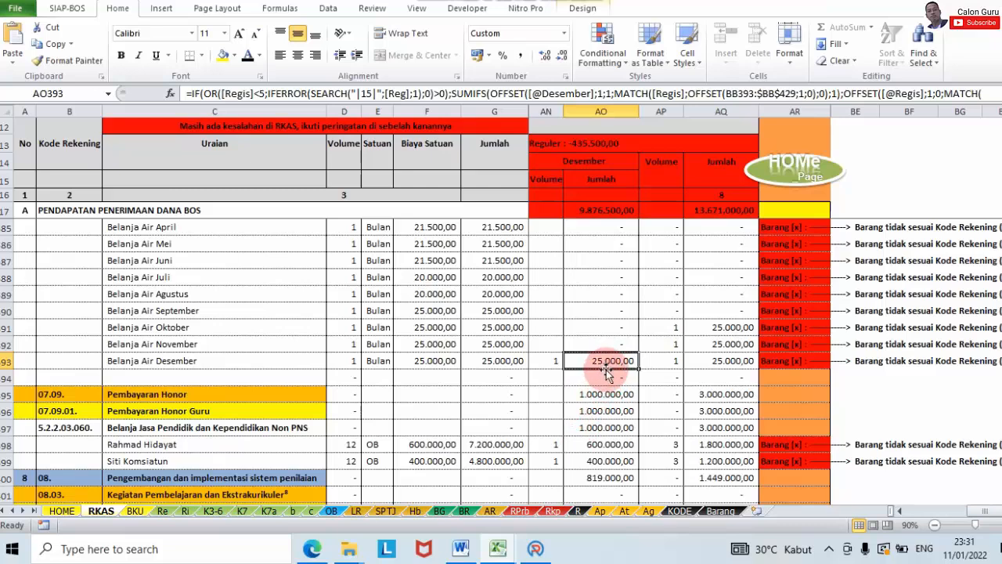
Step: Glance at the Data SPJ workbook, then return to the ARKAS cash book for a new SPJ
click(498, 550)
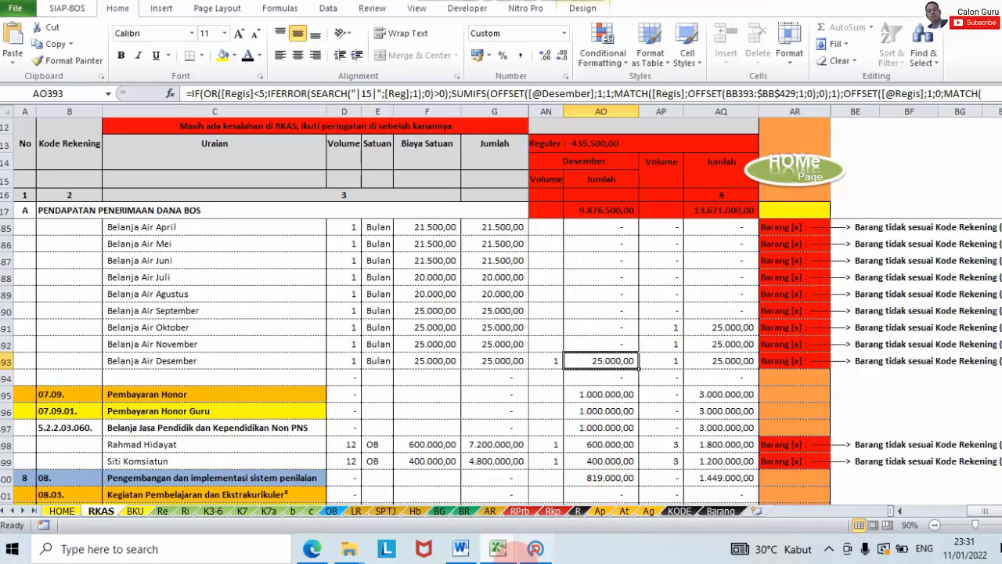
click(535, 549)
click(765, 123)
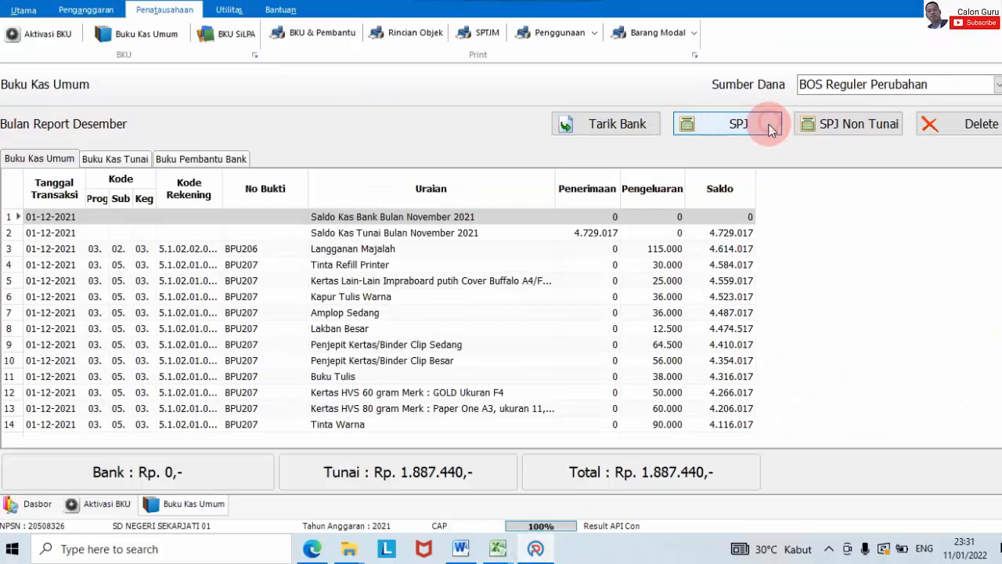
Step: Choose the Belanja Tagihan Air account and the Langganan Air desember activity with volume 1
click(693, 186)
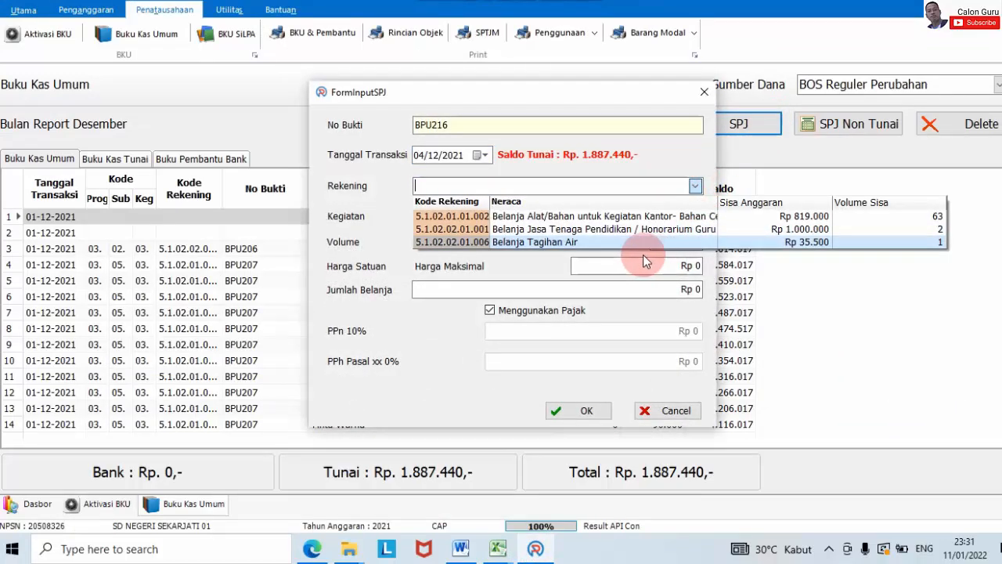
click(614, 244)
click(695, 217)
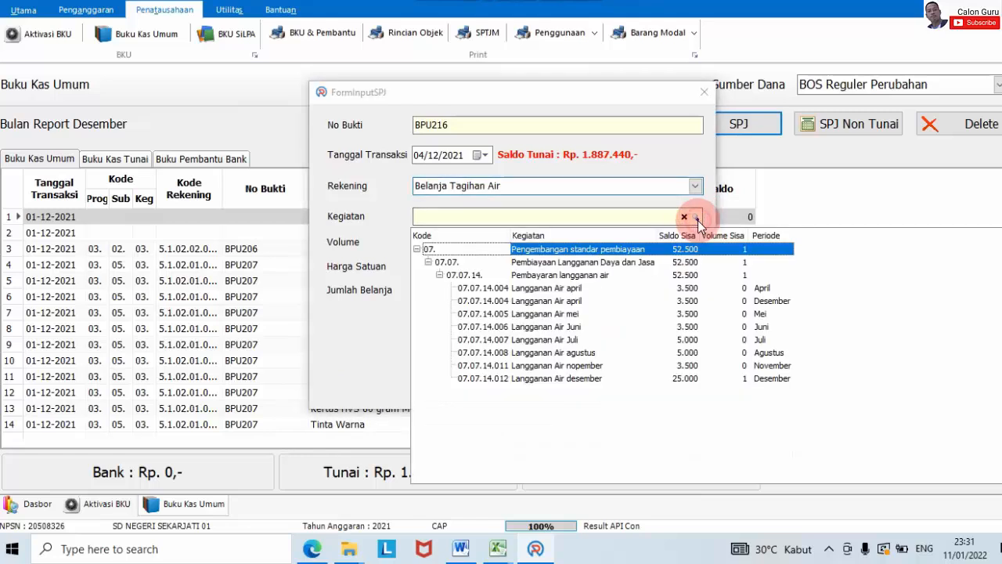
double_click(591, 378)
text(1)
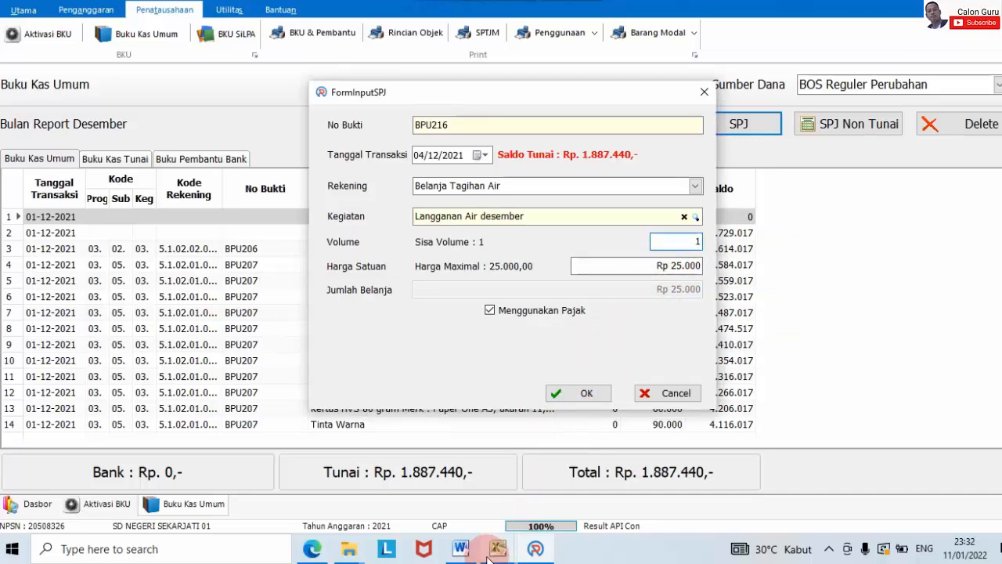
Step: Confirm the actual bill in Data SPJ, then save the entry at unit price 21500
mouse_move(496, 548)
click(407, 513)
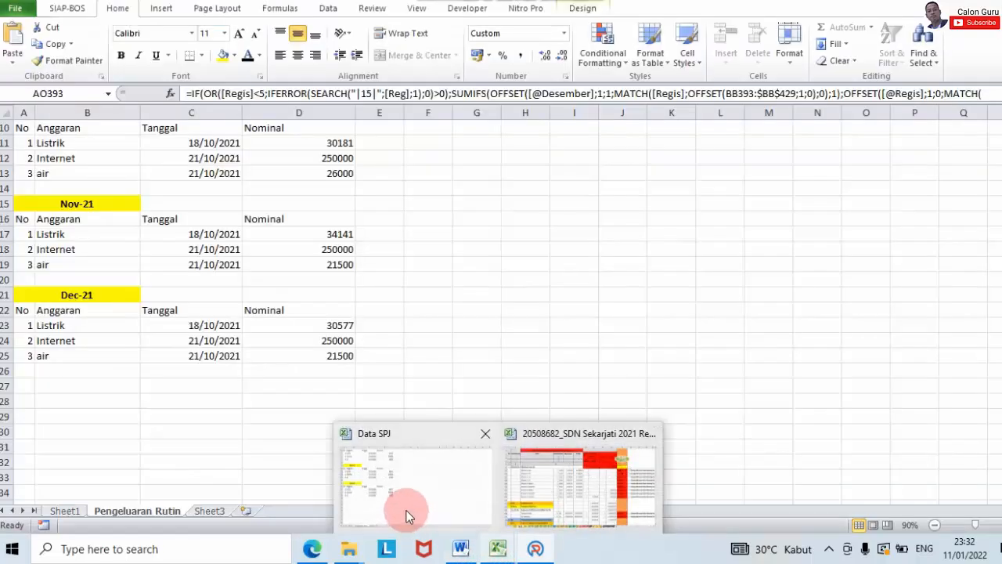
click(406, 516)
click(662, 266)
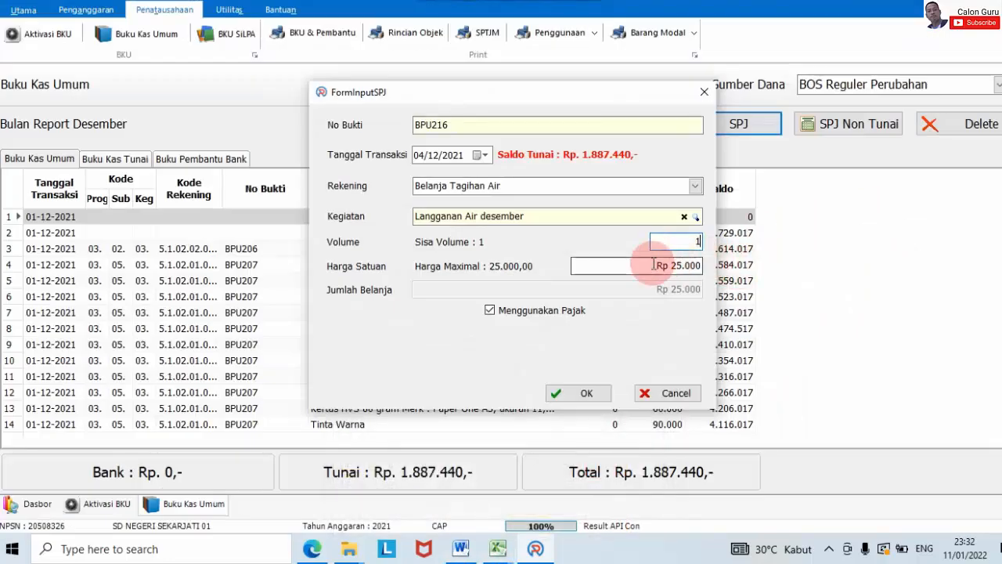
text(21500)
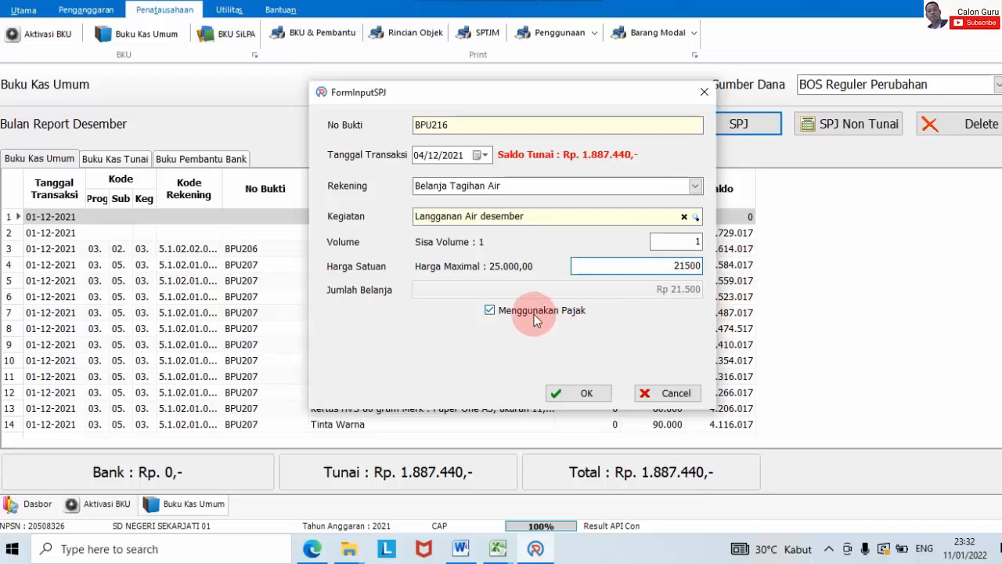
click(609, 342)
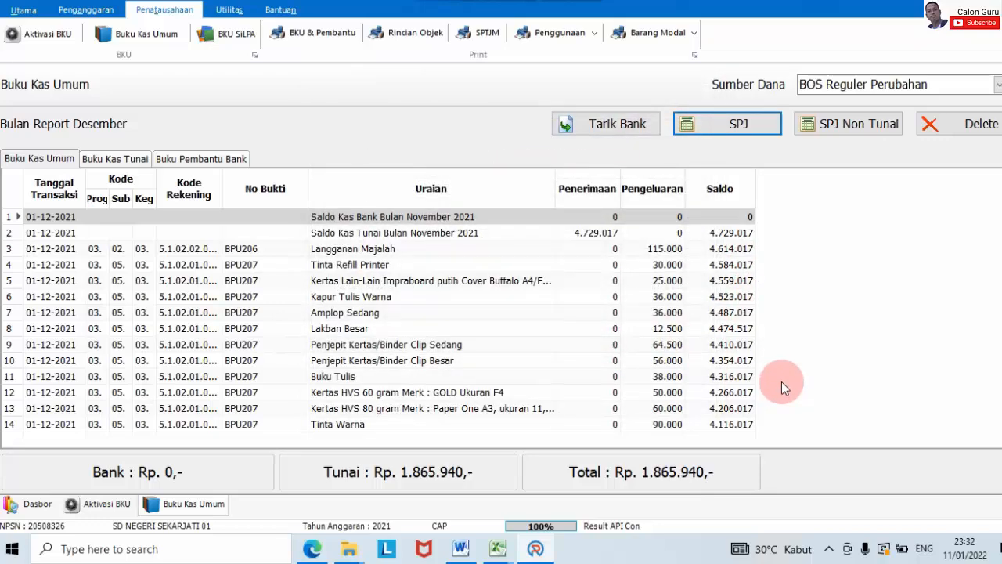
Step: Look up the Pembayaran Honor Guru December amounts (600.000,00 and 400.000,00) in RKAS, then return to ARKAS
mouse_move(505, 552)
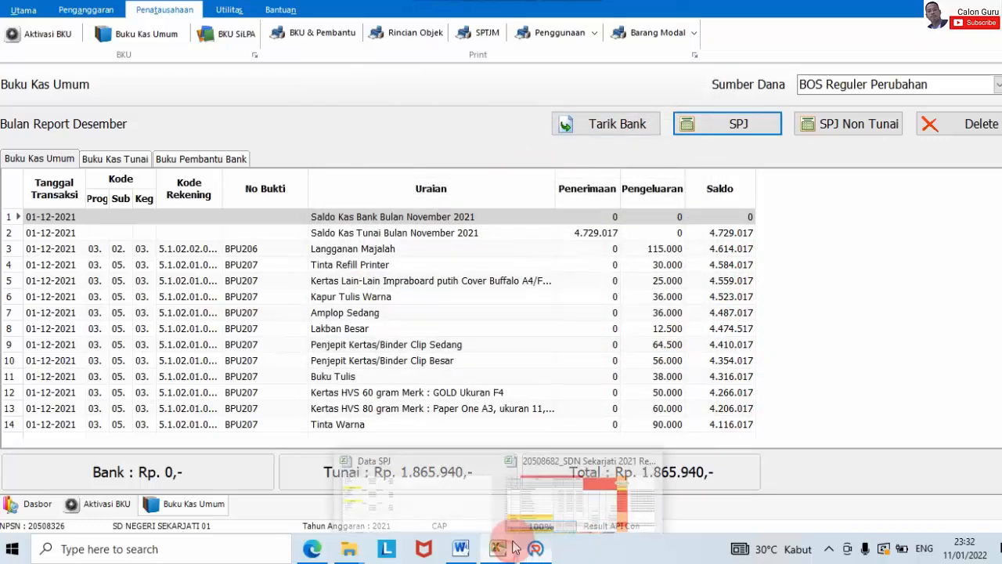
click(587, 489)
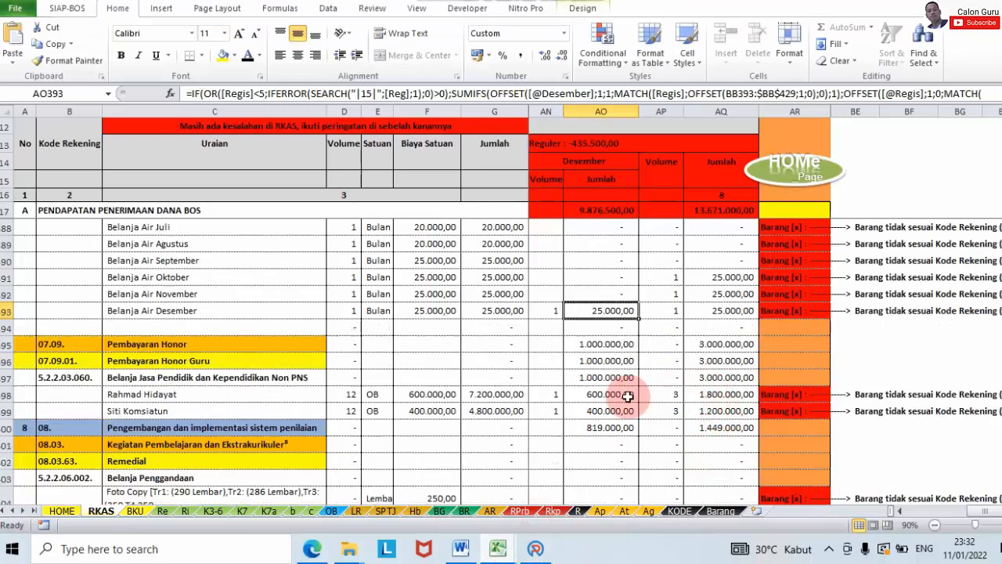
scroll(627, 397, down, 1)
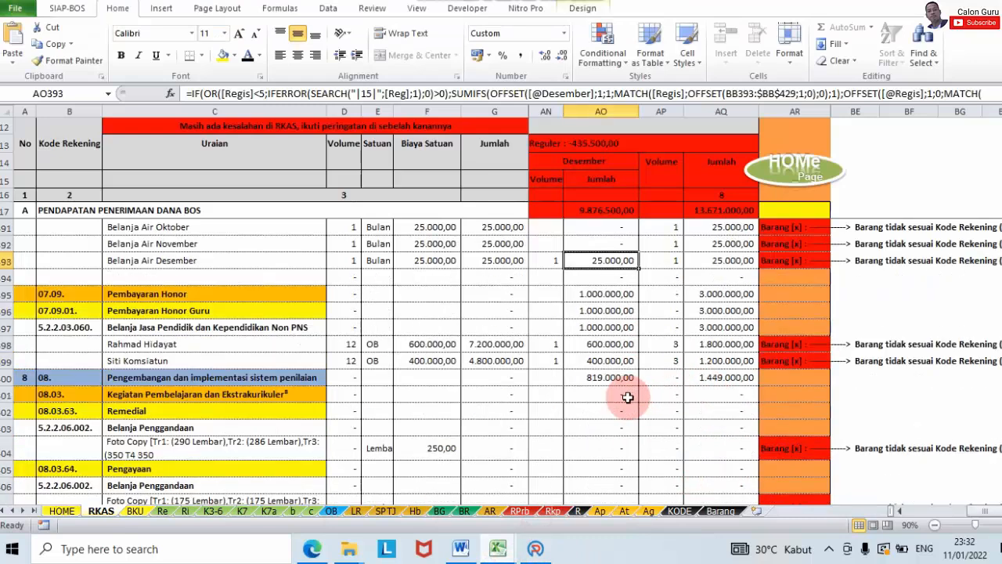
click(269, 340)
click(595, 347)
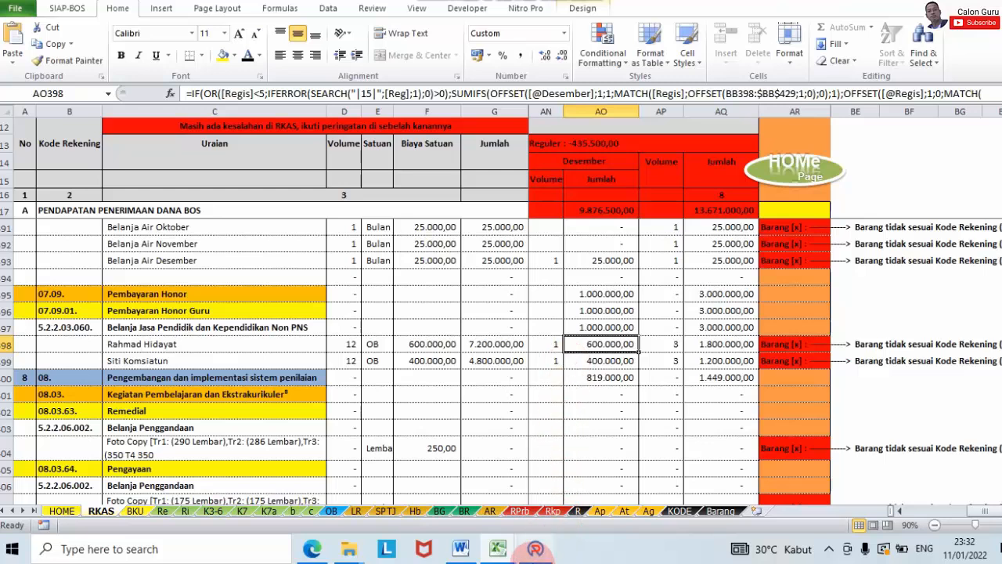
click(535, 551)
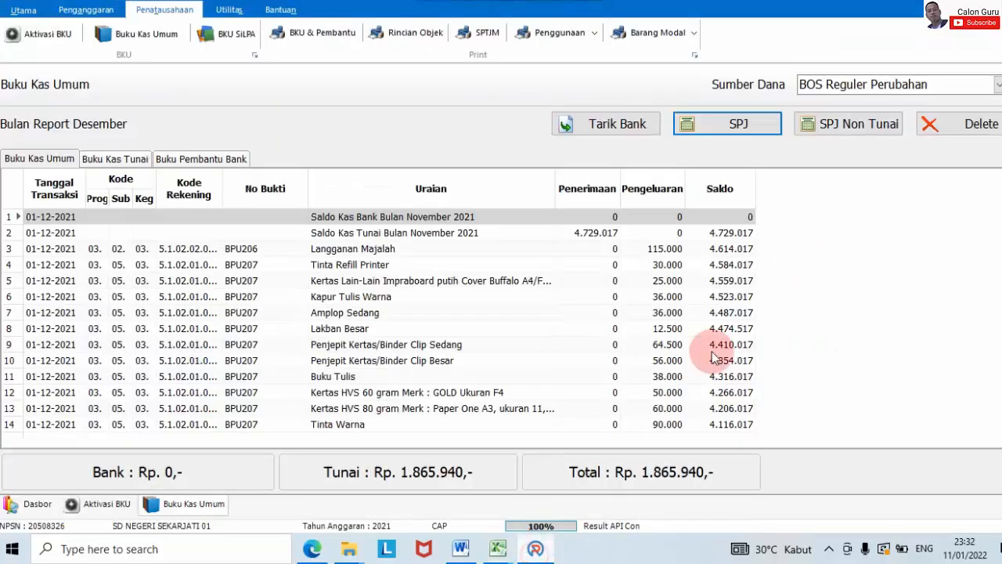
Step: Record the first teacher's Honorarium Guru SPJ of Rp 600.000, volume 1, without tax
click(739, 128)
click(695, 186)
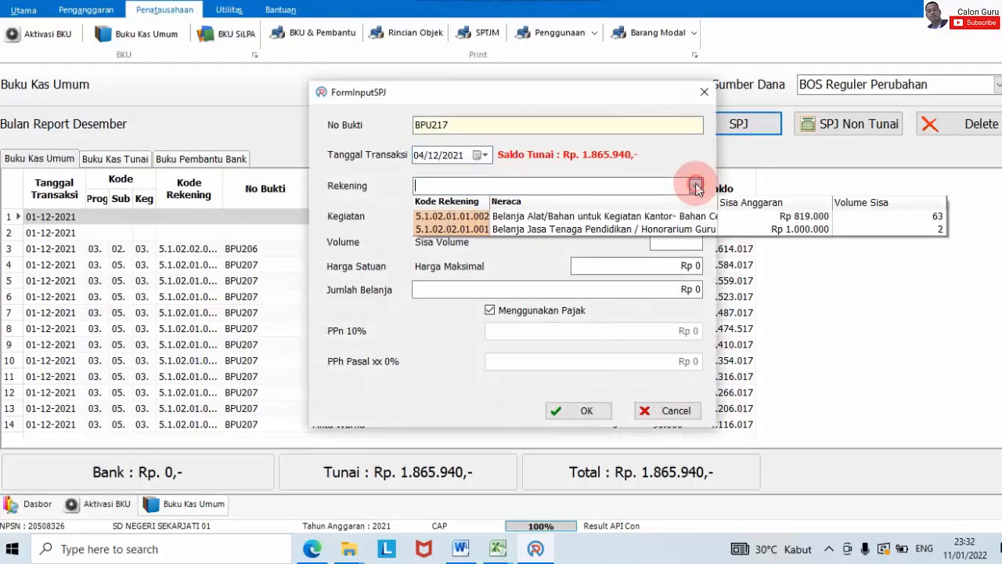
click(685, 228)
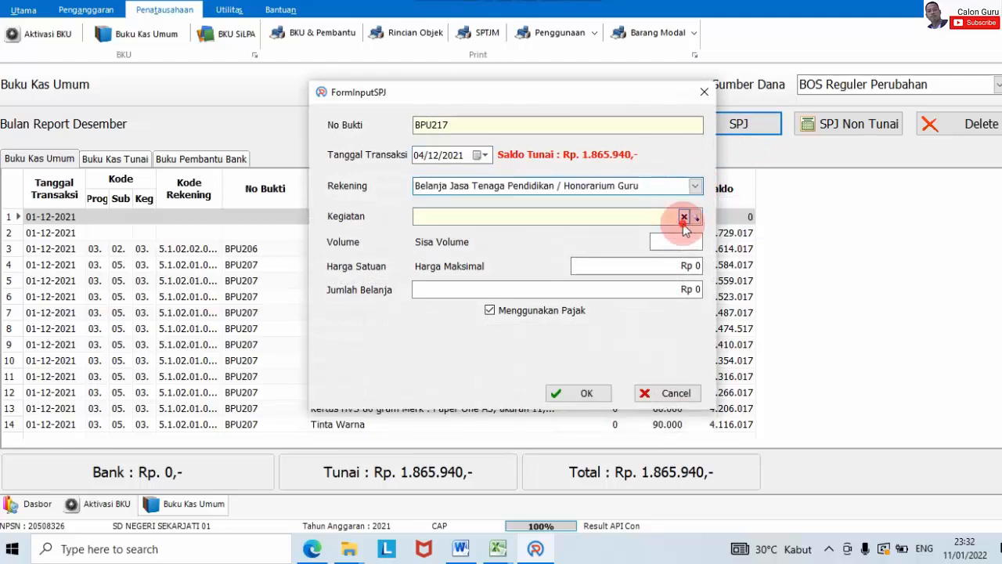
click(692, 217)
click(681, 292)
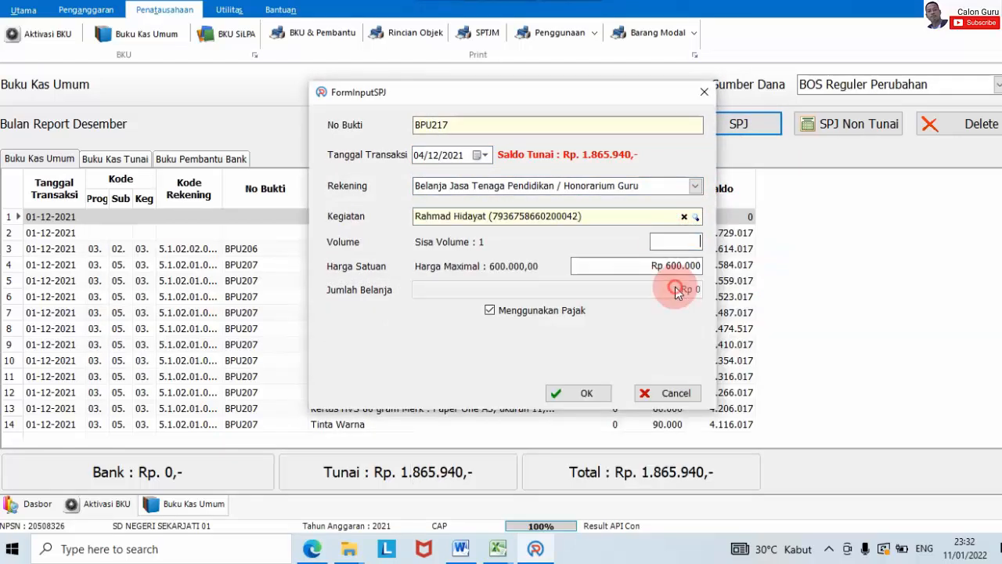
click(692, 244)
text(1)
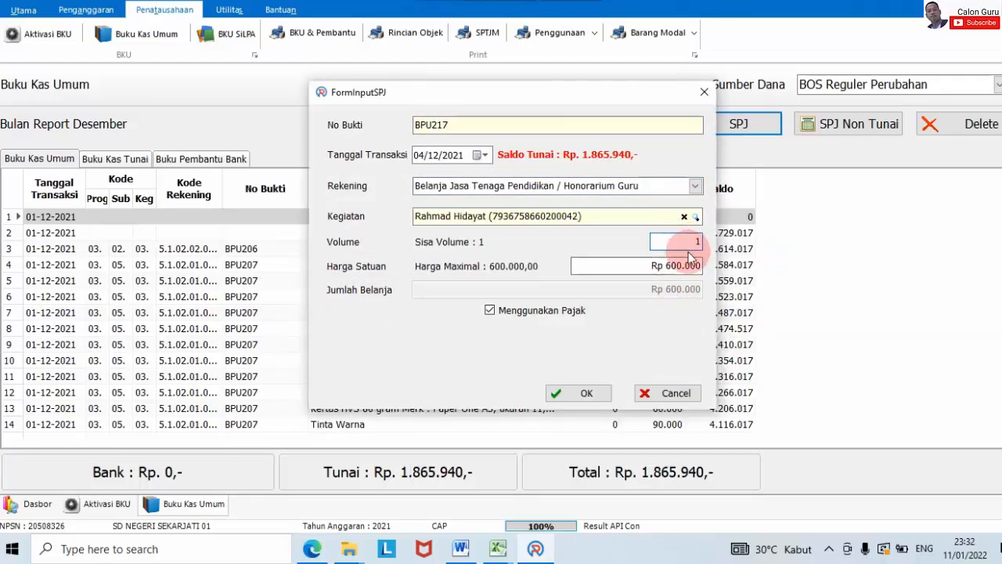
click(501, 310)
click(592, 339)
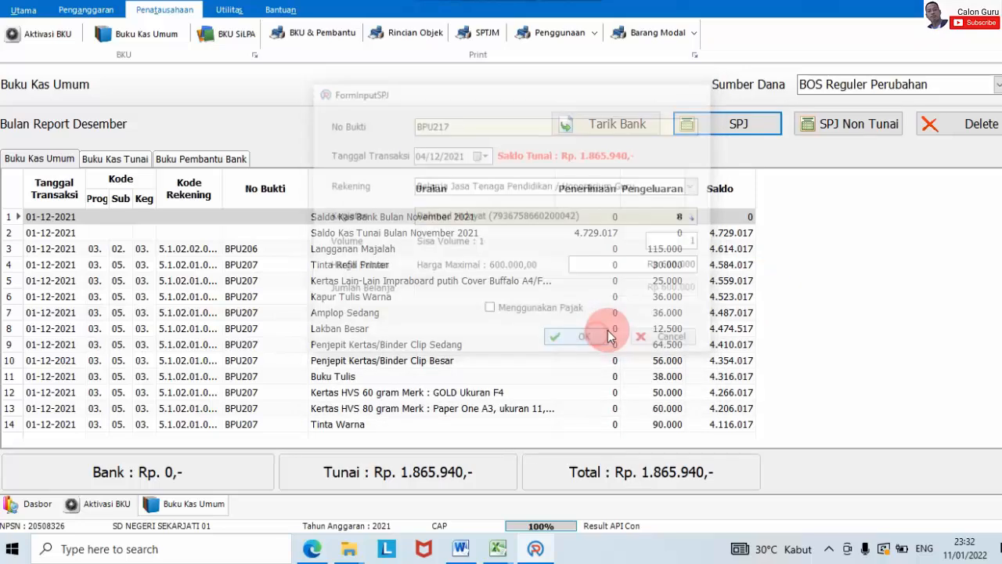
Step: Record the second teacher's Honorarium Guru SPJ of Rp 400.000, volume 1, without tax
click(717, 126)
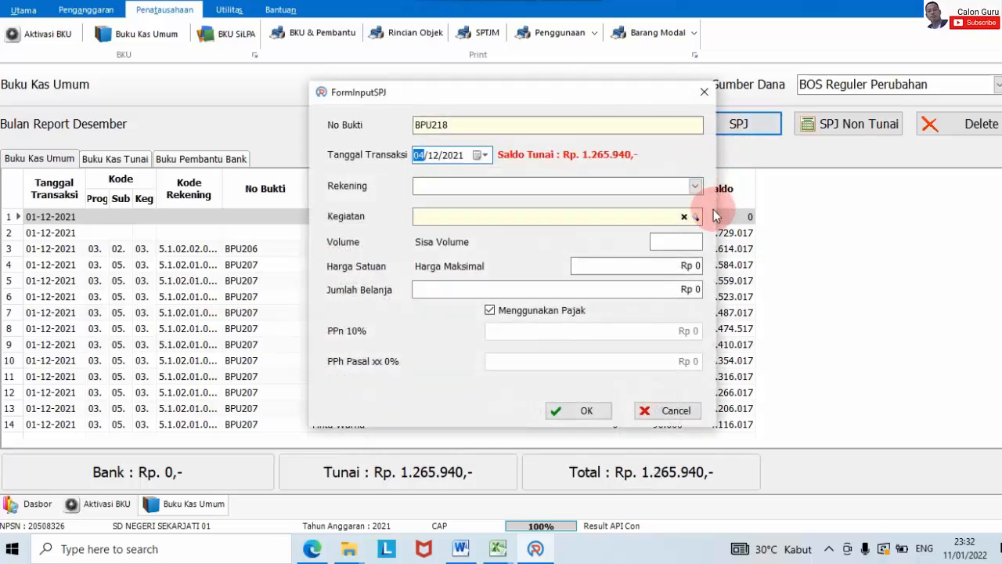
click(694, 190)
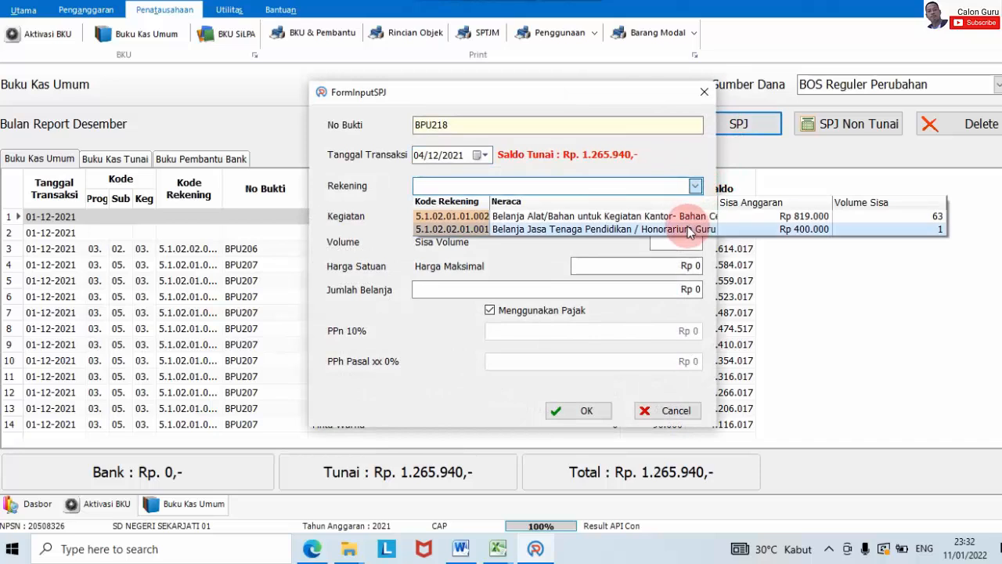
click(687, 216)
click(694, 217)
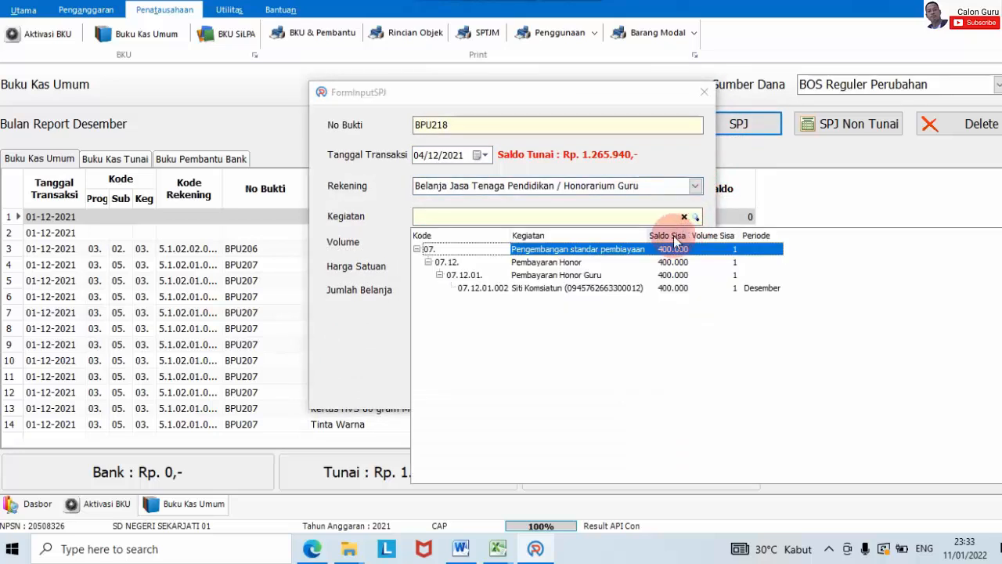
double_click(649, 290)
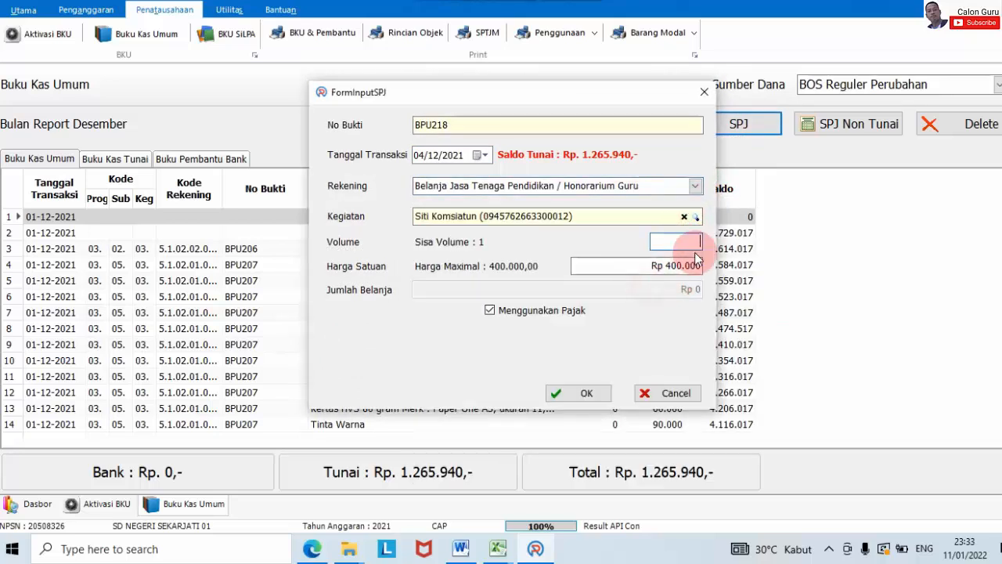
text(1)
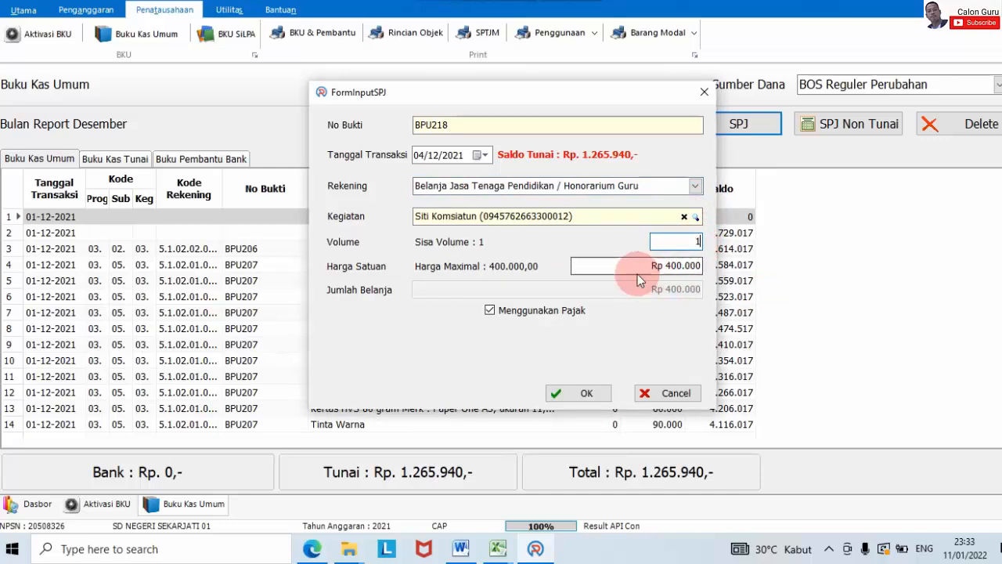
click(579, 307)
click(588, 339)
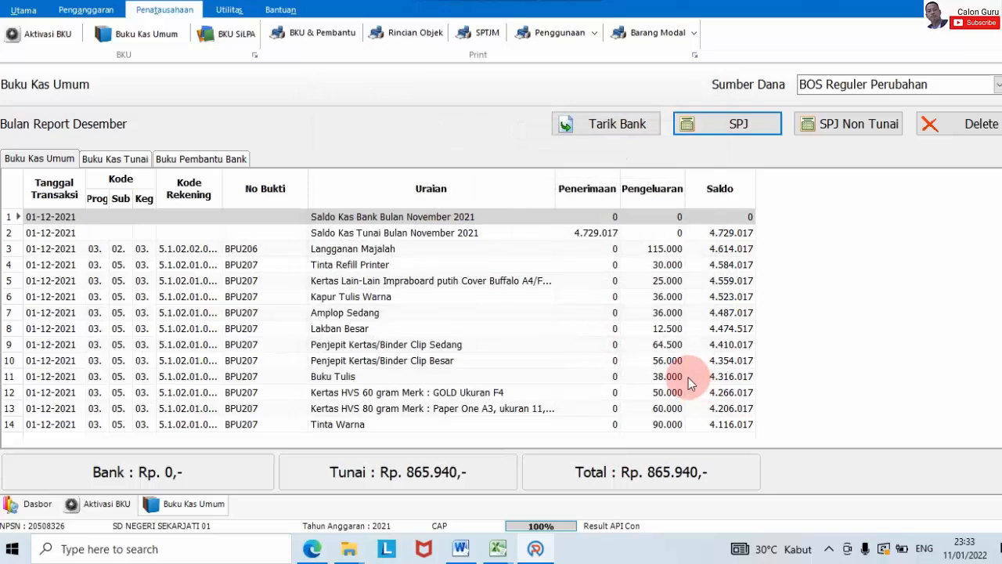
mouse_move(502, 552)
click(540, 505)
scroll(588, 402, down, 5)
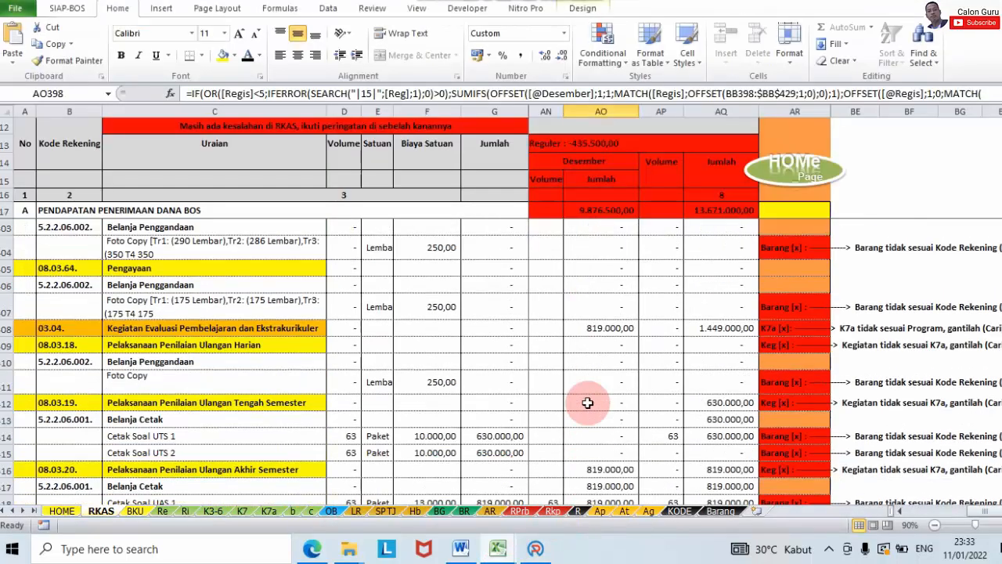
scroll(587, 403, down, 1)
scroll(587, 402, down, 1)
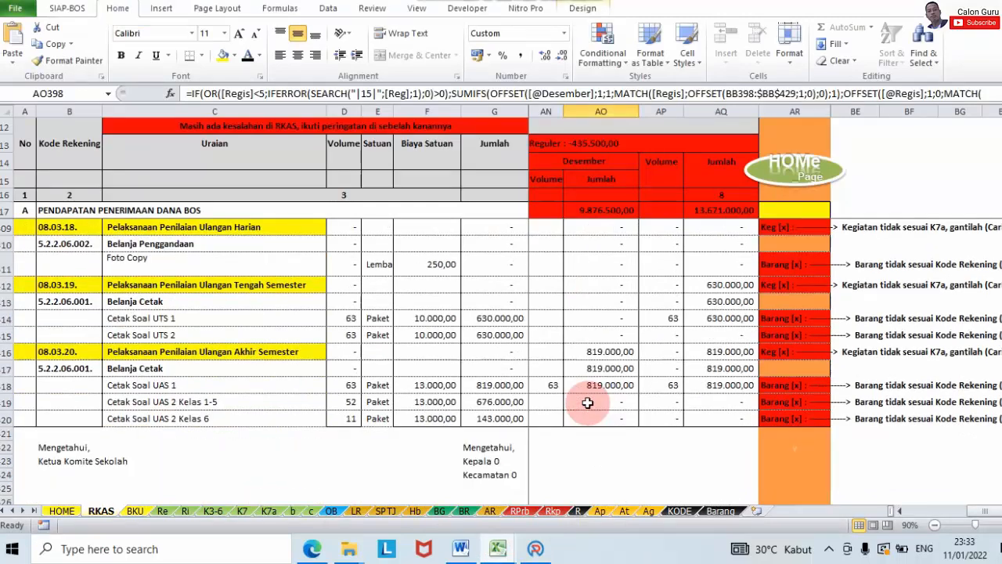
click(583, 389)
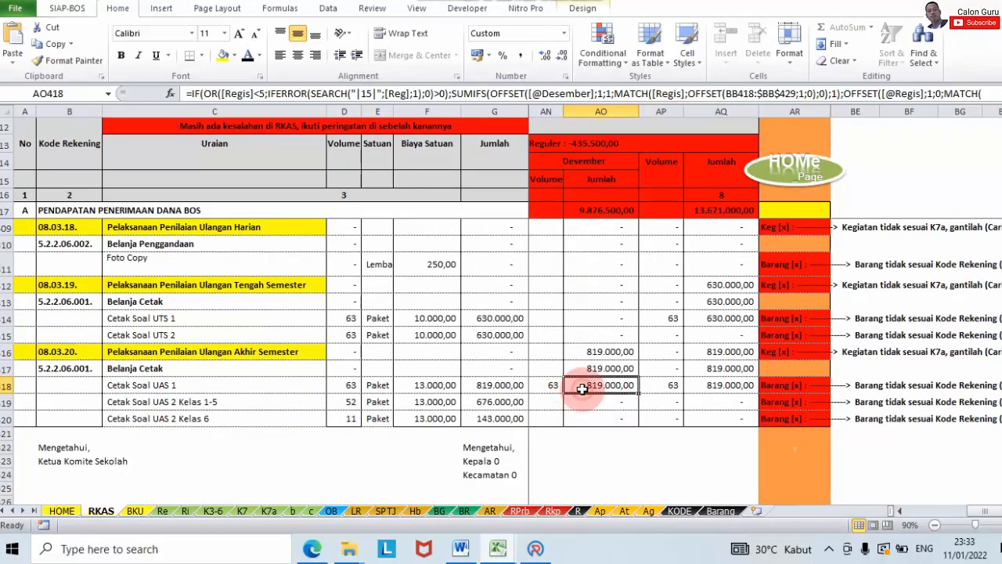
click(536, 550)
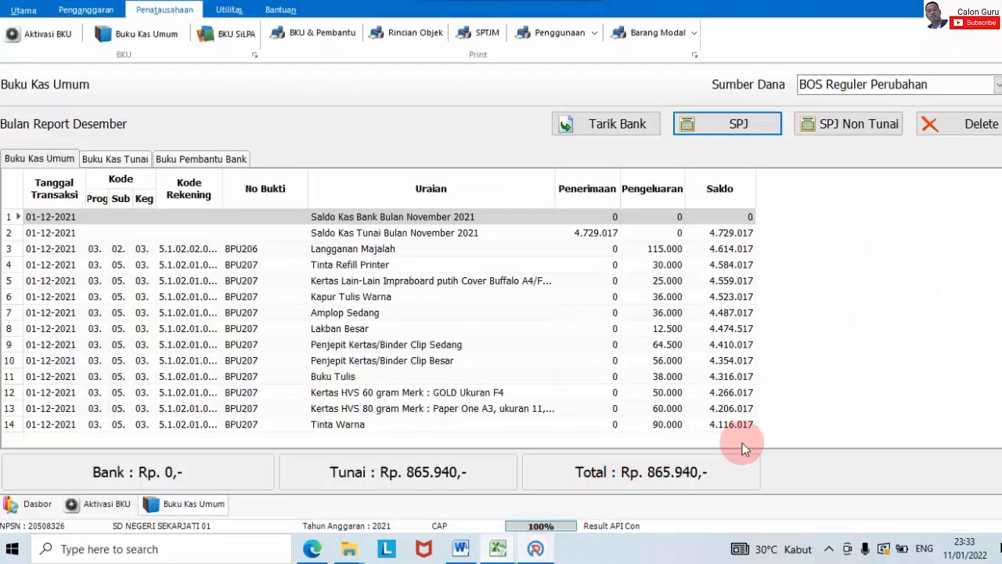
Step: Start a new SPJ under Belanja Alat/Bahan for activity 08.04.16 Ulangan Akhir Semester
click(736, 126)
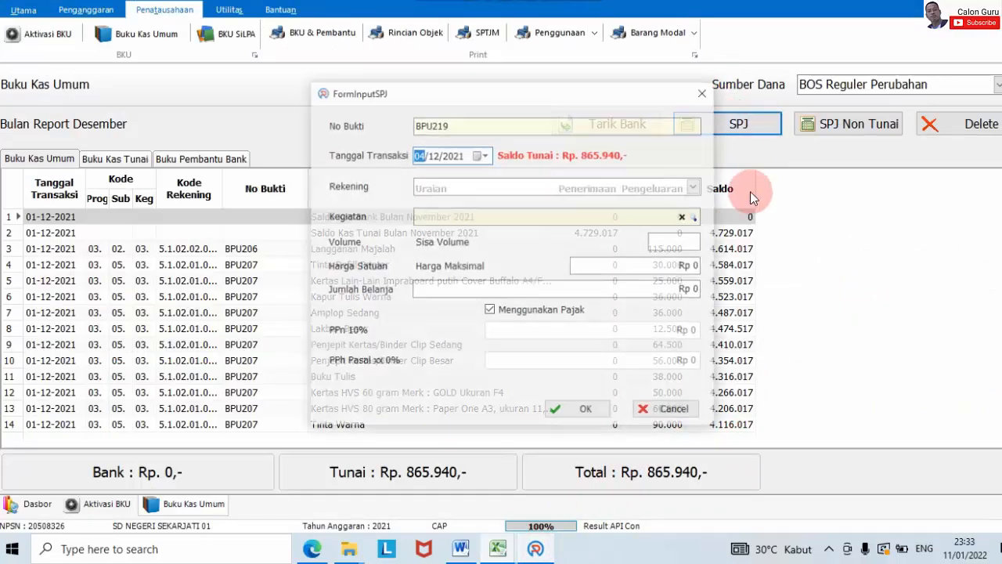
click(695, 185)
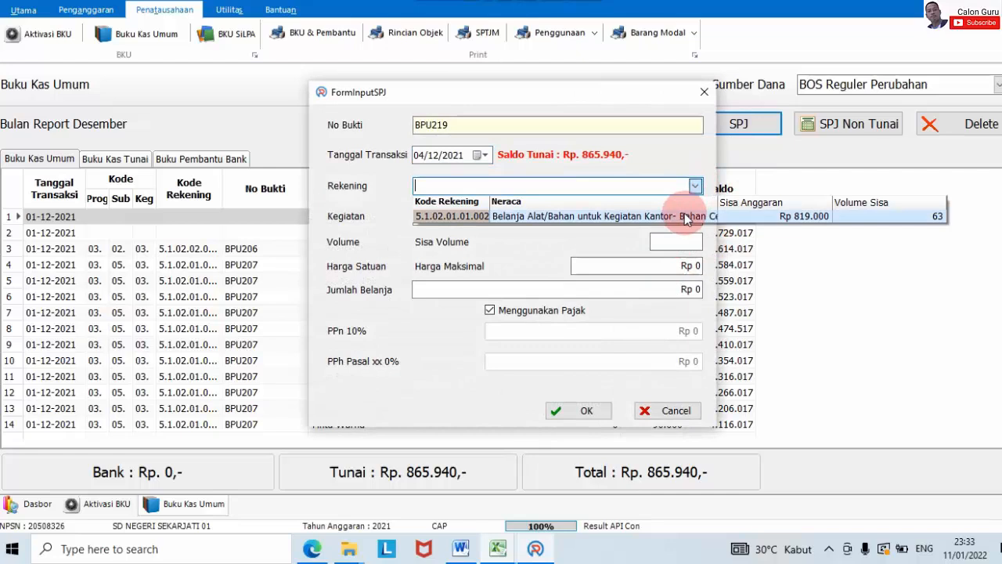
click(685, 217)
click(687, 217)
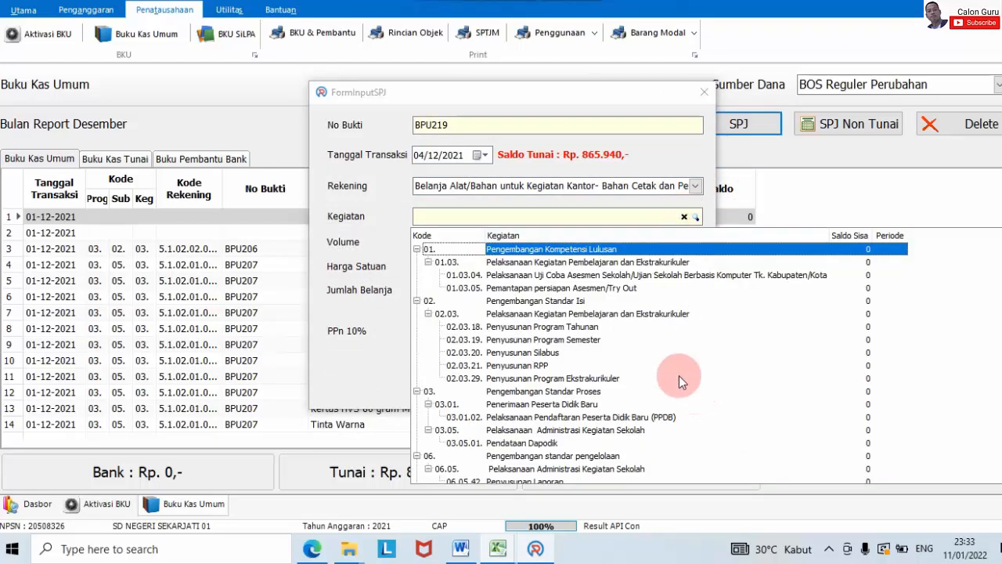
scroll(667, 378, down, 2)
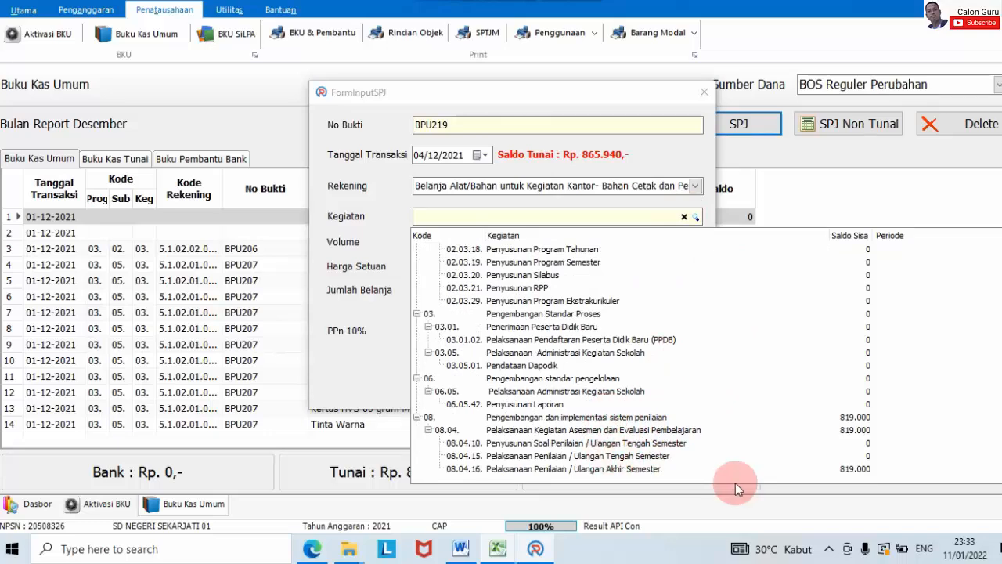
click(599, 468)
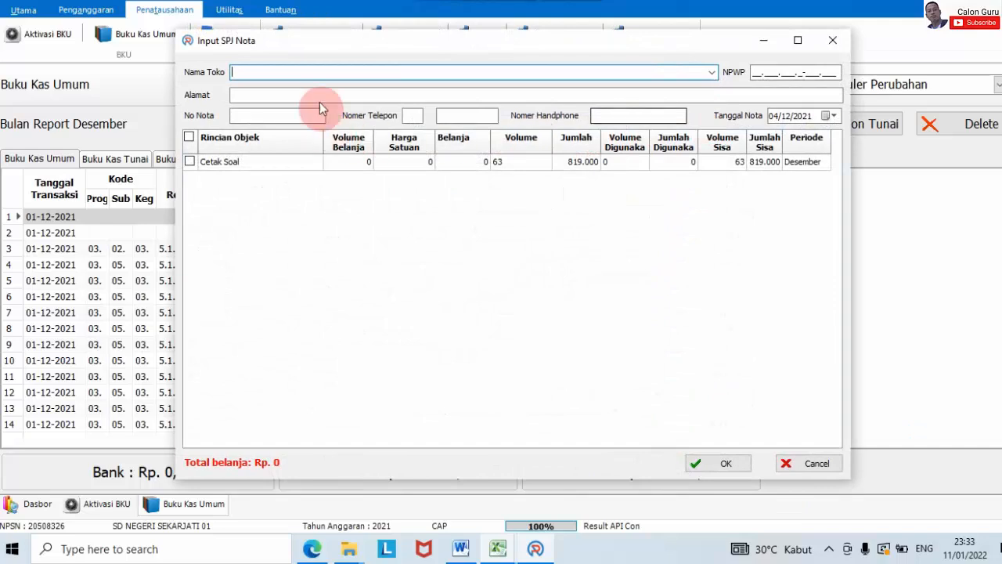
Step: Enter shop Korwil Karanganyar, include the Cetak Soal item, and save the Rp 819.000 entry untaxed
click(313, 72)
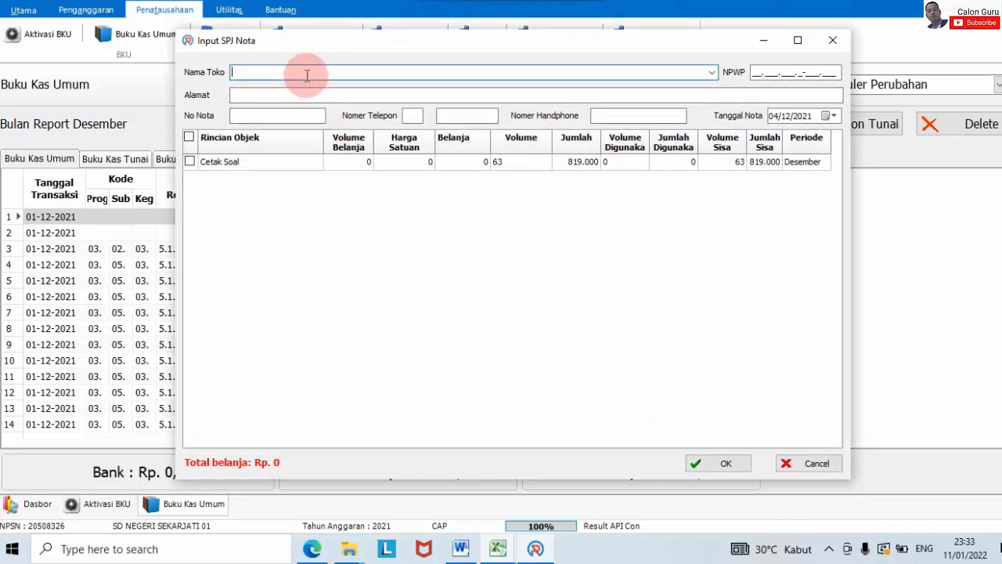
text(Korwil Karanganyar)
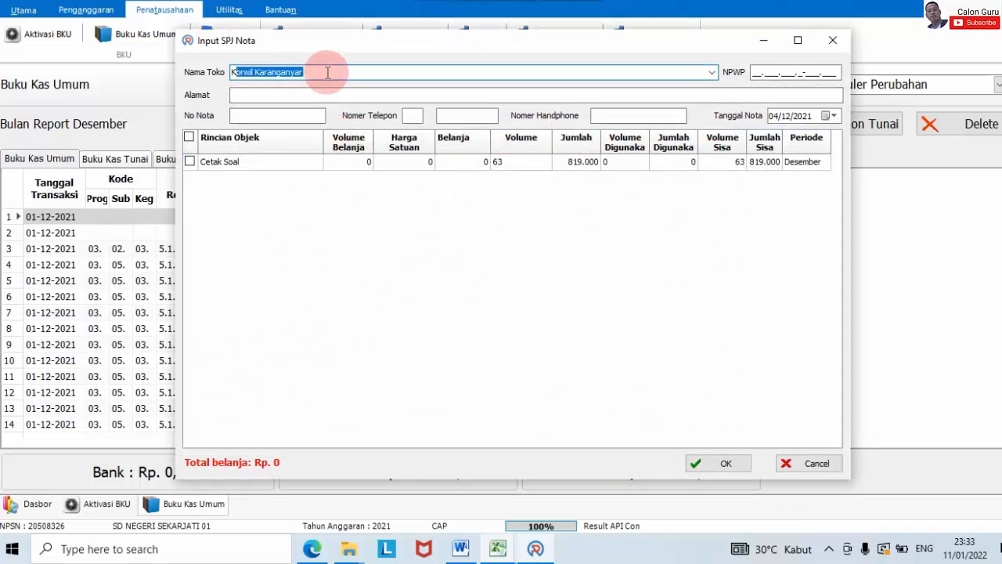
key(Tab)
click(189, 162)
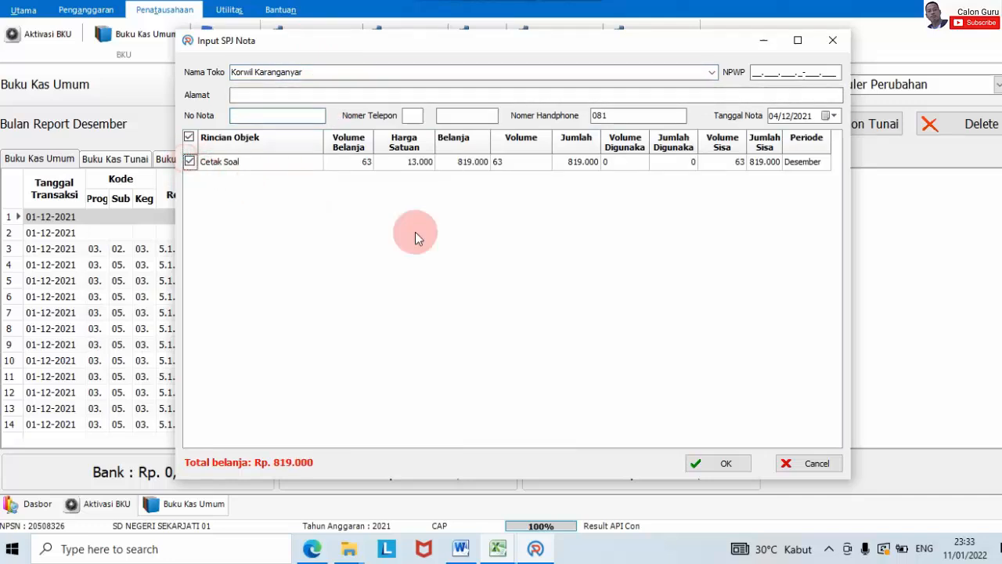
click(726, 463)
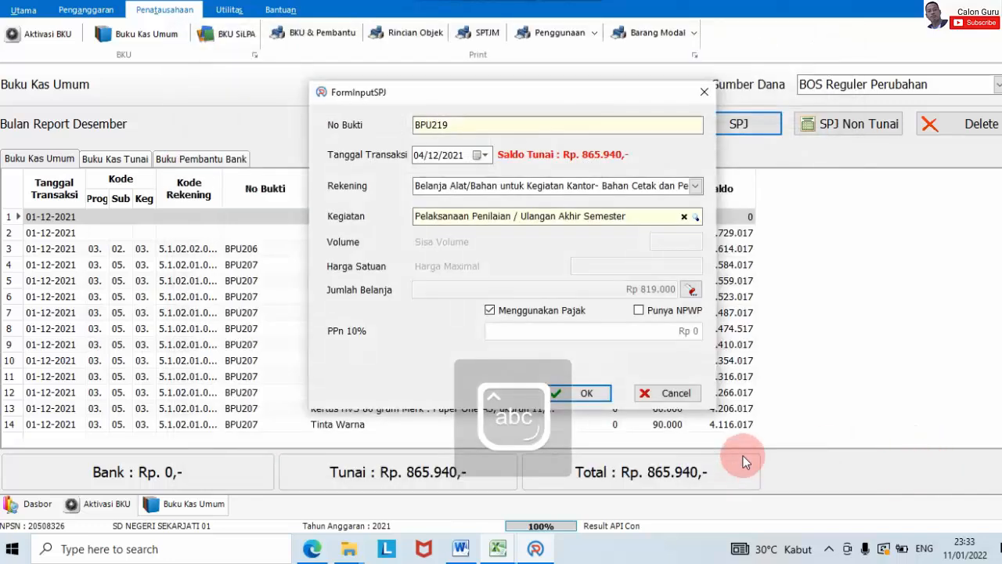
click(539, 312)
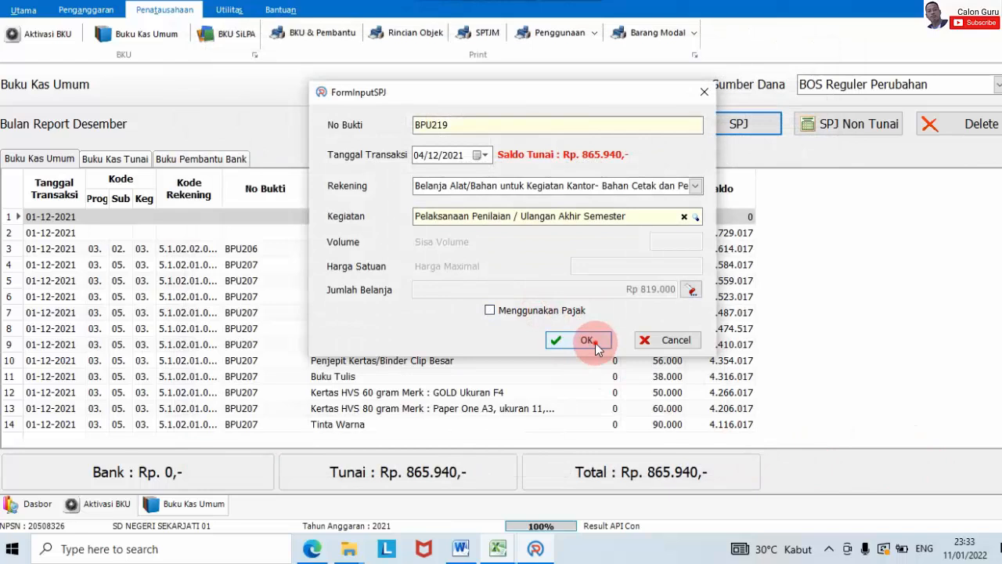
click(587, 339)
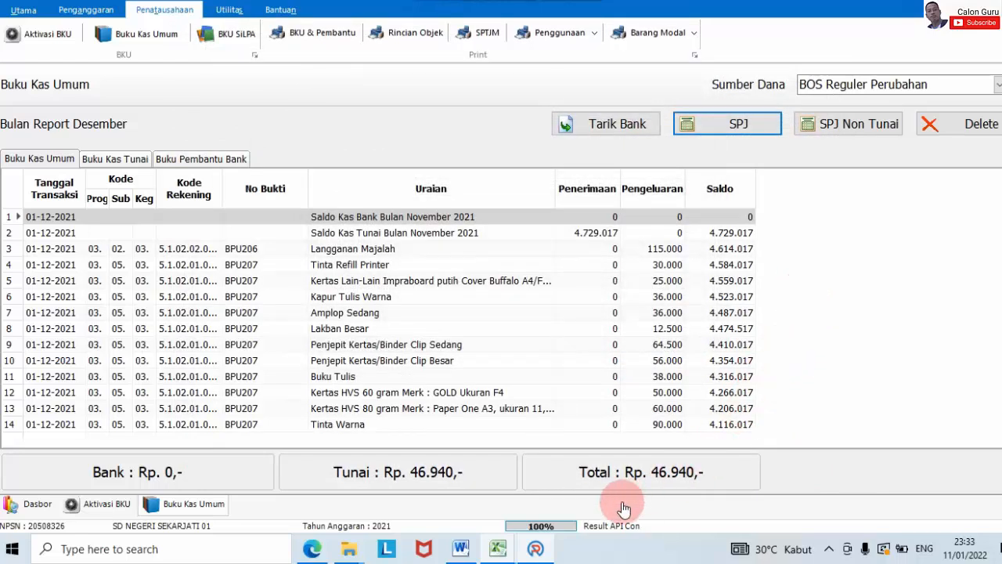
mouse_move(505, 551)
click(596, 494)
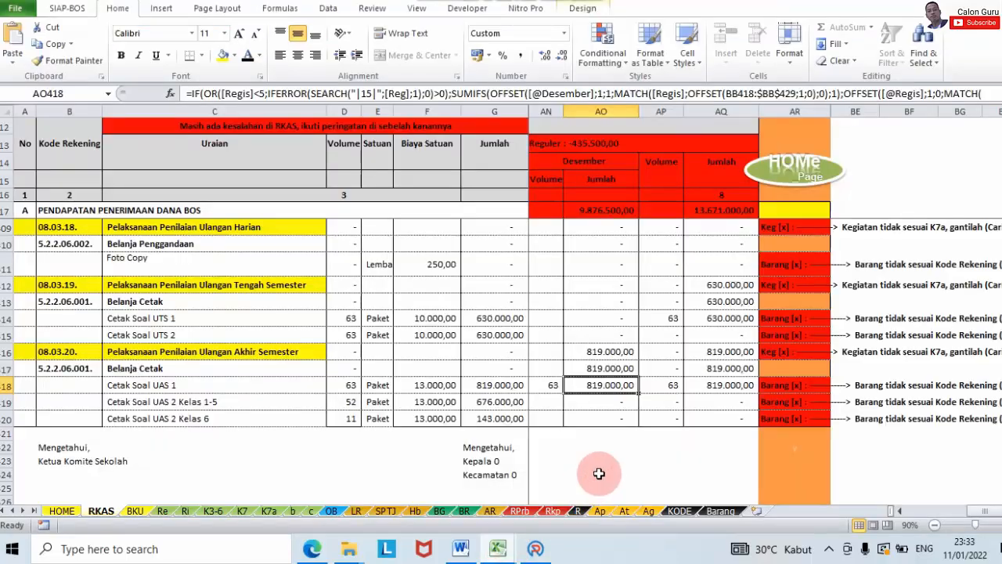
mouse_move(540, 547)
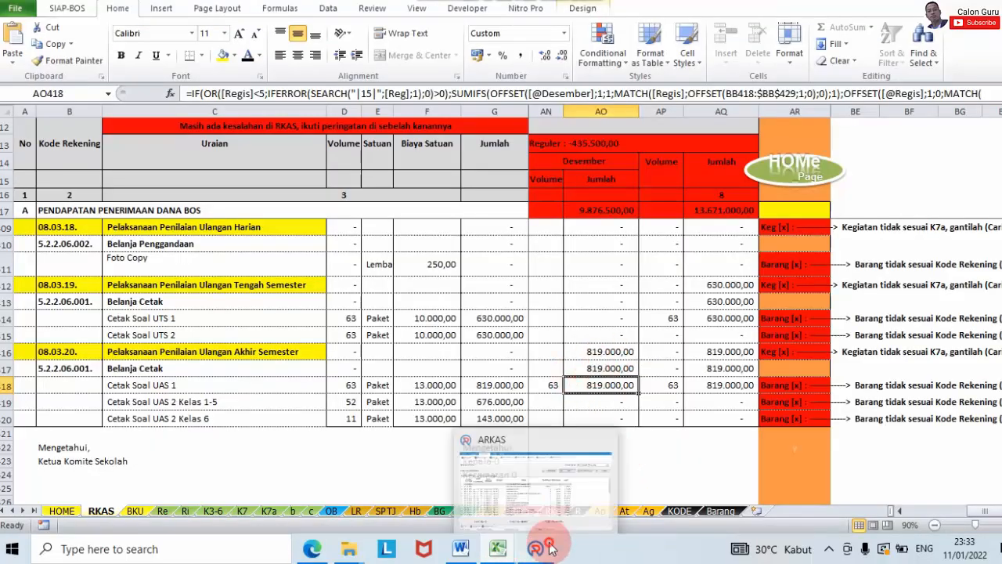
click(610, 462)
click(614, 328)
click(864, 306)
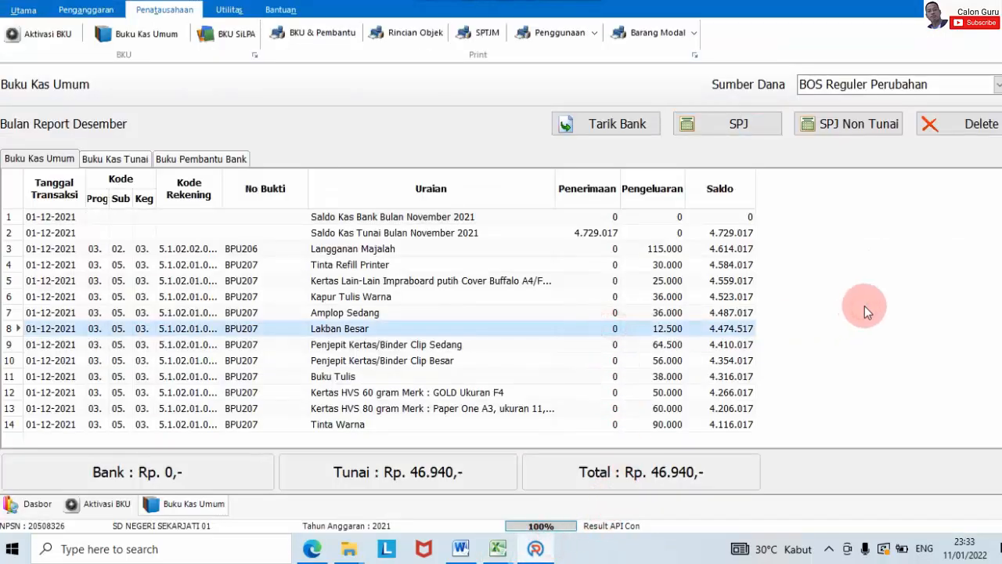
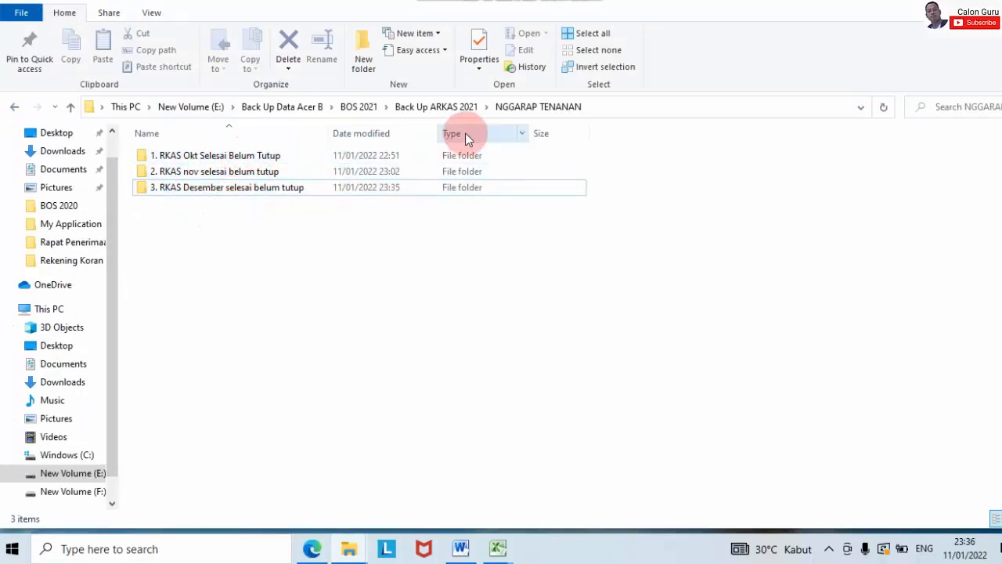
Step: Go back up to the Back Up ARKAS 2021 folder and minimise File Explorer
click(459, 106)
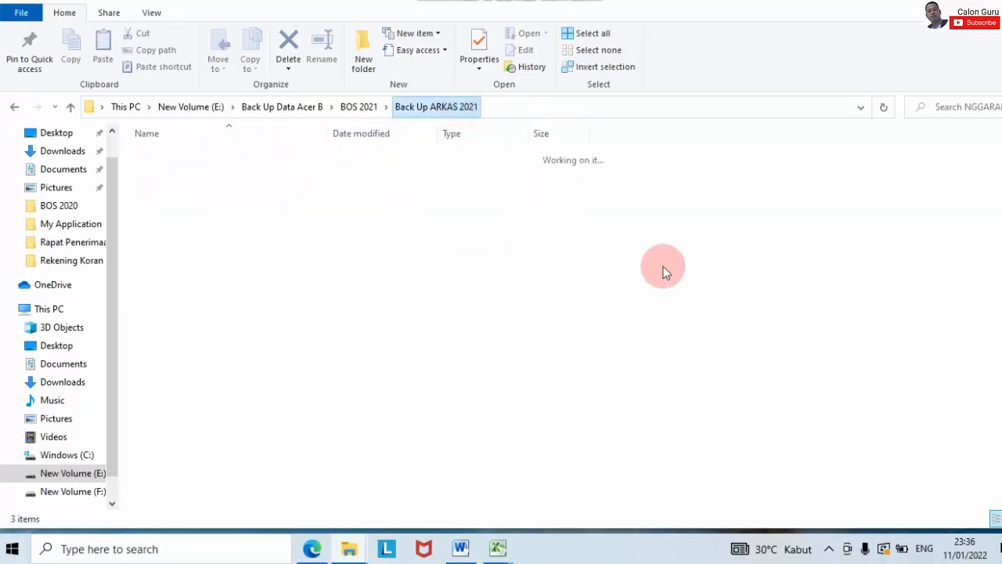
click(703, 291)
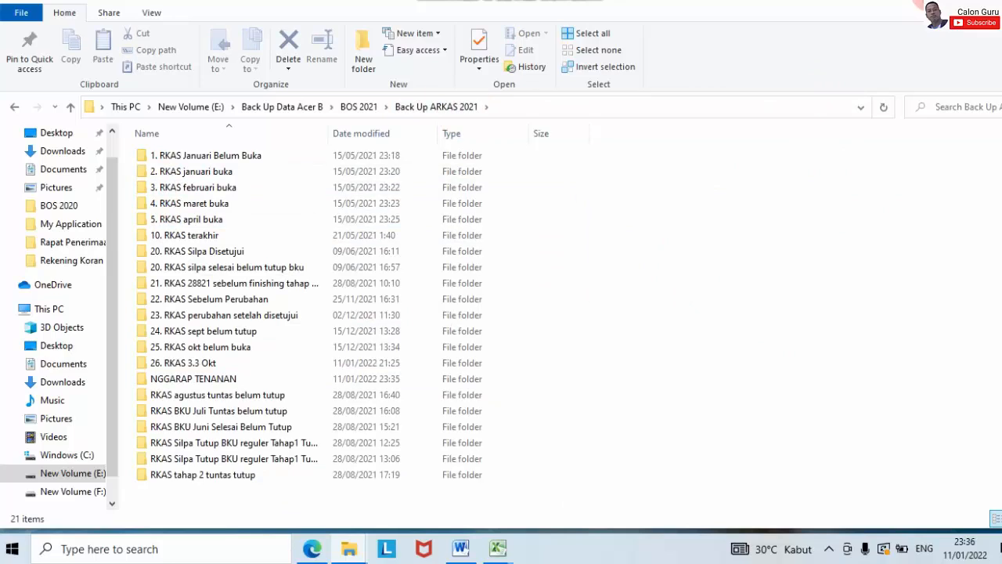
click(811, 0)
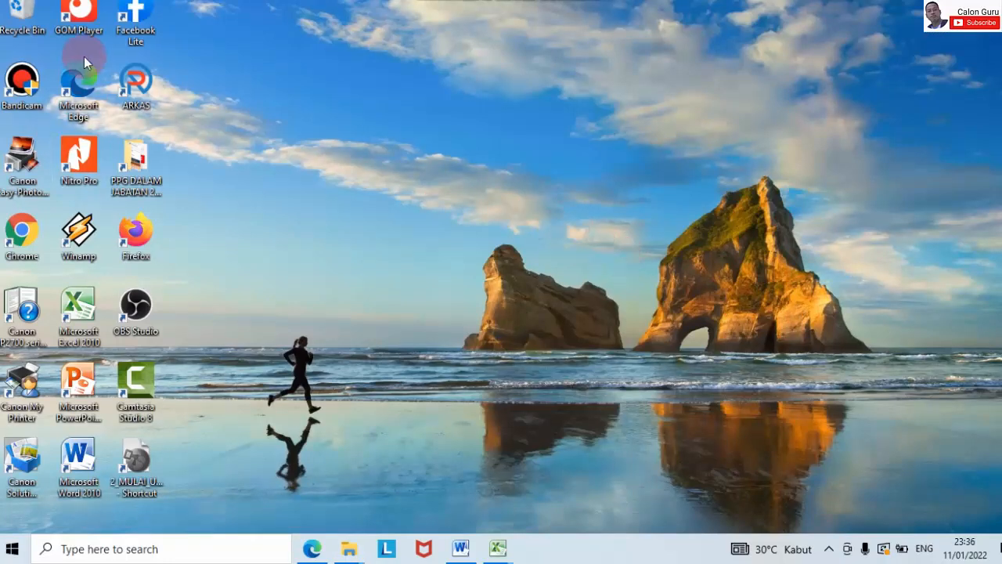
Step: Relaunch ARKAS and show the BOS Reguler Perubahan Buku Kas Umum for December, totalling Rp 46.940
double_click(129, 75)
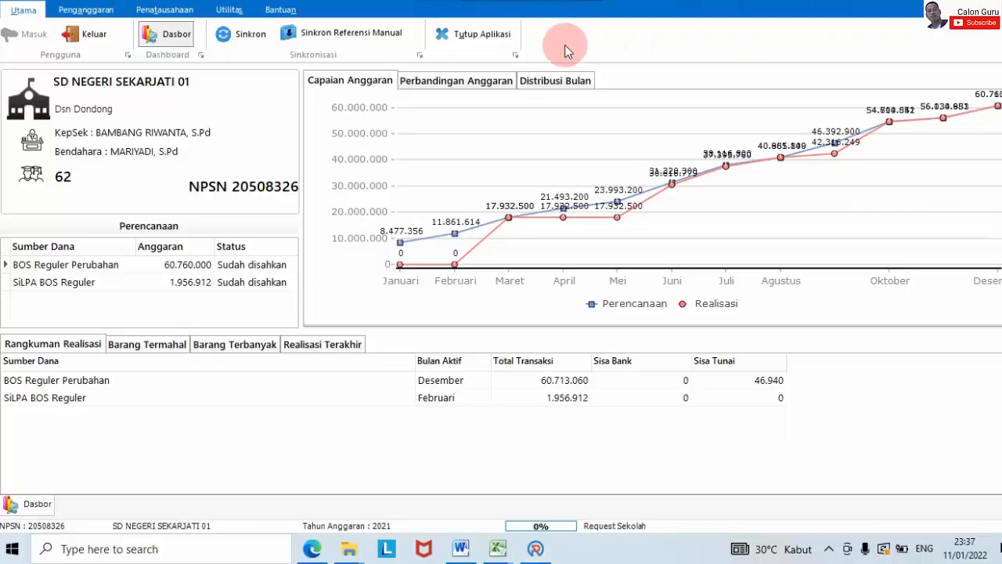
click(161, 10)
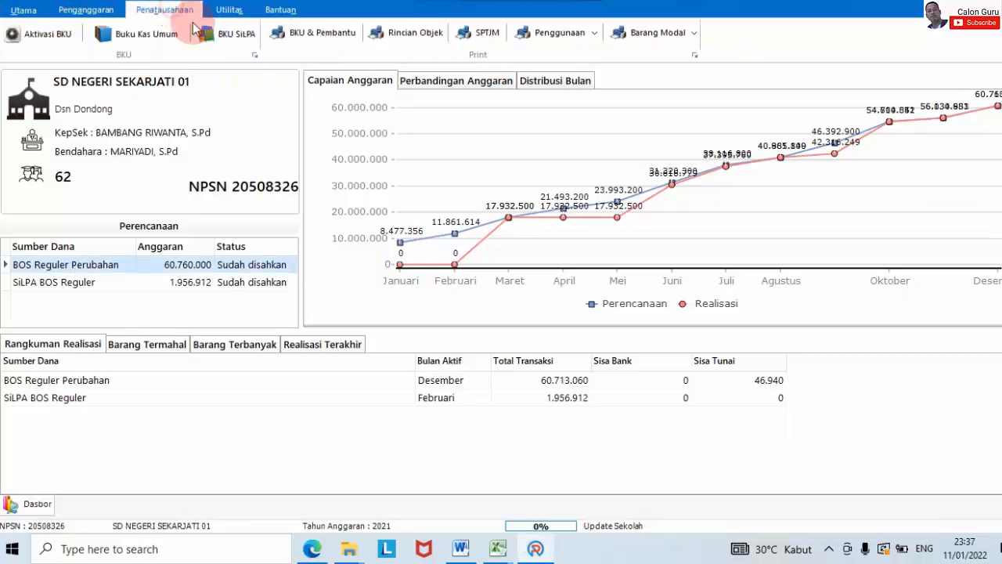
click(117, 34)
click(950, 88)
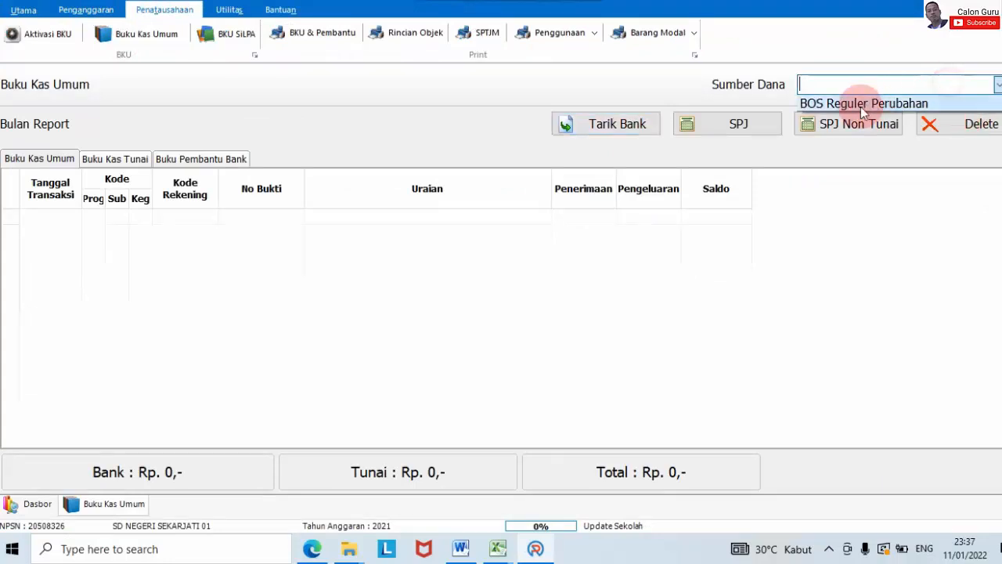
click(858, 102)
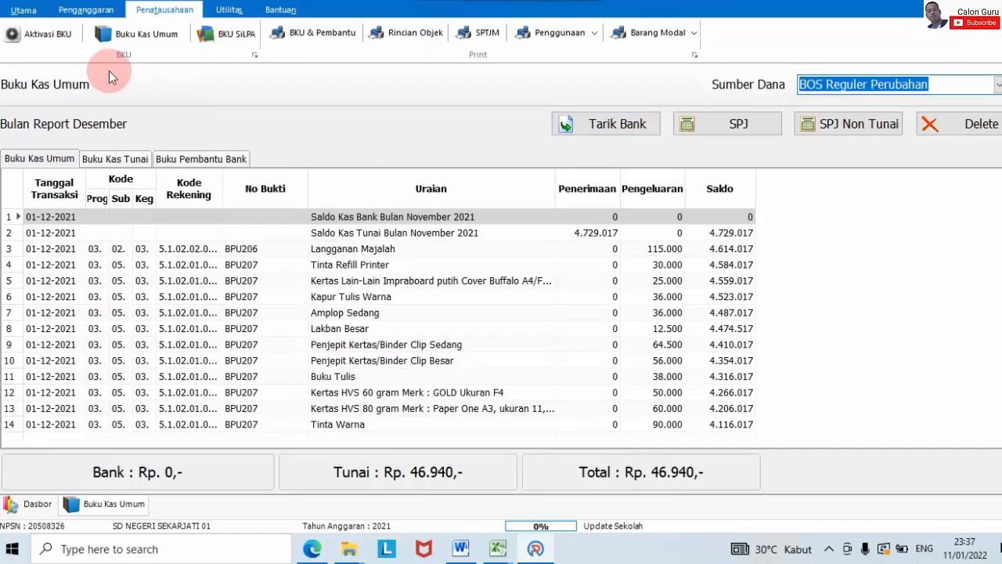
click(593, 34)
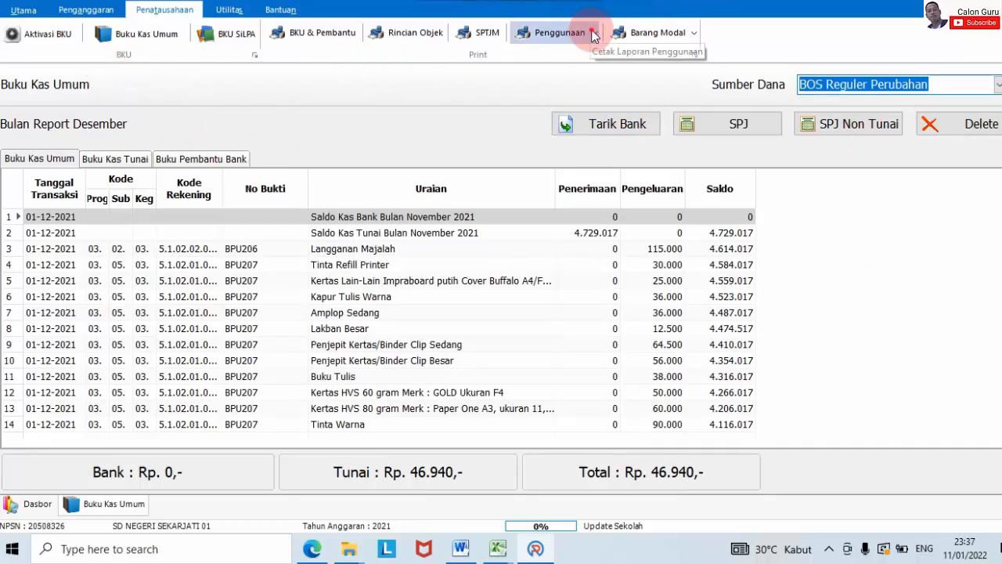
click(592, 52)
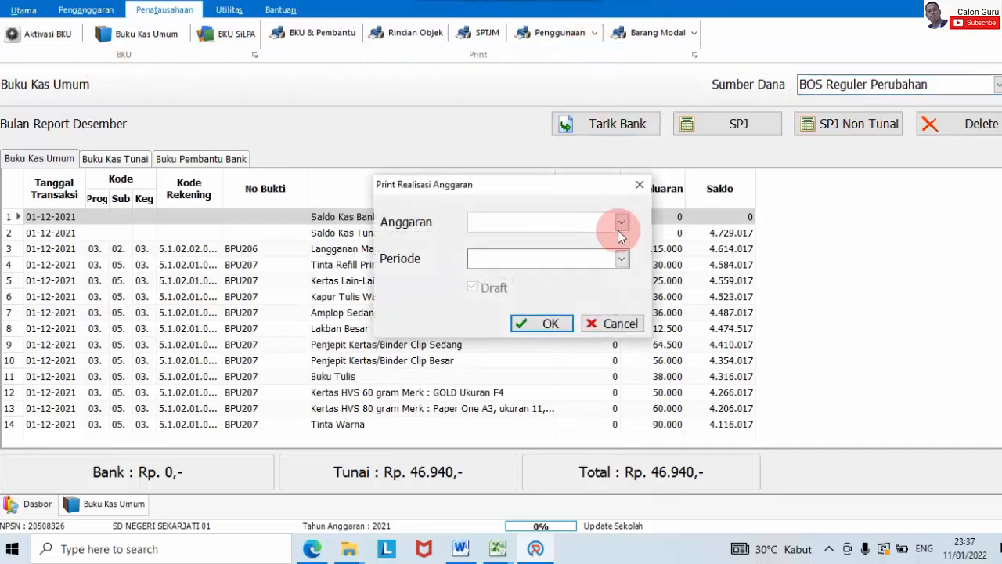
click(598, 225)
click(596, 260)
click(612, 323)
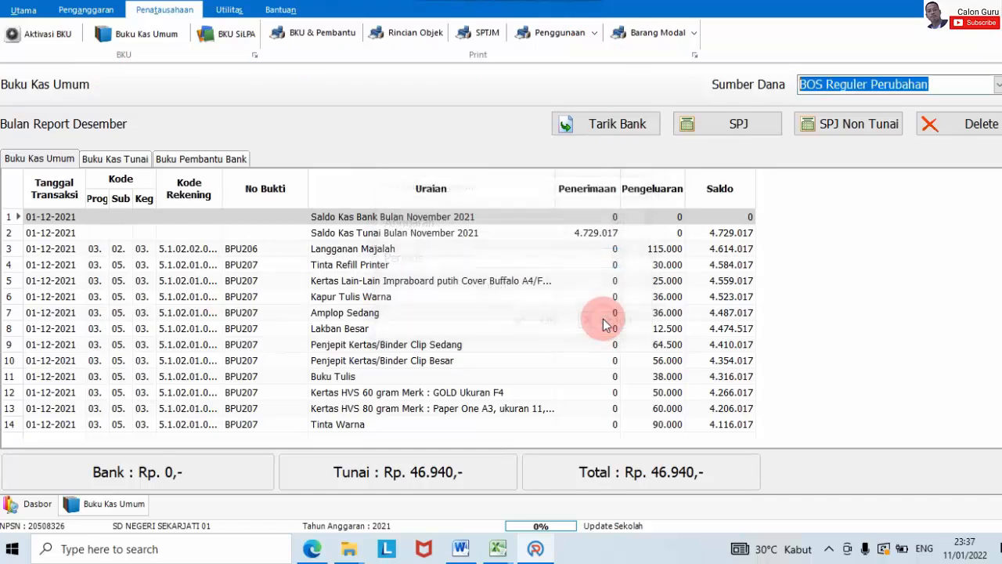
click(311, 36)
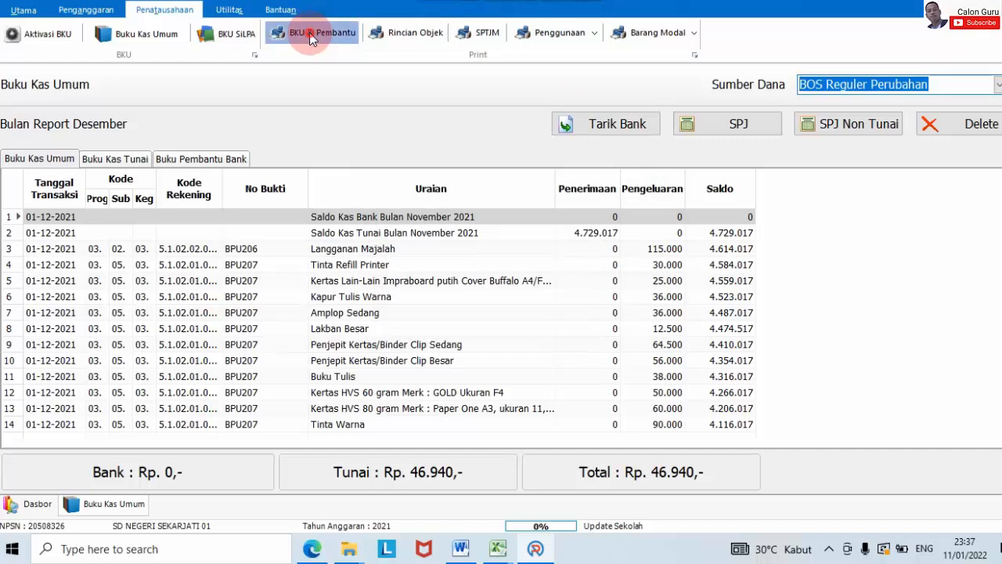
click(517, 166)
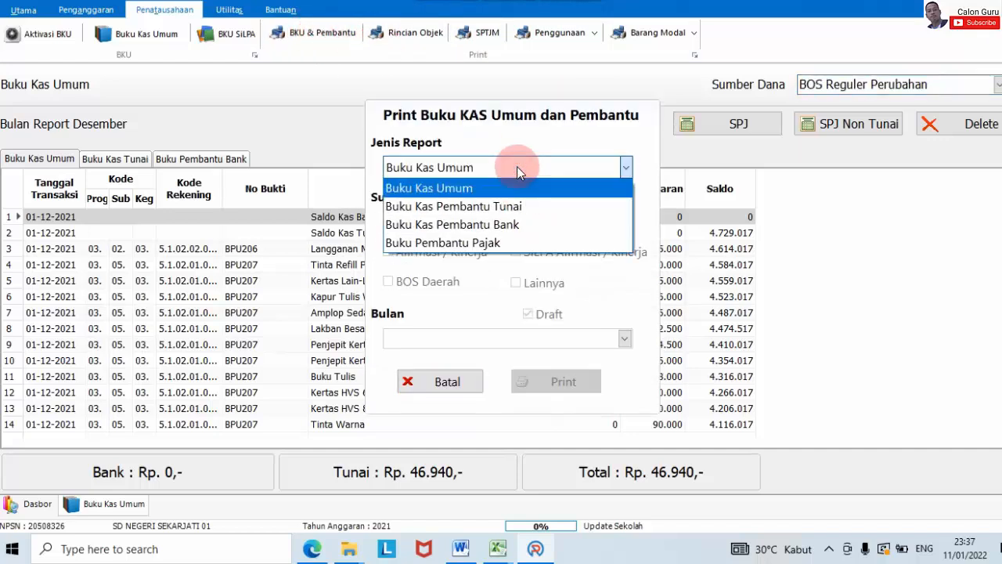
click(517, 166)
click(418, 224)
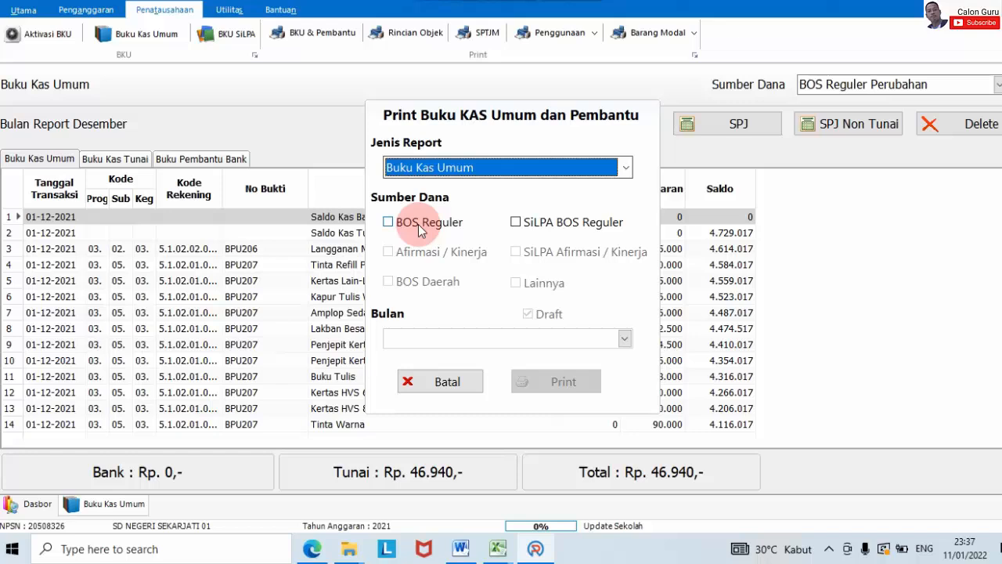
click(546, 340)
click(626, 339)
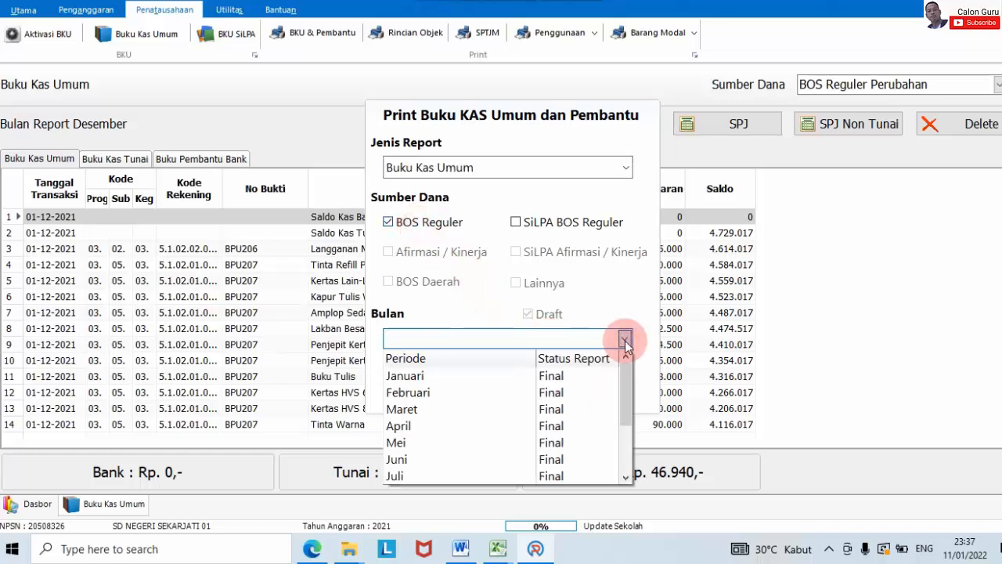
scroll(579, 403, down, 2)
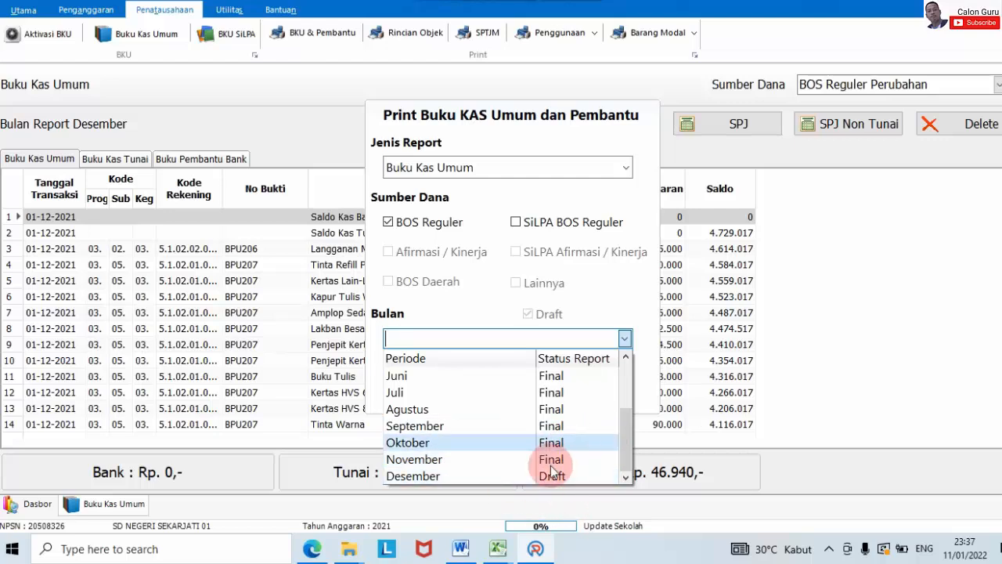
click(847, 276)
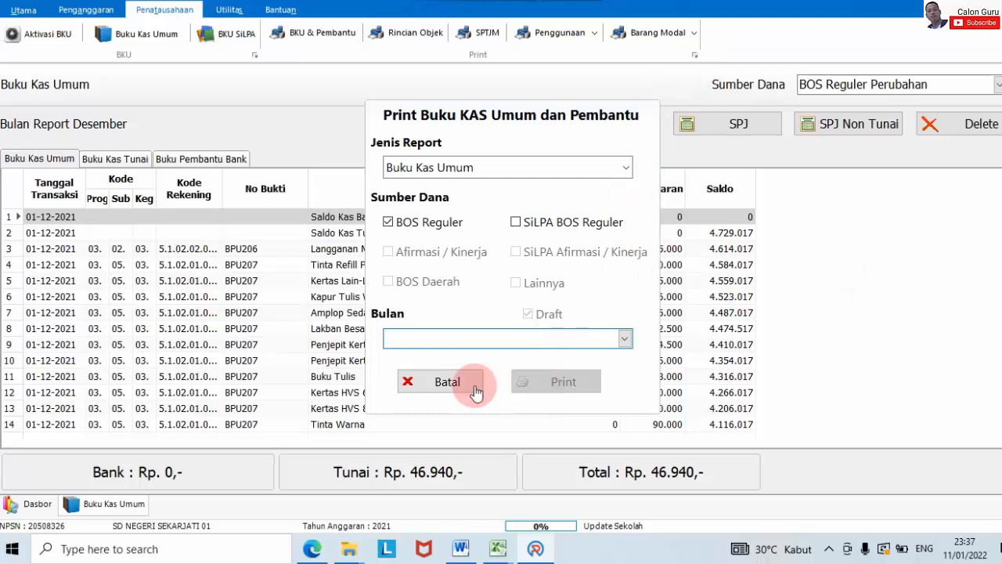
click(468, 382)
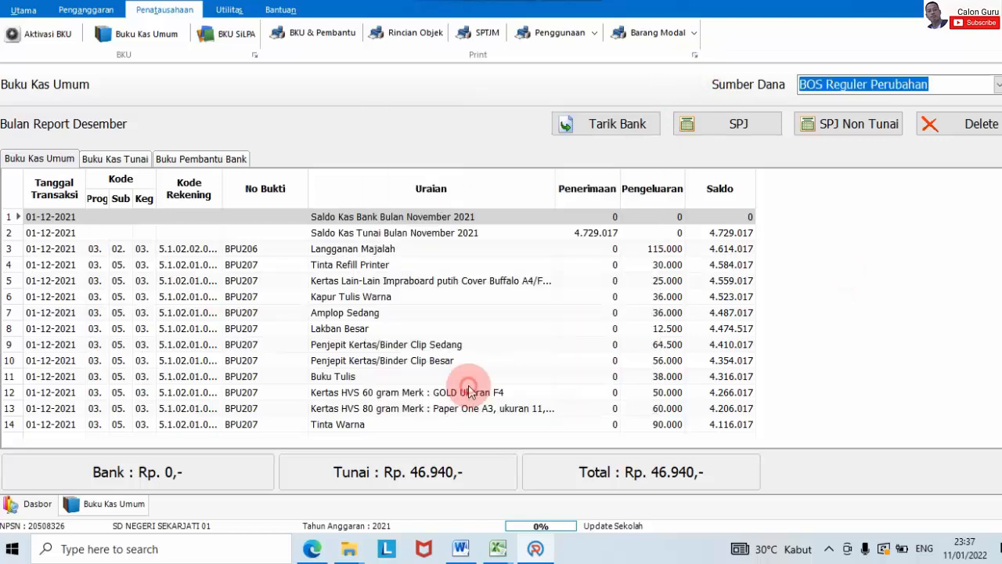
Step: Open Aktivasi BKU, then generate the final non-draft Tahap 2 realisation report for BOS Reguler Perubahan
click(40, 43)
click(576, 27)
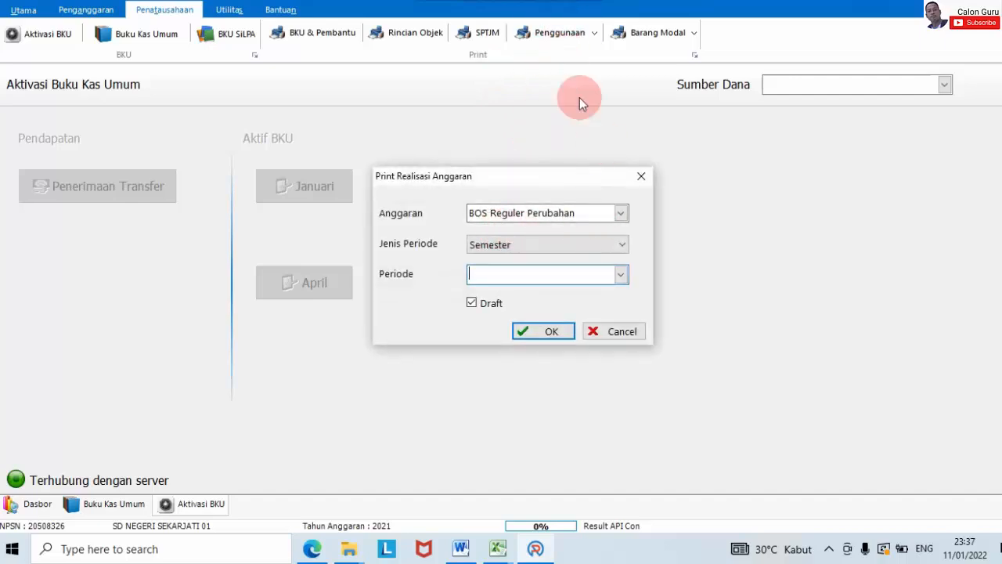
click(621, 213)
click(621, 226)
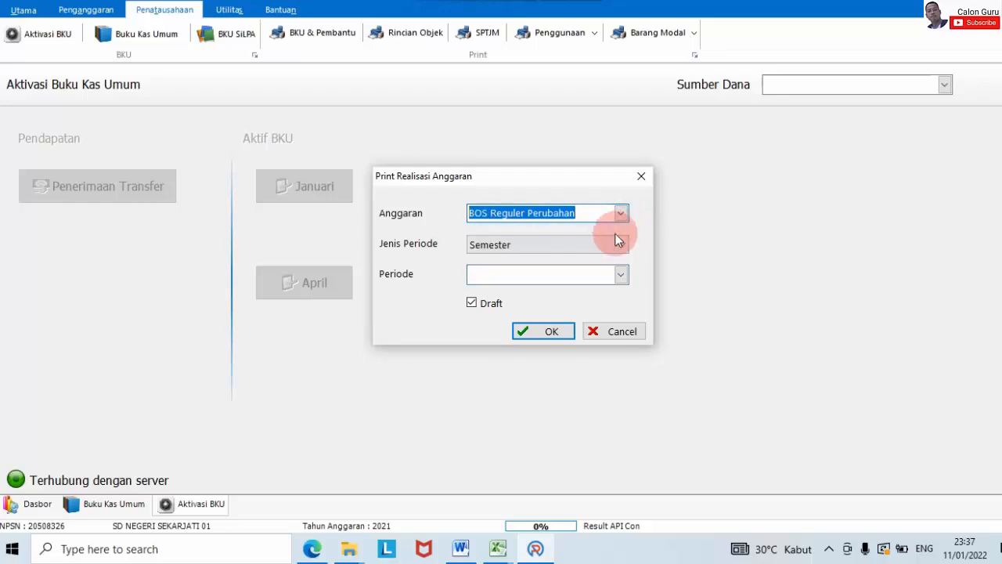
click(618, 245)
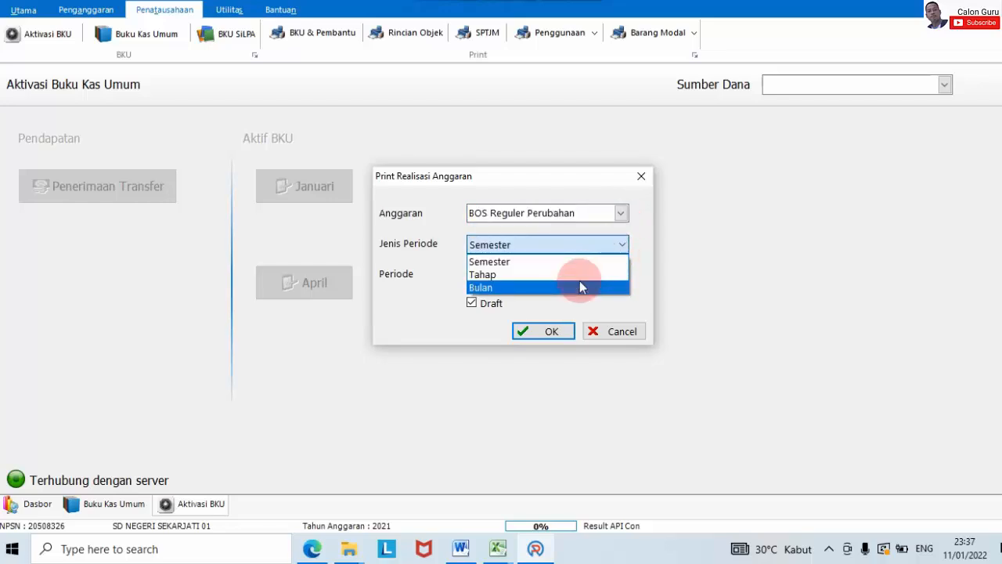
click(578, 274)
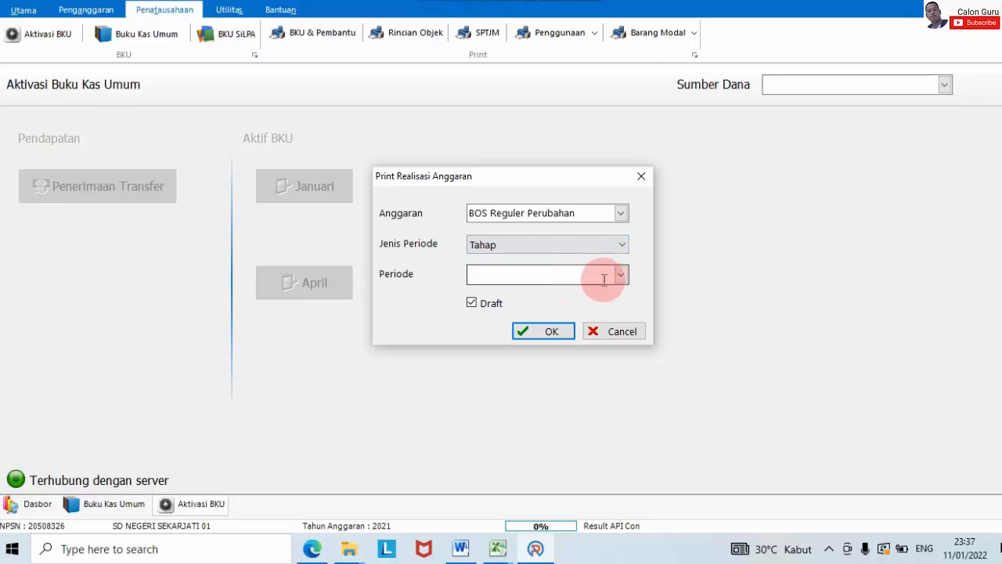
click(620, 278)
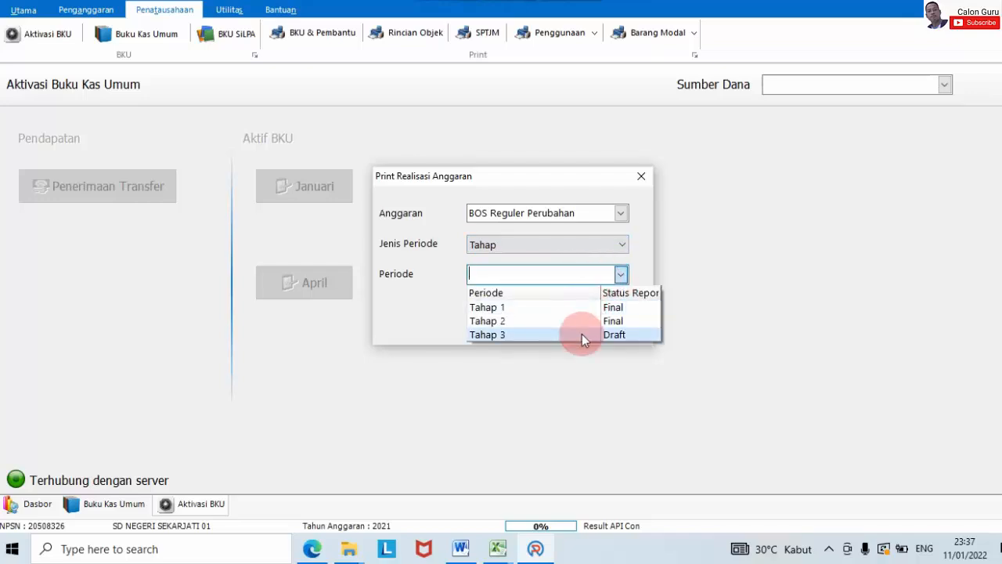
click(602, 321)
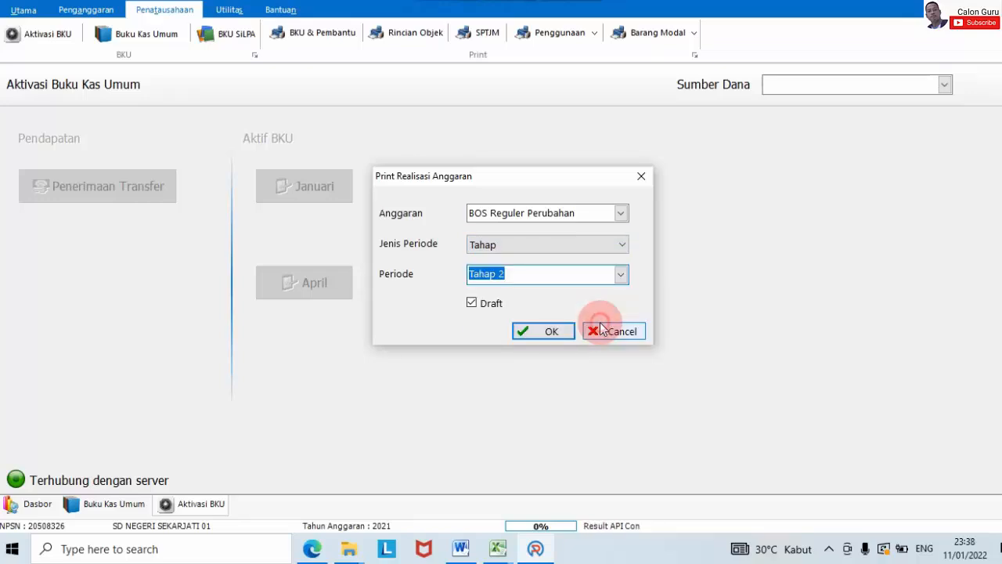
click(490, 310)
click(542, 330)
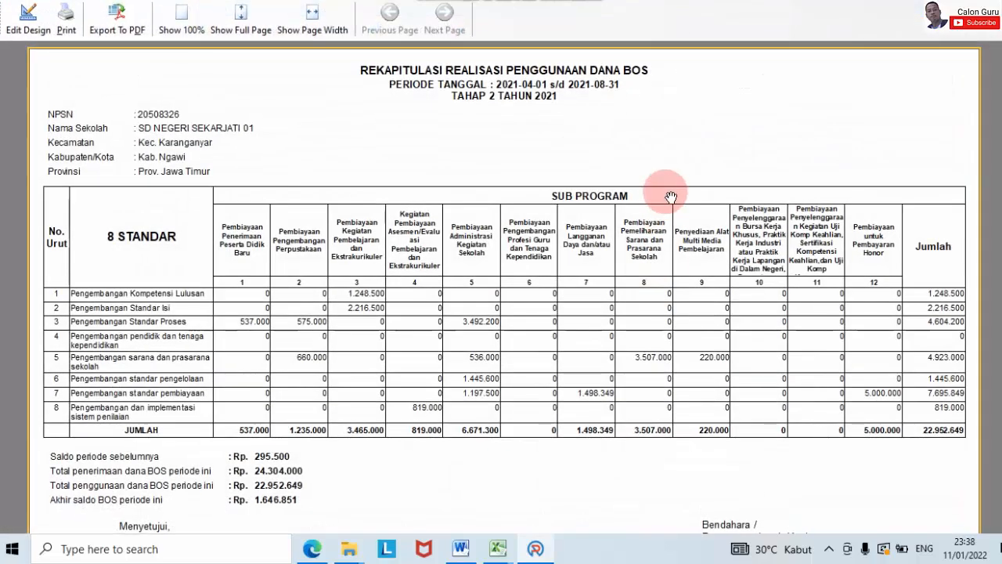
click(986, 2)
Step: Generate the final non-draft Tahap 3 realisation report the same way
click(538, 44)
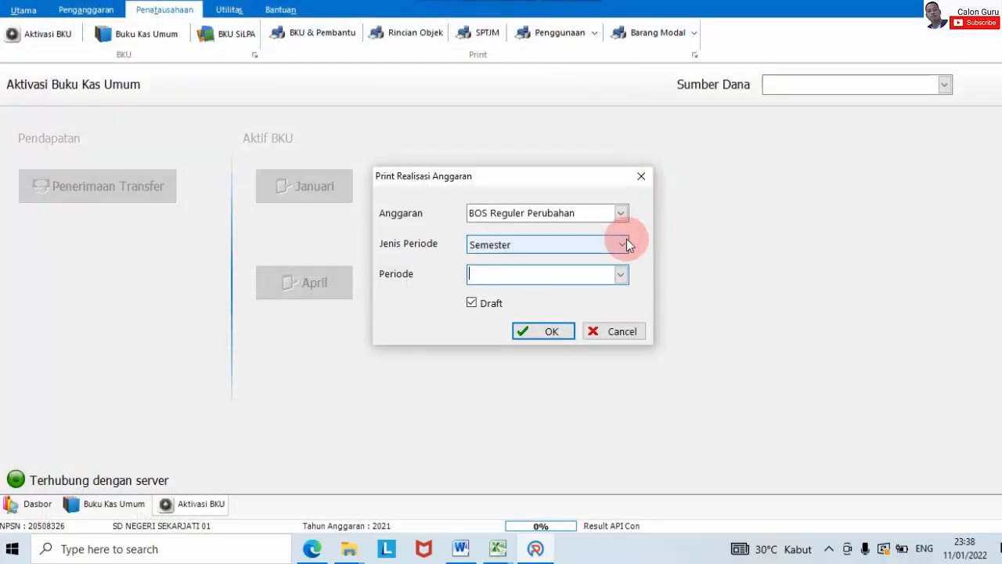
click(626, 244)
click(604, 271)
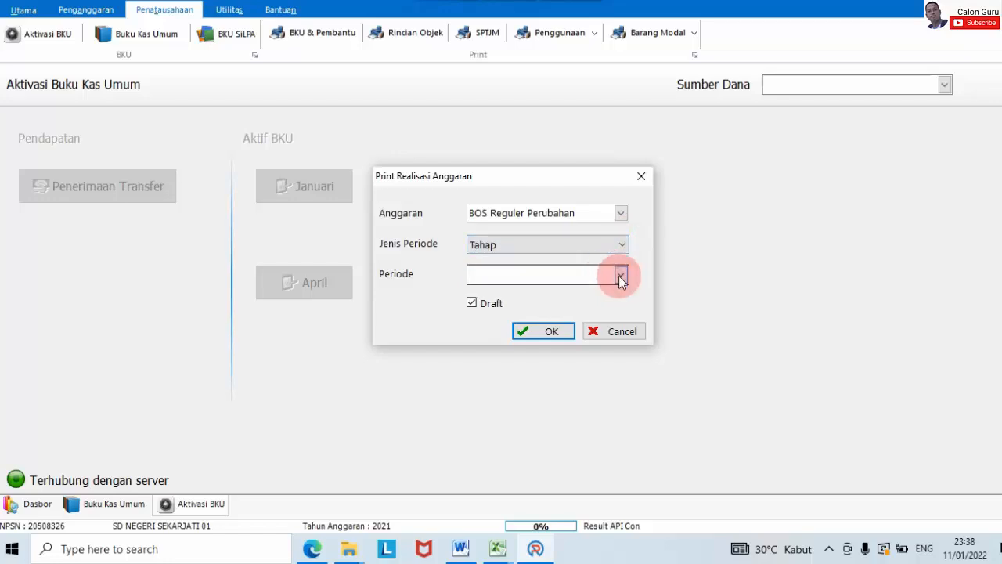
click(620, 277)
click(572, 333)
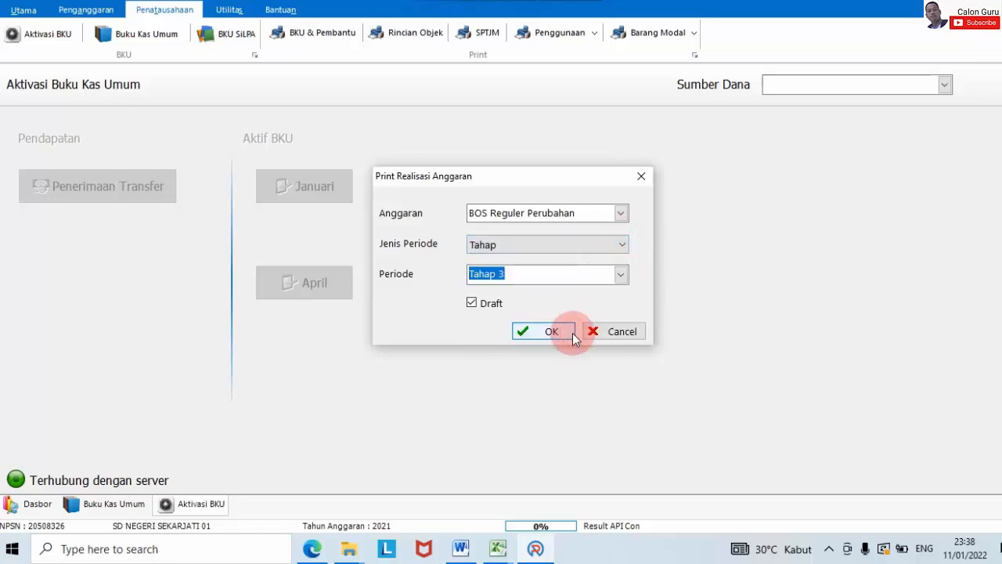
click(496, 304)
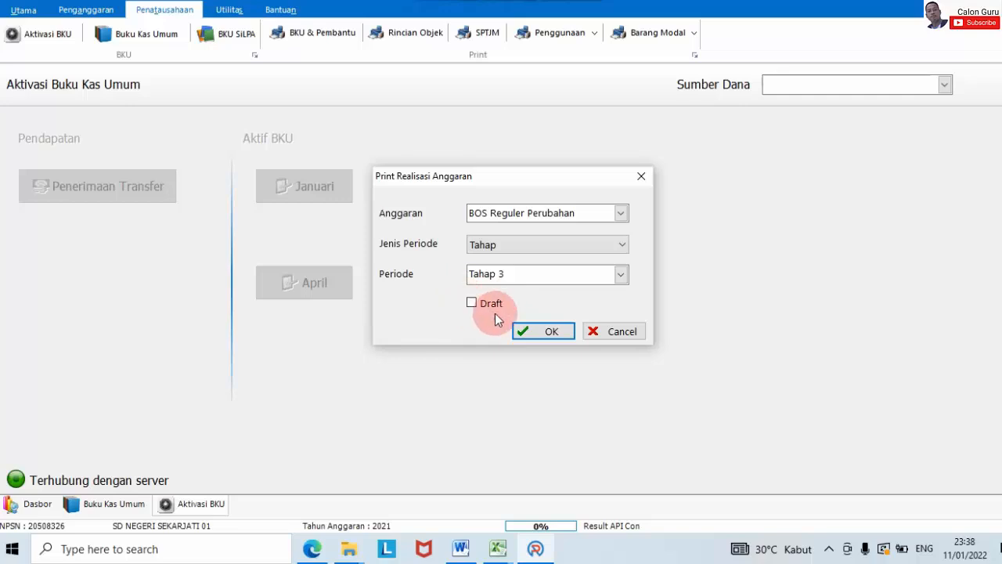
click(551, 331)
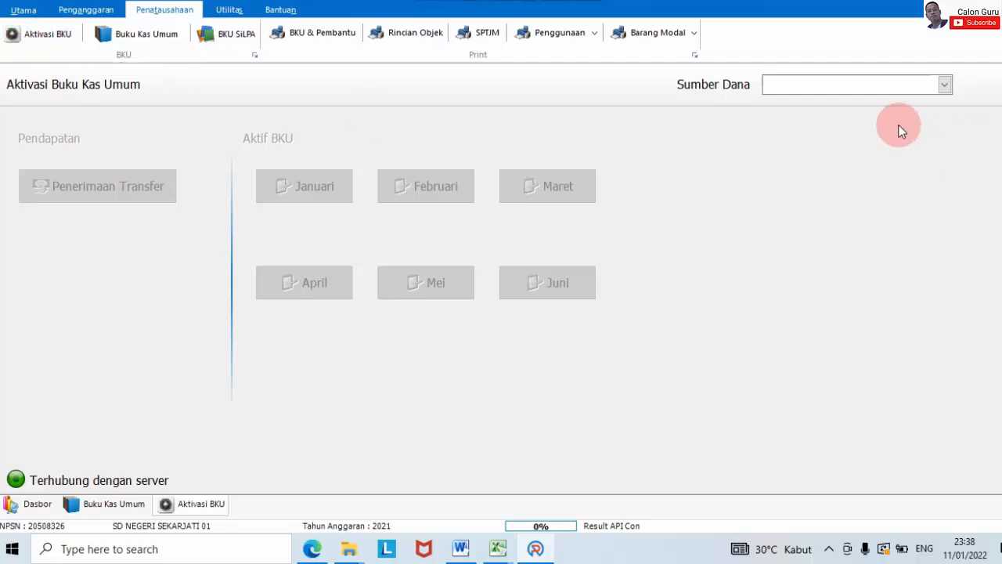
Step: Close the Desember BKU for BOS Reguler Perubahan, confirming both dialogs until Sync Data Berhasil
click(858, 84)
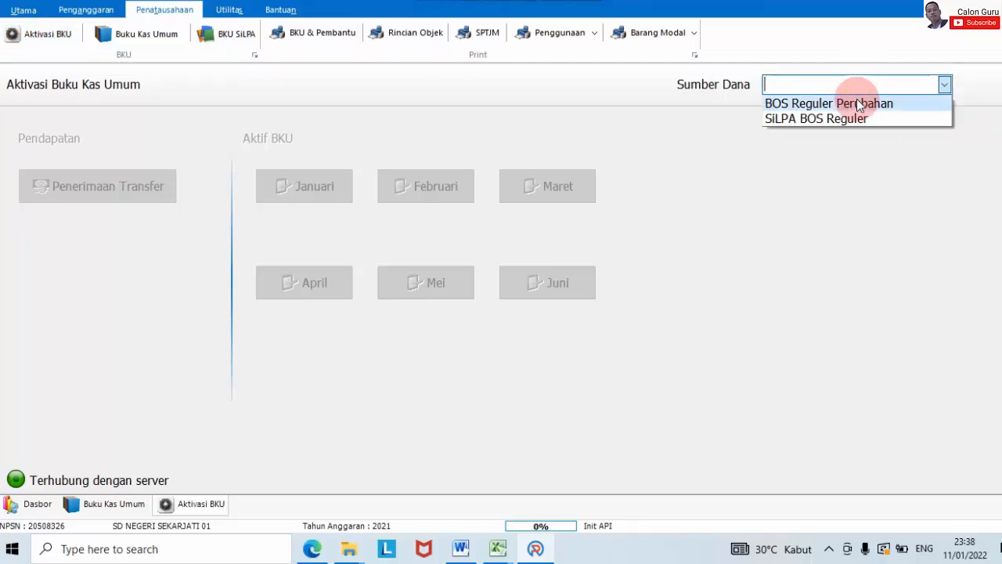
click(869, 105)
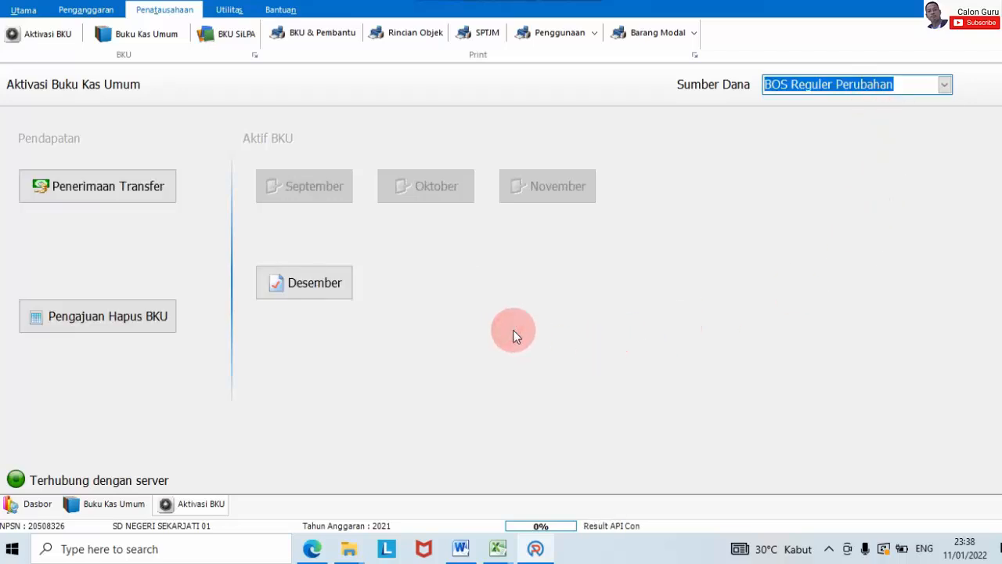
click(312, 285)
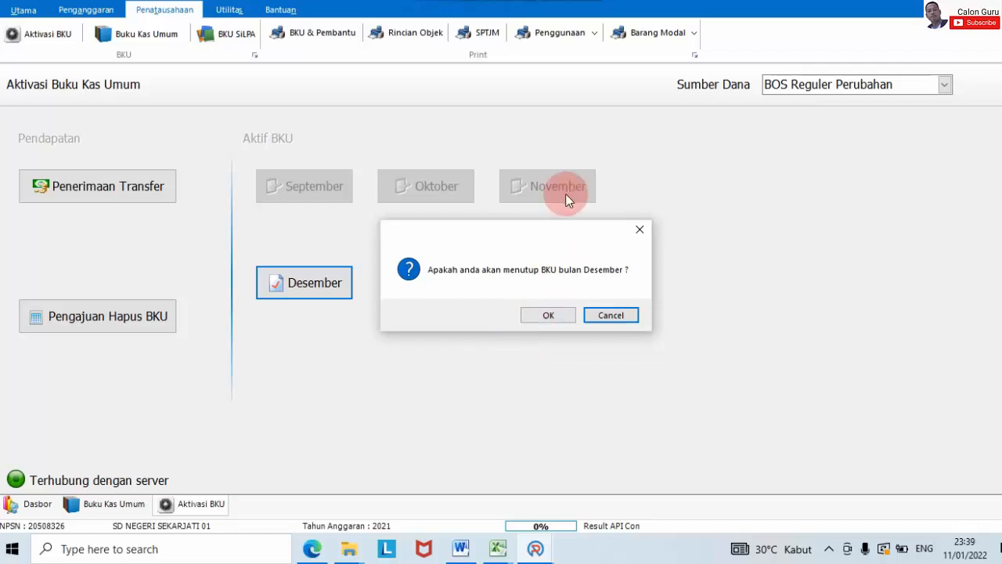
click(570, 316)
click(580, 312)
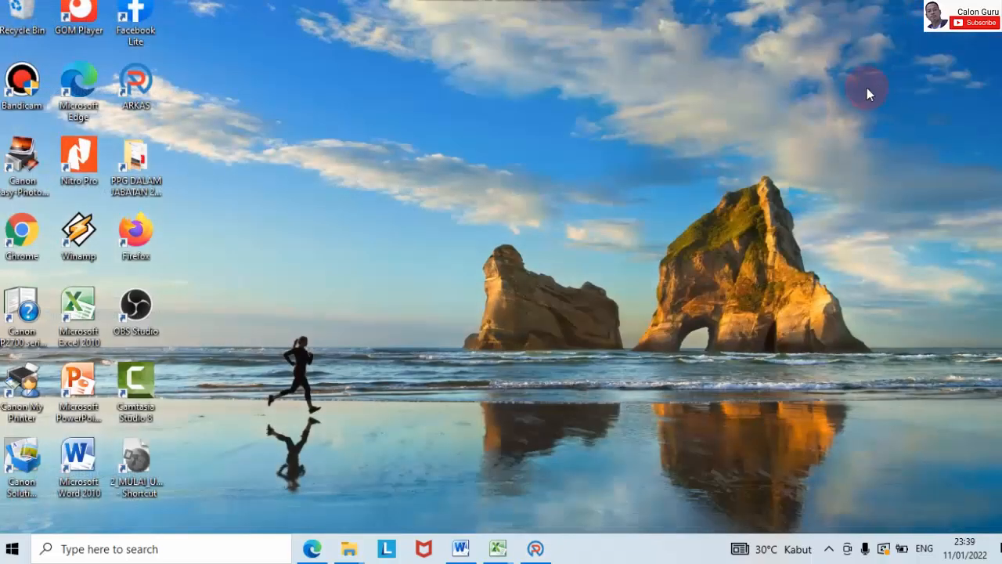
Step: Refresh the desktop three times, then open Google Chrome from the taskbar
right_click(867, 92)
click(886, 132)
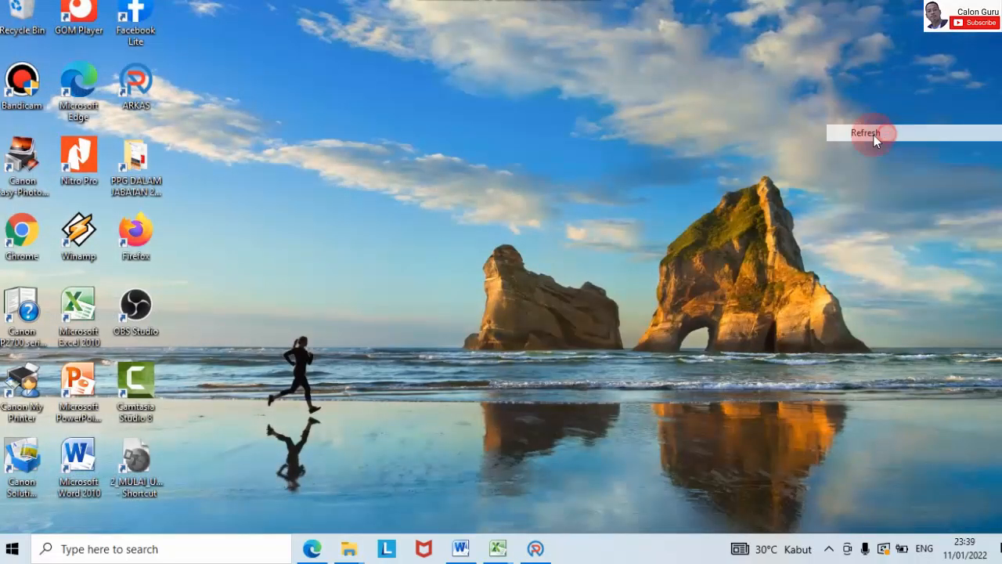
right_click(732, 89)
click(748, 139)
right_click(683, 84)
click(719, 135)
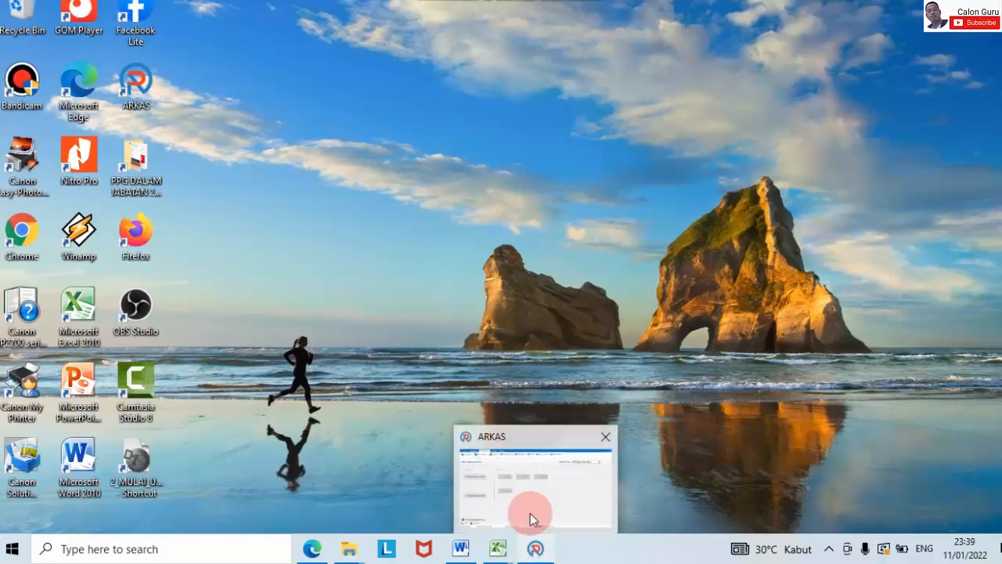
click(530, 513)
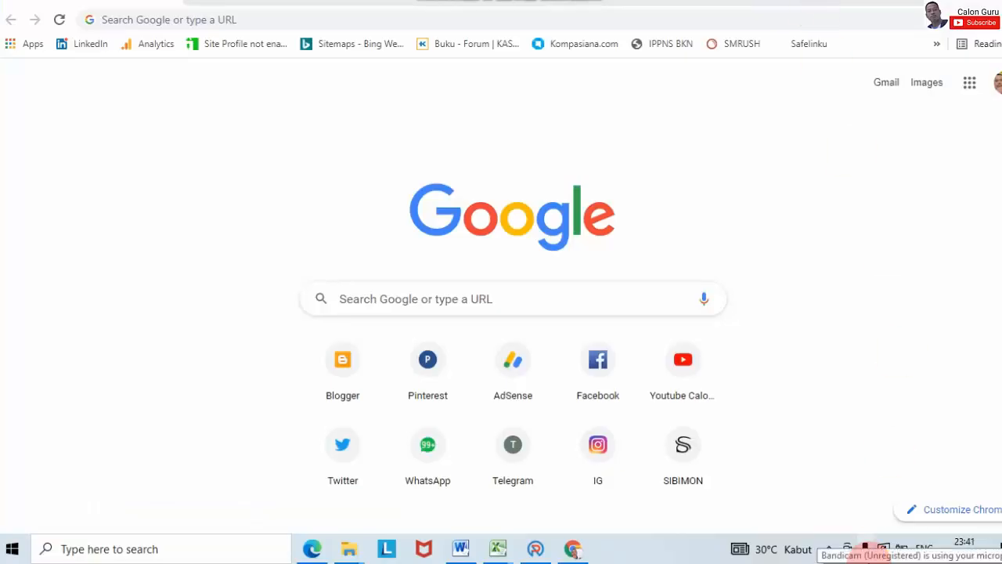
Step: Search Google for 'sirbos' and open the 'Log in | Sistem Informasi BOS Salur' result
click(292, 19)
text(sir)
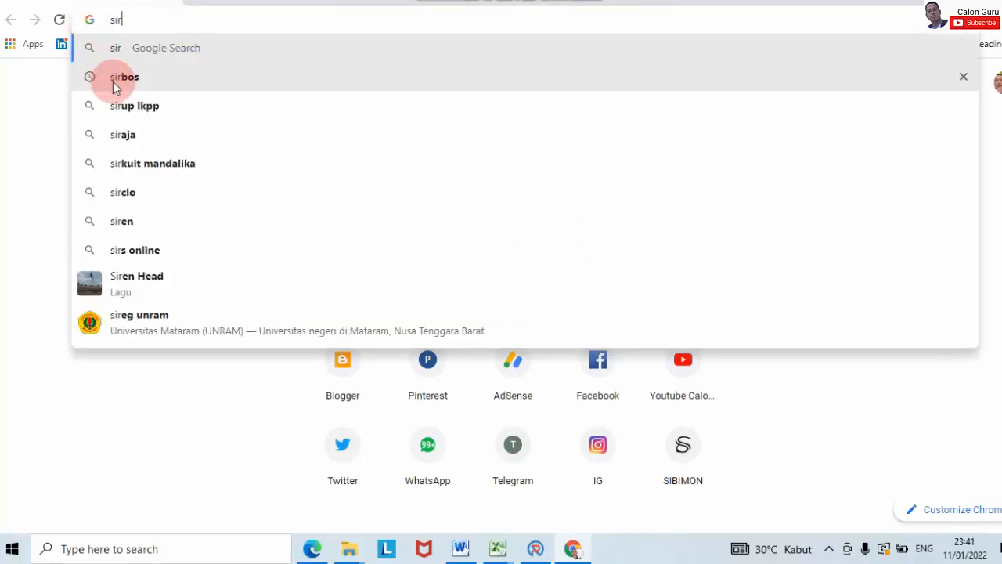
click(139, 83)
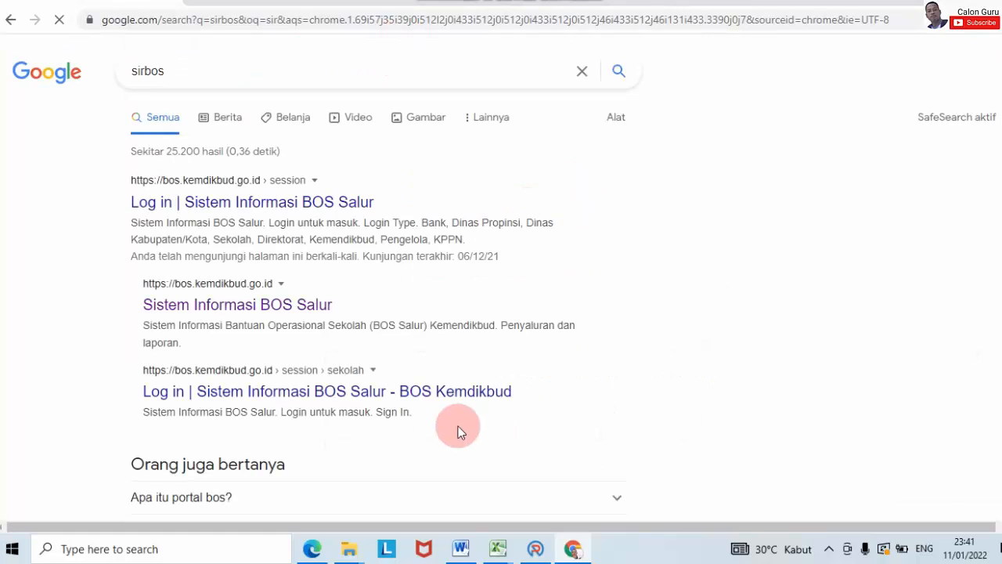
click(249, 202)
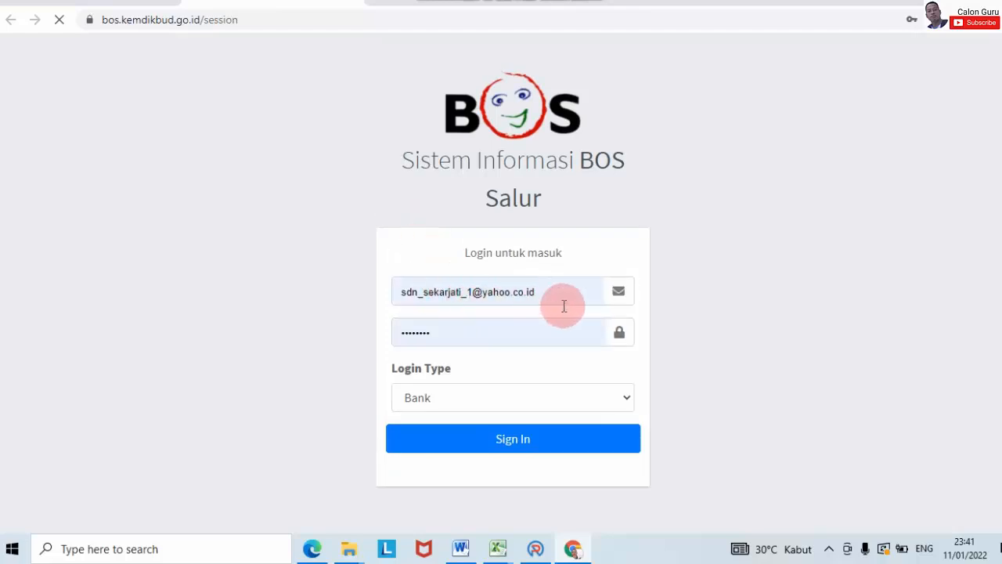
Step: Log in as Sekolah through Dapodik SSO with the school account's credentials, retrying after the no-access error
click(489, 400)
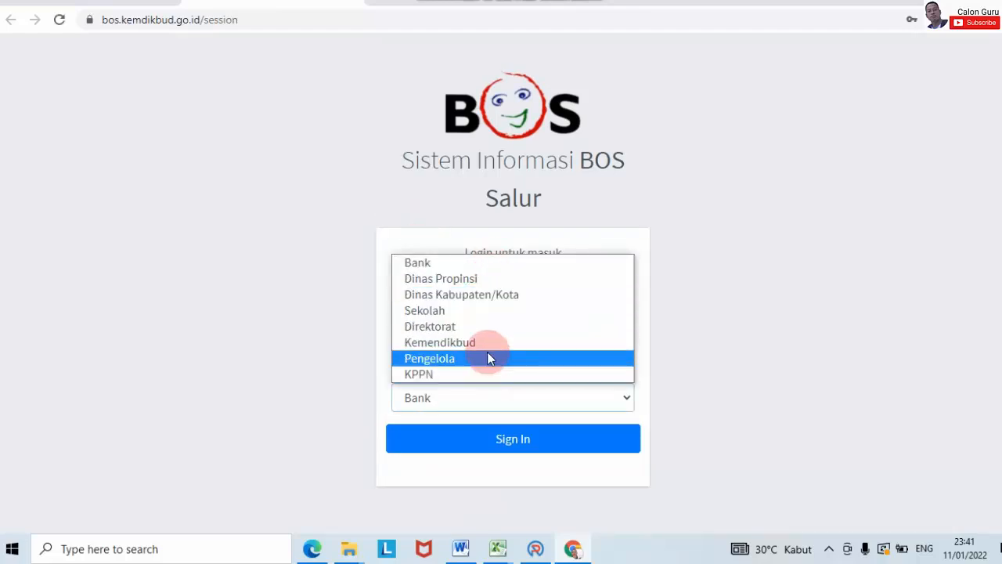
click(477, 310)
click(519, 389)
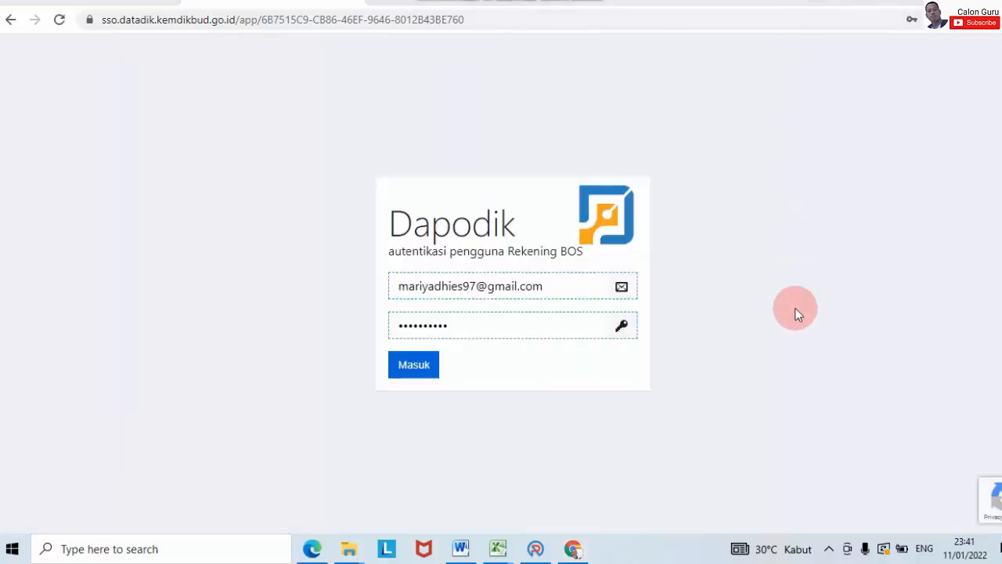
click(414, 364)
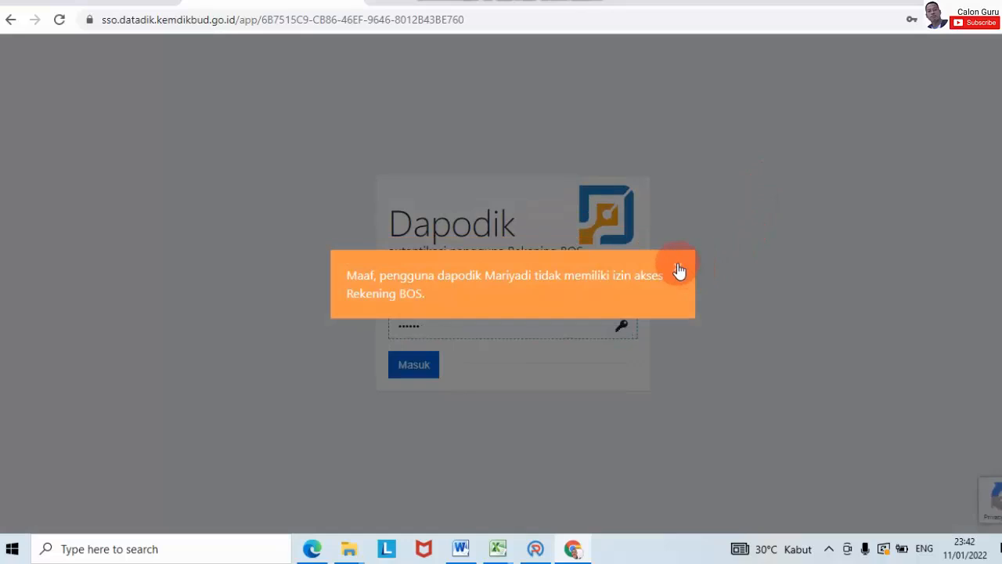
click(678, 269)
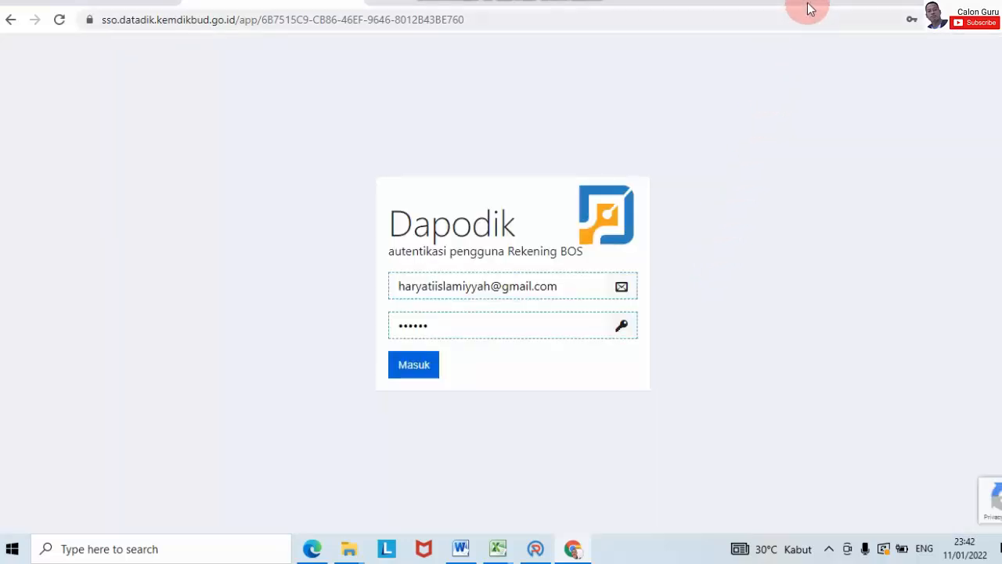
click(465, 327)
text(•••••)
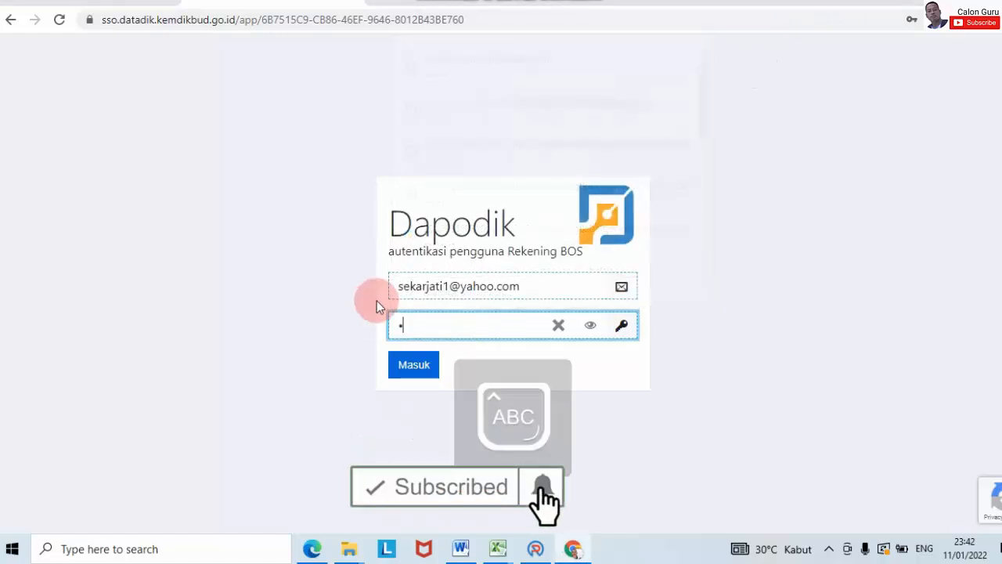
text(•••)
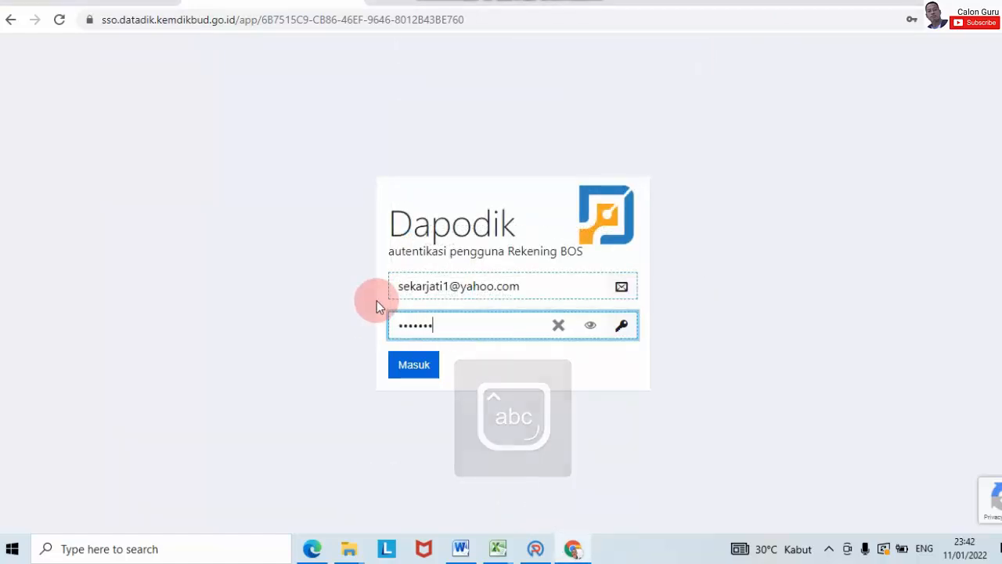
click(410, 354)
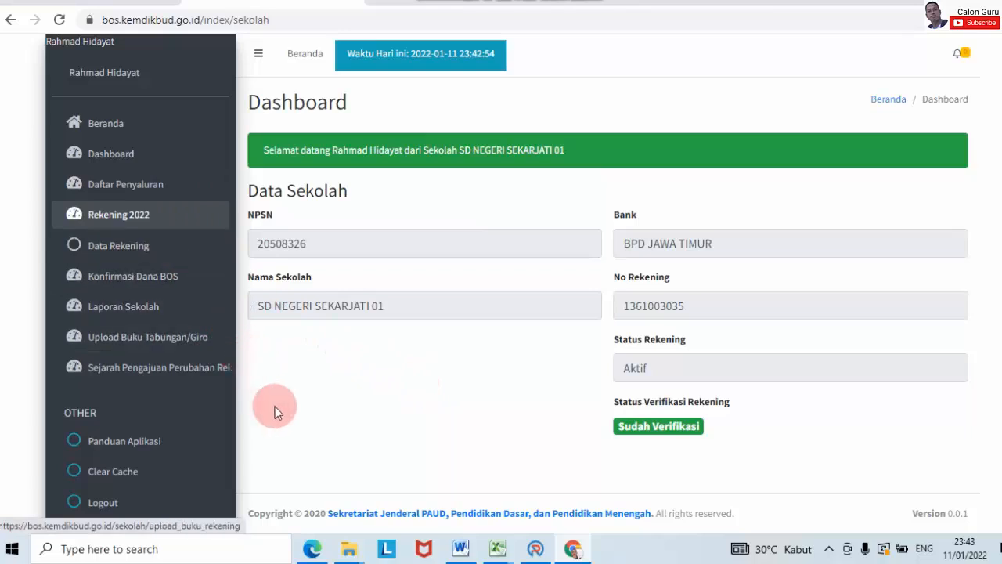
Step: Open Laporan Sekolah and scroll through the Tahap 1 report figures
click(141, 307)
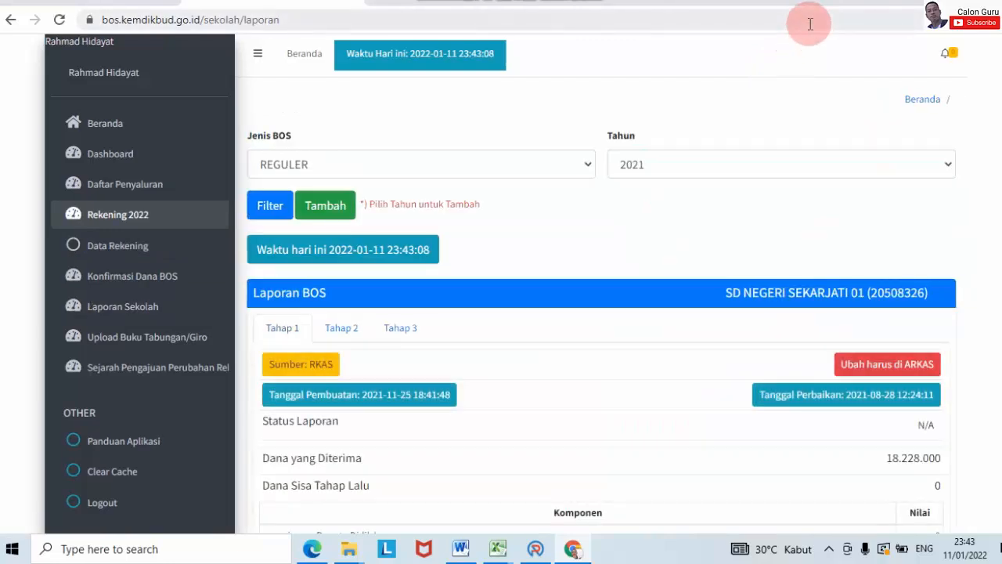
scroll(794, 242, down, 1)
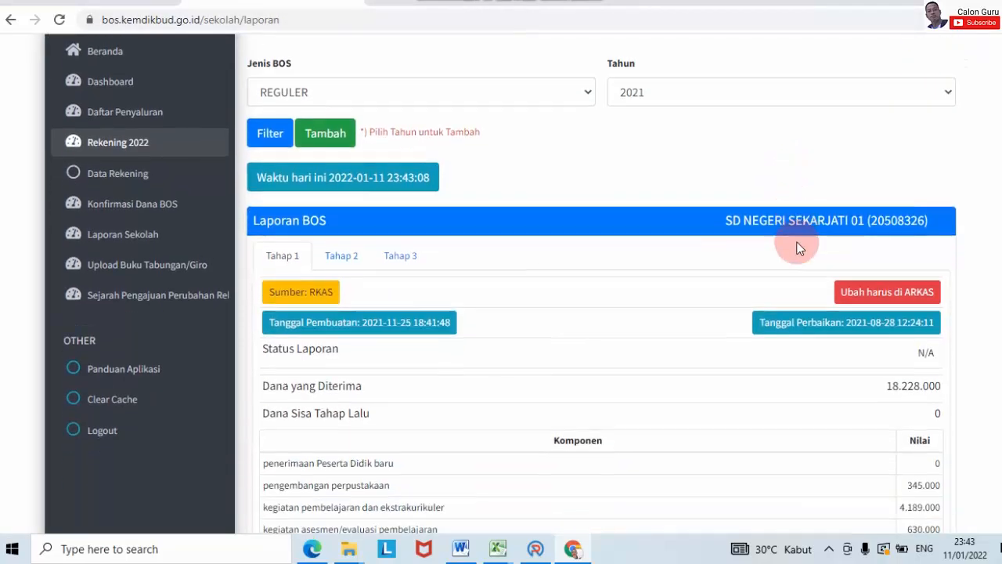
scroll(405, 218, down, 5)
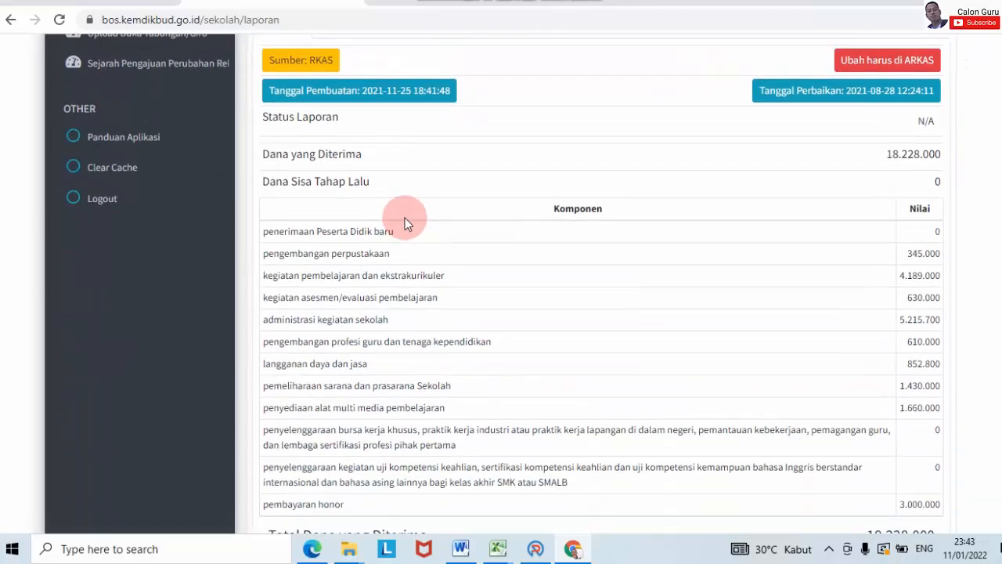
scroll(443, 223, up, 6)
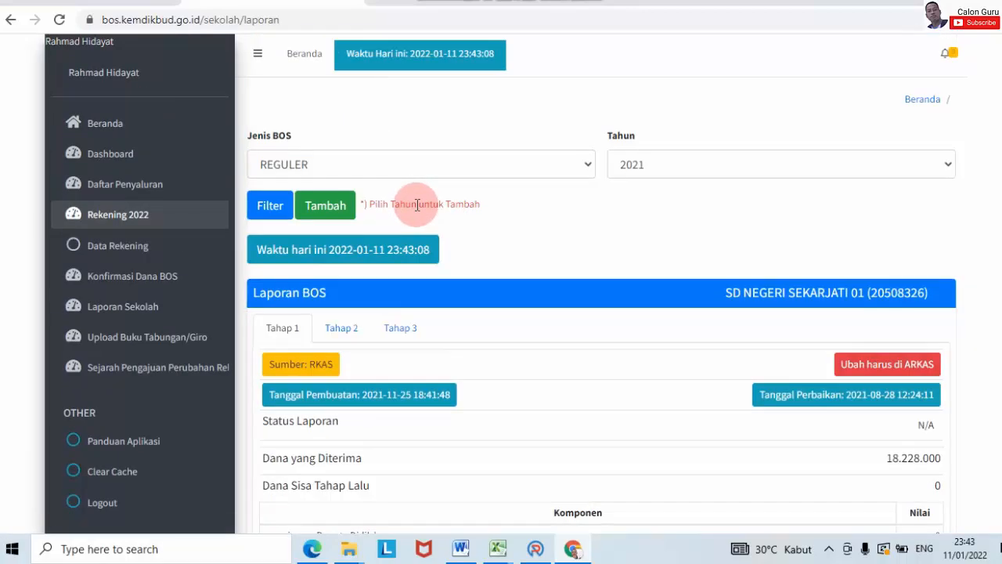
Step: Check the Tahap 2 and Tahap 3 figures, noting Sisa 17.504.751, then return to ARKAS
click(351, 329)
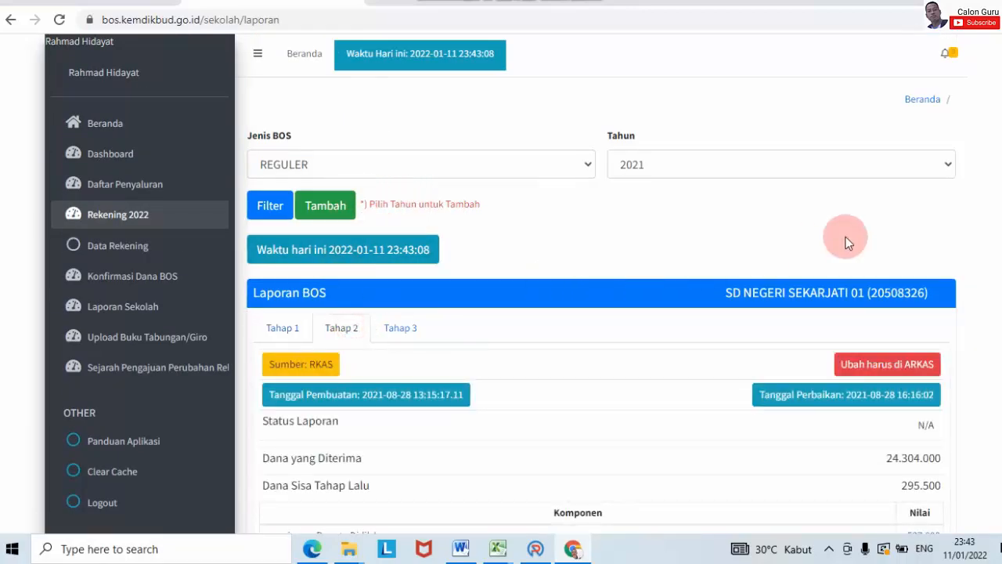
scroll(846, 236, down, 6)
scroll(846, 236, up, 6)
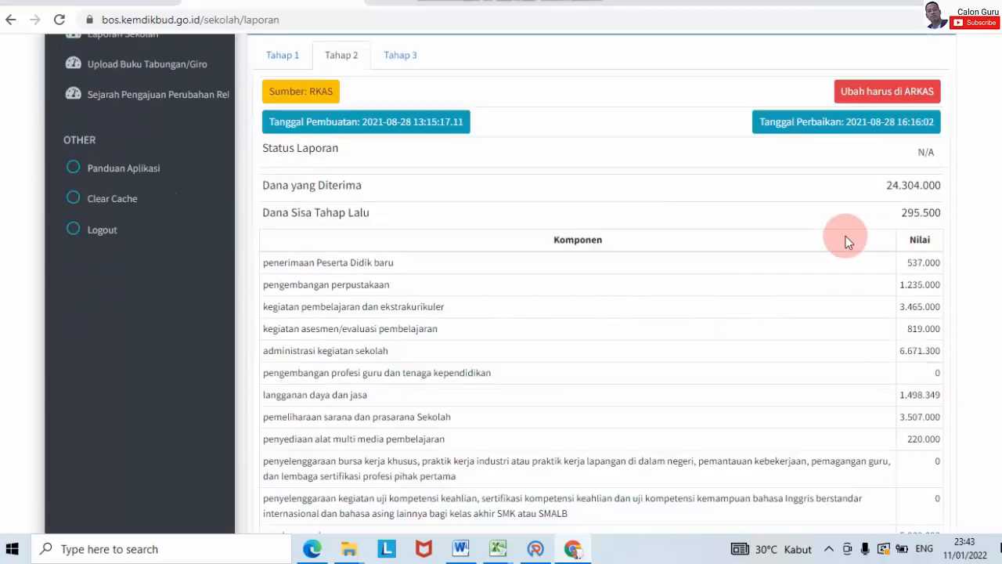
click(401, 327)
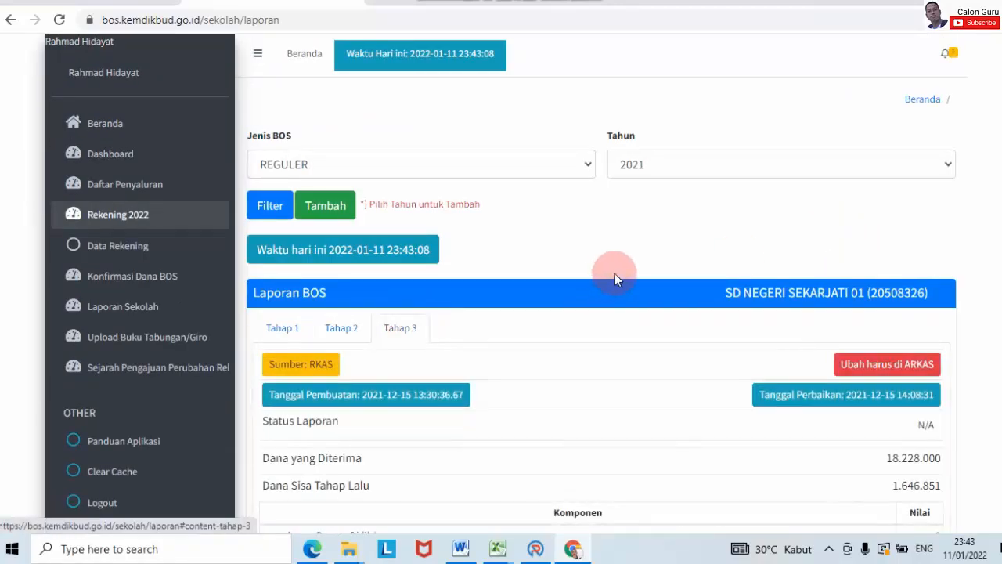
scroll(674, 241, down, 6)
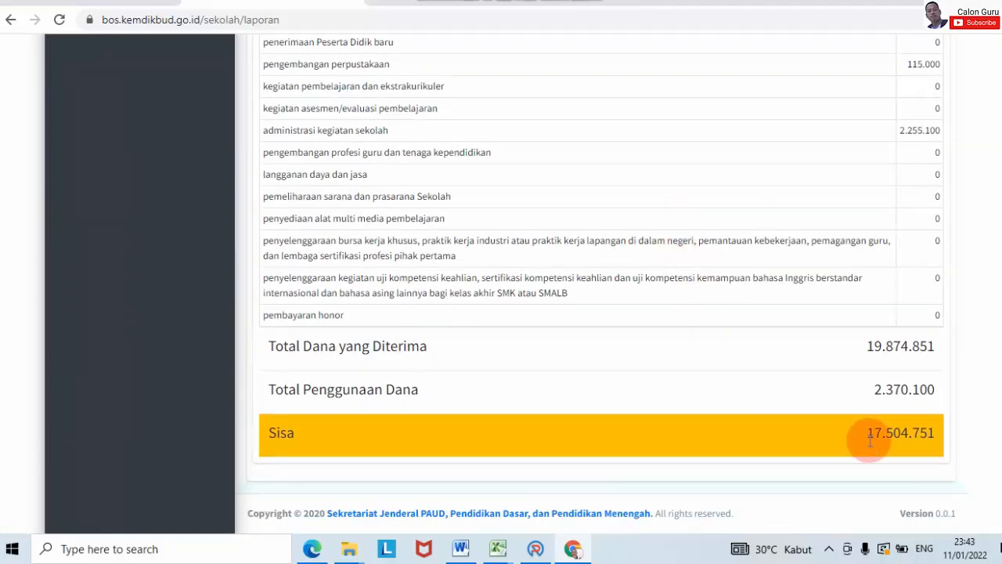
scroll(869, 441, up, 6)
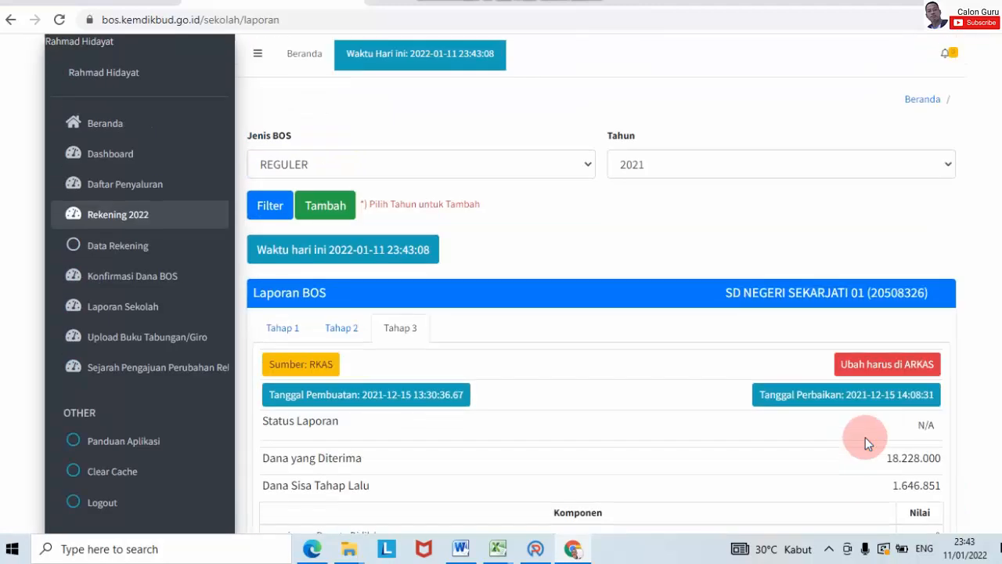
scroll(865, 436, down, 2)
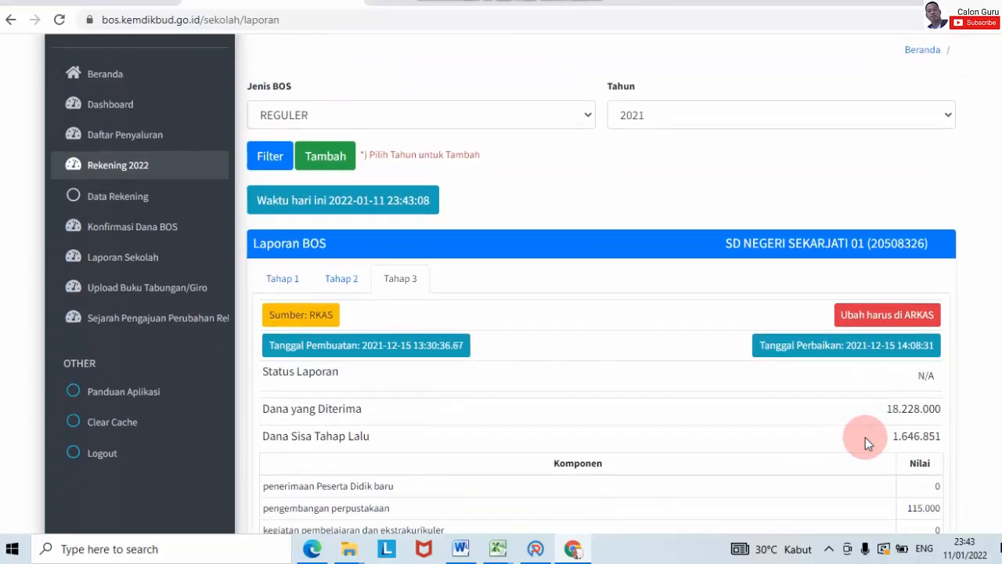
scroll(869, 457, down, 4)
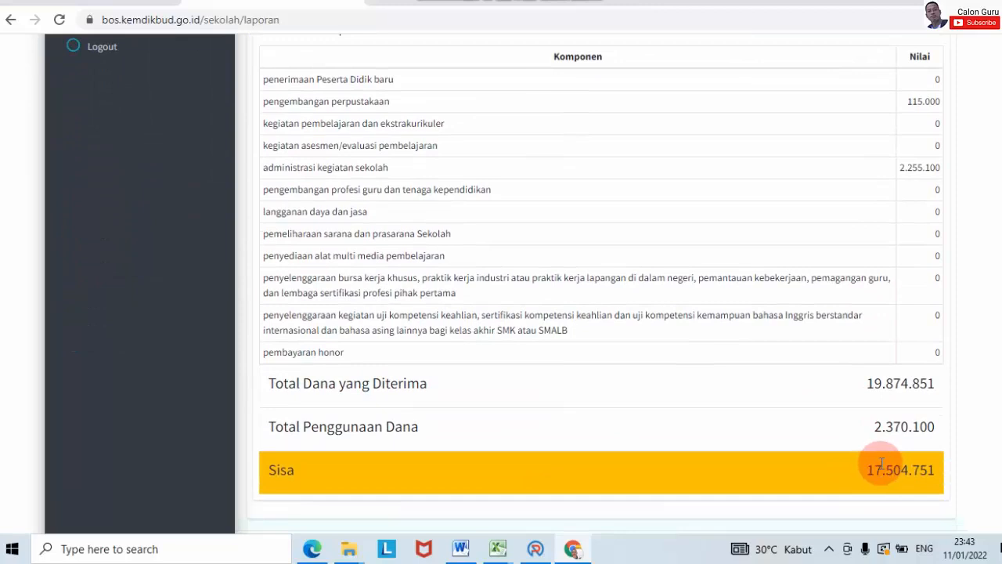
click(535, 549)
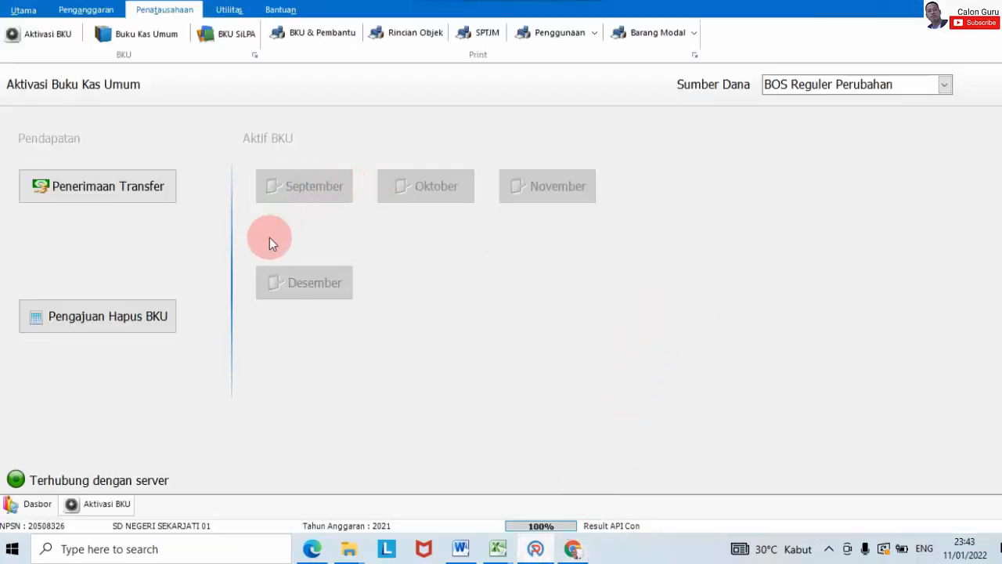
Step: Compare the ARKAS Dasbor's 60.713.060 realisation and 46.940 balance with the BOS Salur Tahap 3 totals
click(33, 504)
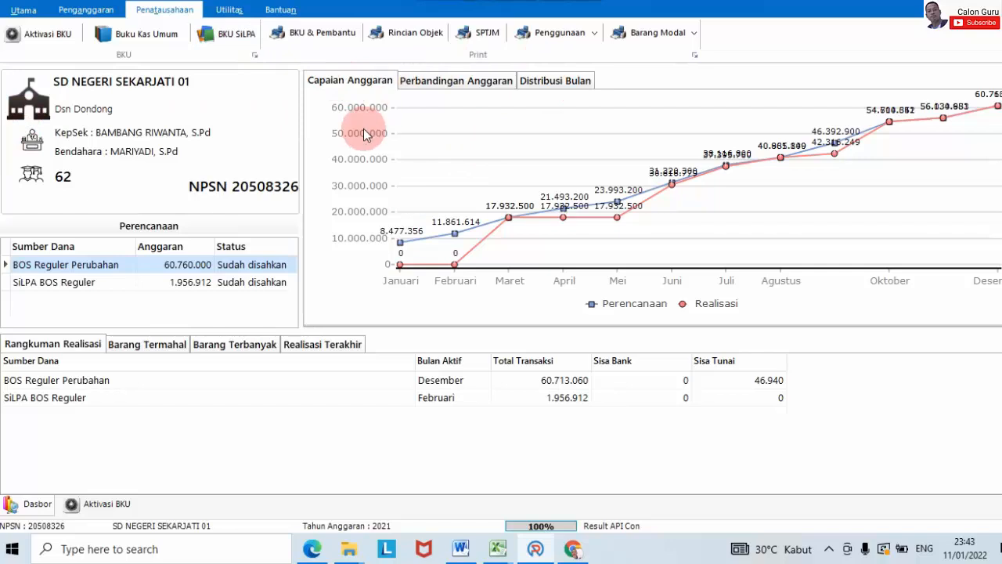
click(25, 10)
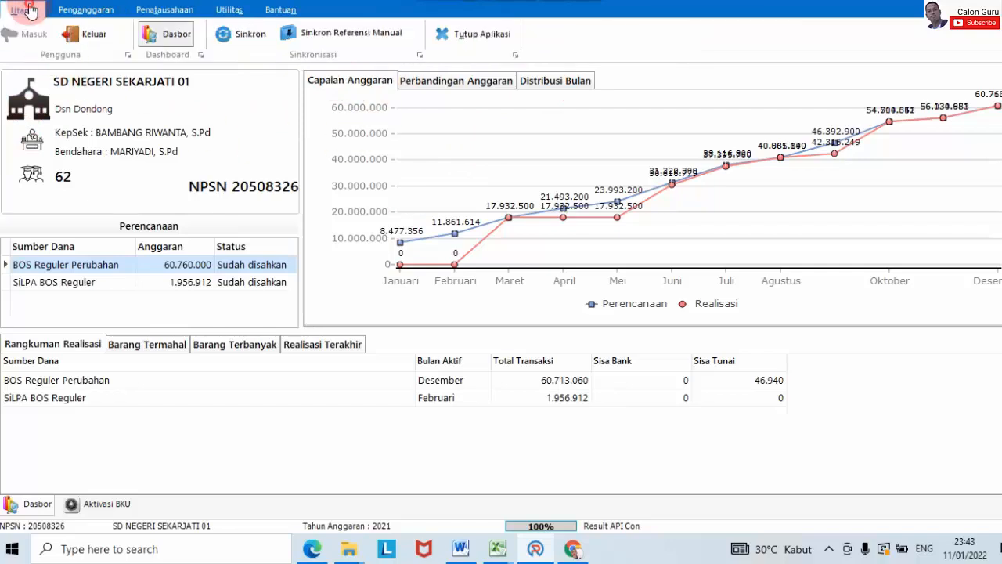
click(572, 548)
scroll(766, 312, down, 1)
scroll(933, 271, up, 7)
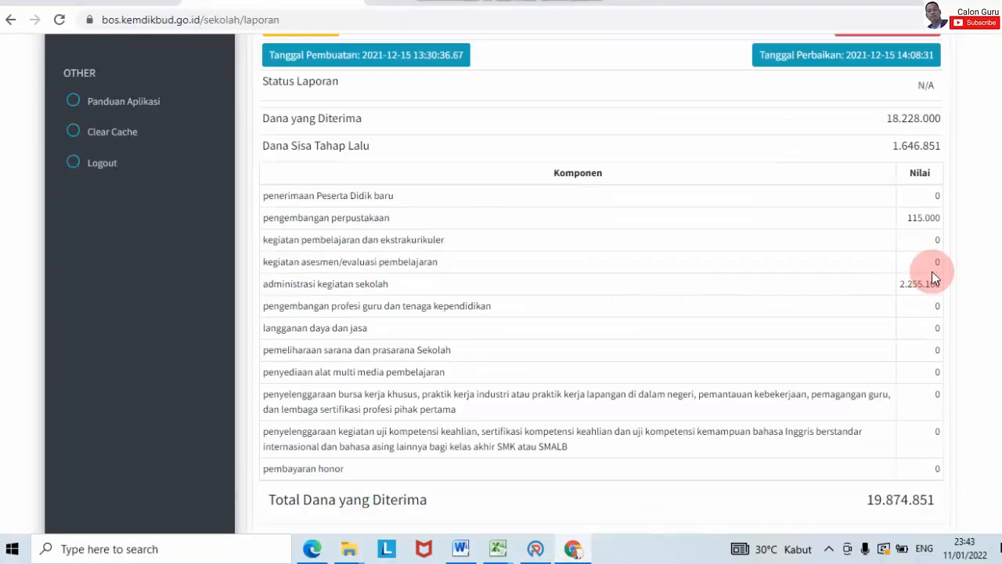
scroll(932, 267, down, 4)
scroll(931, 264, down, 3)
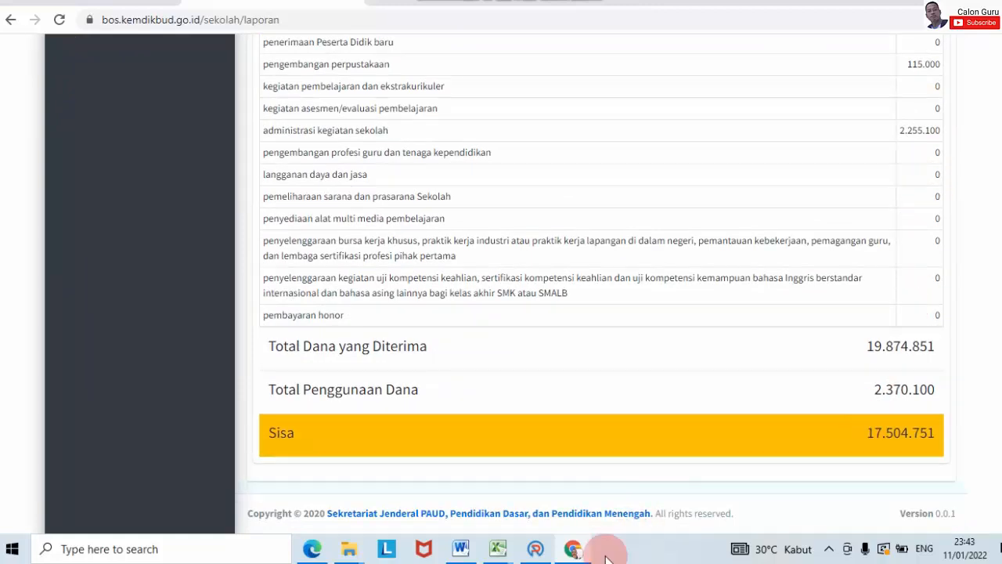
click(536, 551)
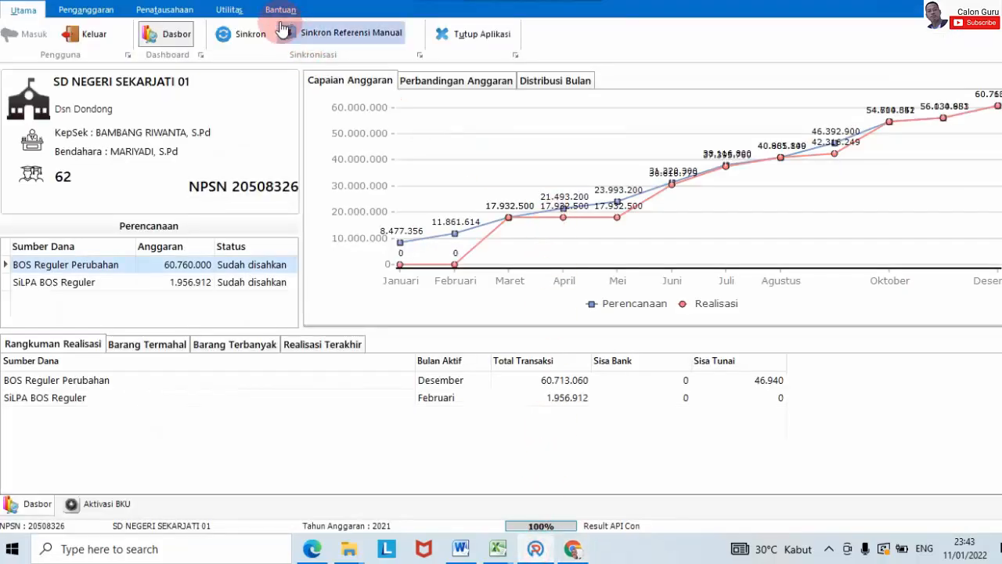
click(151, 19)
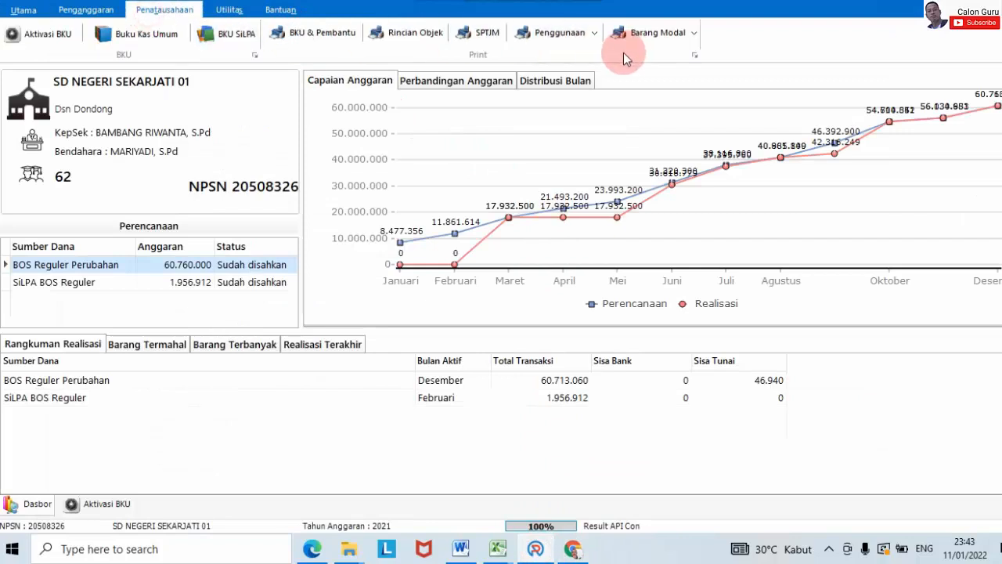
Step: Generate the Tahap 3 realisation recap, showing 19.827.911 spent and a 46.940 ending balance
click(551, 35)
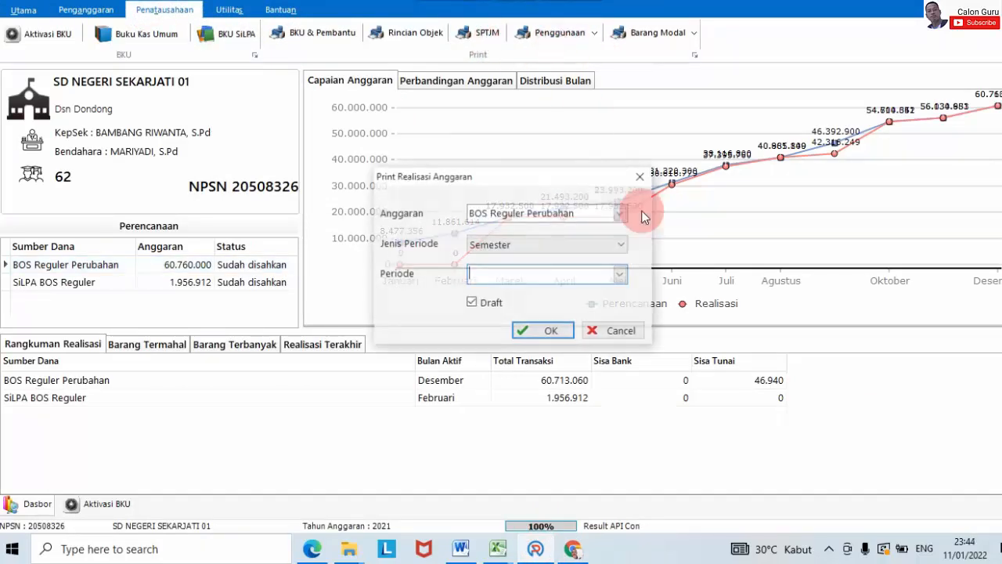
click(617, 246)
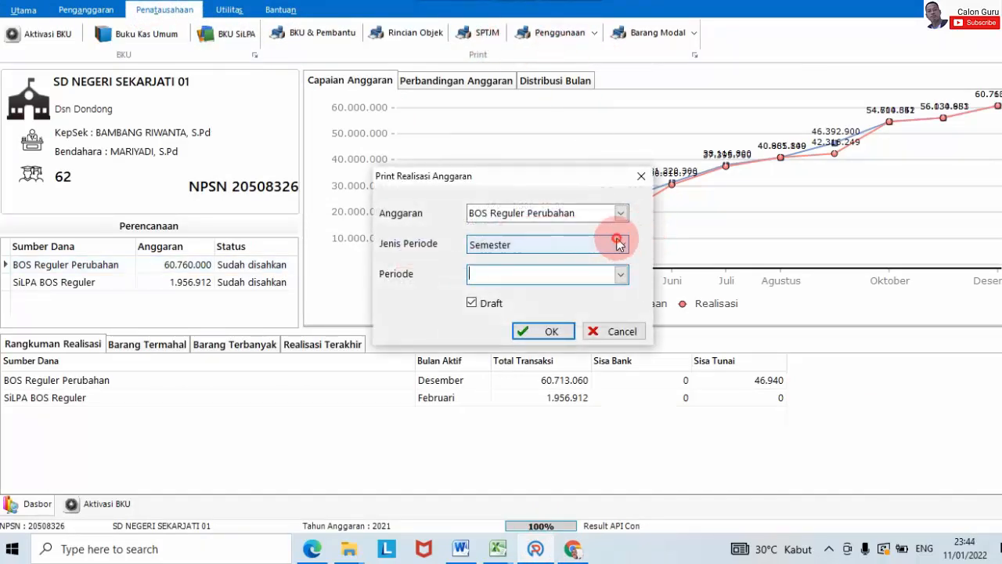
click(595, 272)
click(619, 275)
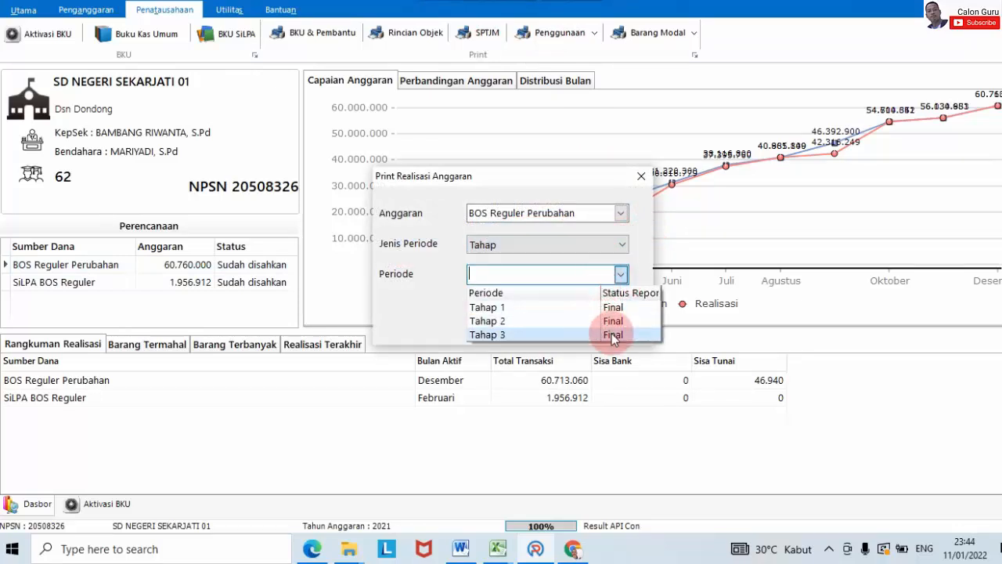
click(613, 334)
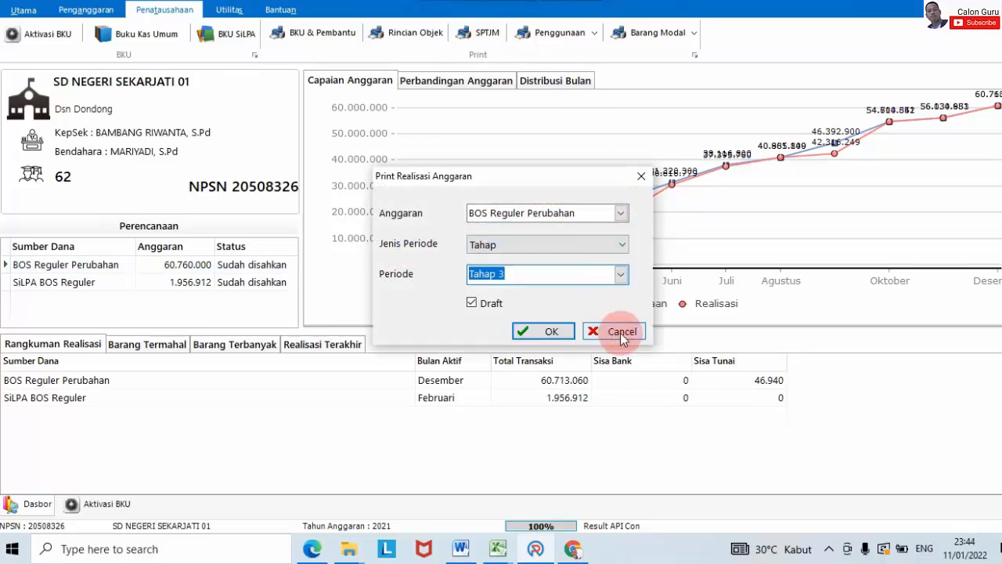
click(537, 329)
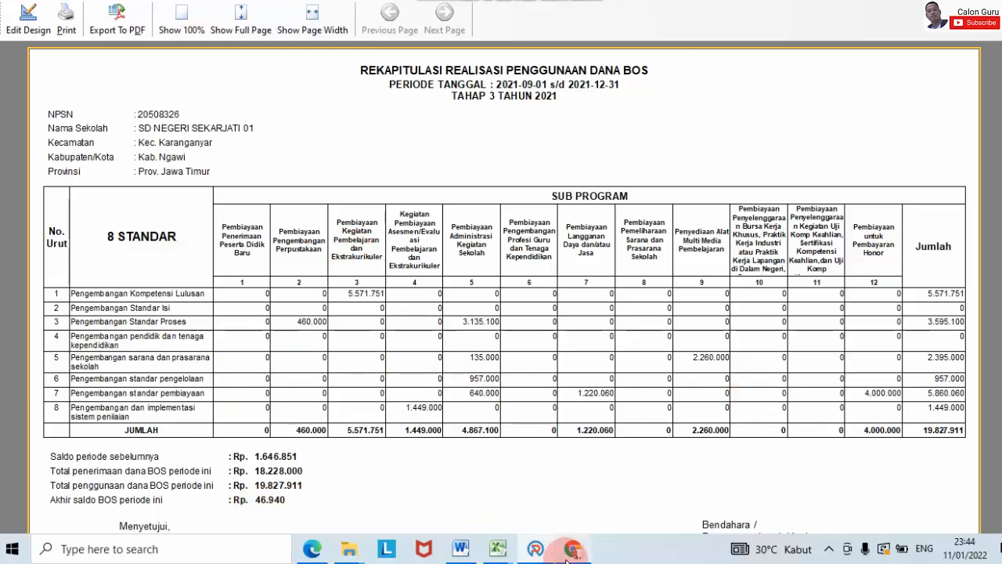
click(572, 548)
Step: Check the BOS Salur Tahap 3 totals (Dana yang Diterima 18.228.000, Sisa Tahap Lalu 1.646.851) before returning to ARKAS
scroll(628, 195, up, 7)
scroll(629, 195, down, 7)
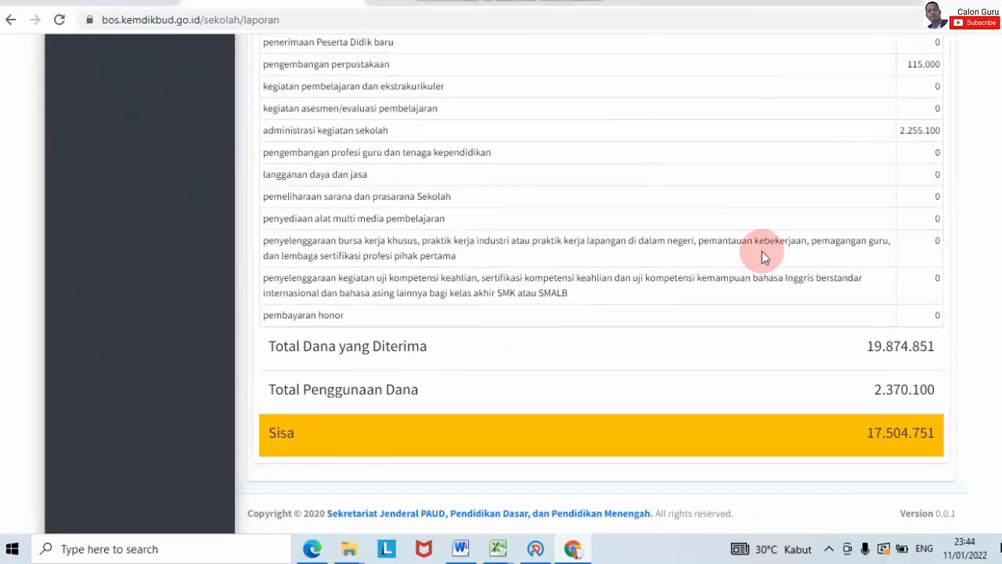
scroll(525, 109, up, 7)
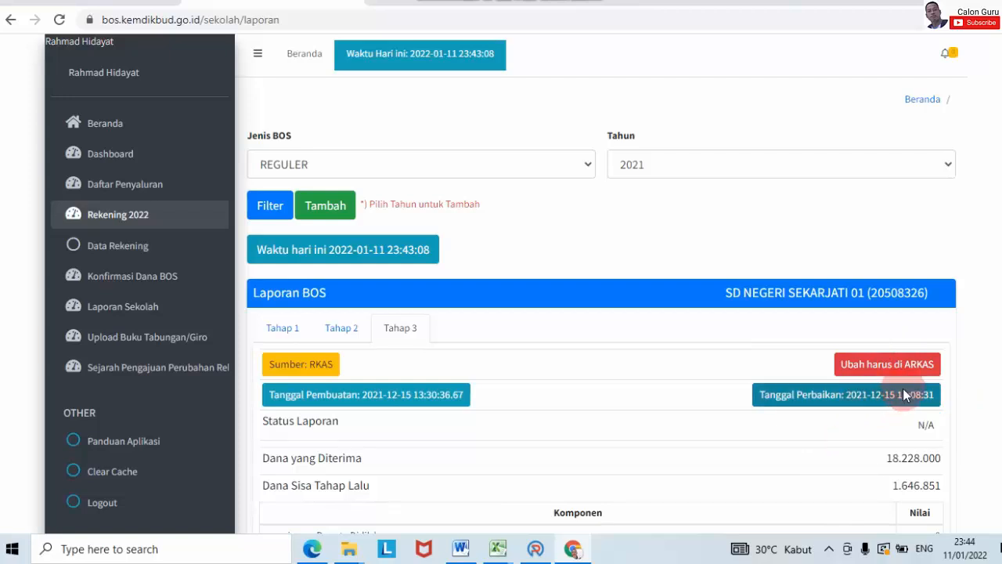
click(546, 550)
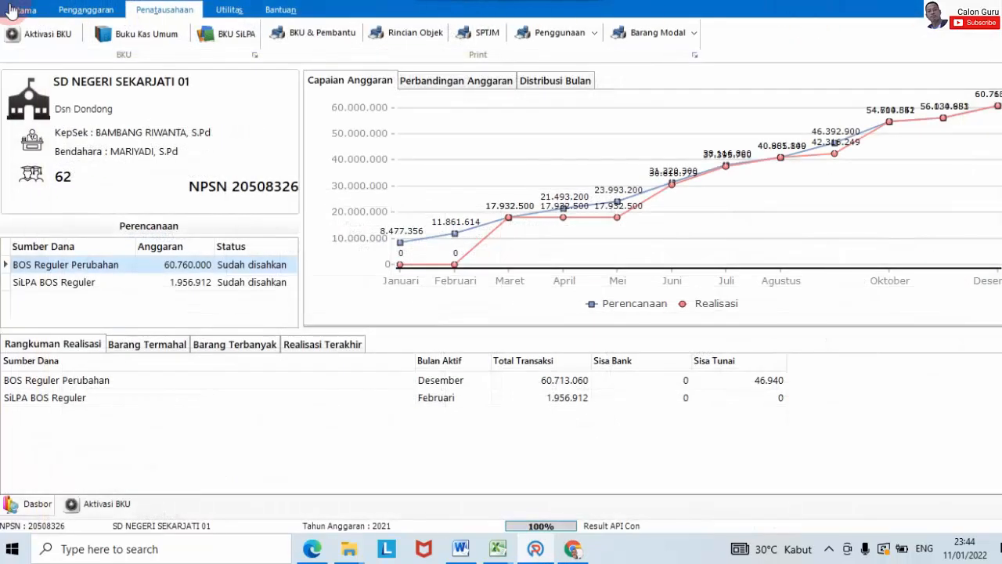
Step: Run Sinkron from the Utama menu until ARKAS reports Sync Data Berhasil
click(21, 10)
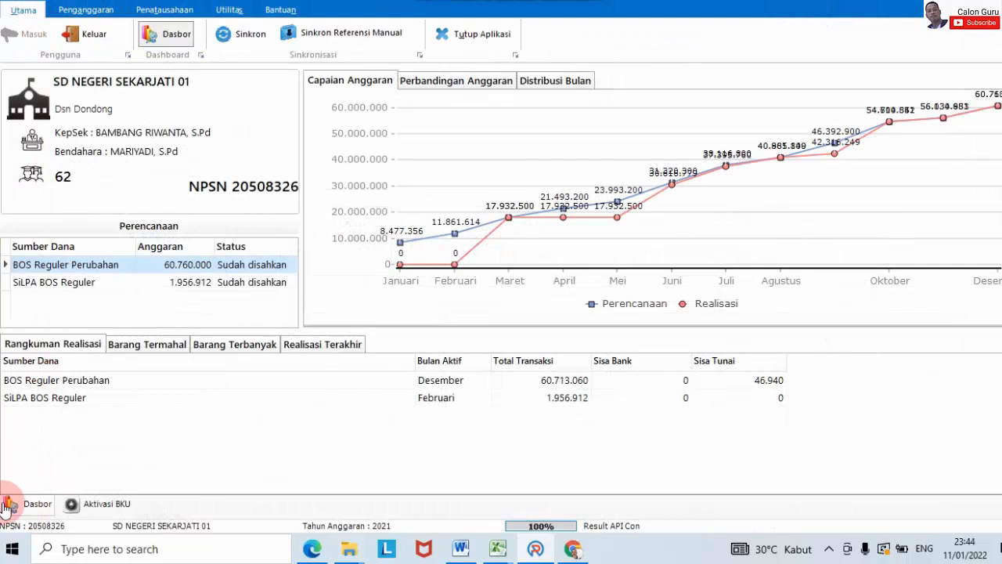
click(235, 34)
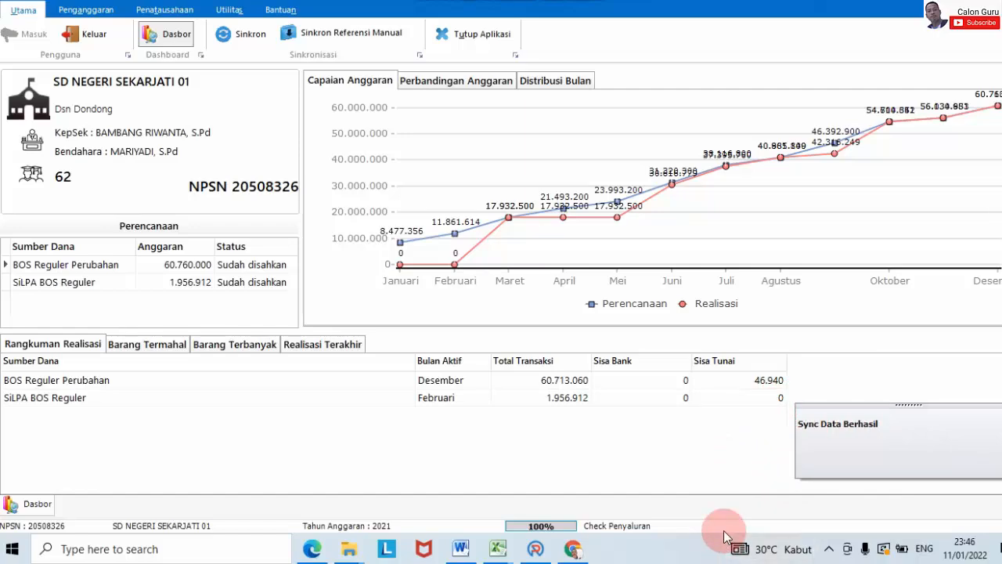
Step: Reload the BOS Salur report with the synced data and confirm the Tahap 1 Sisa of 295.500
click(579, 550)
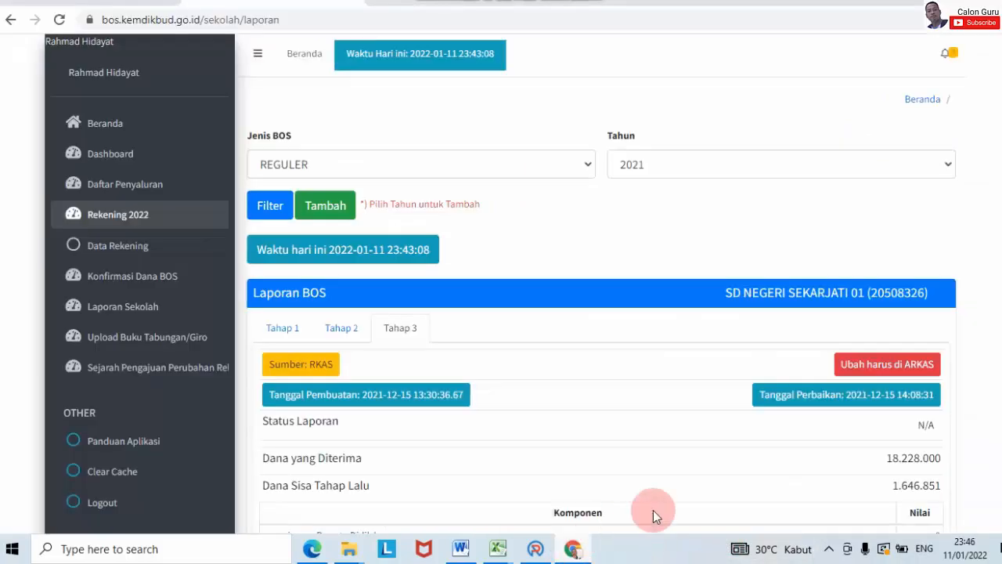
scroll(956, 365, down, 10)
scroll(956, 360, up, 10)
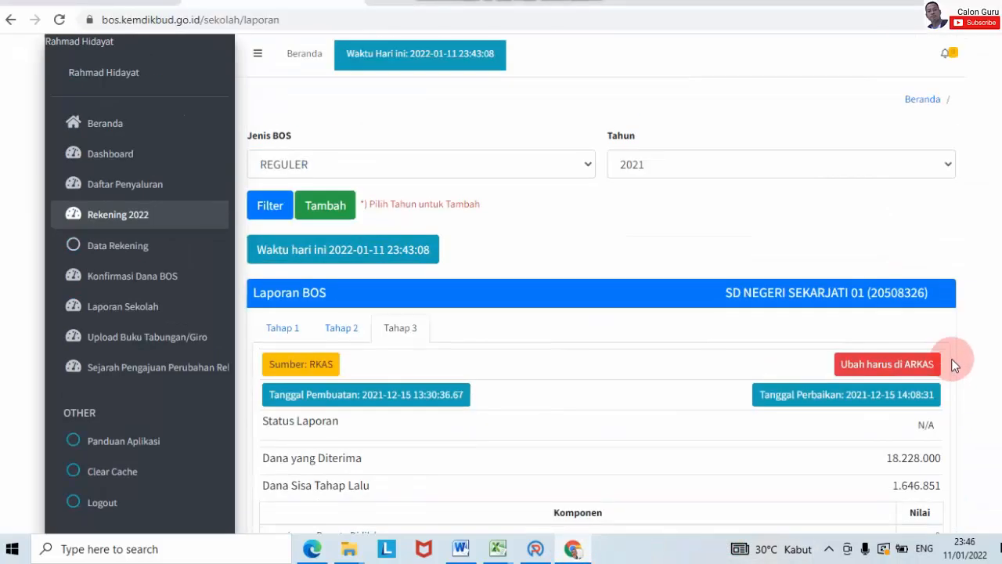
click(59, 20)
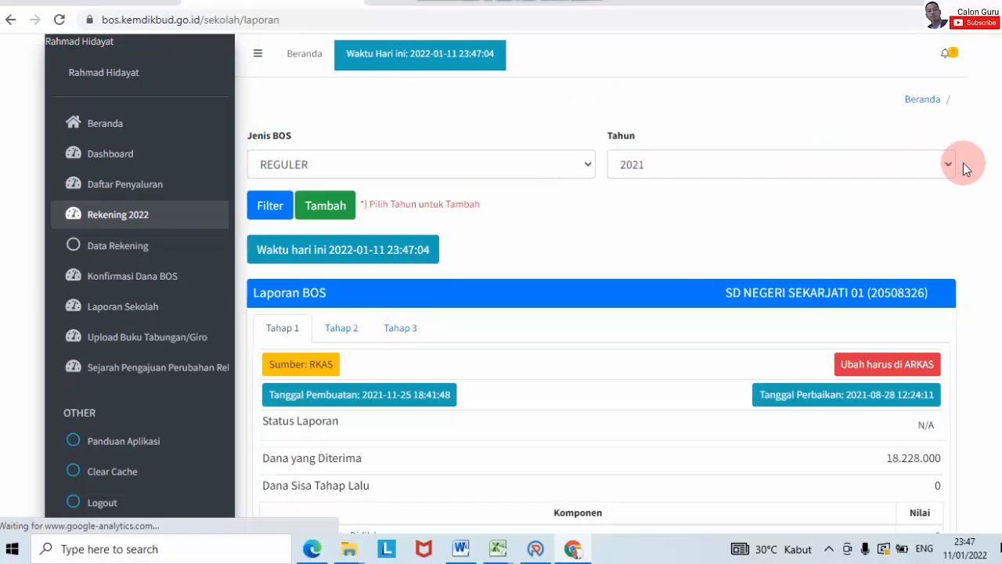
scroll(963, 162, down, 6)
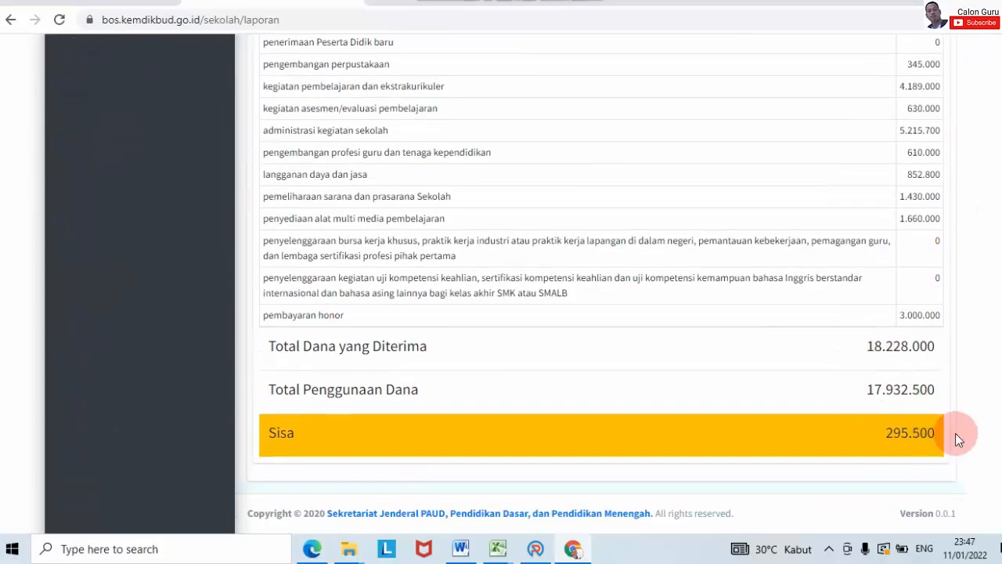
scroll(837, 295, up, 6)
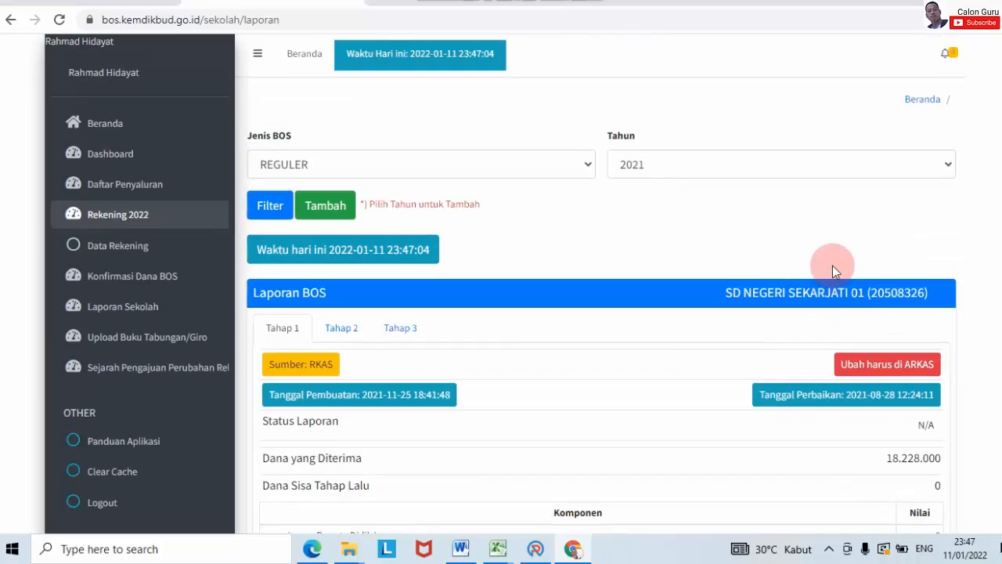
scroll(833, 268, down, 6)
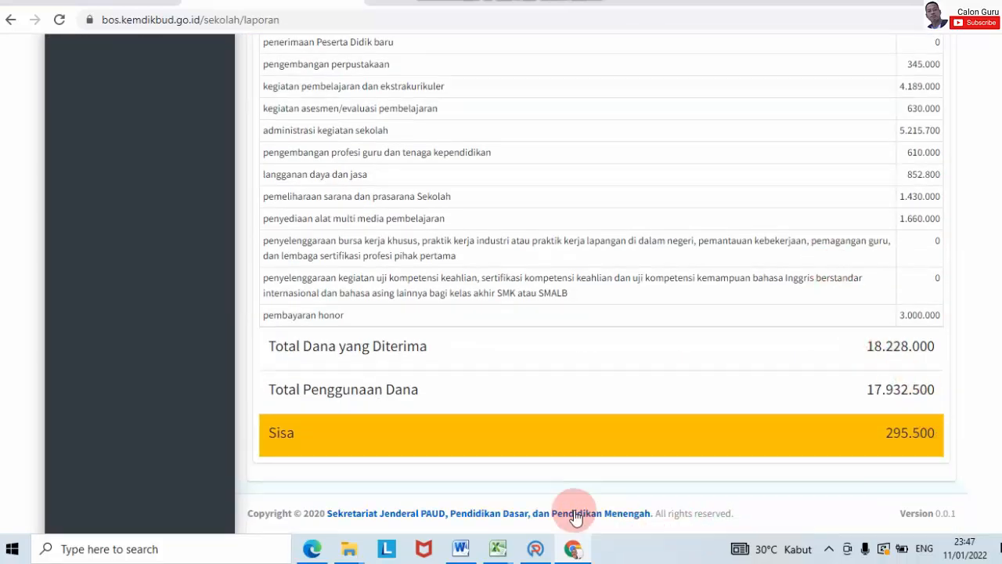
click(536, 548)
Step: Compare the SiLPA and BOS Reguler Perubahan charts against BOS Salur, then close the realisation preview
key(Down)
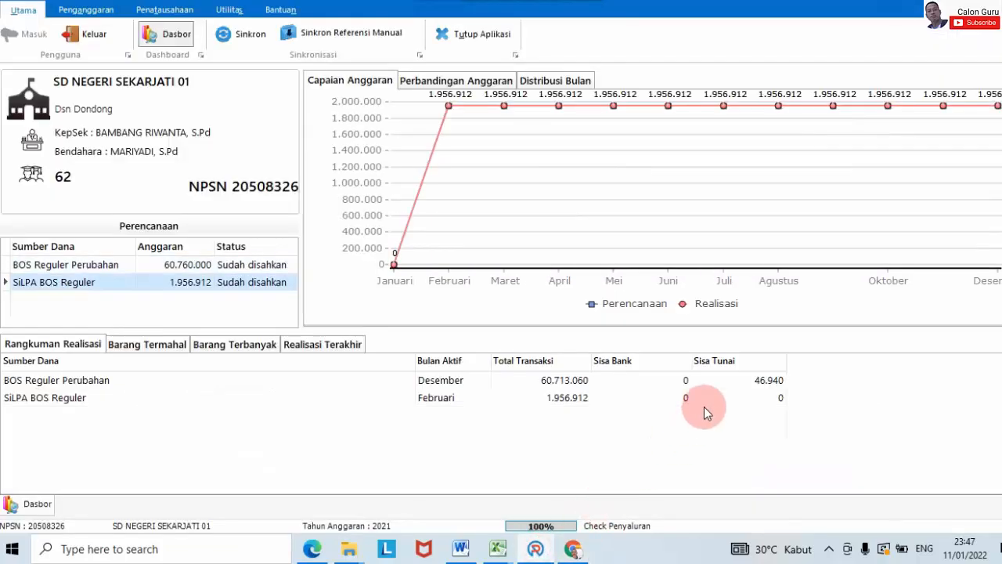
key(Up)
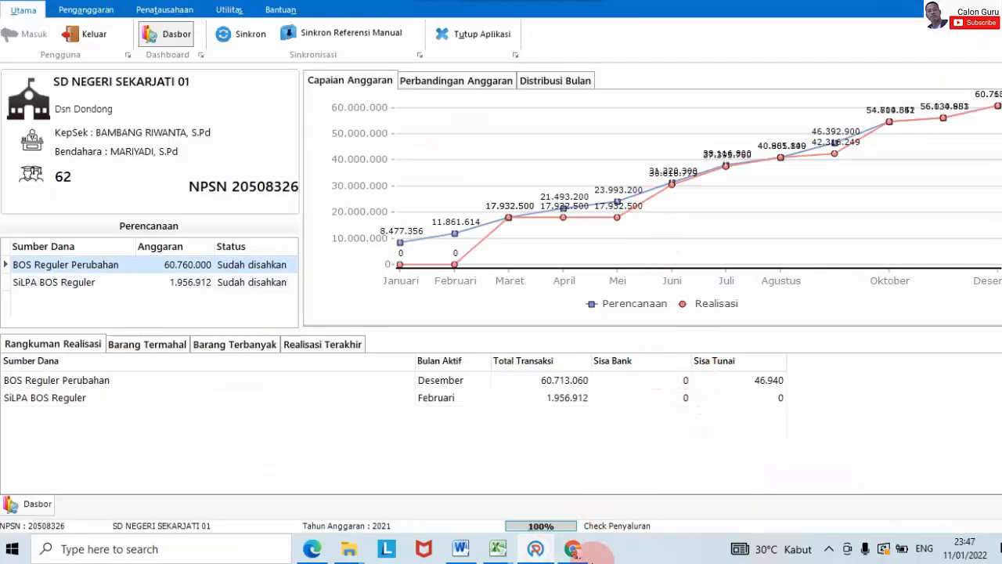
click(572, 551)
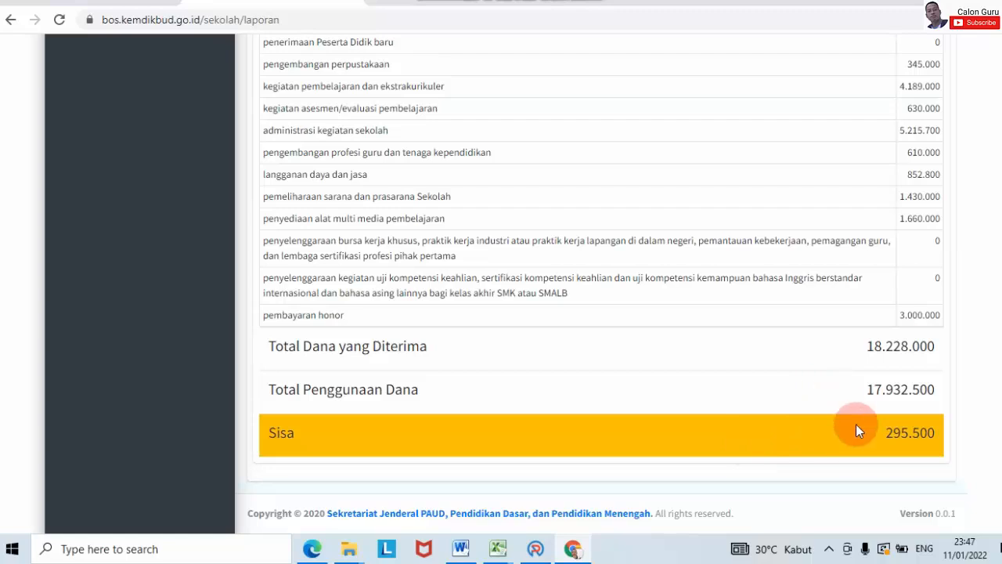
click(531, 550)
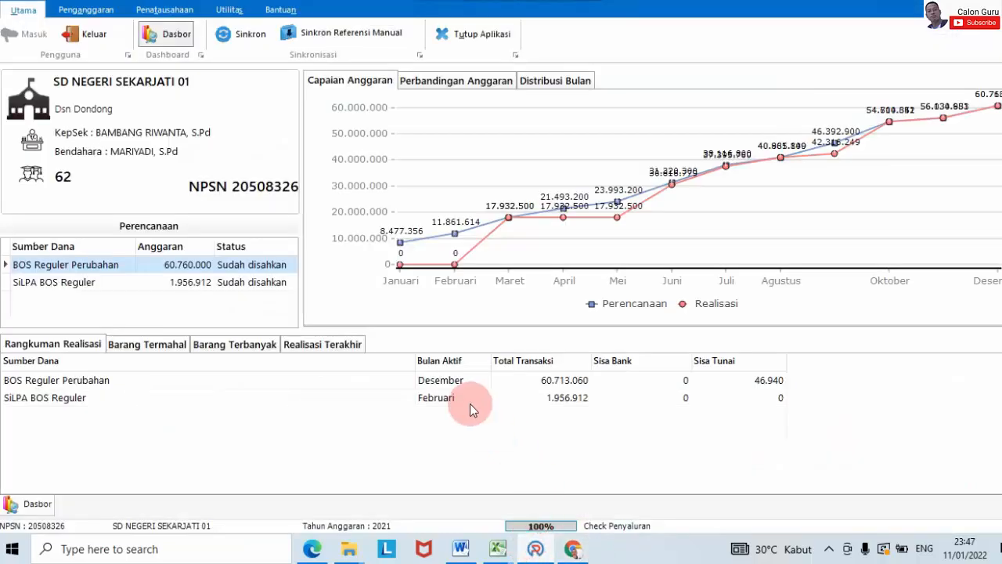
key(Down)
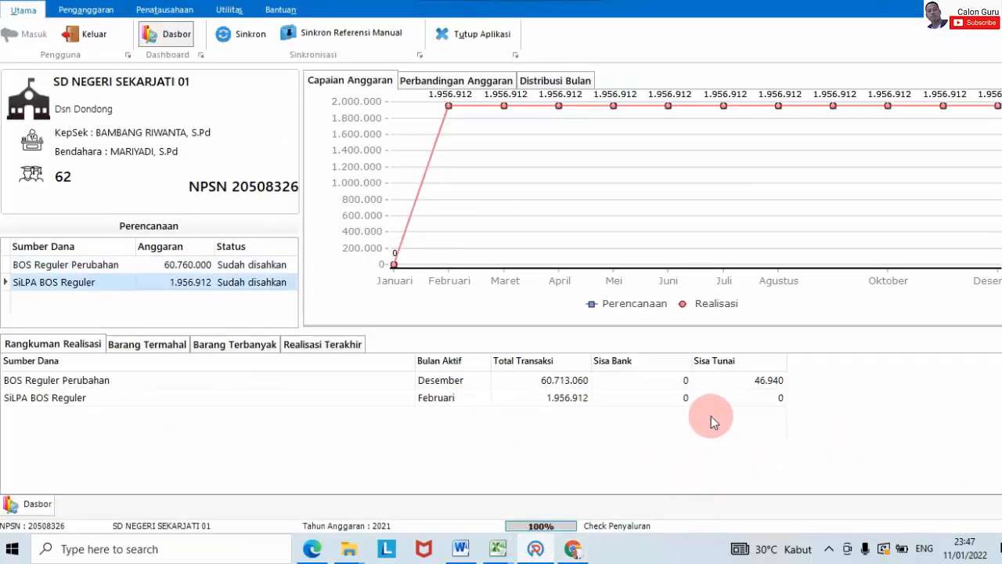
key(Up)
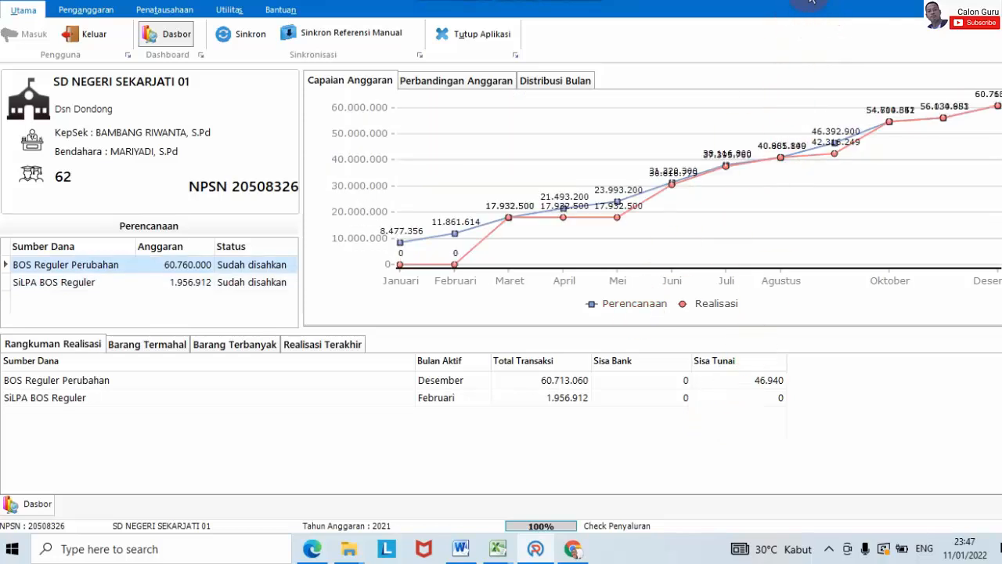
key(alt+Tab)
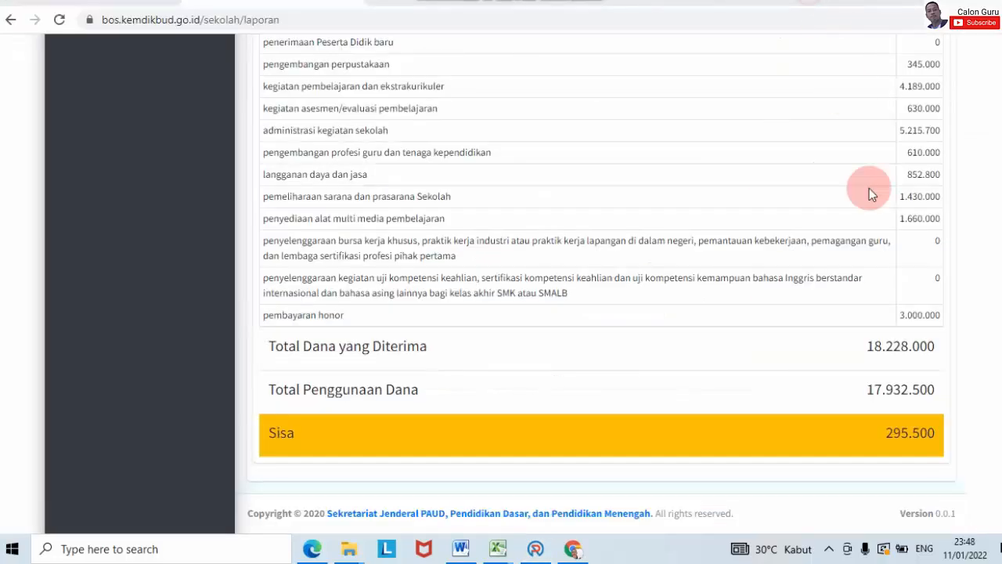
click(536, 548)
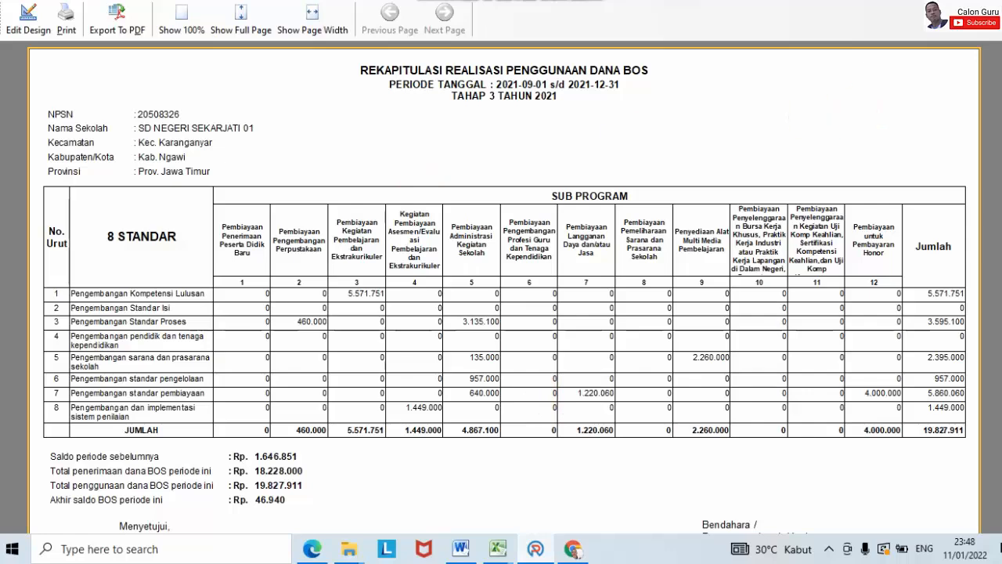
click(994, 2)
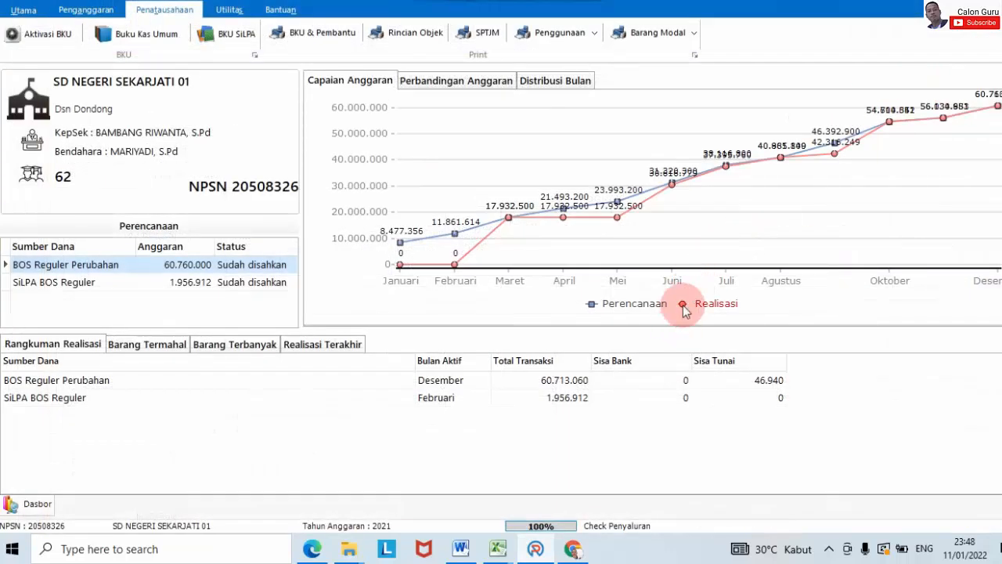